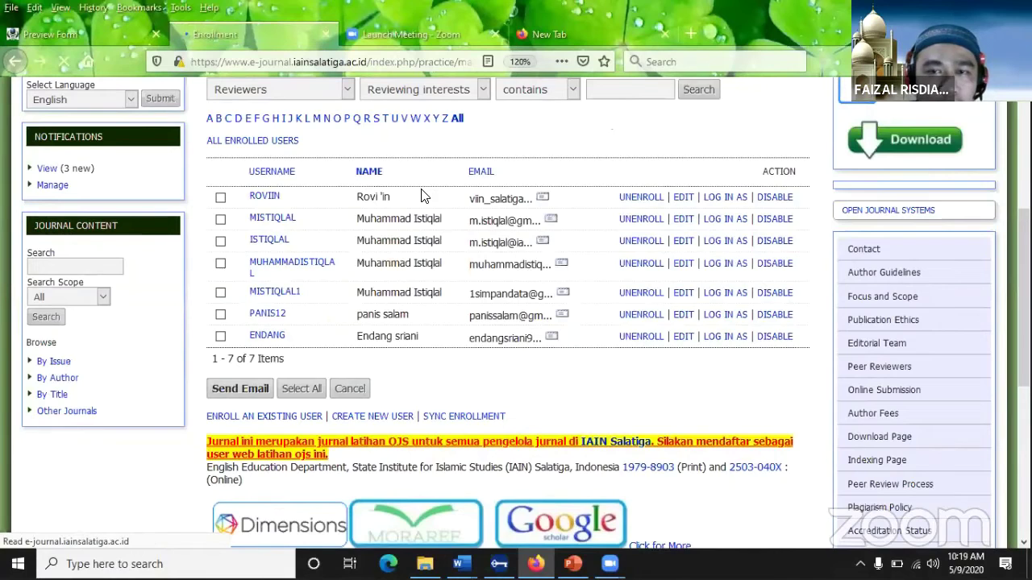
Step: Open the review page of in-review submission 3614, "Critical Learning: Critical Discourse Analysis in EFL Teaching", in OJS 2 PRACTICE JOURNAL
scroll(346, 194, up, 1)
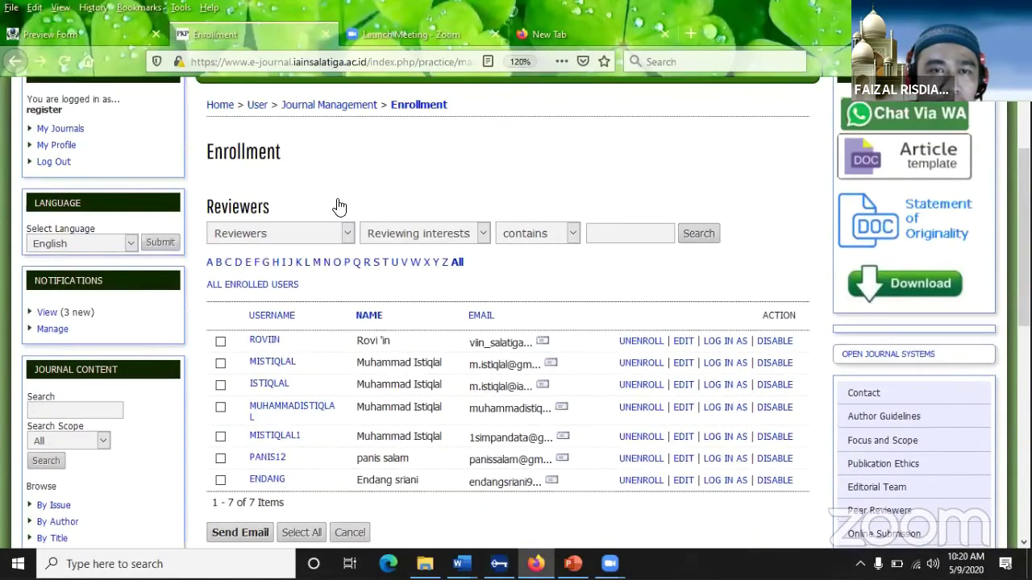
scroll(354, 207, up, 2)
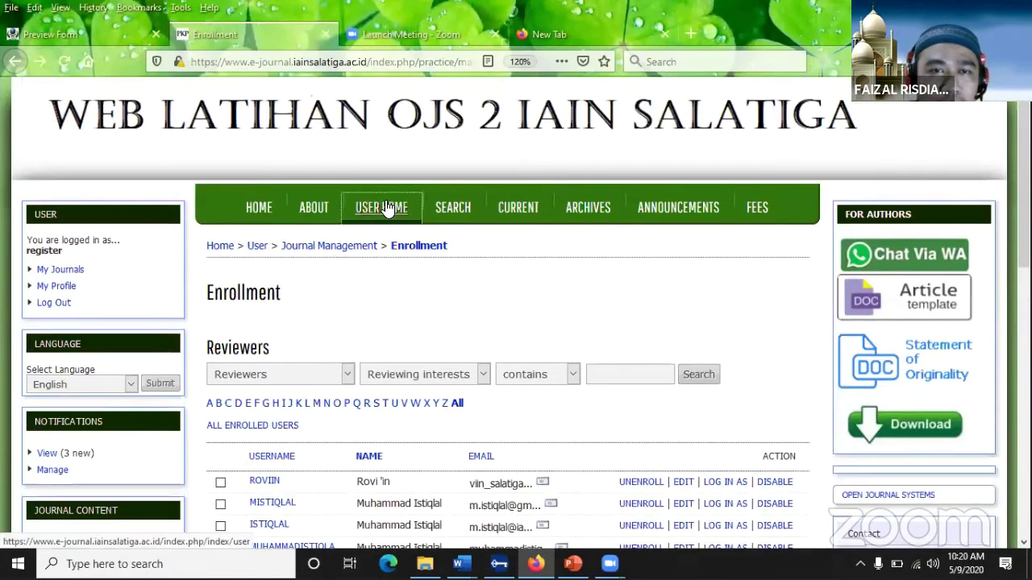
click(386, 208)
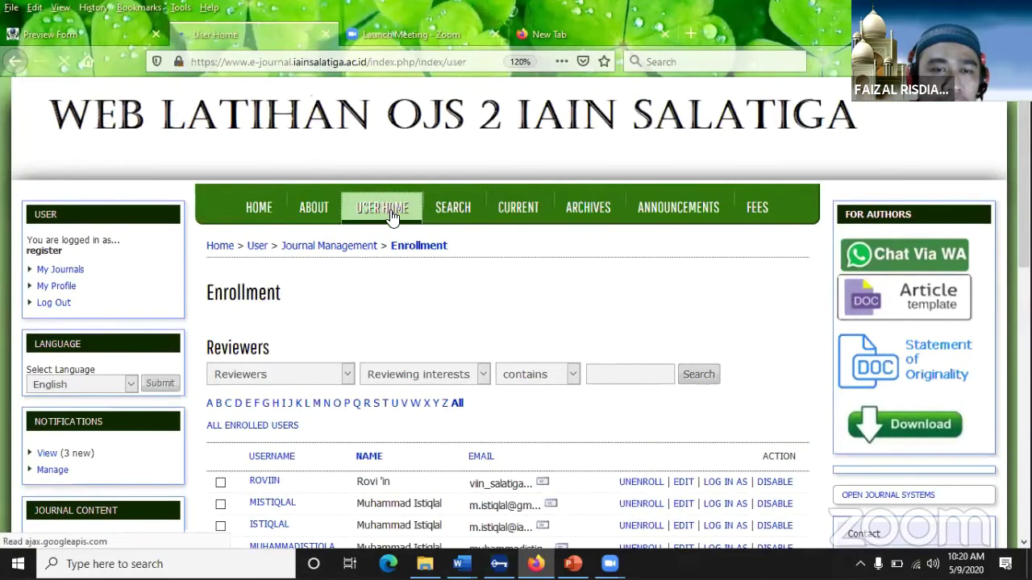
scroll(350, 254, down, 3)
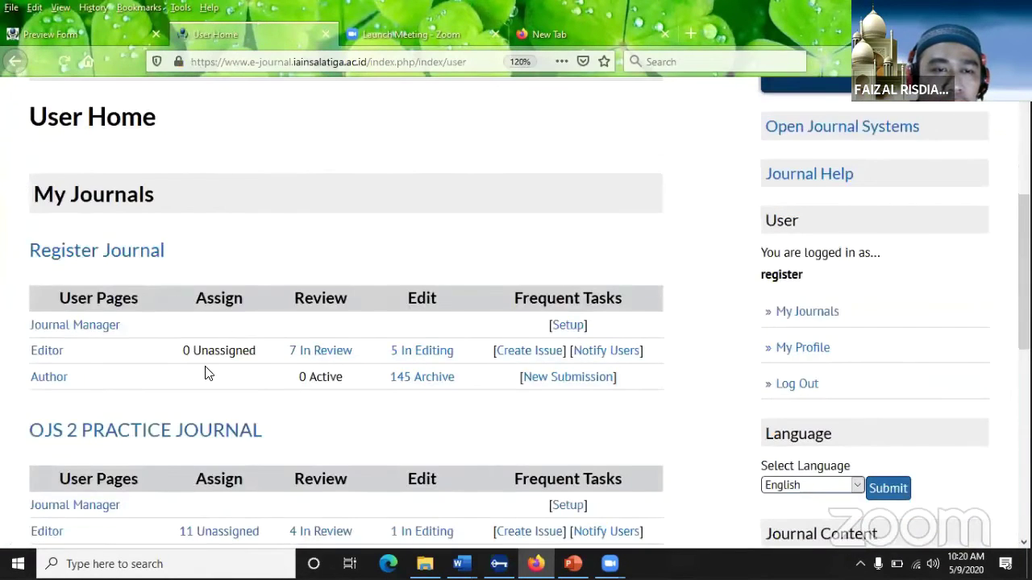
scroll(205, 372, down, 3)
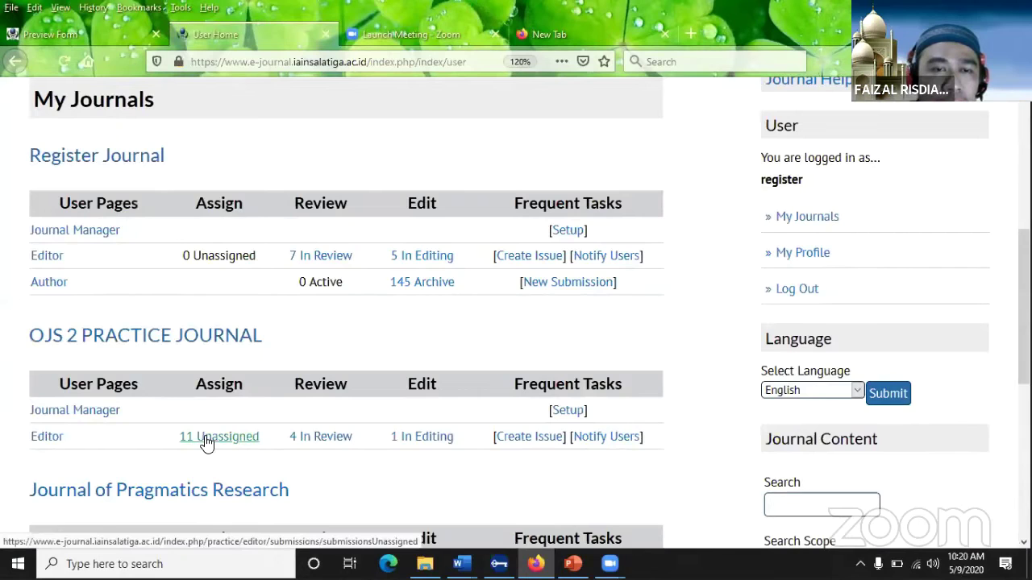
click(317, 438)
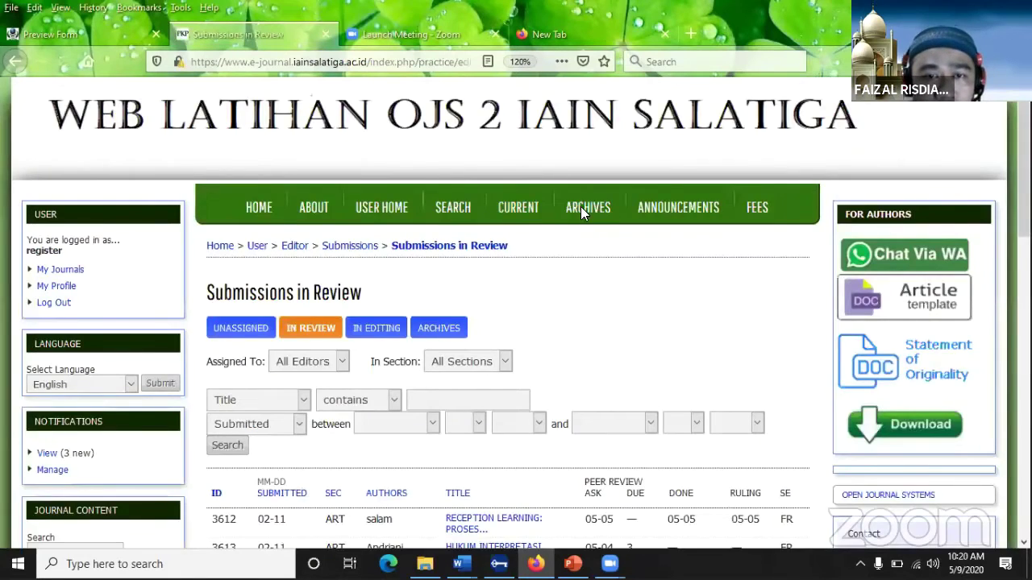
scroll(580, 206, down, 3)
click(498, 303)
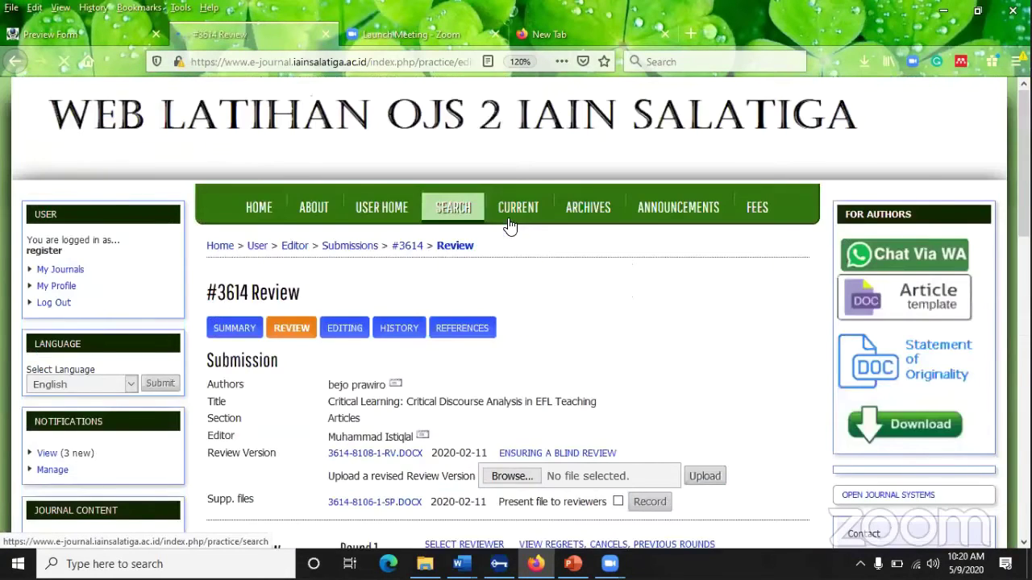
Step: Select the last reviewer in the reviewer list and assign them to submission 3614
scroll(523, 226, down, 5)
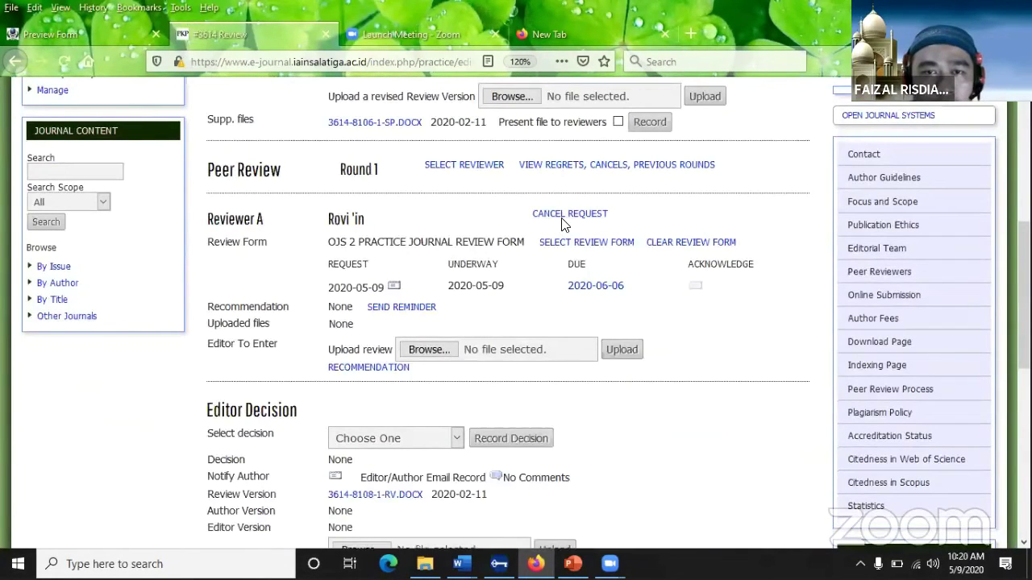
click(485, 170)
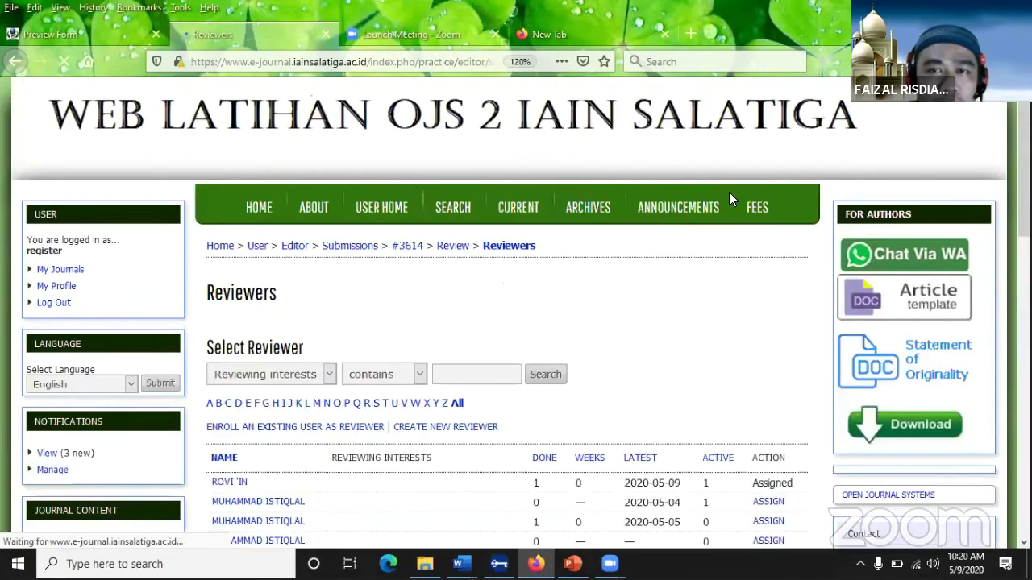
scroll(751, 250, down, 3)
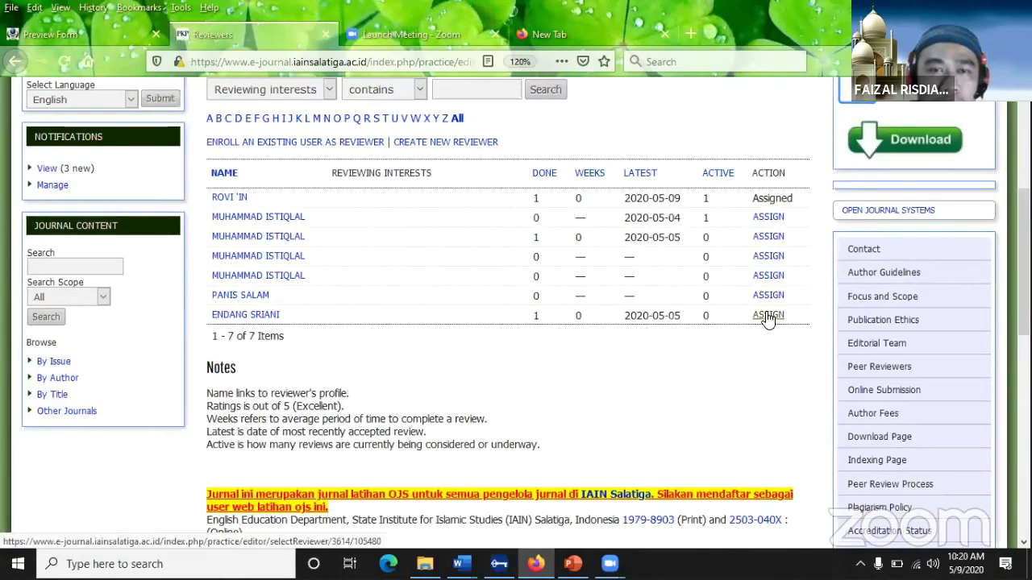
click(768, 317)
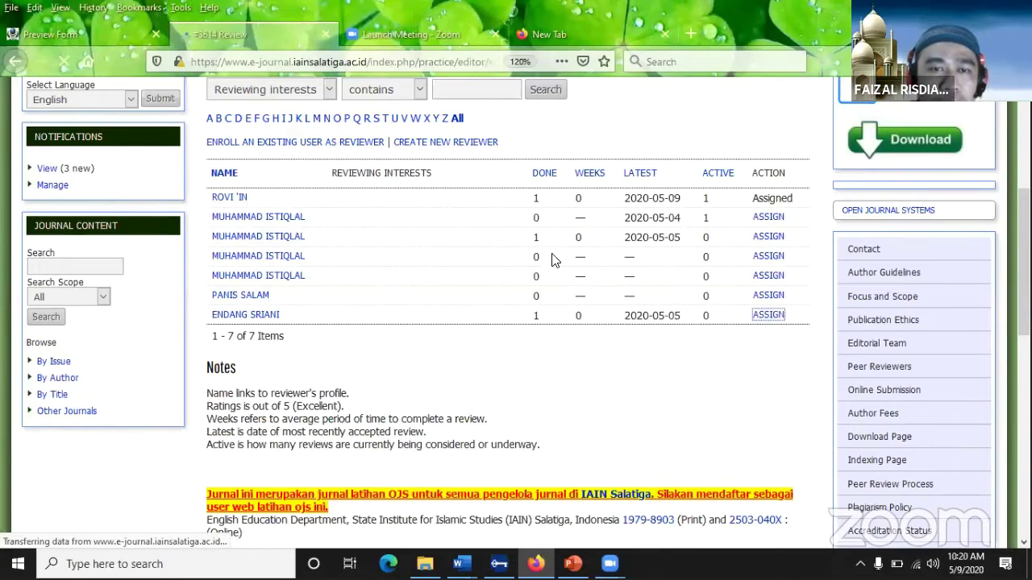
Step: Send the prepared "[JP] Article Review Request" email to Reviewer B
scroll(420, 379, down, 3)
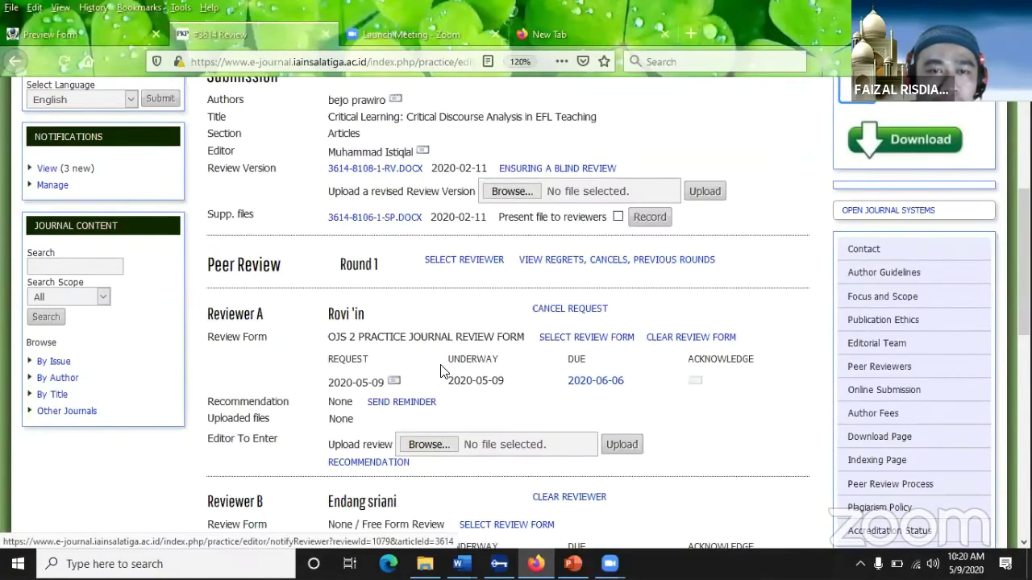
scroll(337, 395, down, 3)
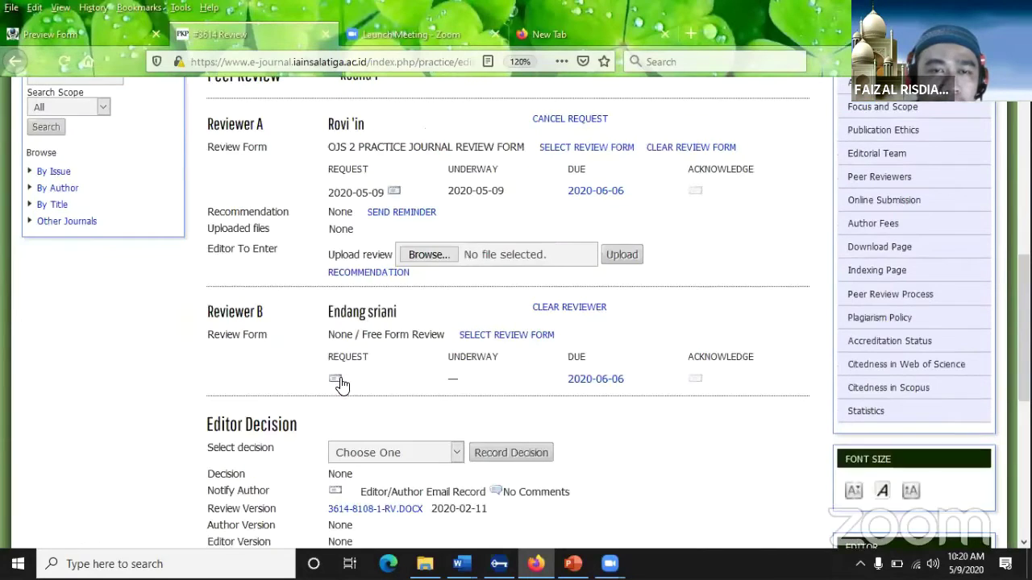
click(337, 380)
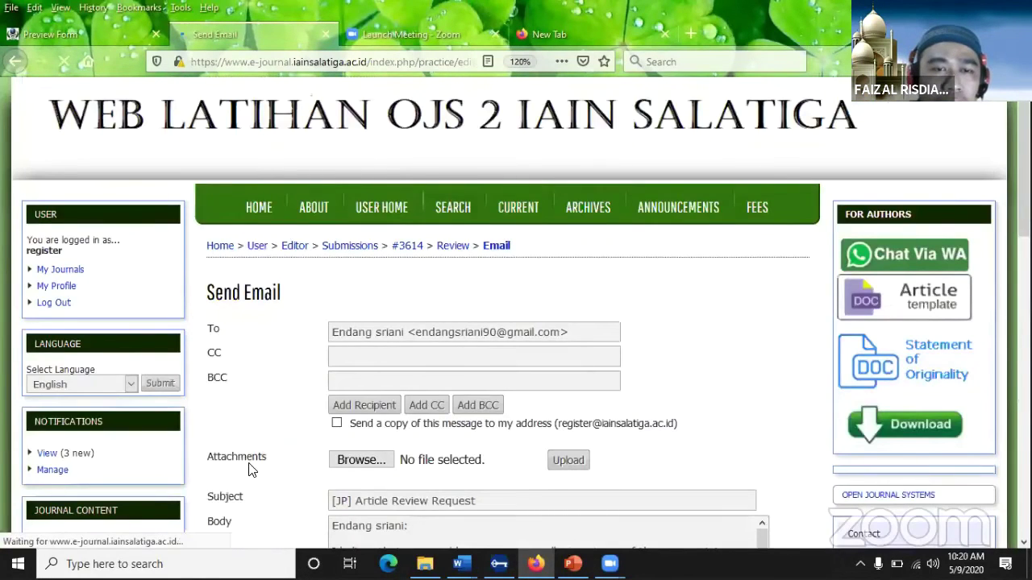
scroll(254, 467, down, 4)
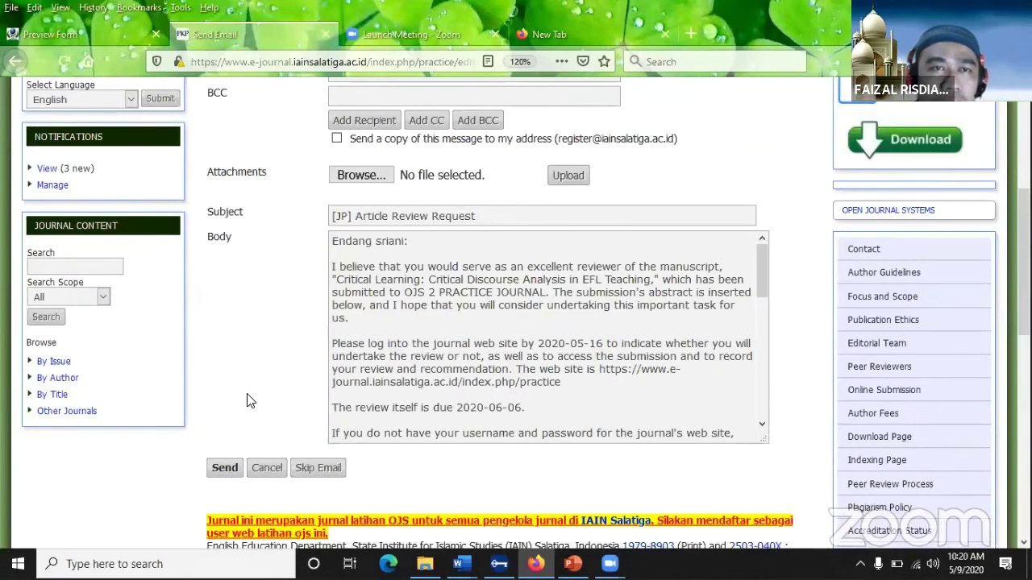
key(Return)
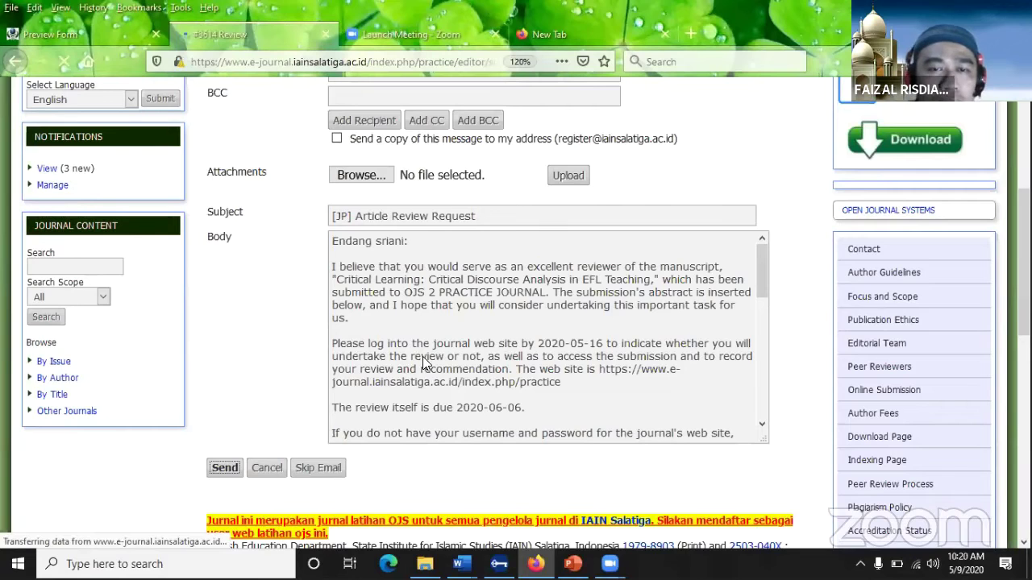
Step: Record on the editor's side that Reviewer B will do the review
scroll(427, 328, down, 8)
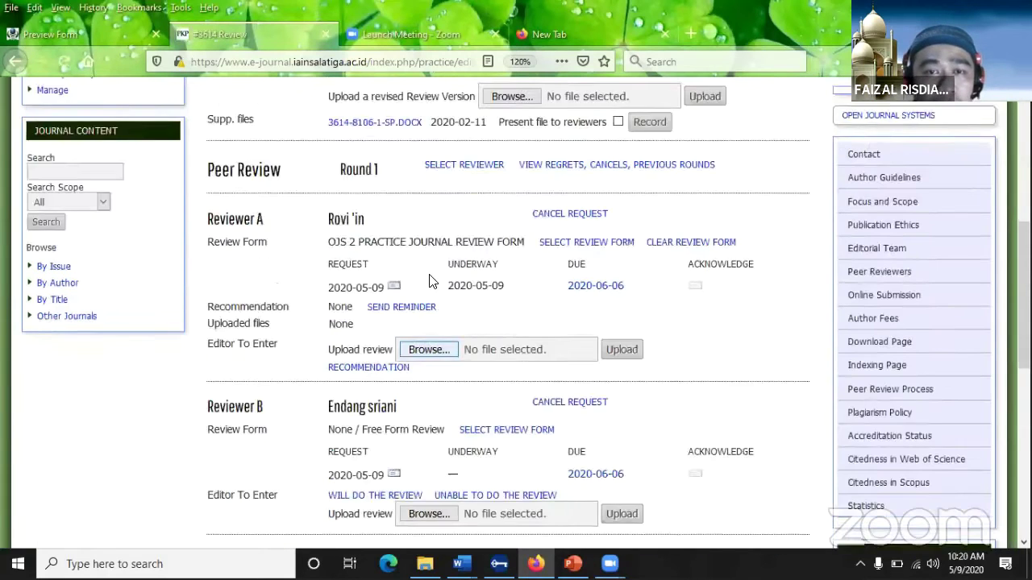
click(403, 307)
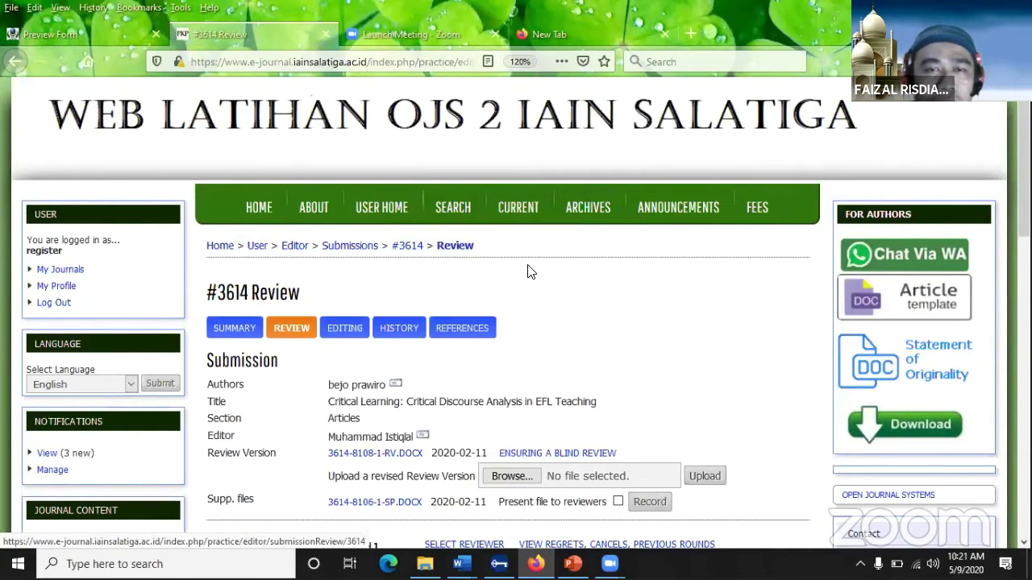
scroll(532, 234, down, 10)
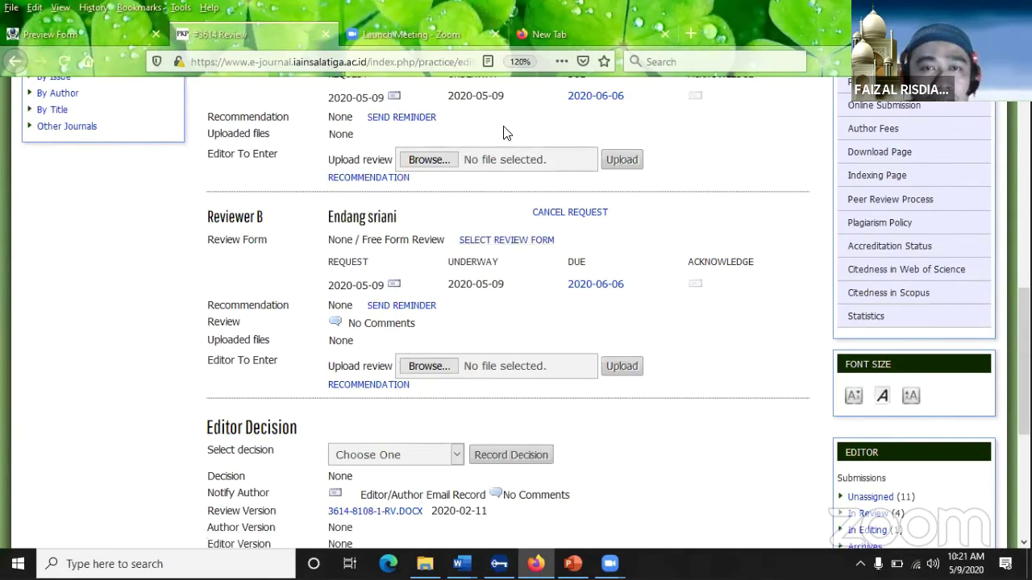
Step: Switch to File Explorer, open the Word document "3 A CONTOH HASIL REVIEW 8 HALAMAN" and look through the sample review form
key(alt+Tab)
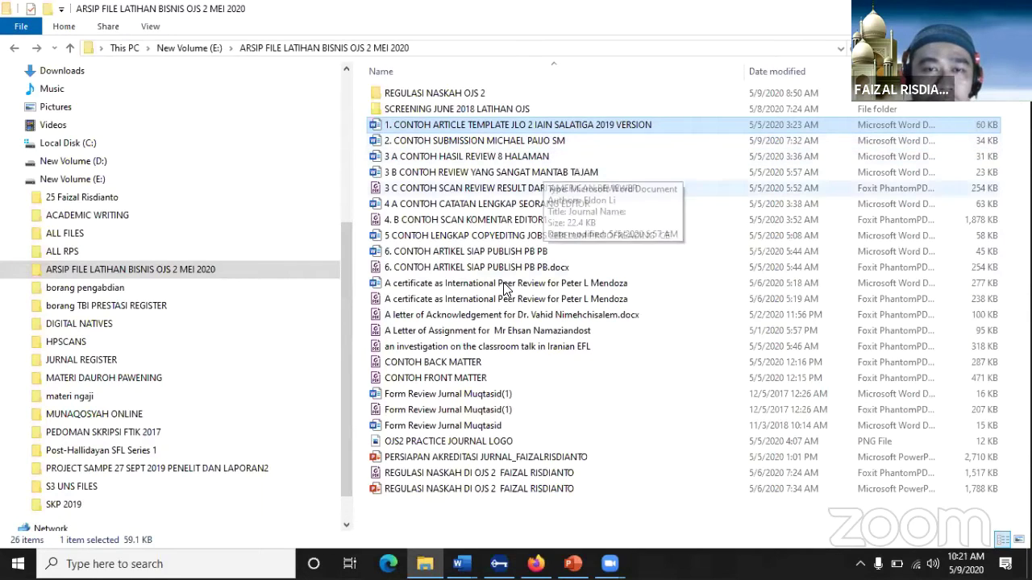
double_click(536, 159)
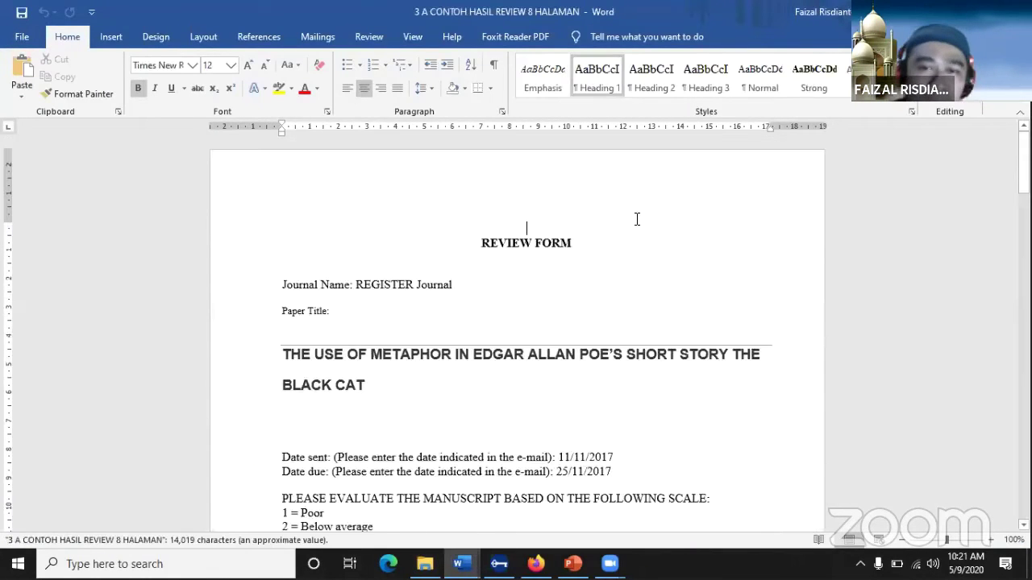
scroll(636, 221, down, 3)
scroll(636, 221, down, 15)
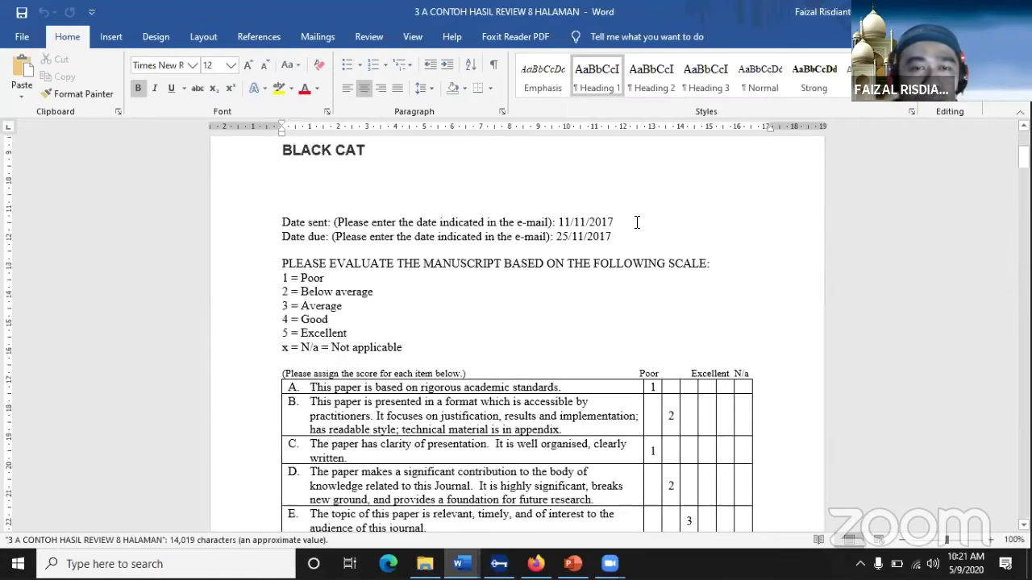
scroll(636, 221, down, 15)
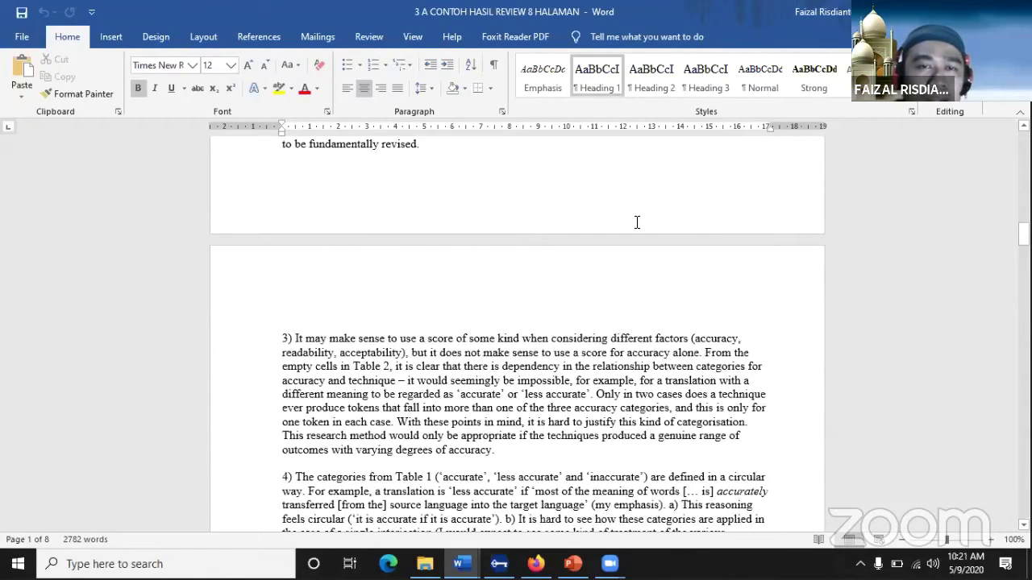
Step: Color the "Reconsider after major revisions" text in the recommendation table under item M red
scroll(575, 241, up, 12)
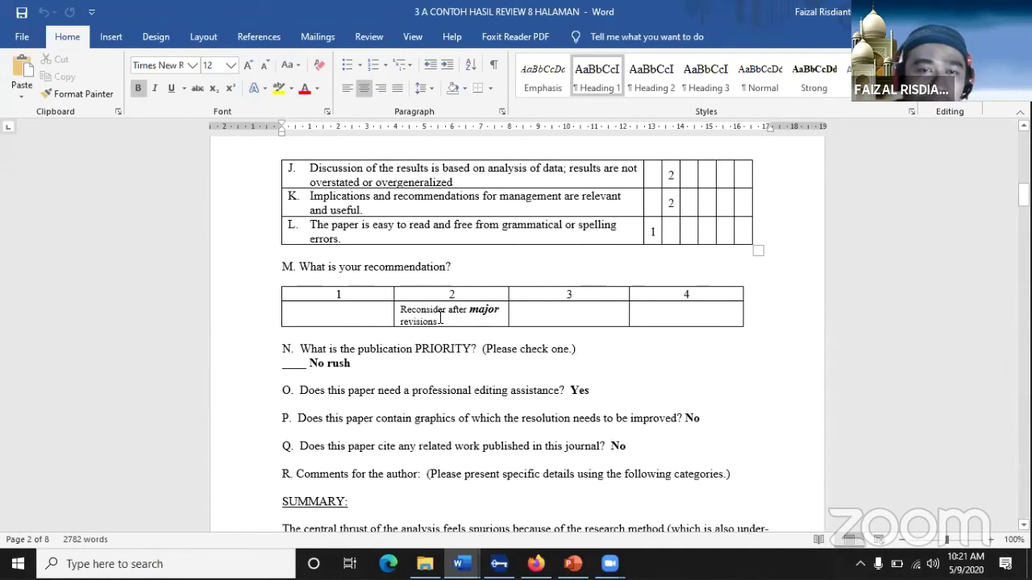
drag(440, 318, 339, 312)
click(303, 91)
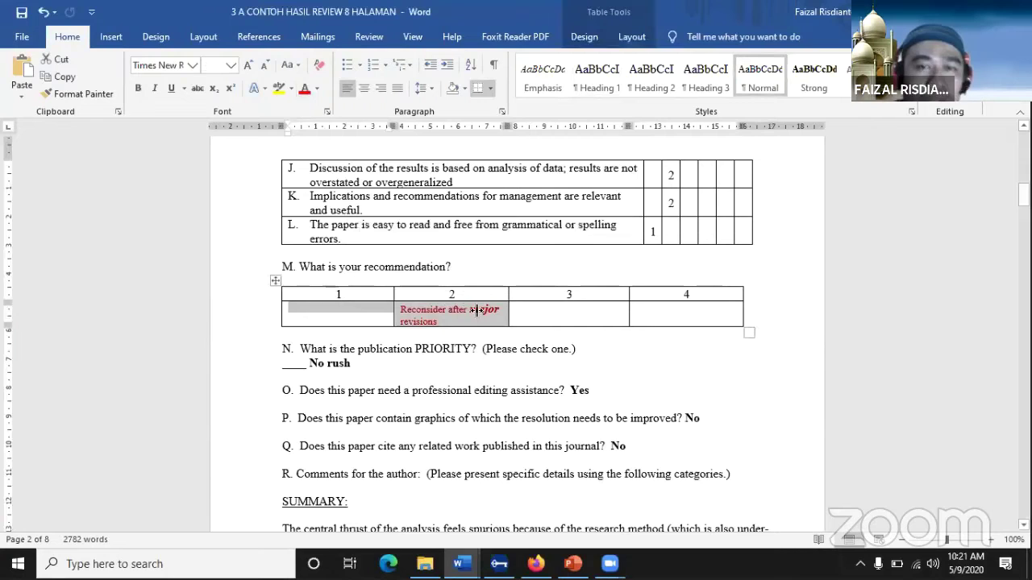
scroll(420, 293, down, 5)
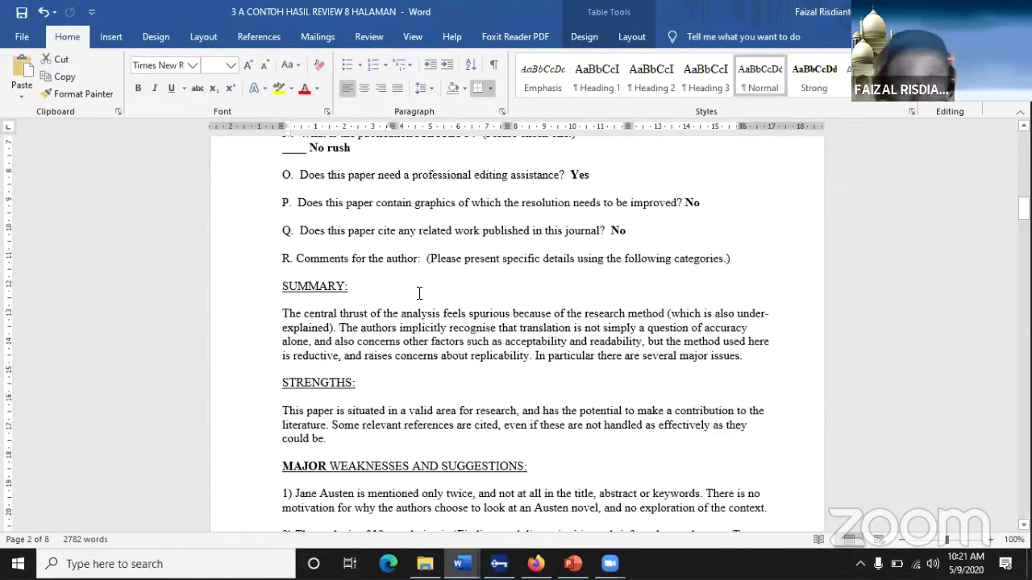
scroll(452, 304, down, 2)
scroll(451, 303, up, 6)
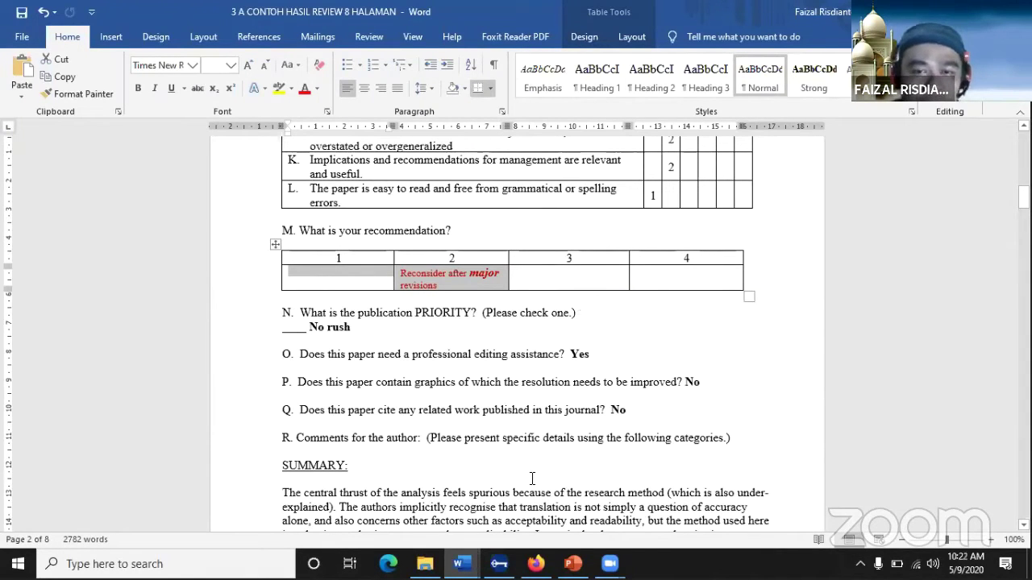
Step: Switch to Firefox and open the Journal Manager page of OJS 2 PRACTICE JOURNAL from the user home
click(536, 563)
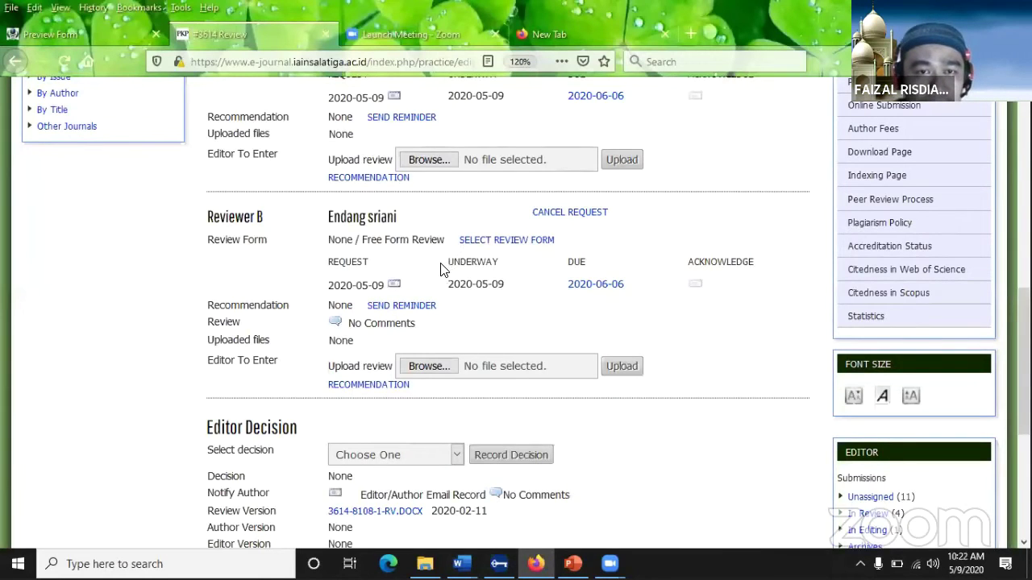
scroll(458, 276, up, 10)
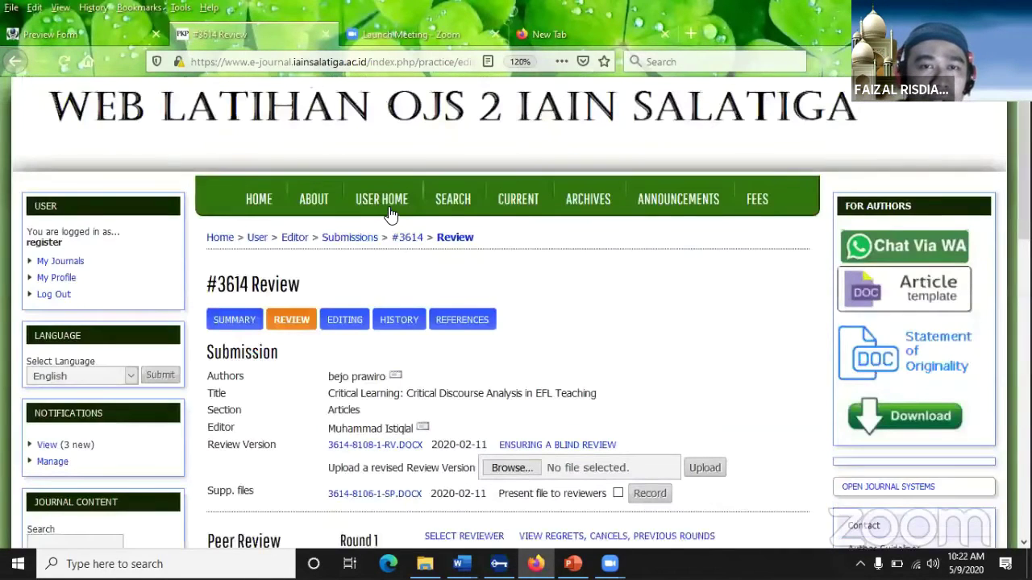
click(391, 213)
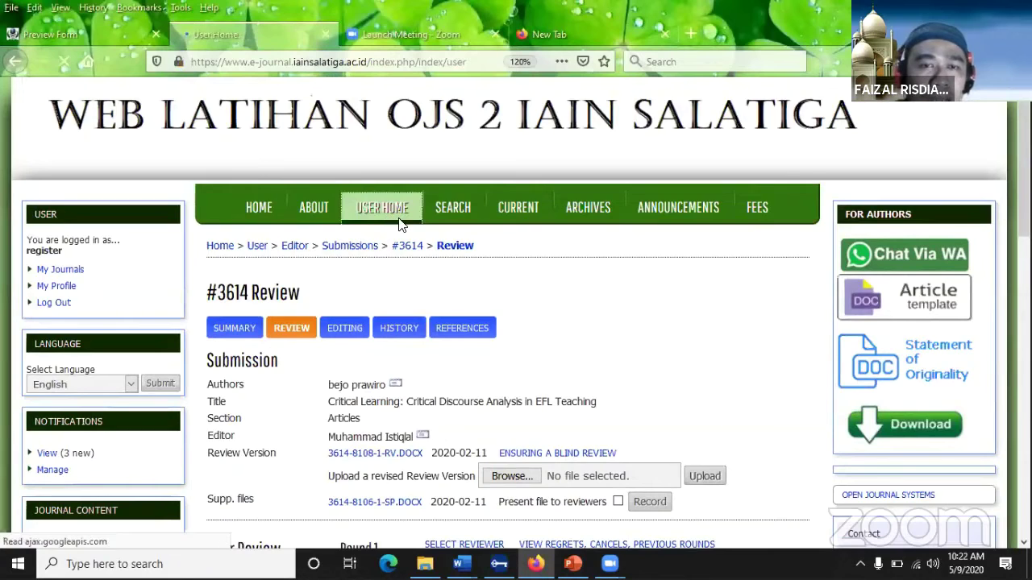
scroll(211, 296, down, 3)
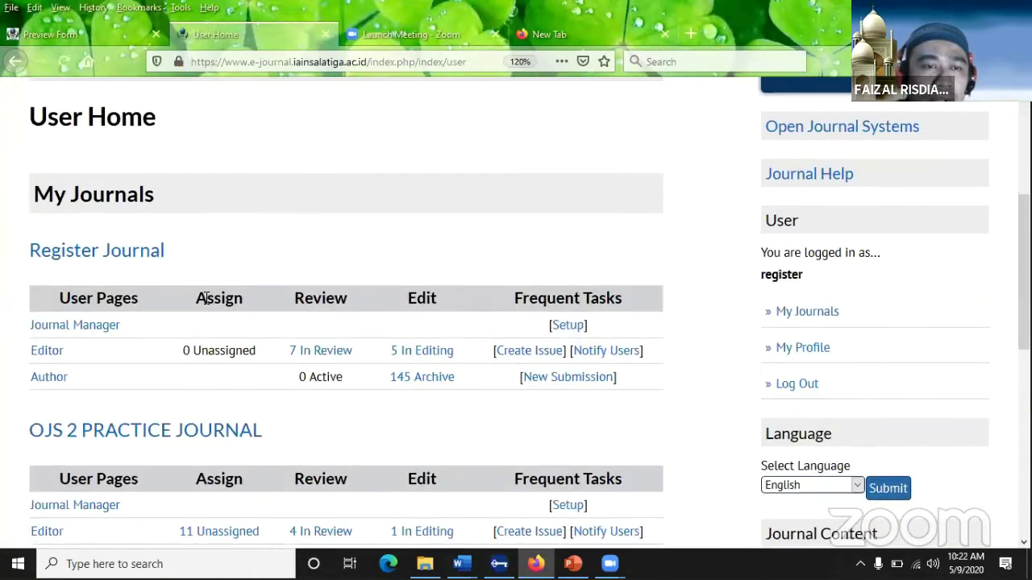
scroll(206, 298, down, 3)
click(105, 318)
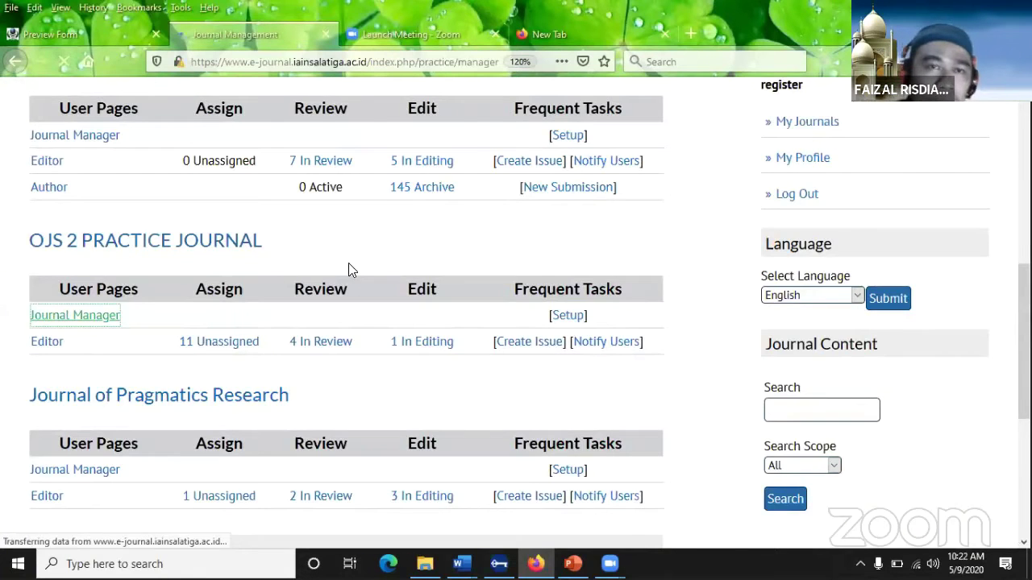
Step: Open the enrolled Reviewers list and log in as the reviewer assigned as Reviewer B
scroll(349, 270, down, 7)
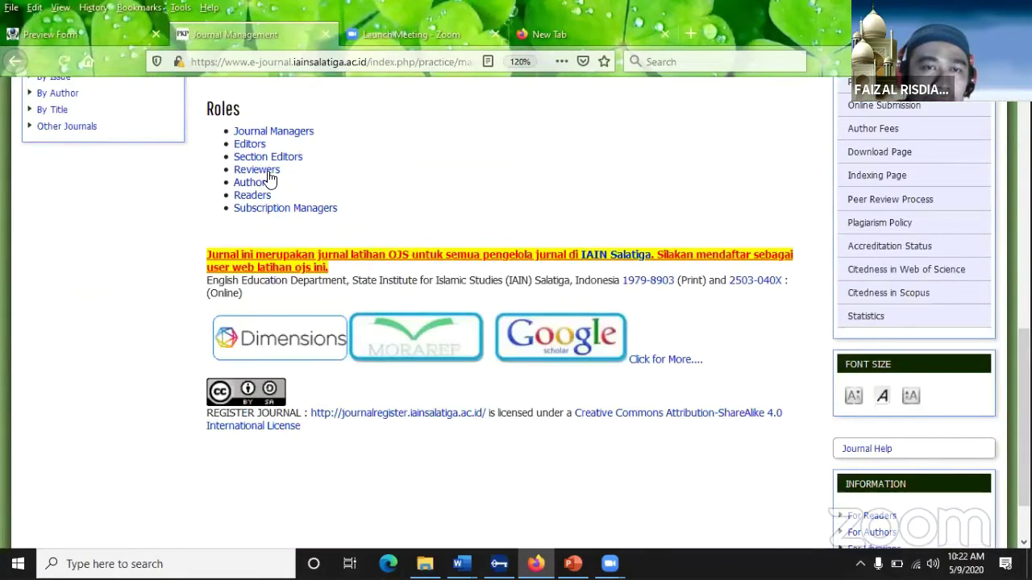
click(269, 171)
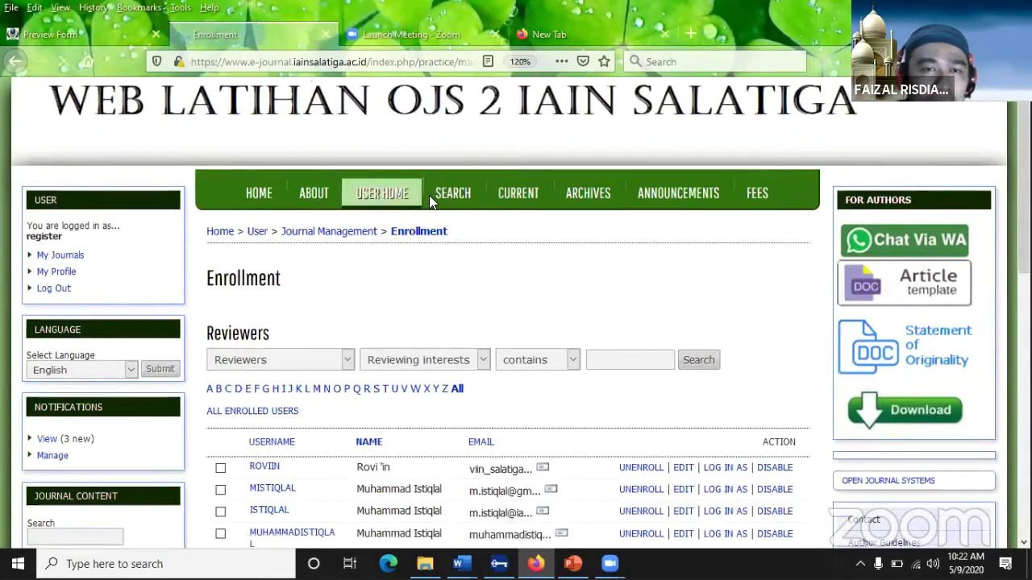
scroll(428, 197, down, 5)
click(730, 242)
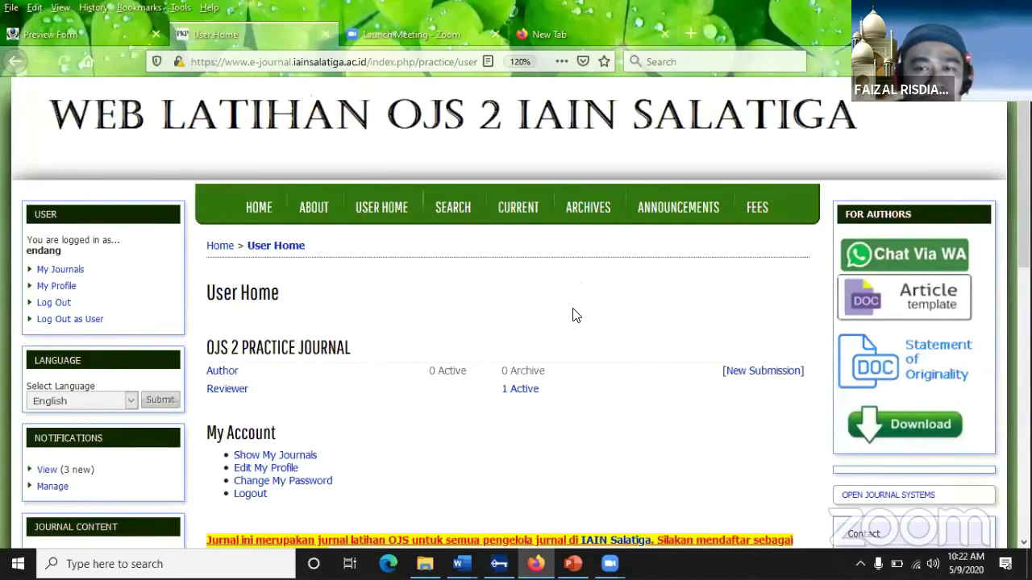
Step: Open submission 3614 from the reviewer's active submissions in OJS 2 PRACTICE JOURNAL
click(518, 394)
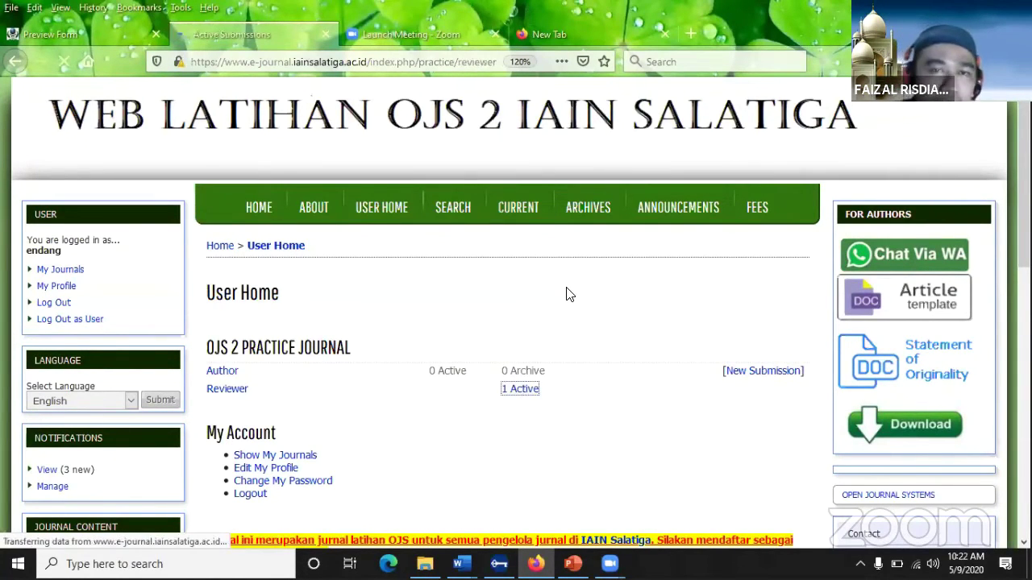
scroll(556, 291, down, 1)
scroll(553, 289, down, 3)
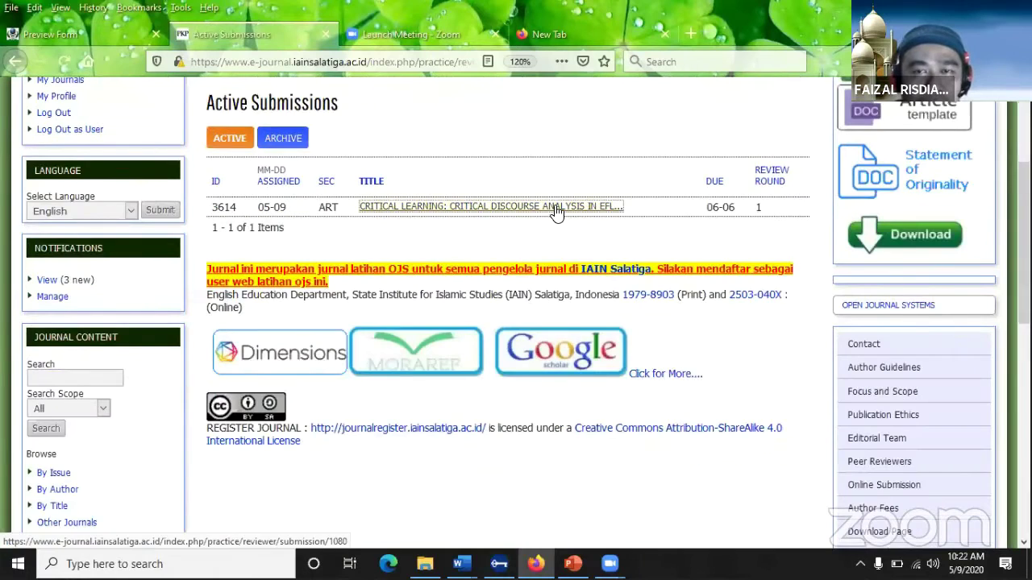
click(556, 207)
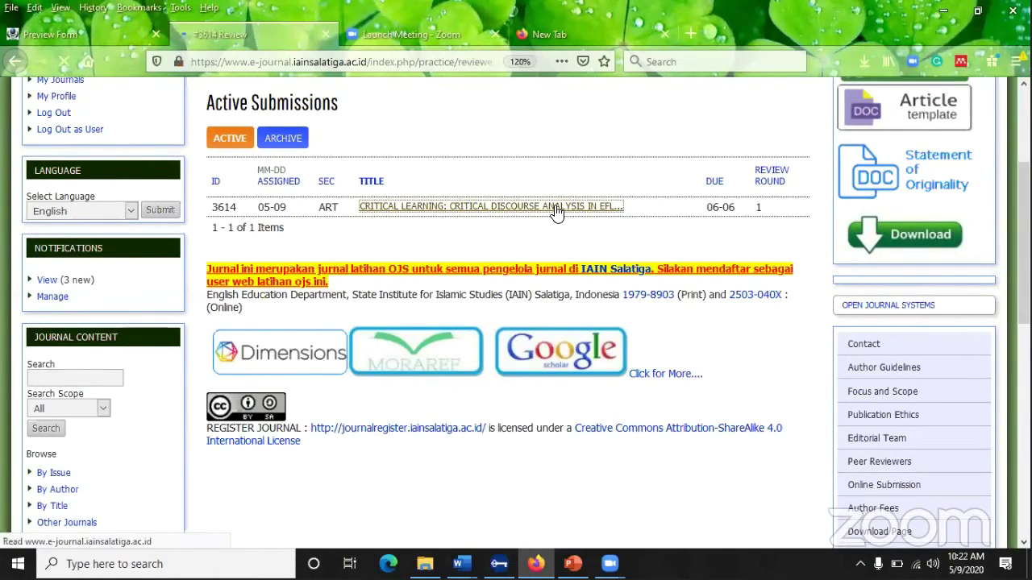
Step: Upload the file "3 A CONTOH HASIL REVIEW 8 HALAMAN.docx" under review step 4 for the editor and author to consult
scroll(545, 280, down, 3)
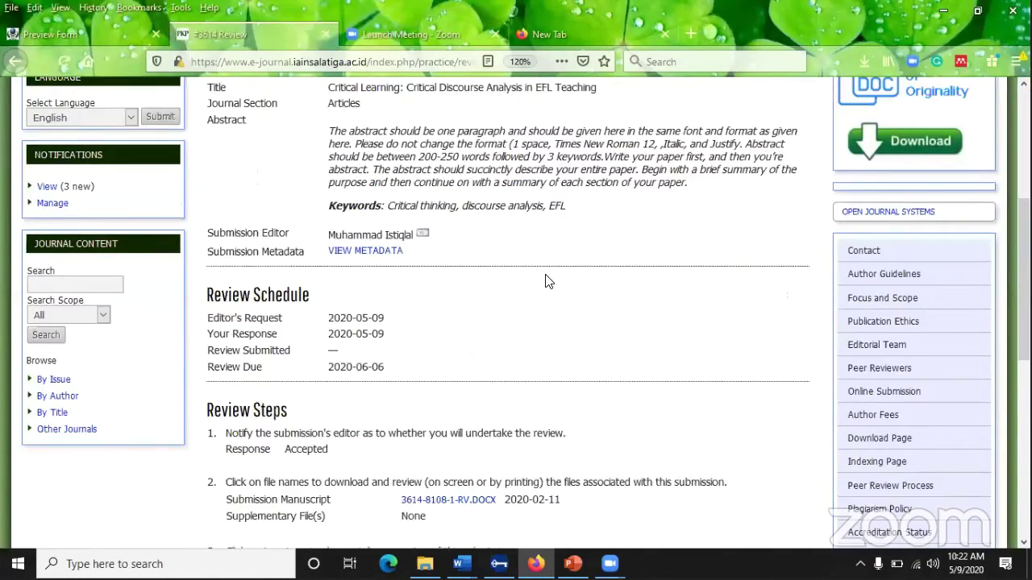
scroll(545, 280, down, 3)
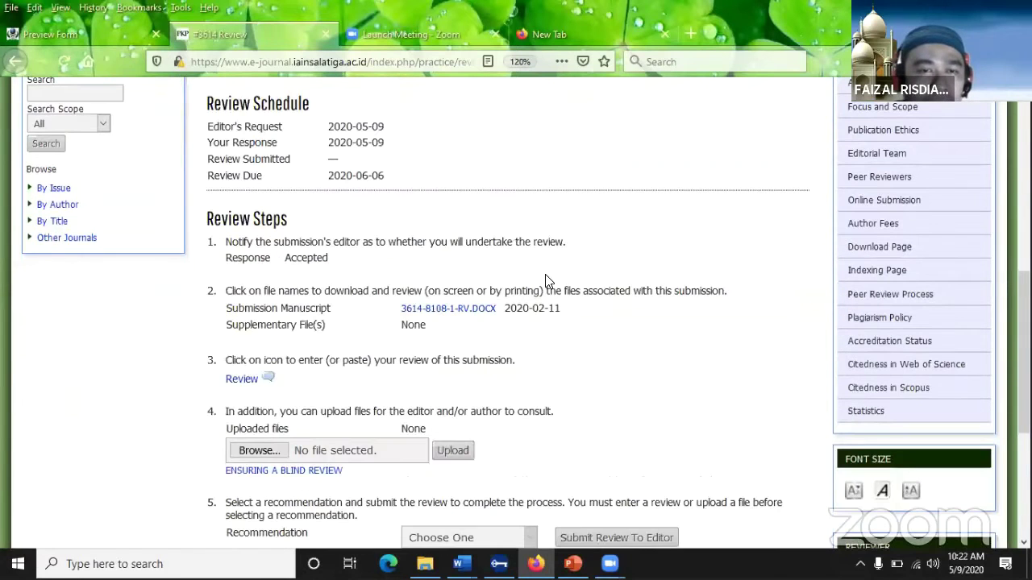
scroll(370, 291, down, 2)
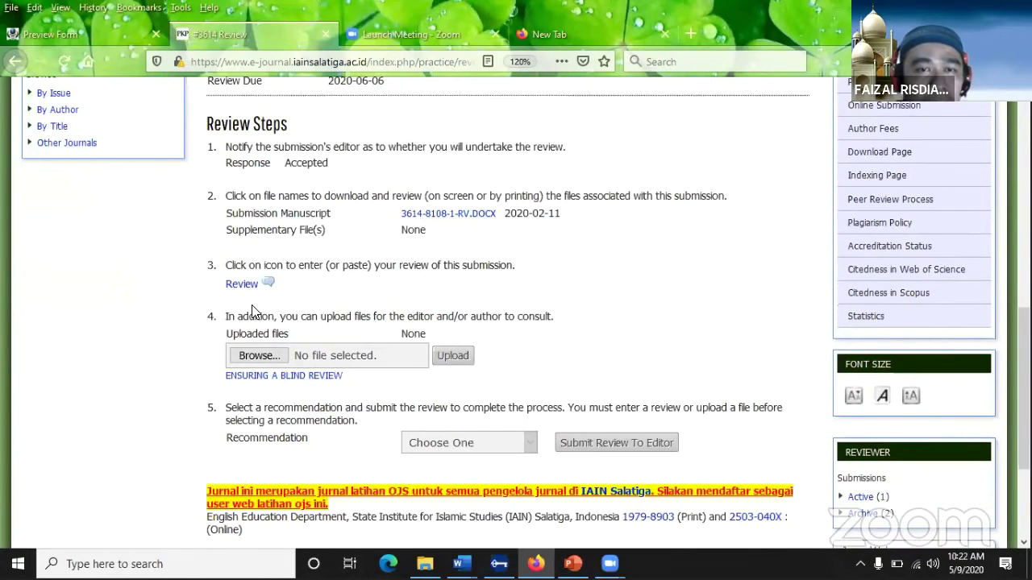
click(250, 362)
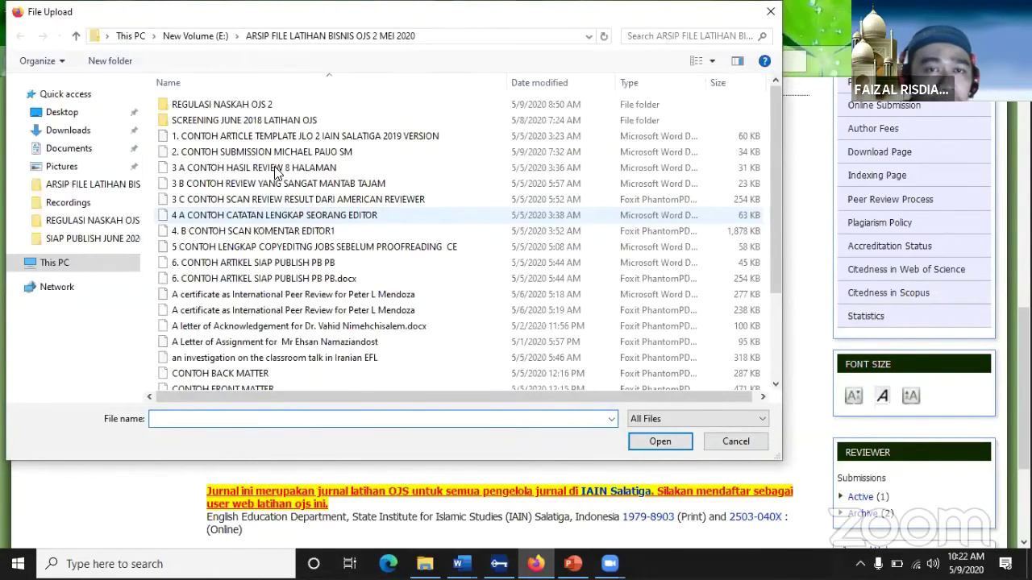
double_click(258, 168)
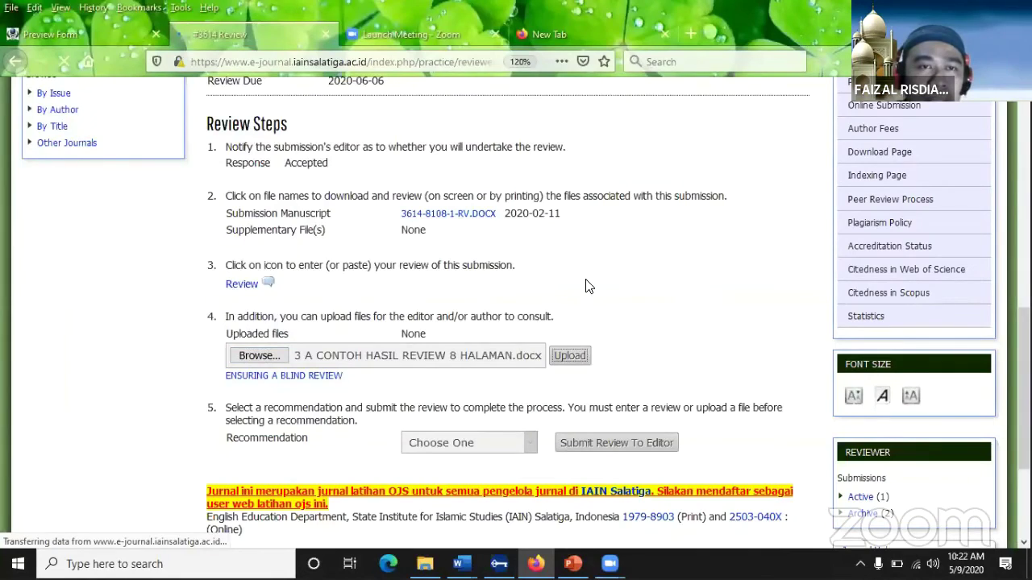
scroll(586, 284, down, 3)
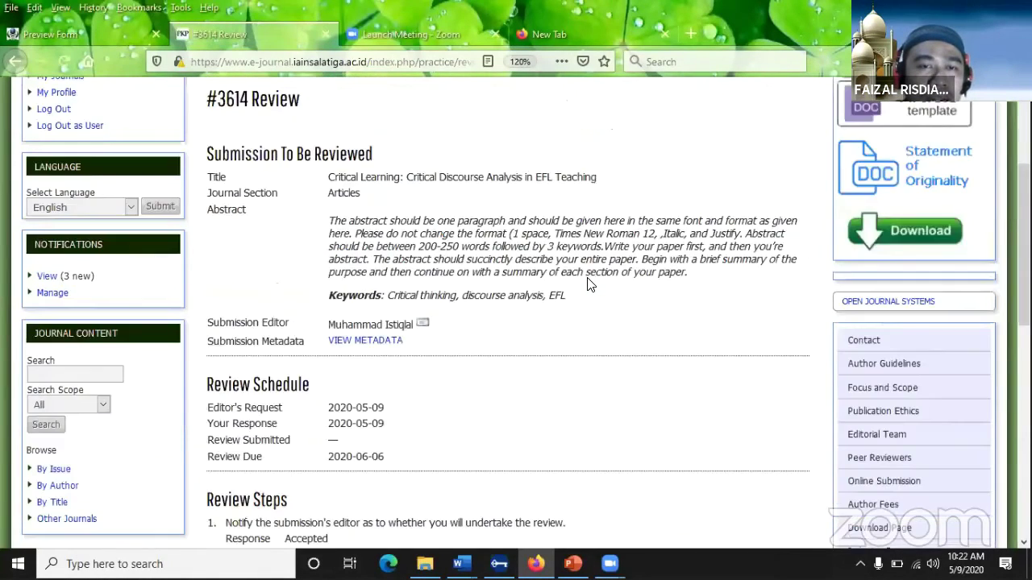
scroll(587, 284, down, 7)
scroll(291, 285, down, 2)
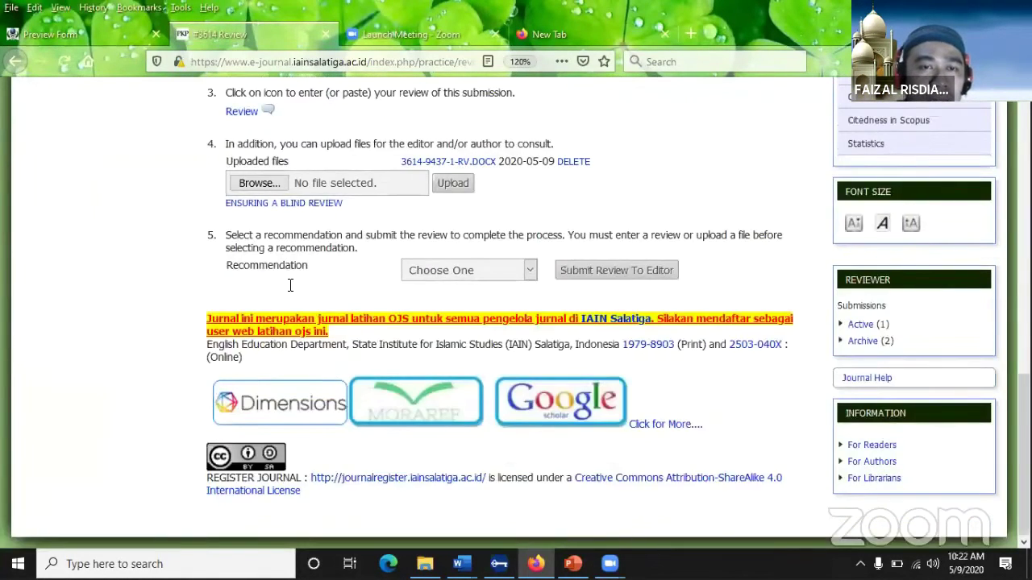
Step: Open the form for entering the written review of the submission in review step 3
scroll(266, 282, up, 3)
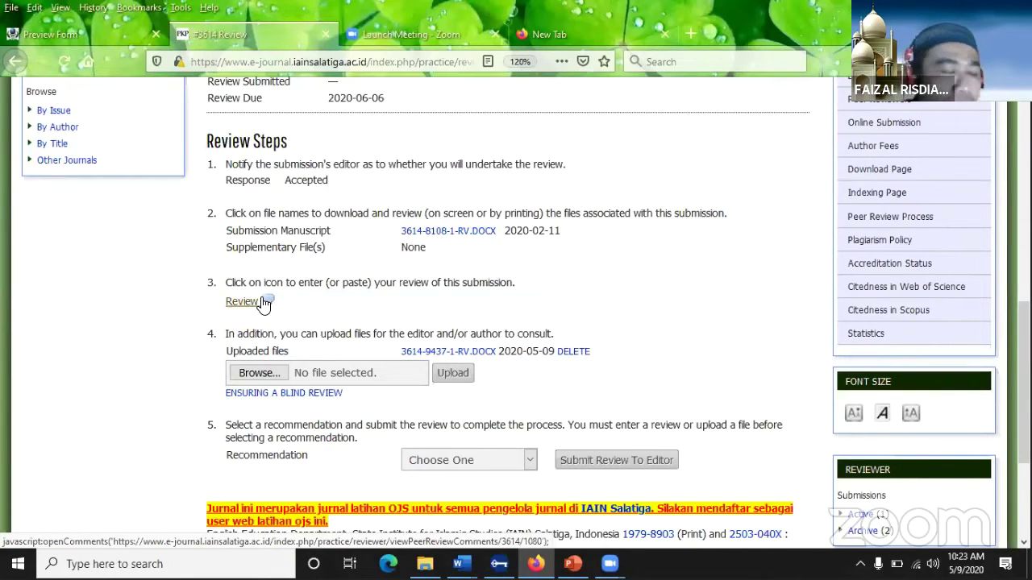
click(264, 303)
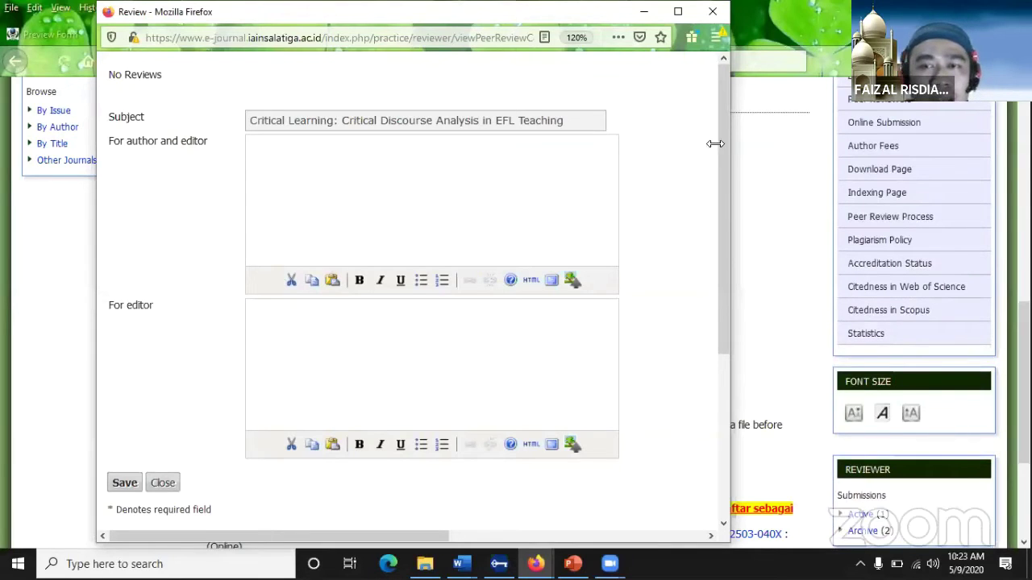
key(ctrl+w)
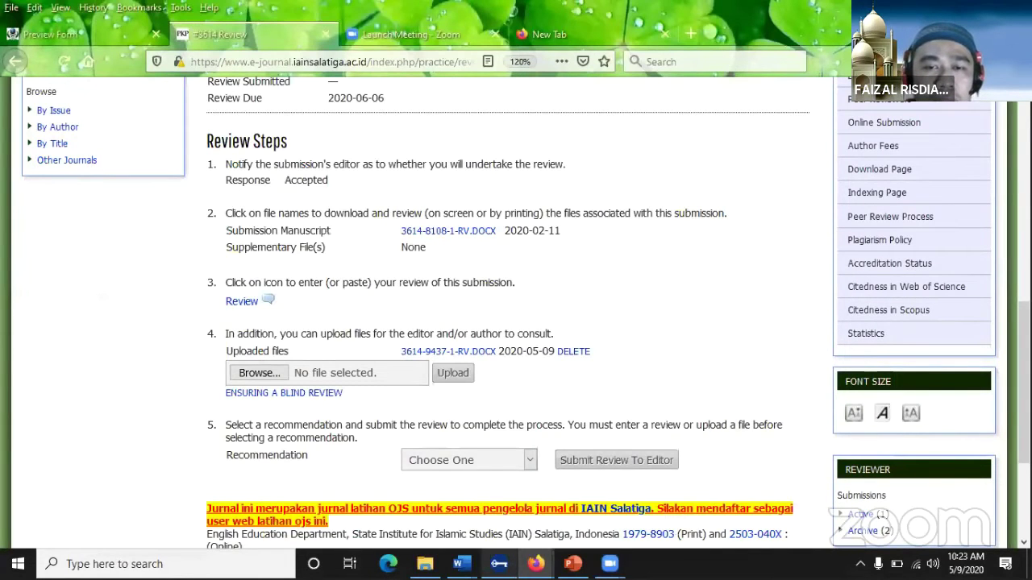
Step: Switch to the Word document "3 A CONTOH HASIL REVIEW 8 HALAMAN" and copy the review comments for the author through point 6
mouse_move(460, 563)
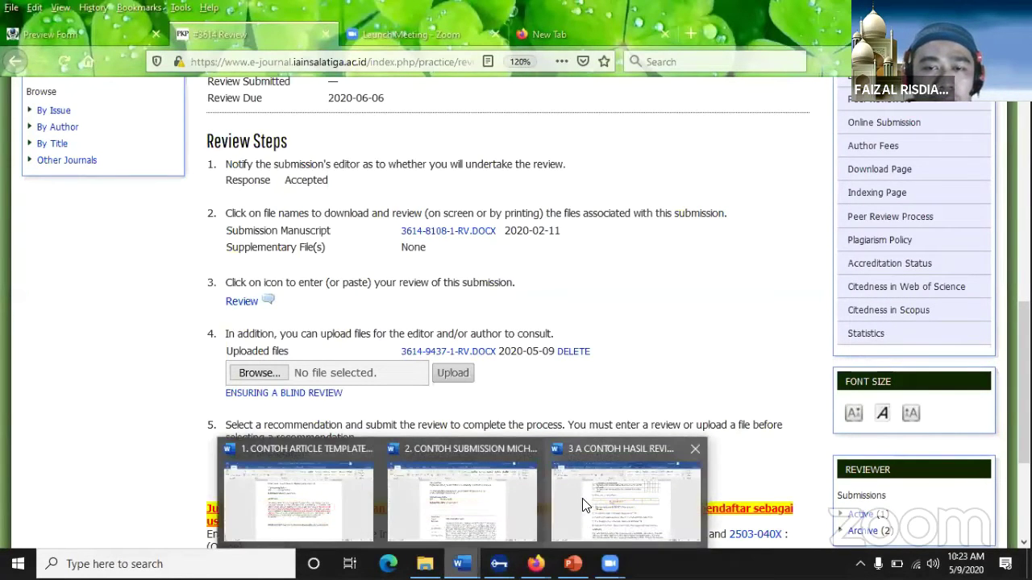
click(582, 498)
scroll(530, 398, down, 1)
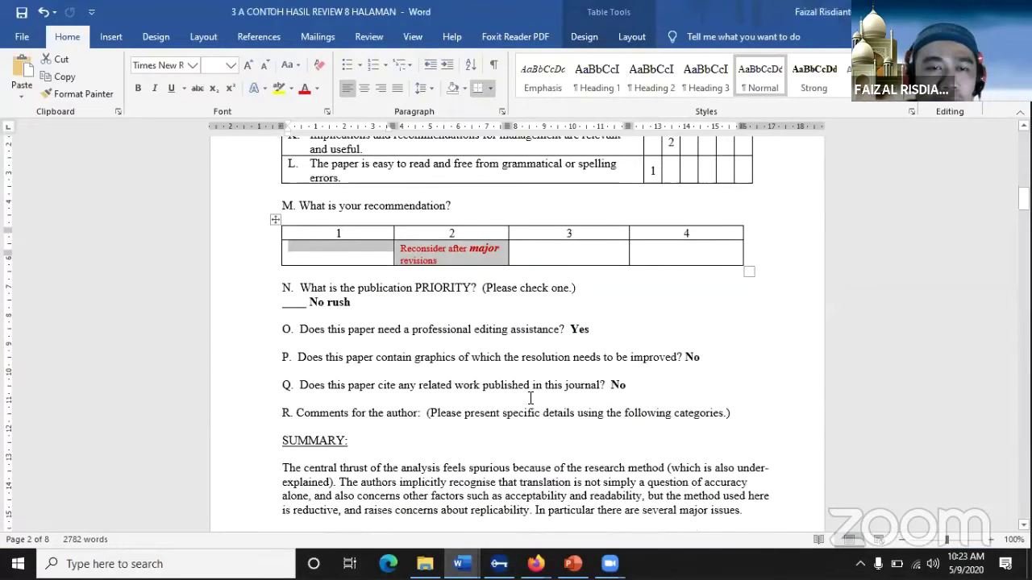
scroll(530, 398, down, 3)
drag(365, 390, 548, 396)
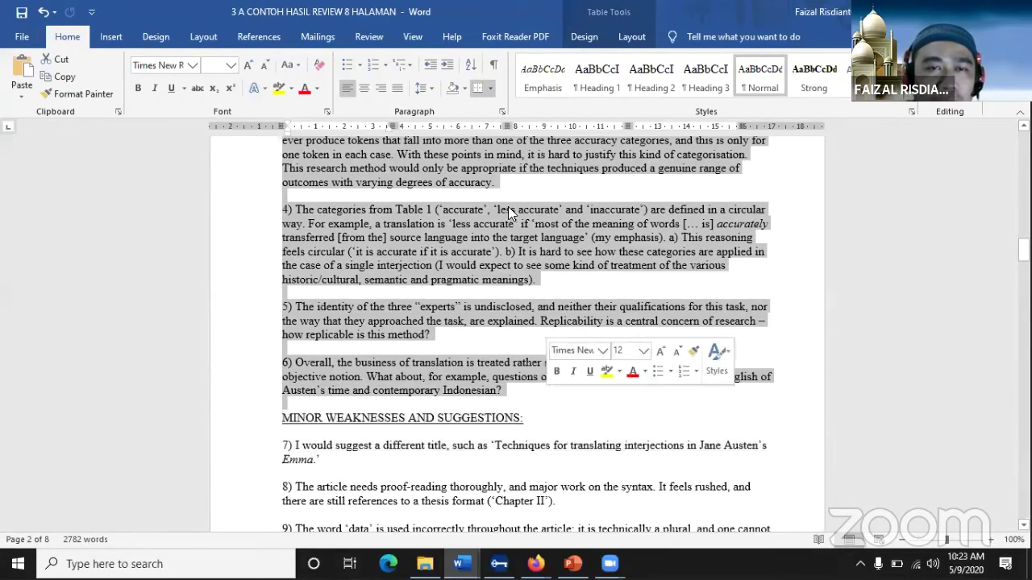
click(61, 76)
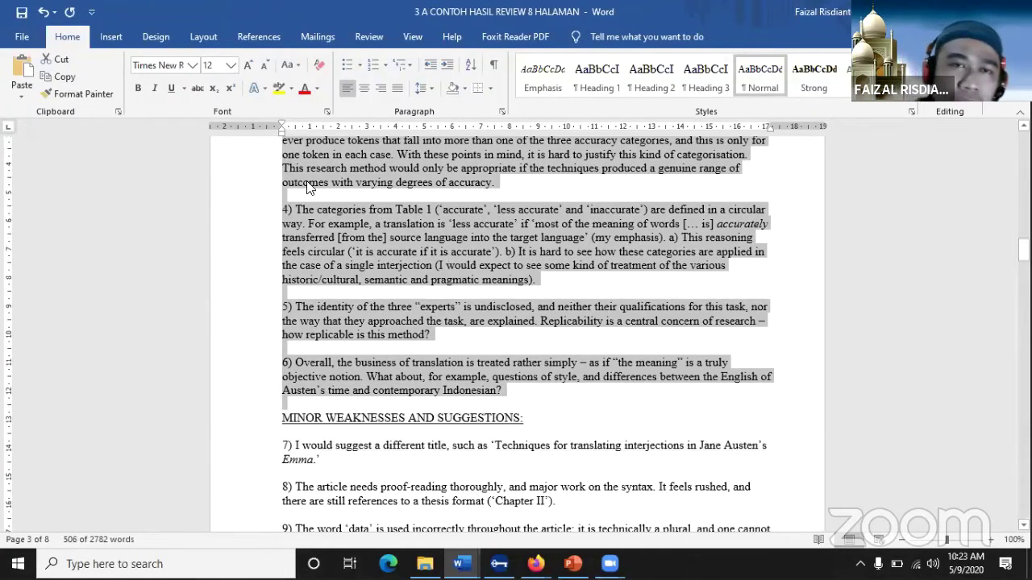
Step: Switch to the Firefox Review window and paste the copied comments into the "For author and editor" field
click(535, 564)
click(524, 495)
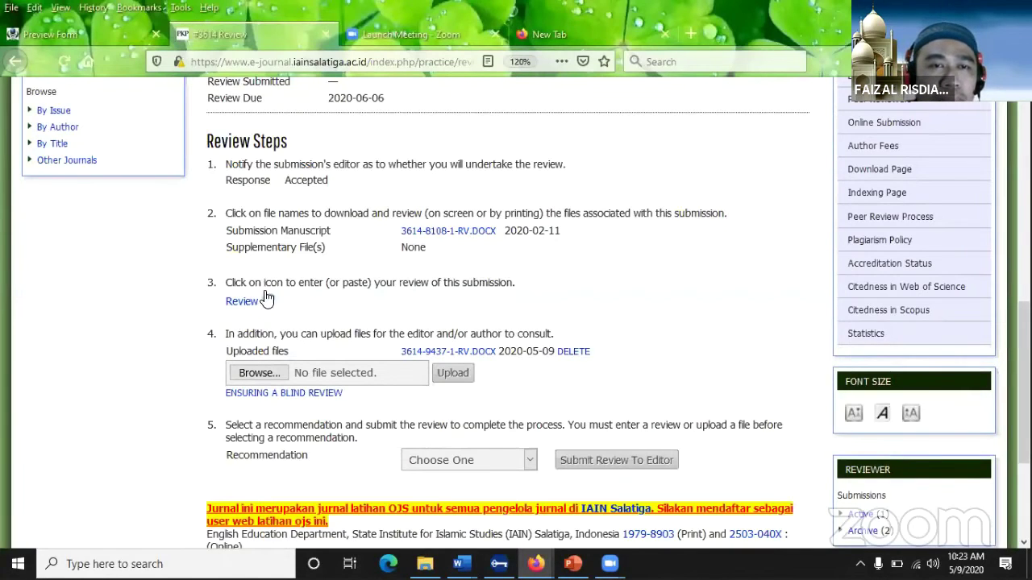
click(535, 564)
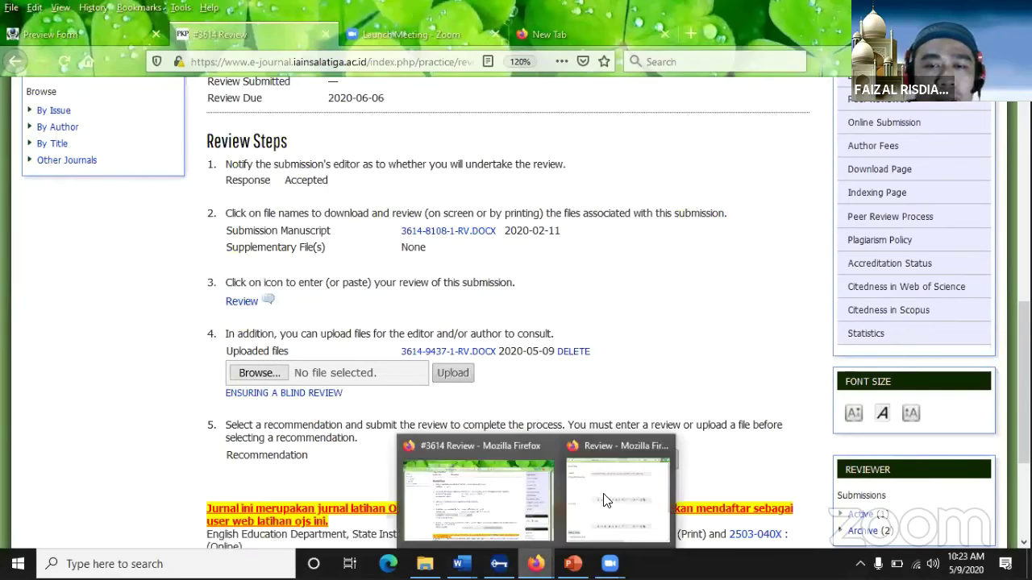
click(601, 467)
right_click(321, 153)
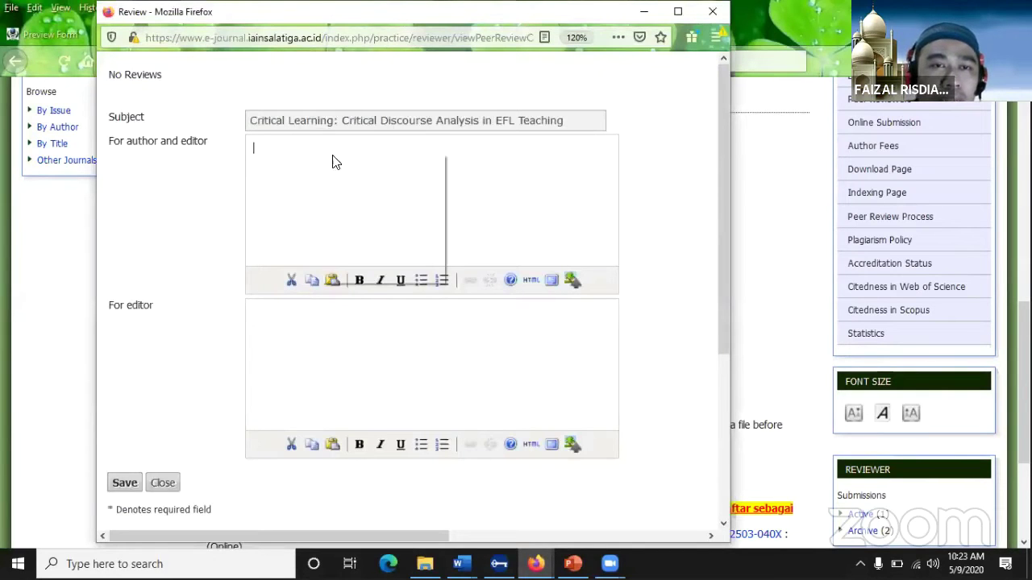
click(370, 212)
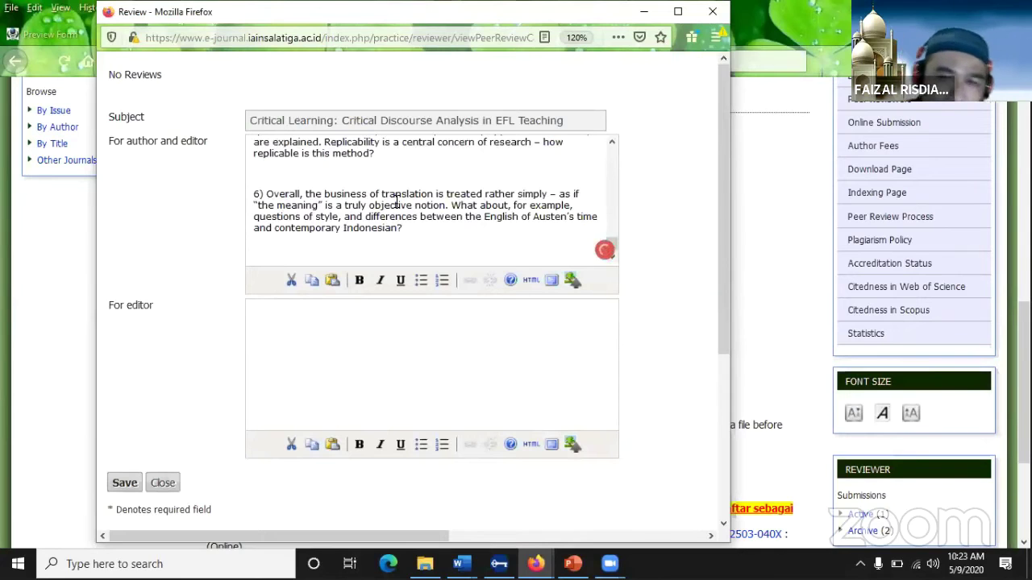
Step: Paste the same comments into the "For editor" field and save the review
right_click(296, 308)
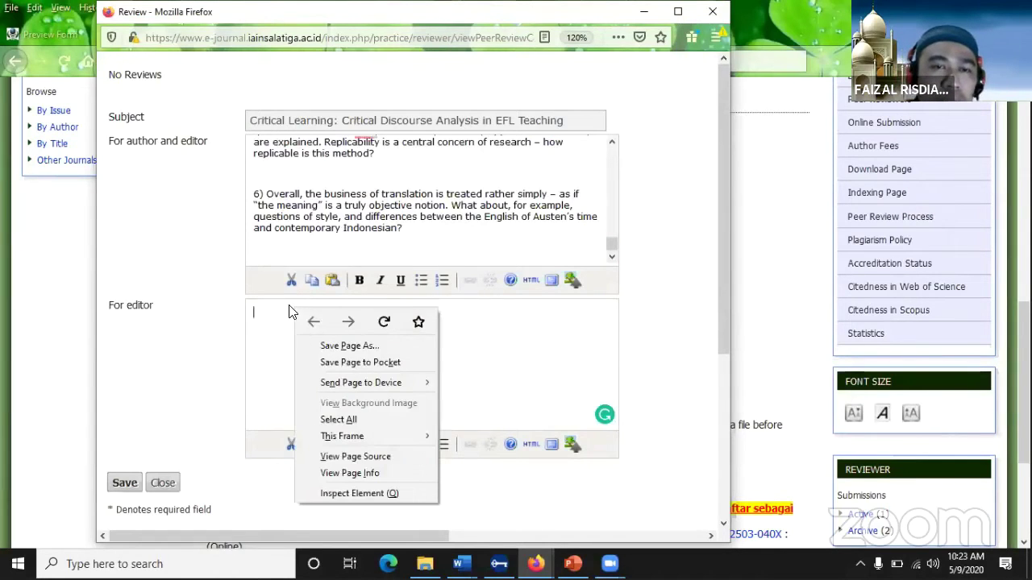
click(280, 331)
right_click(276, 325)
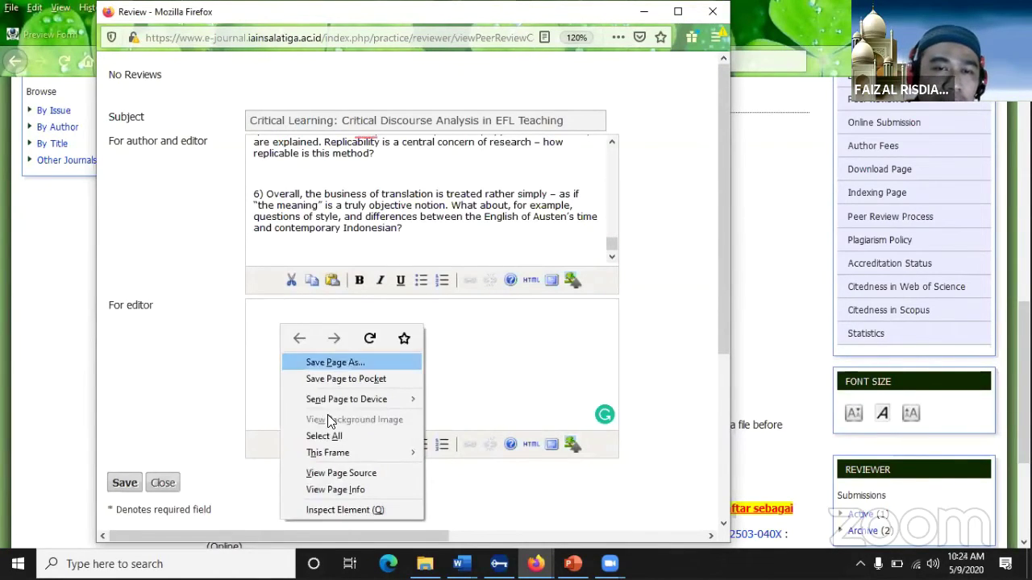
right_click(289, 315)
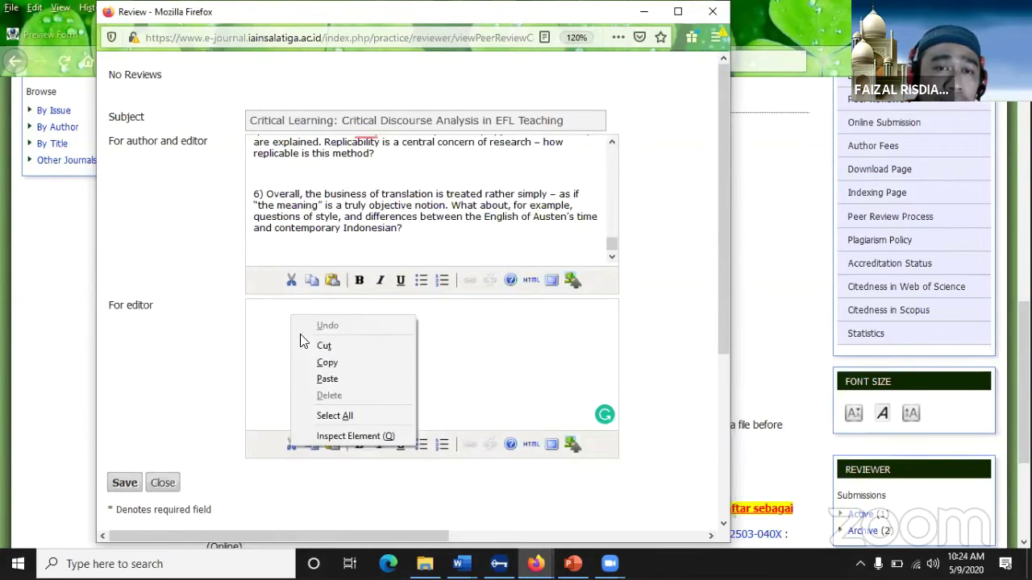
click(327, 379)
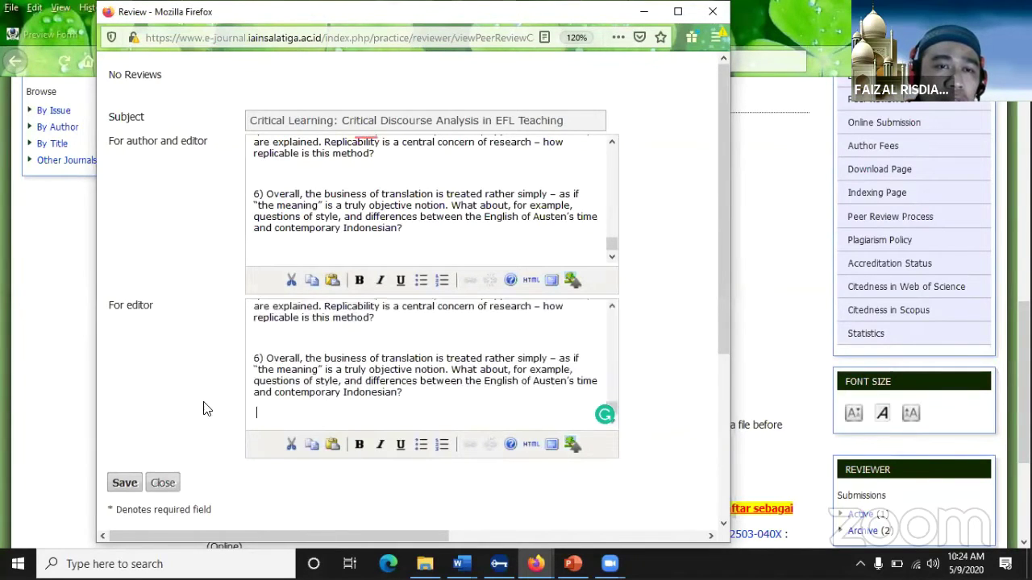
click(126, 482)
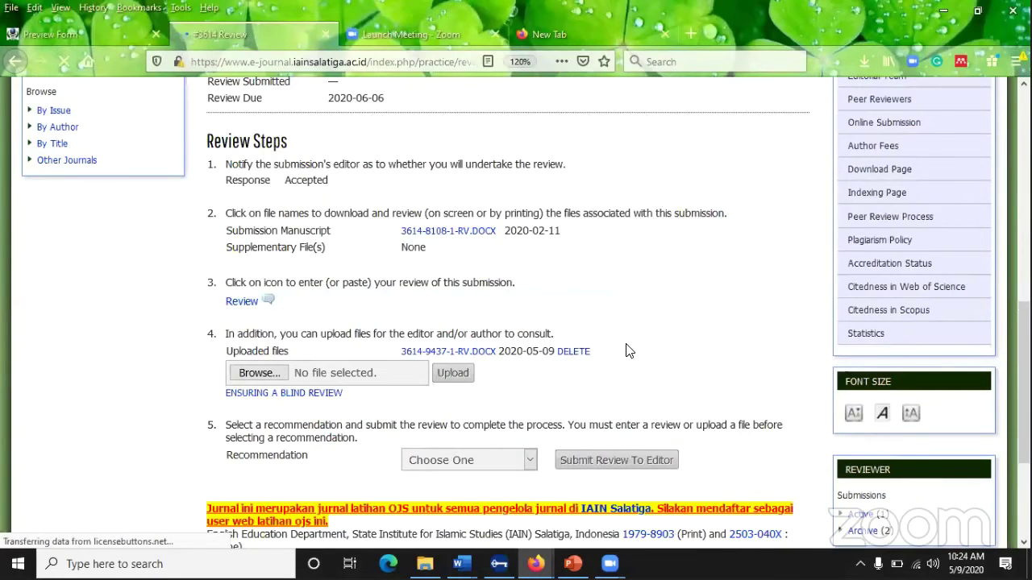
Step: Set the recommendation to "Revisions Required" and submit the review to the editor, accepting that it can no longer be changed
scroll(610, 292, down, 3)
click(530, 366)
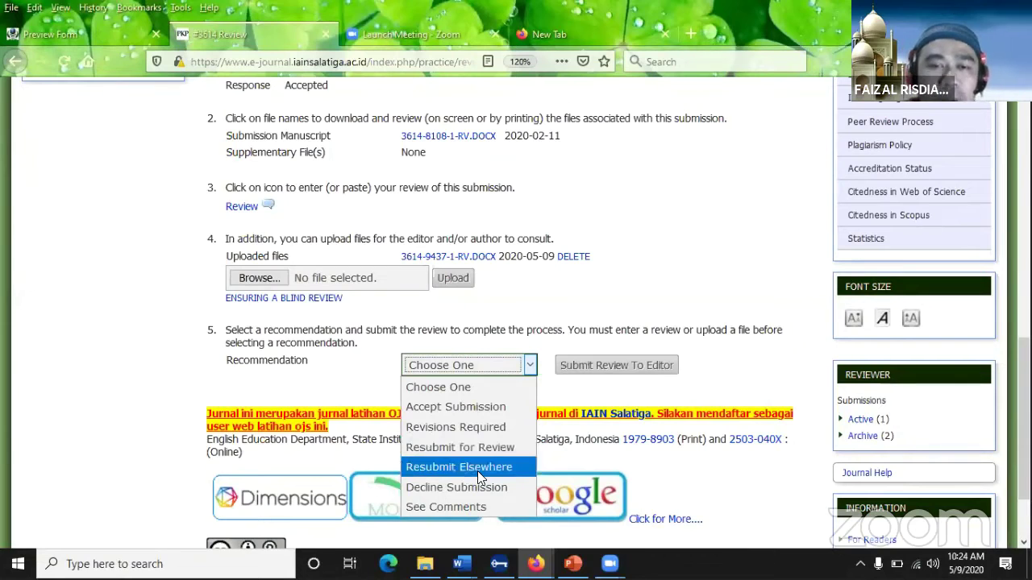
click(506, 423)
click(590, 363)
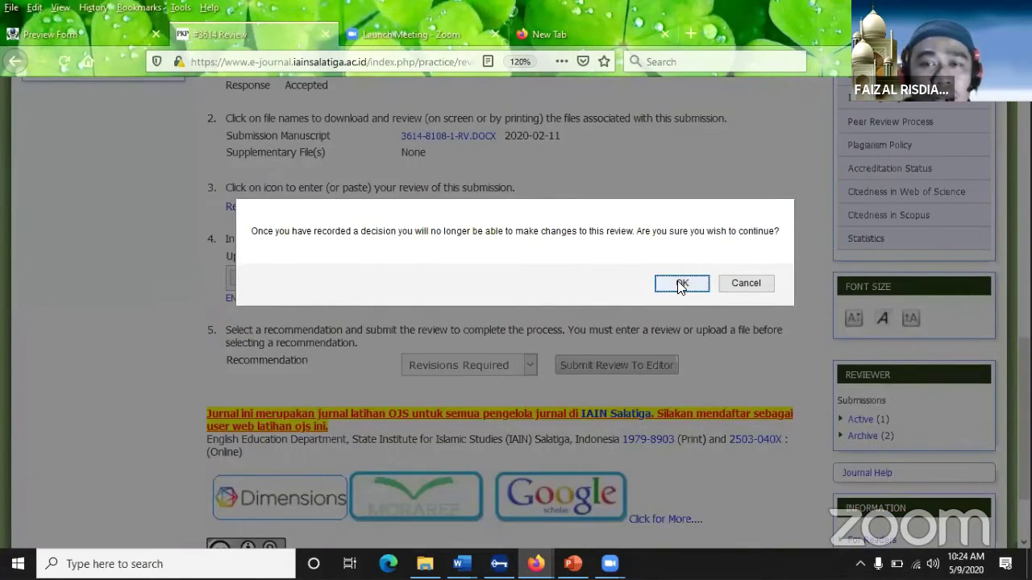
click(703, 284)
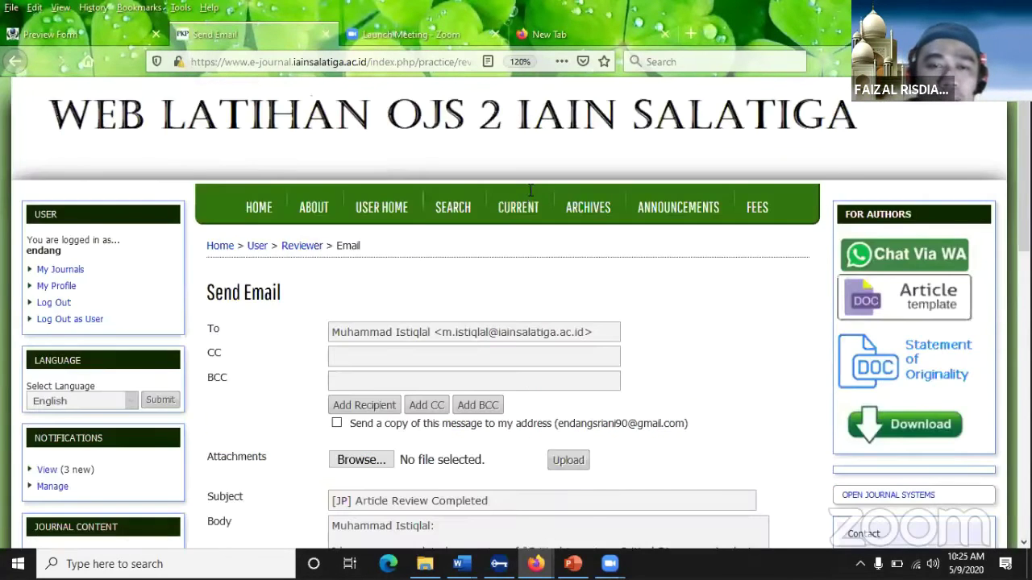
Step: Send the "[JP] Article Review Completed" email to the submission editor
scroll(361, 296, down, 5)
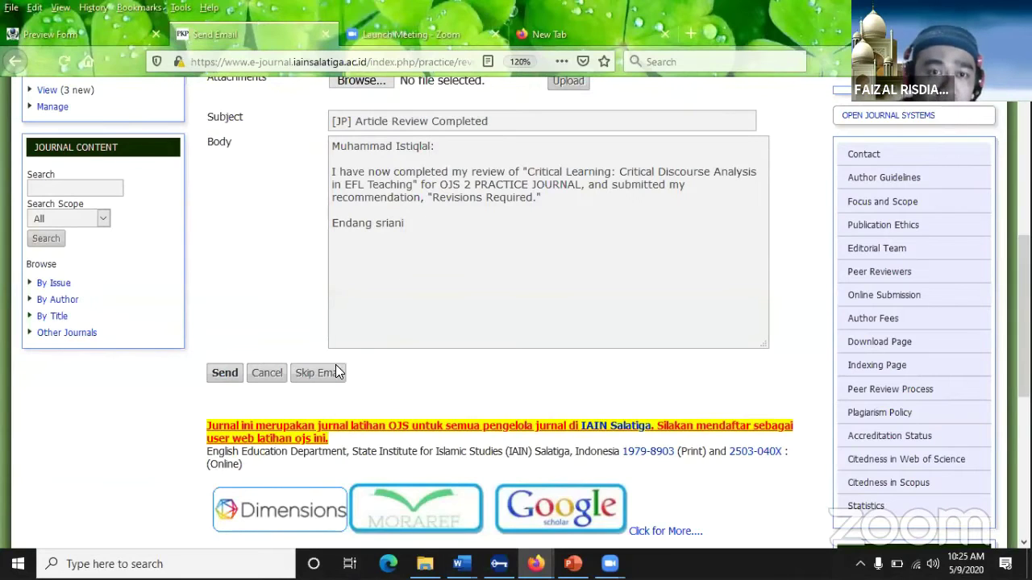
click(223, 372)
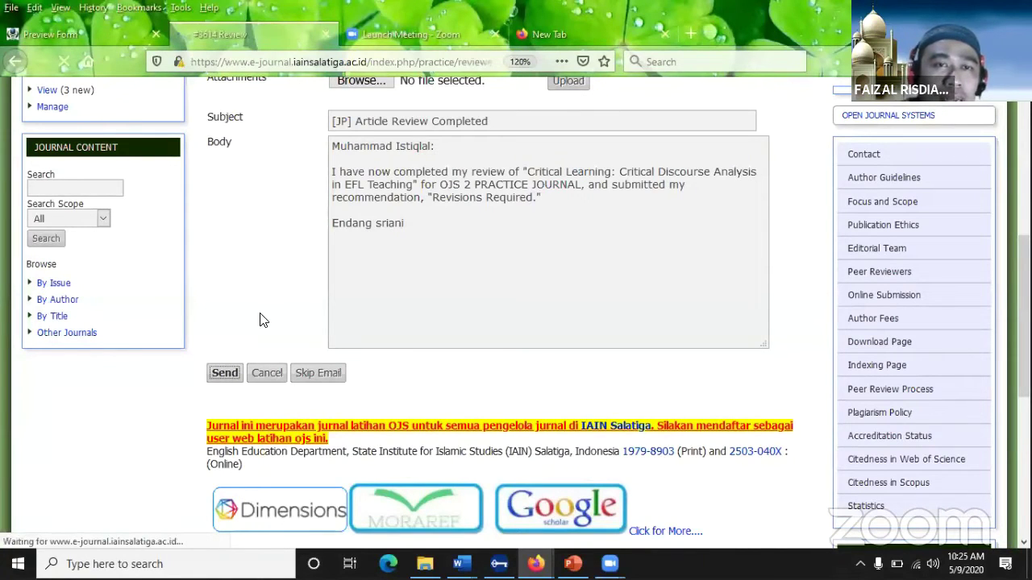
scroll(427, 311, down, 5)
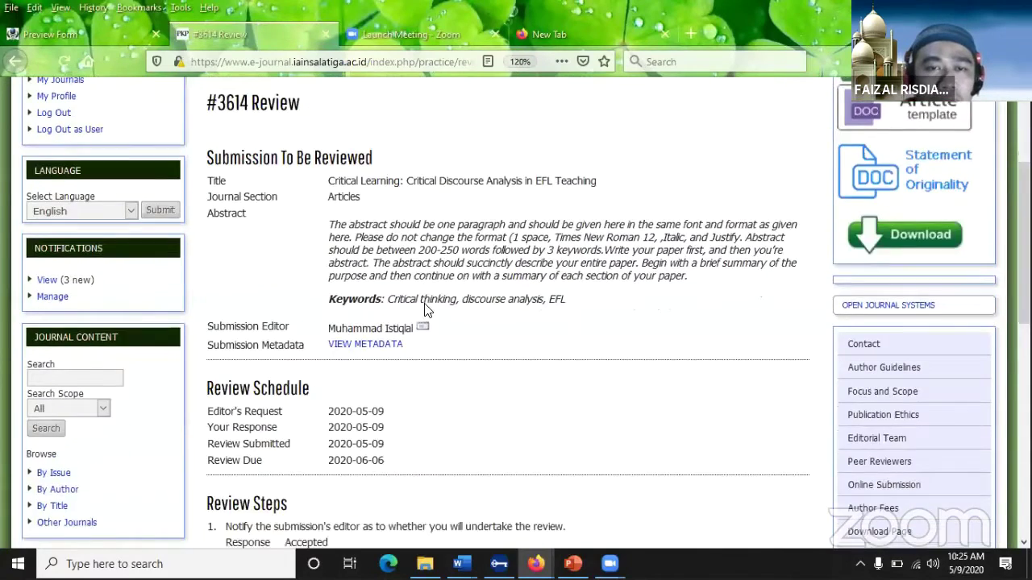
scroll(502, 293, down, 5)
Step: End the reviewer impersonation and open the editor's list of submissions in review
scroll(385, 157, up, 7)
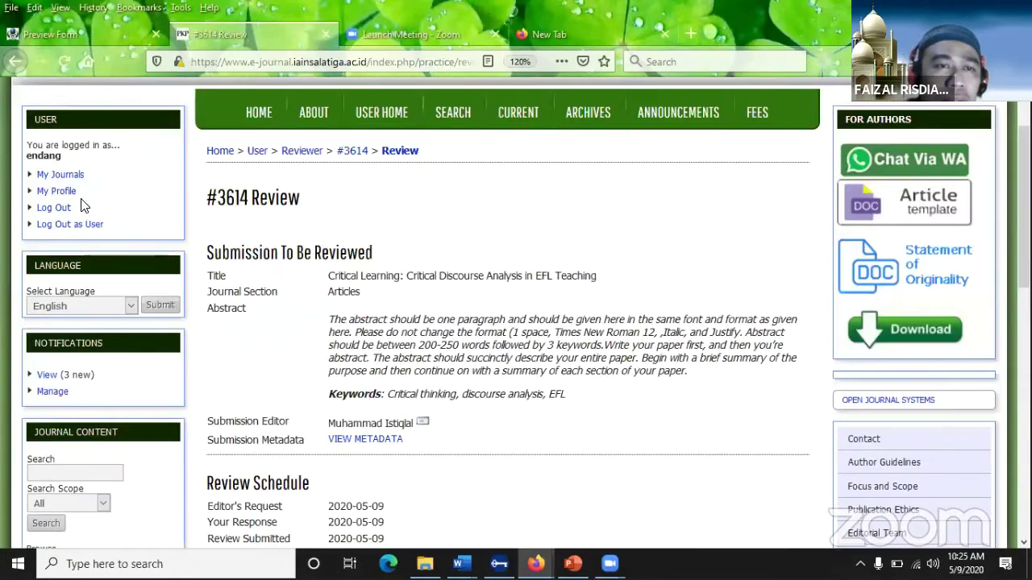
click(72, 226)
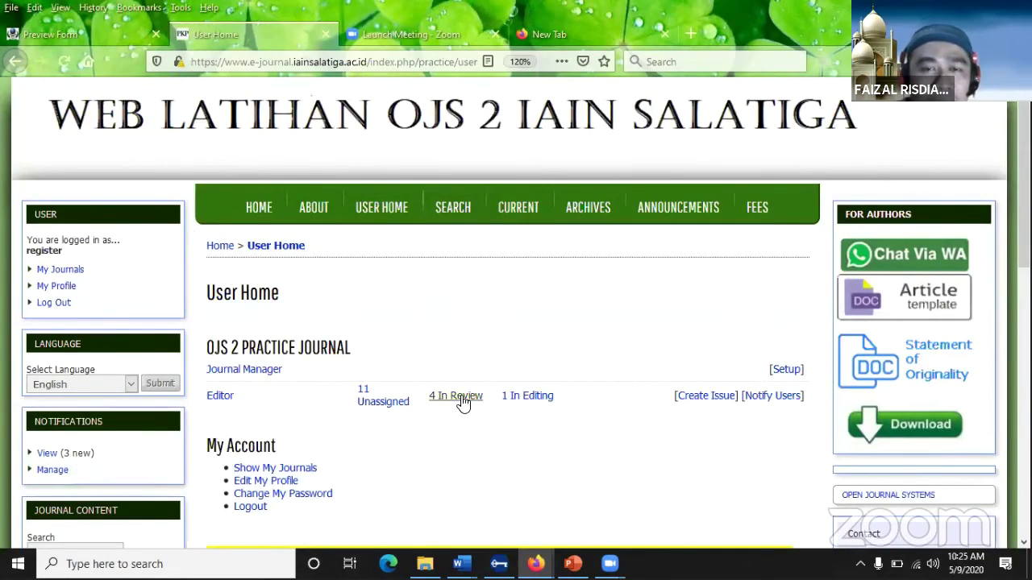
click(463, 401)
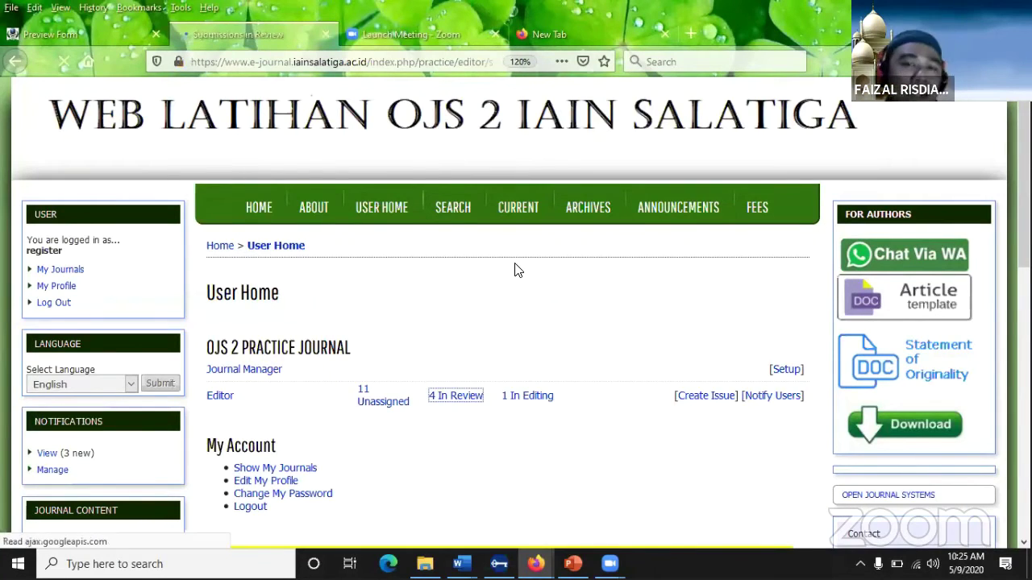
Step: Open the review page of submission 3614 from the list of submissions in review
scroll(562, 282, down, 1)
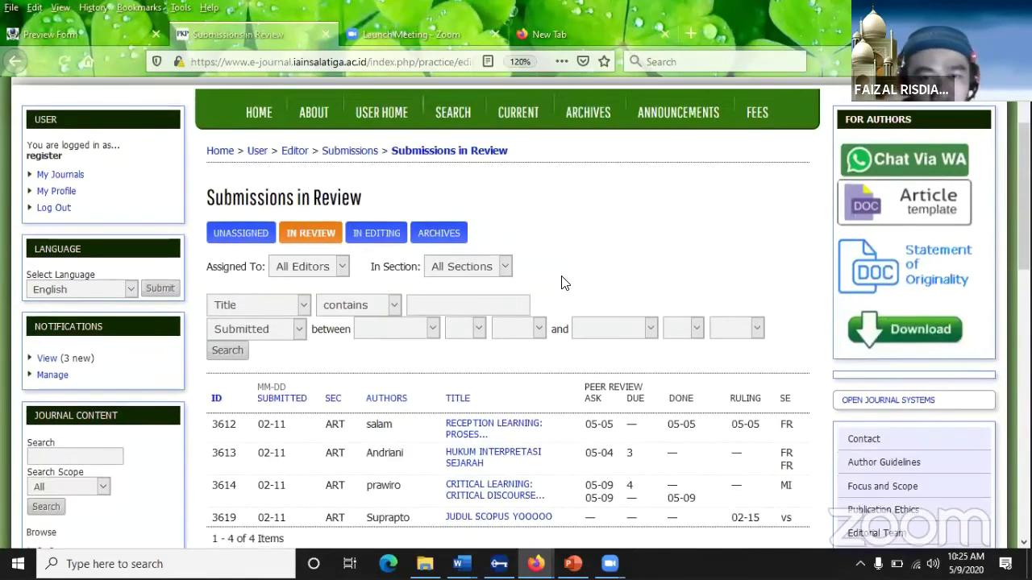
scroll(554, 238, down, 3)
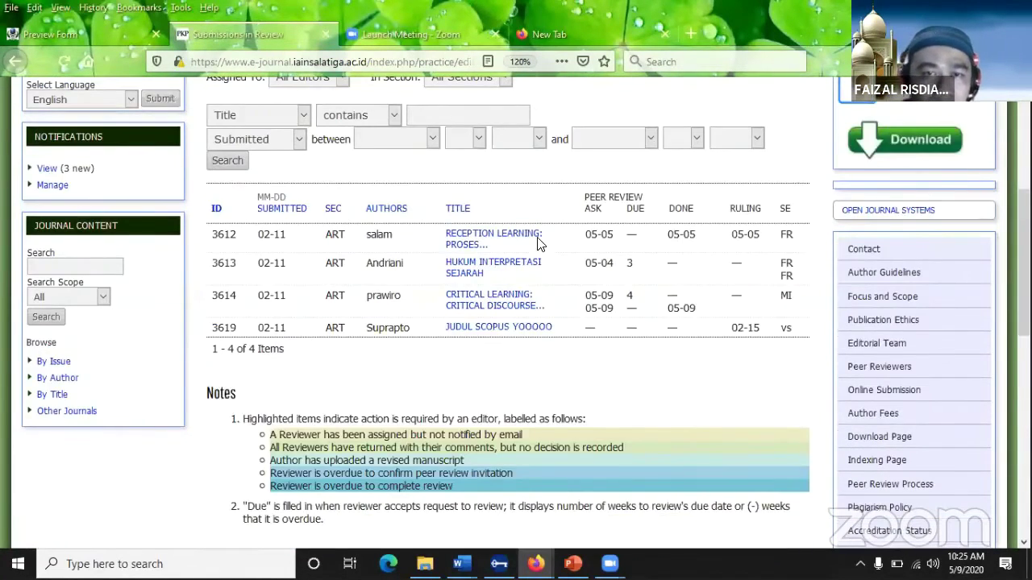
click(493, 306)
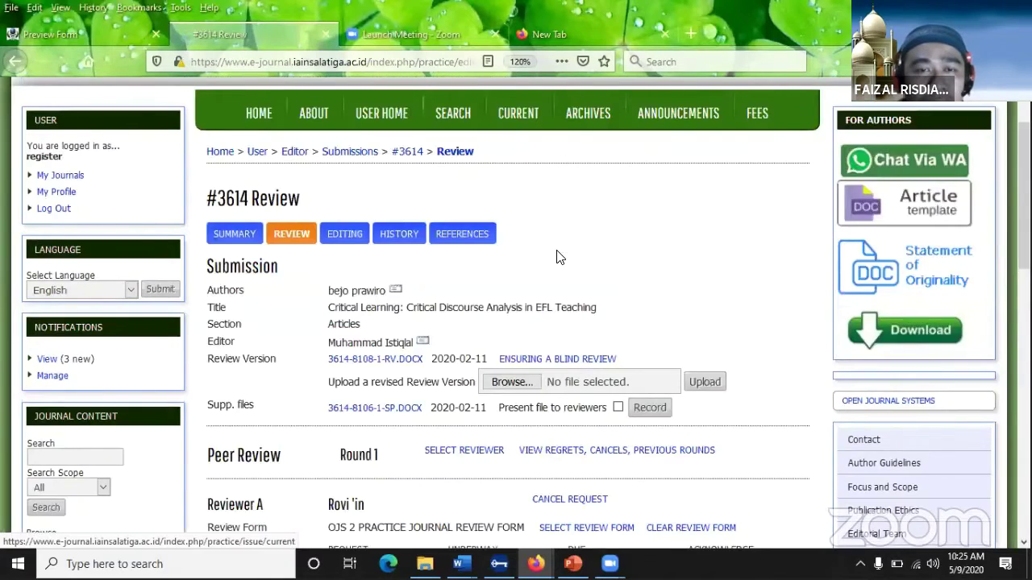
Step: Let the author view Reviewer B's uploaded file 3614-9437-1-RV.DOCX and record the setting
scroll(403, 321, down, 3)
scroll(401, 314, down, 2)
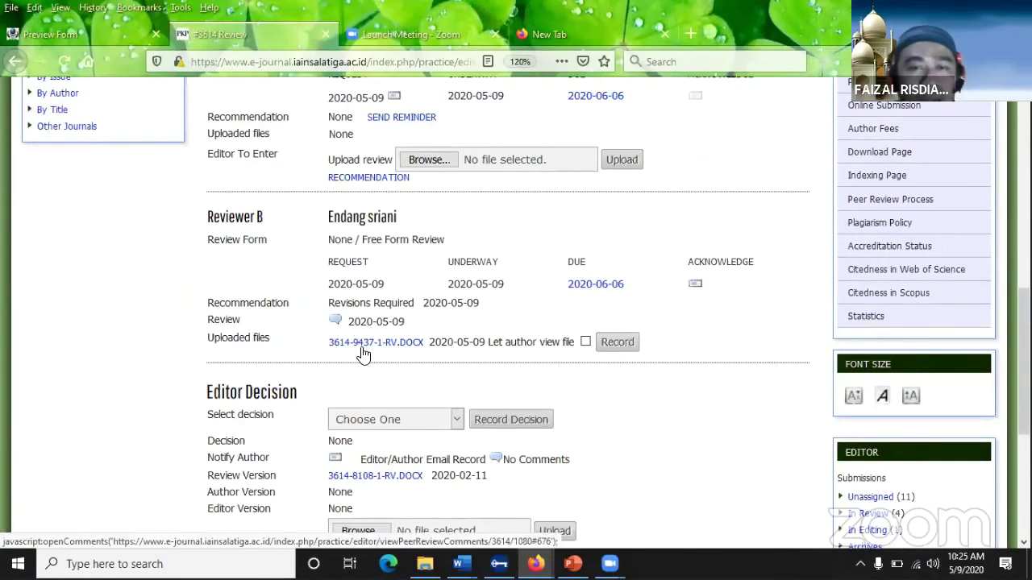
click(585, 342)
click(616, 342)
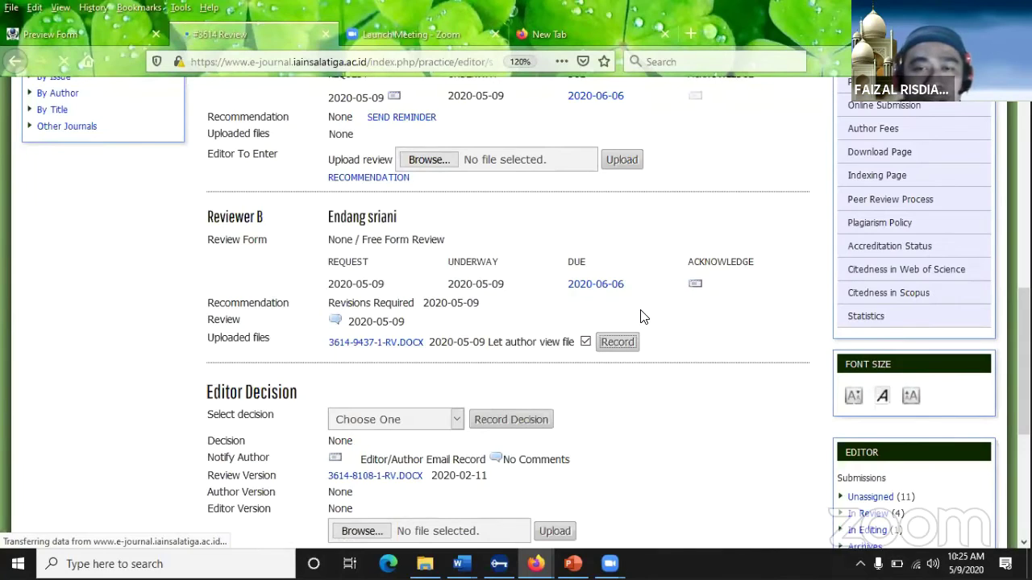
scroll(645, 315, down, 5)
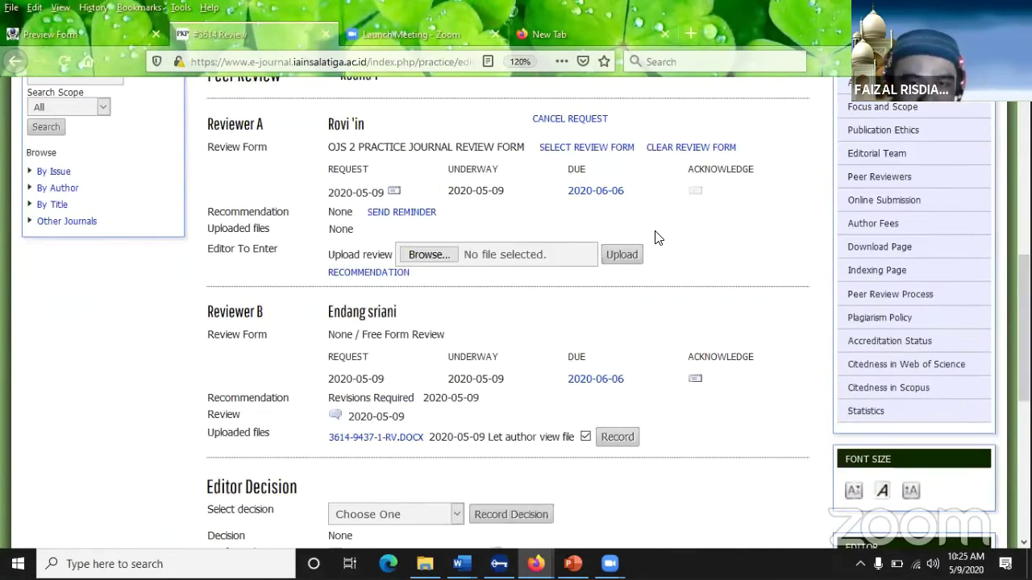
Step: Send the "[JP] Article Review Acknowledgement" email to Reviewer B of submission 3614
scroll(655, 239, up, 2)
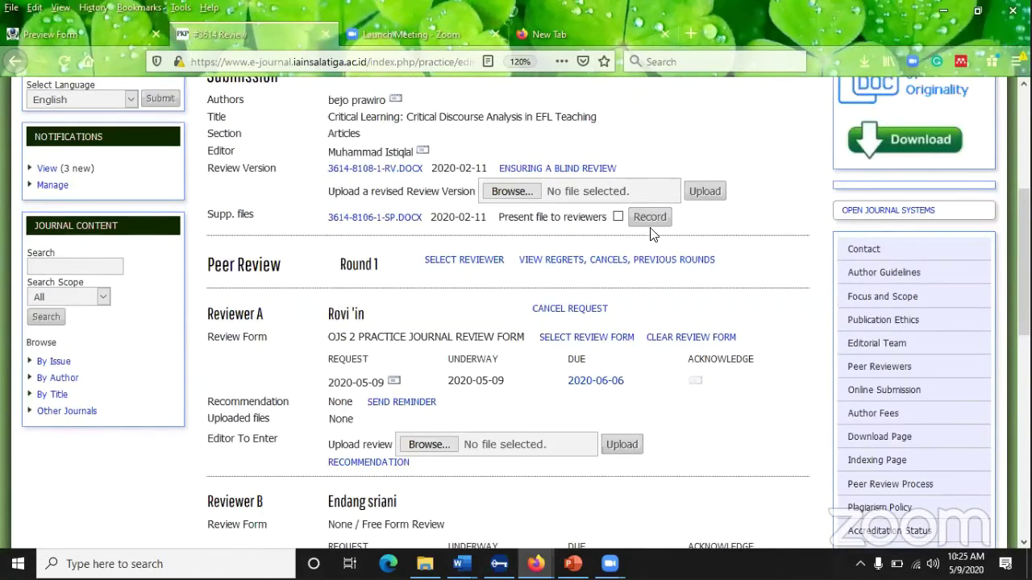
scroll(723, 303, down, 4)
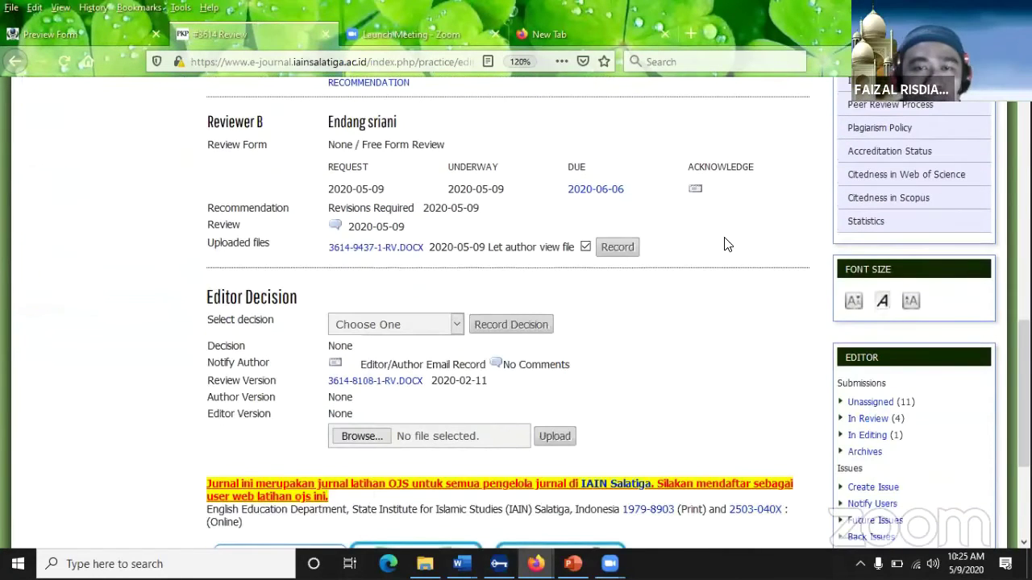
click(696, 190)
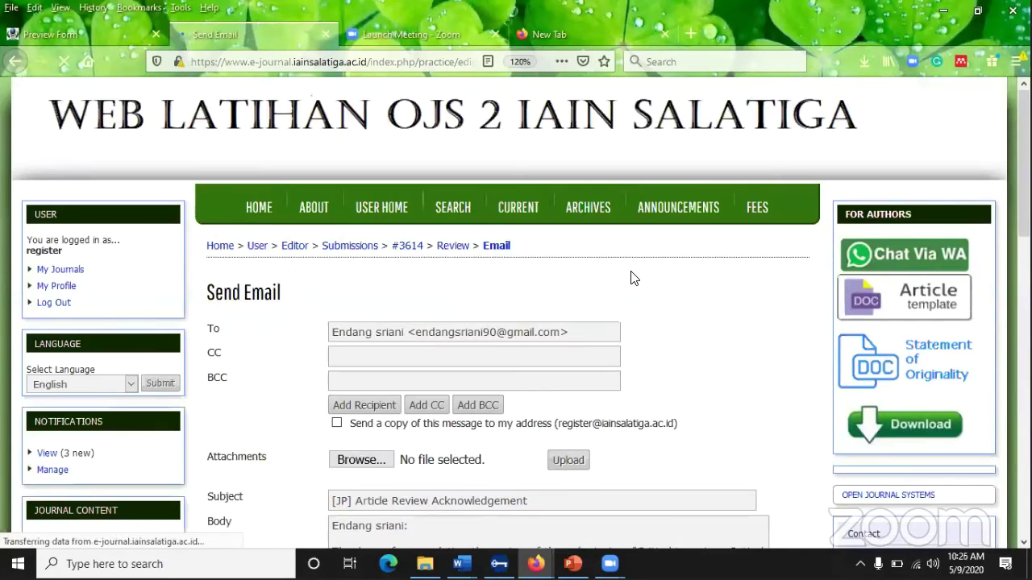
scroll(634, 279, down, 2)
scroll(598, 213, down, 2)
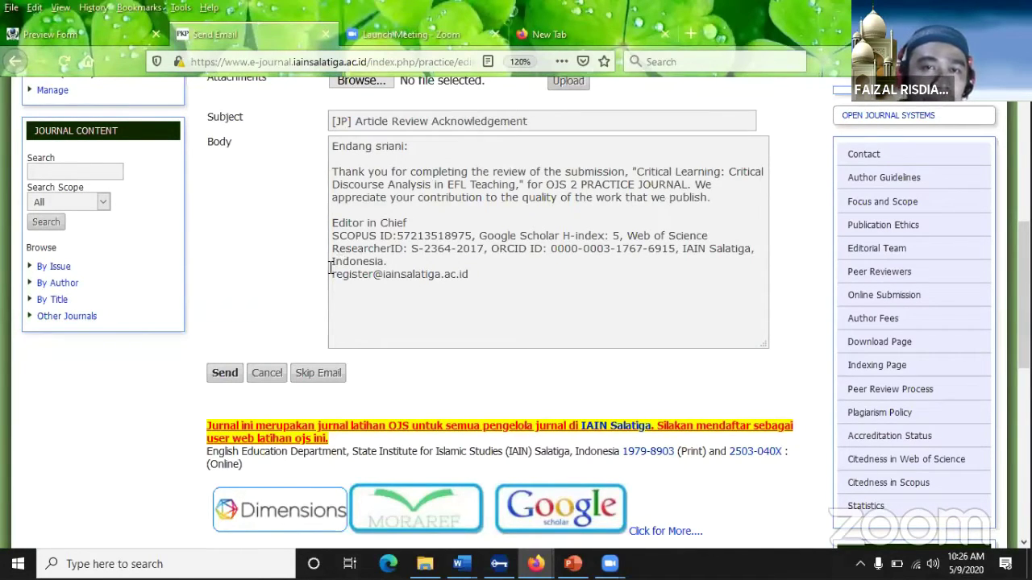
click(222, 375)
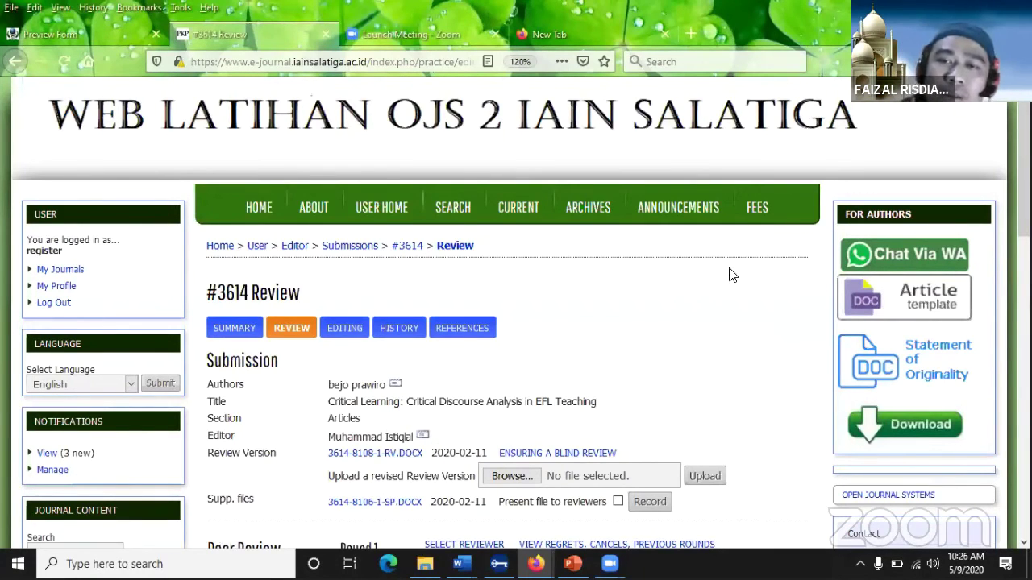
Step: Upload the file "4 A CONTOH CATATAN LENGKAP SEORANG EDITOR" as the Editor Version under Editor Decision
scroll(734, 266, down, 5)
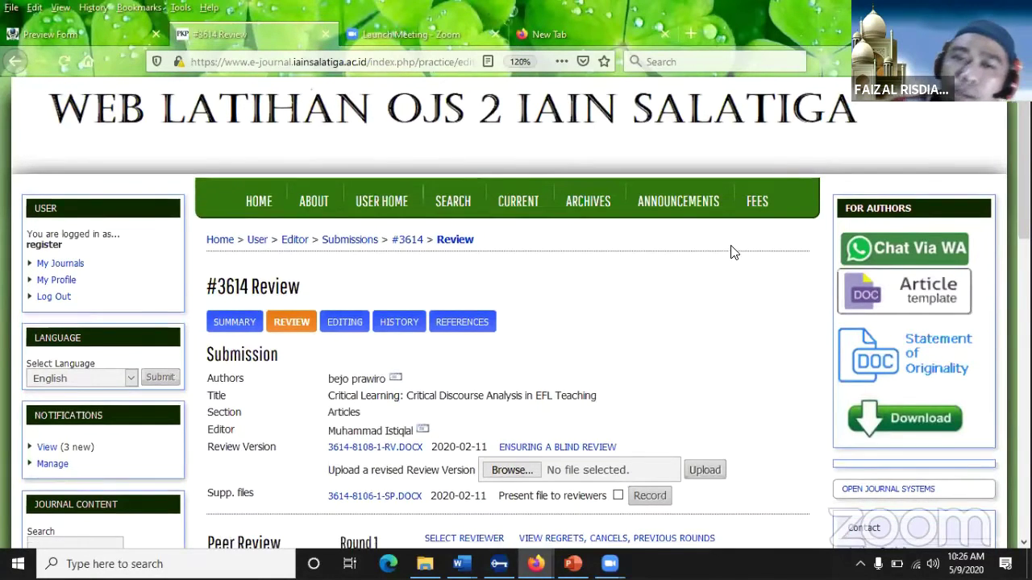
scroll(747, 235, down, 10)
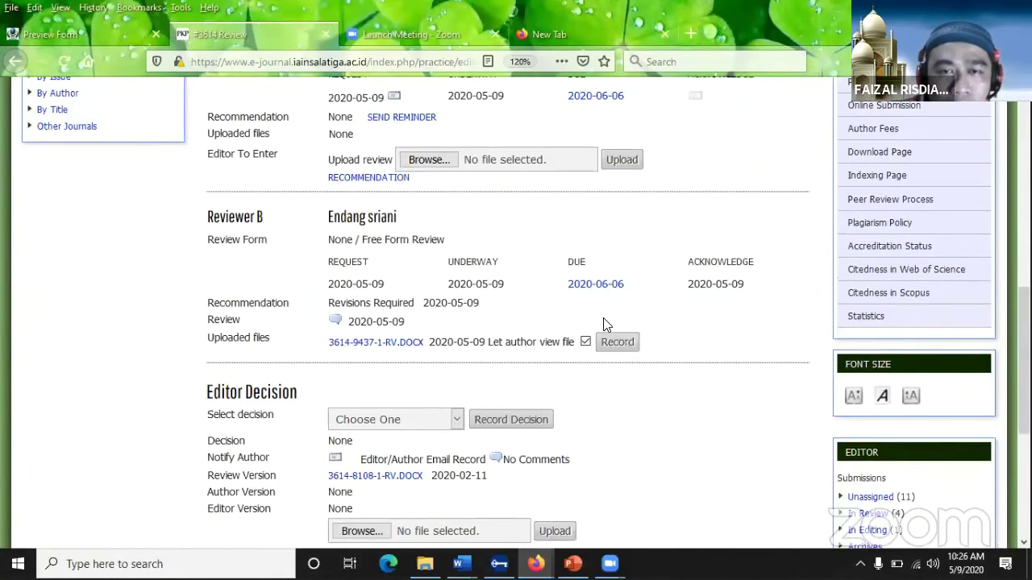
scroll(564, 315, down, 3)
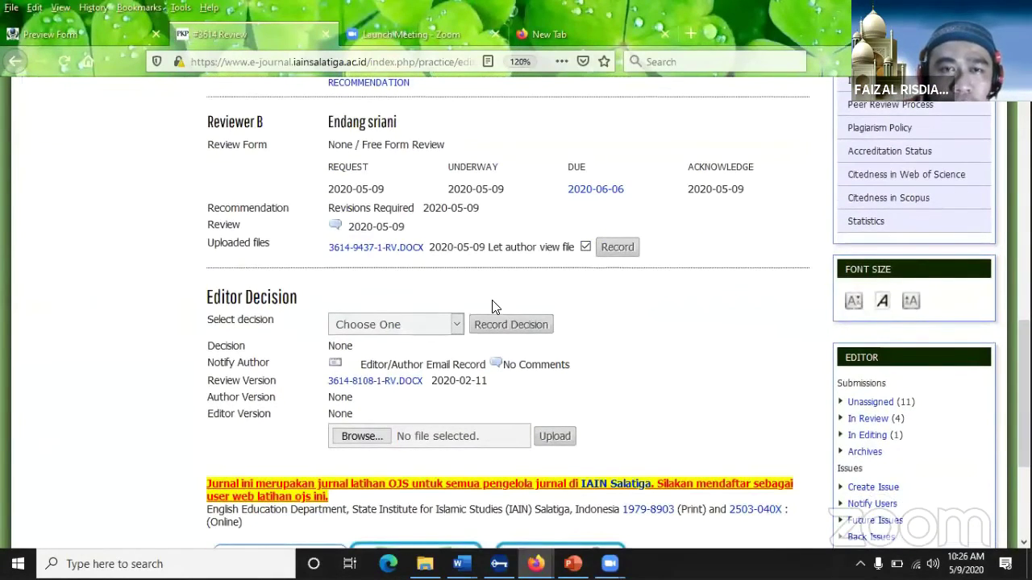
scroll(494, 307, up, 3)
scroll(516, 310, down, 3)
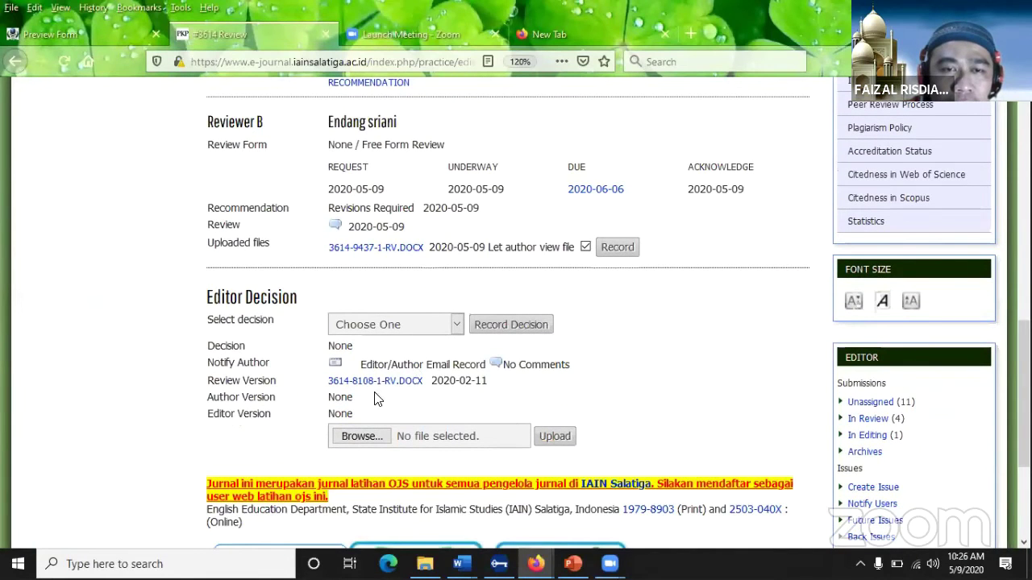
click(357, 440)
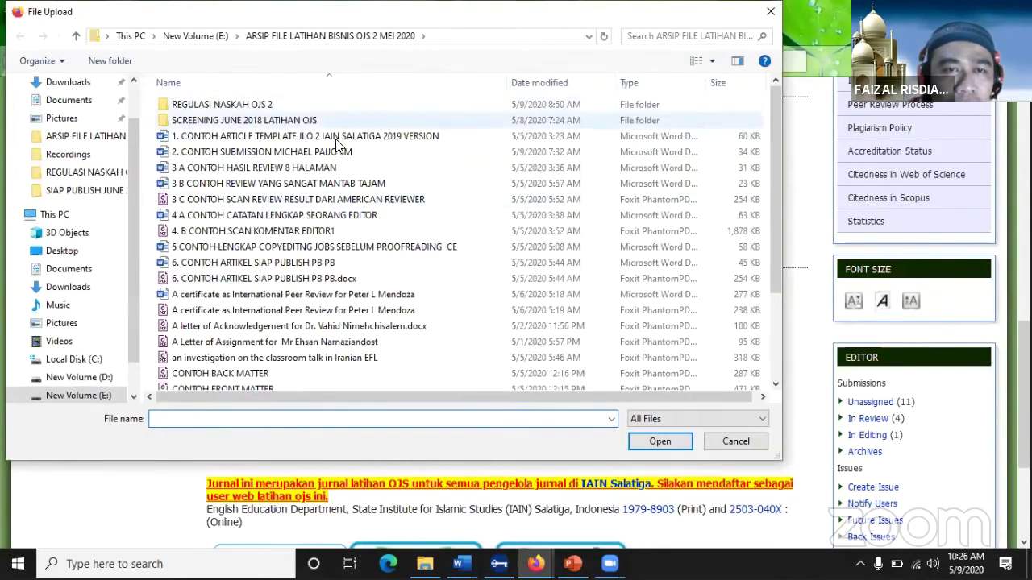
double_click(299, 215)
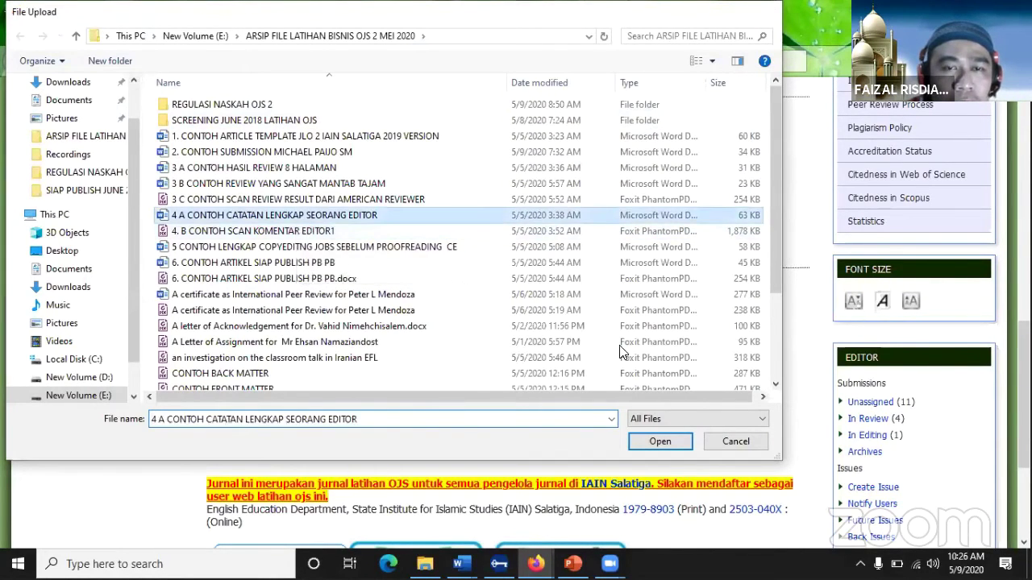
click(730, 436)
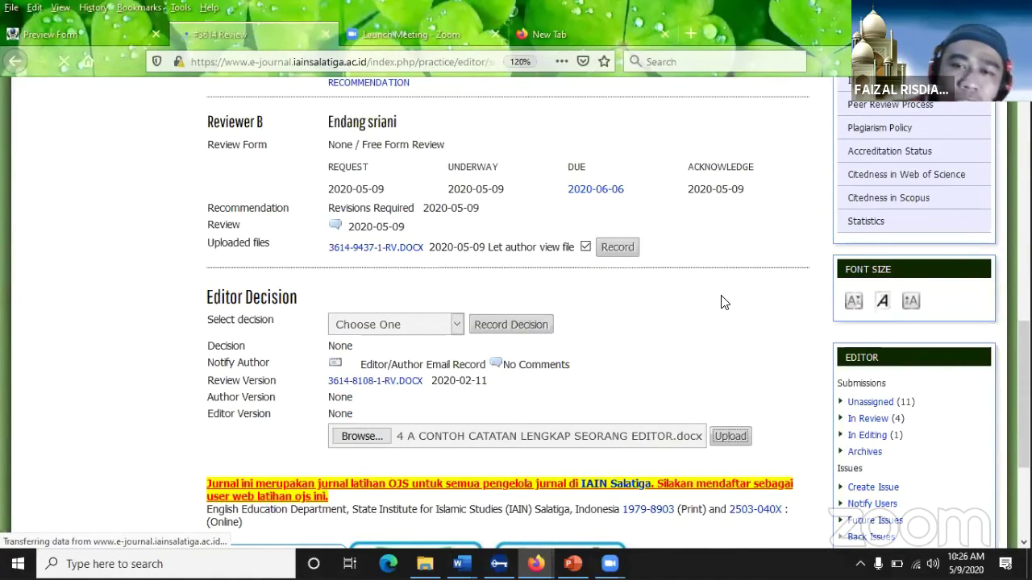
scroll(650, 350, down, 10)
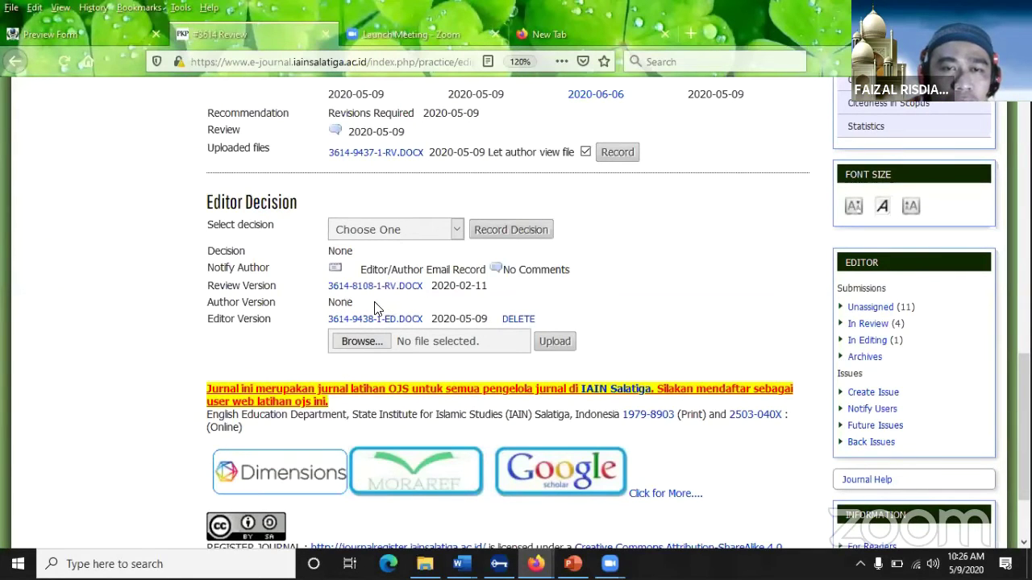
Step: Return to the user home and open the Journal Manager page of OJS 2 PRACTICE JOURNAL
scroll(375, 308, up, 5)
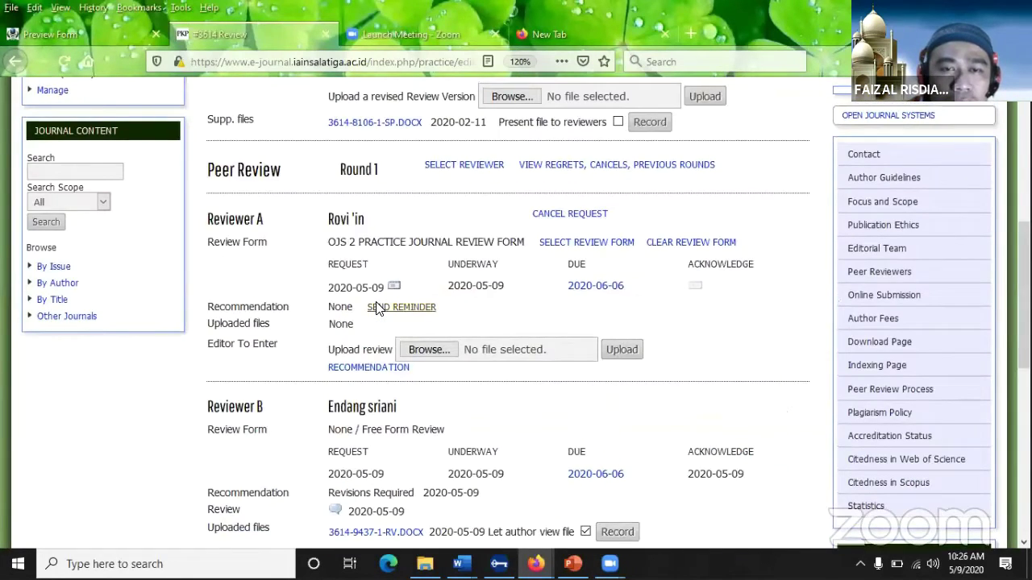
scroll(375, 308, up, 5)
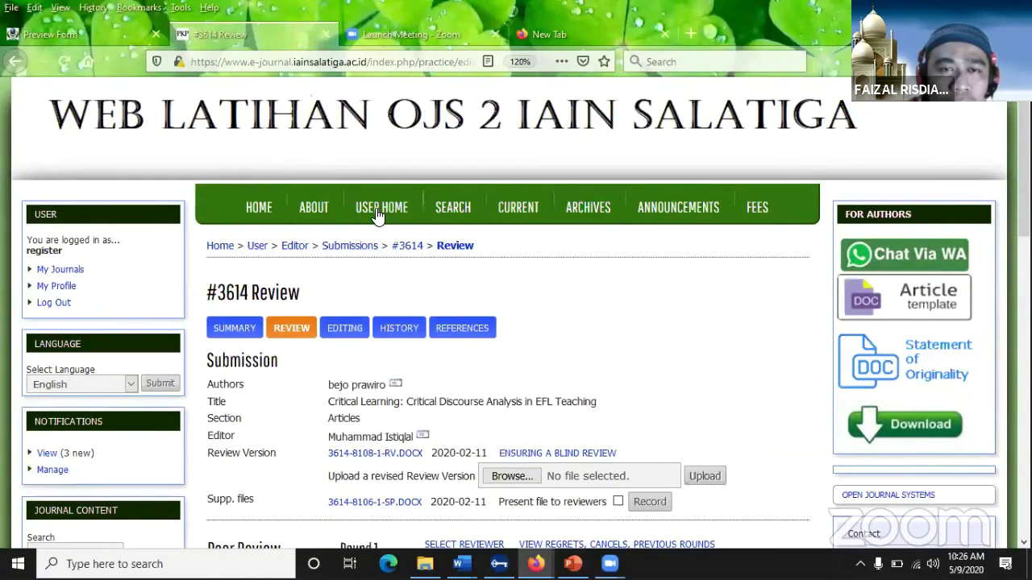
click(376, 210)
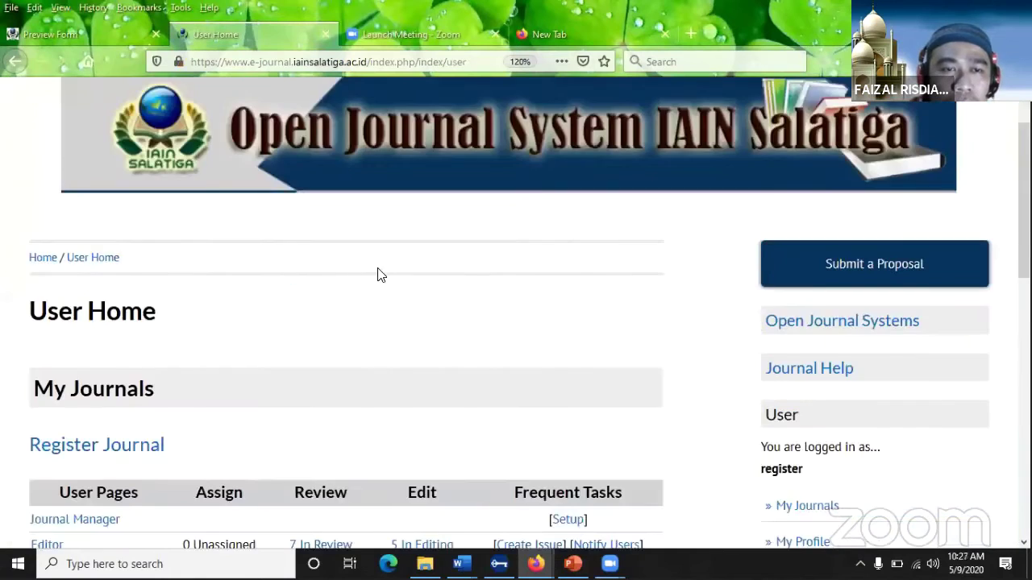
scroll(173, 274, down, 3)
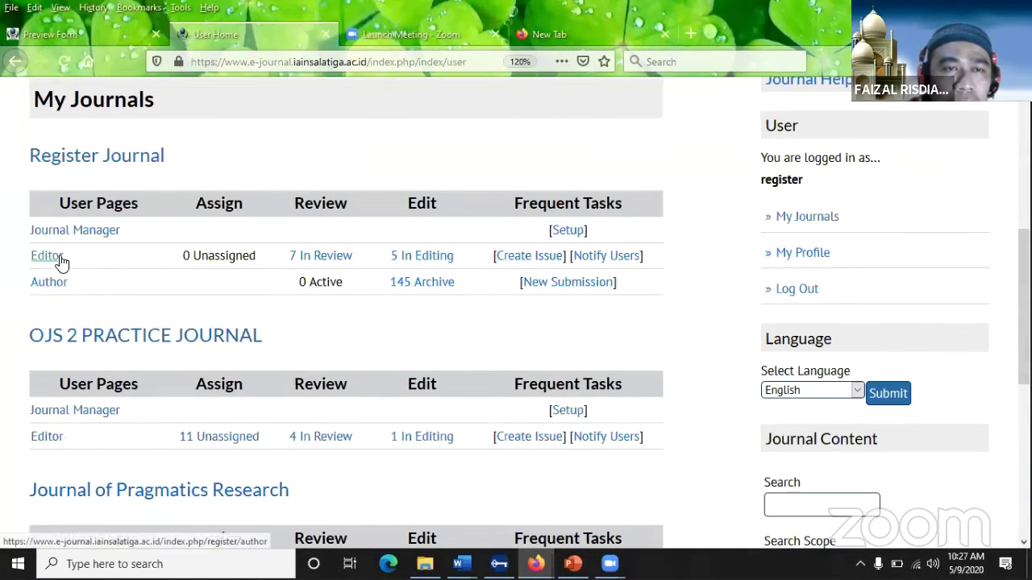
click(85, 235)
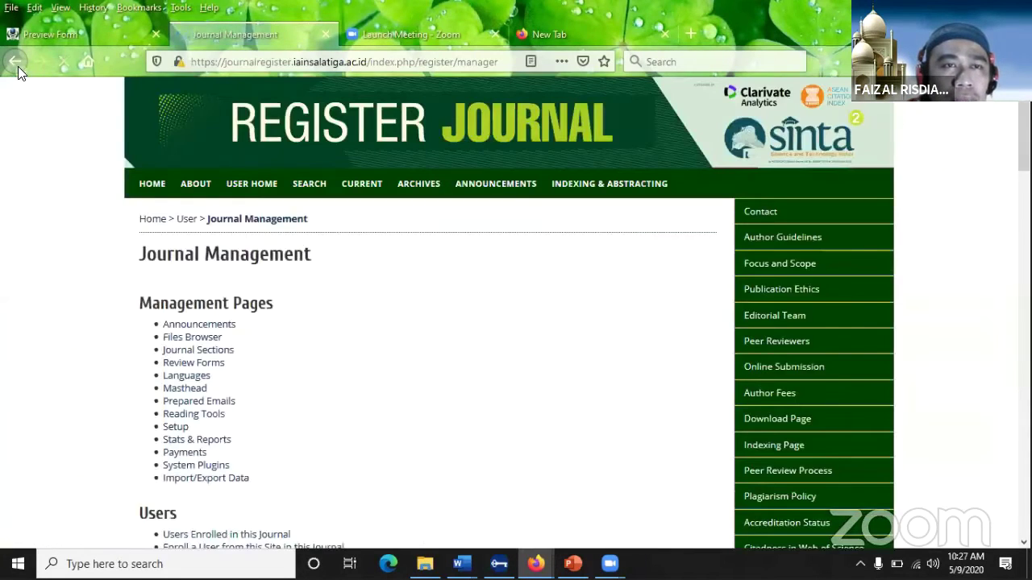
click(17, 66)
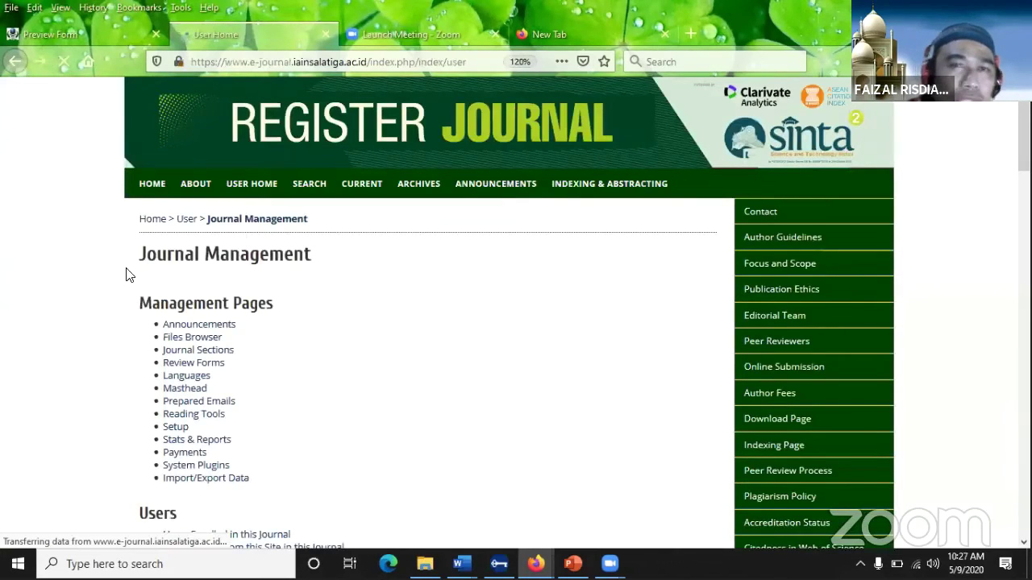
scroll(115, 350, down, 2)
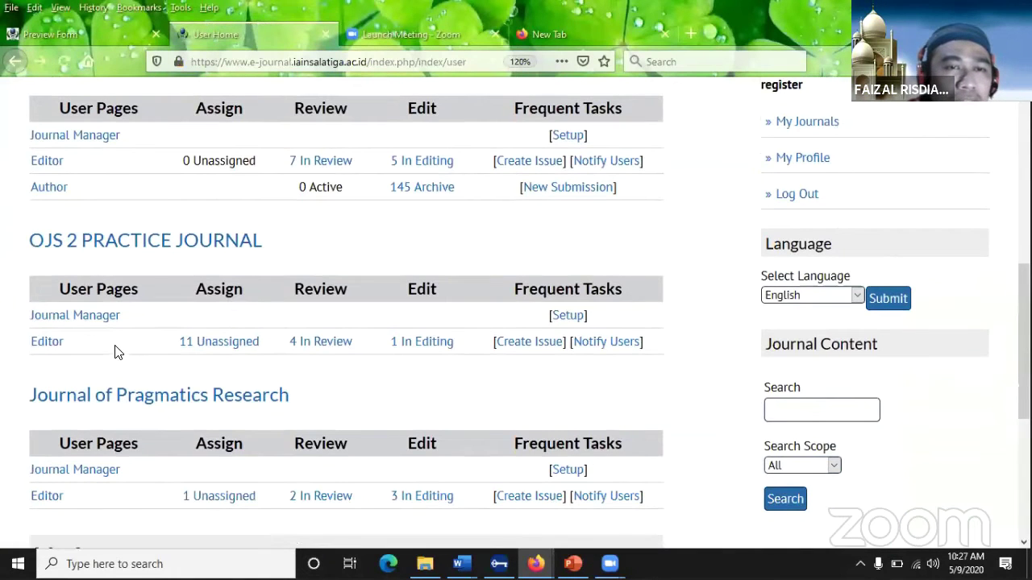
click(106, 316)
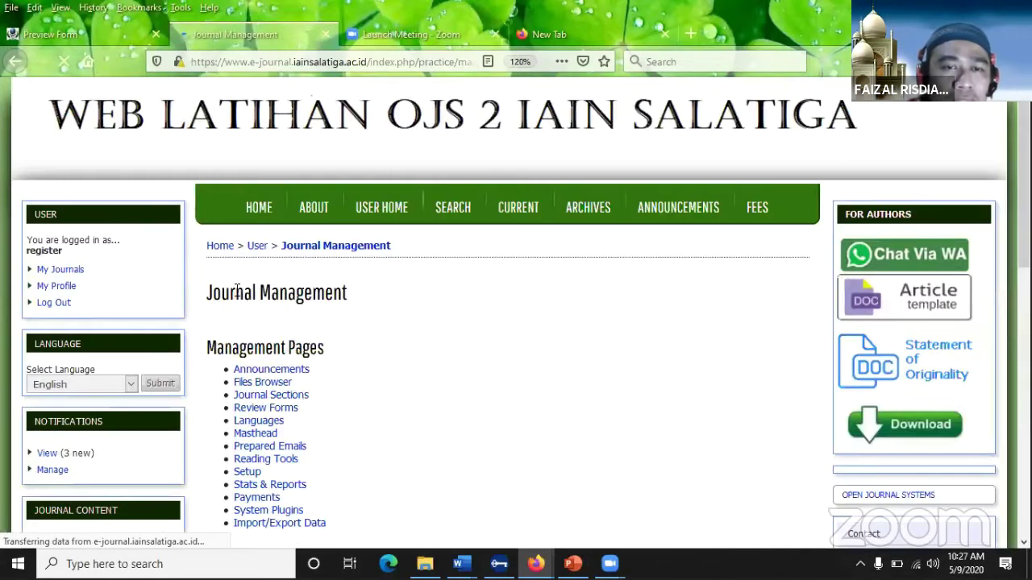
Step: List the users enrolled as authors and log in as the author of submission 3614
scroll(241, 290, down, 5)
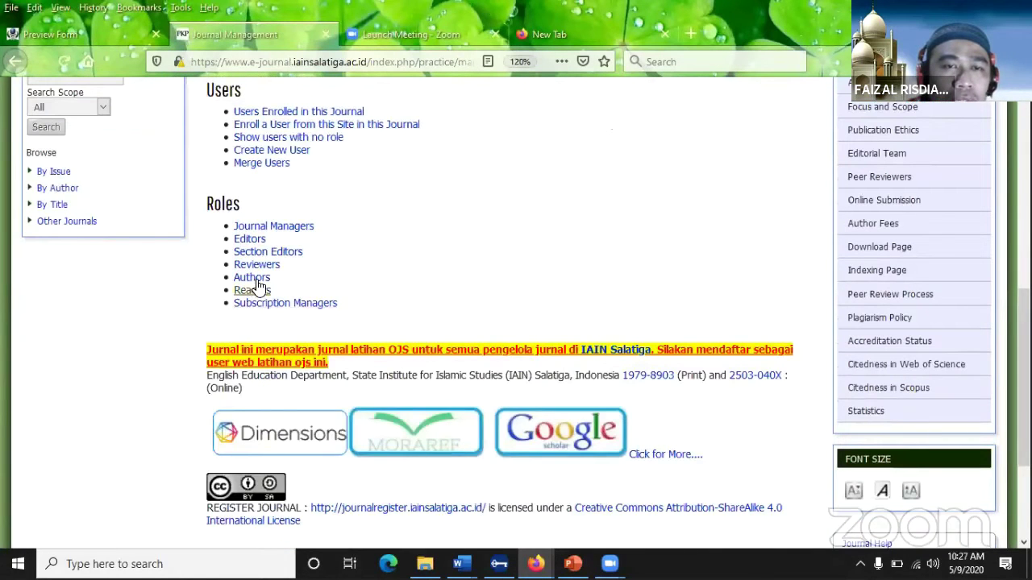
click(256, 279)
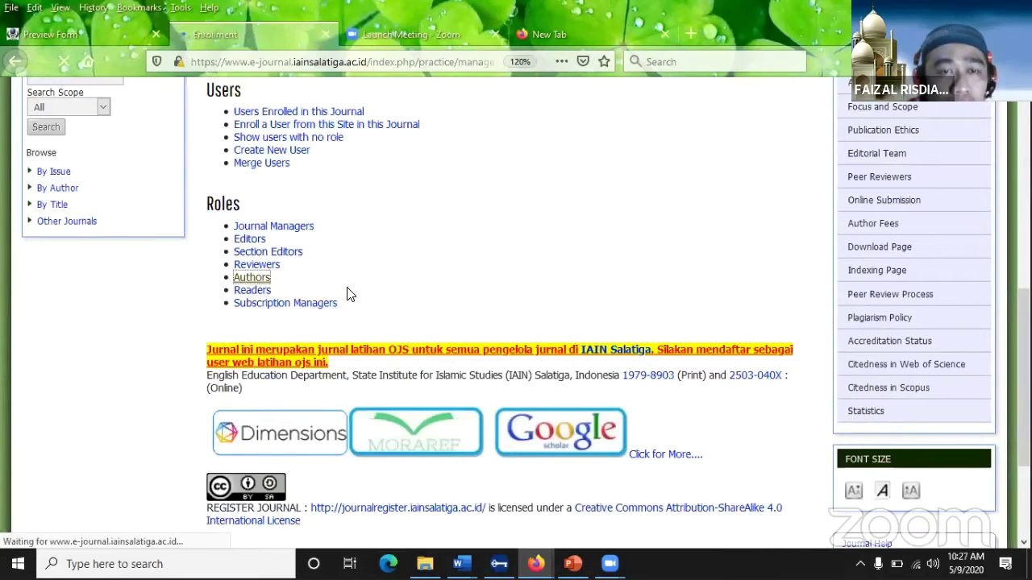
scroll(348, 295, down, 5)
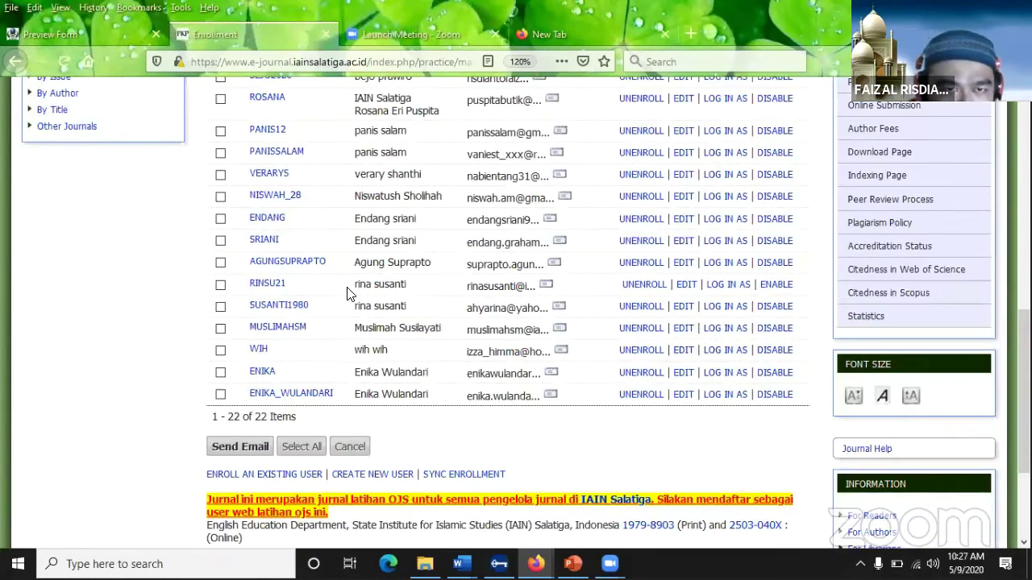
scroll(349, 295, up, 7)
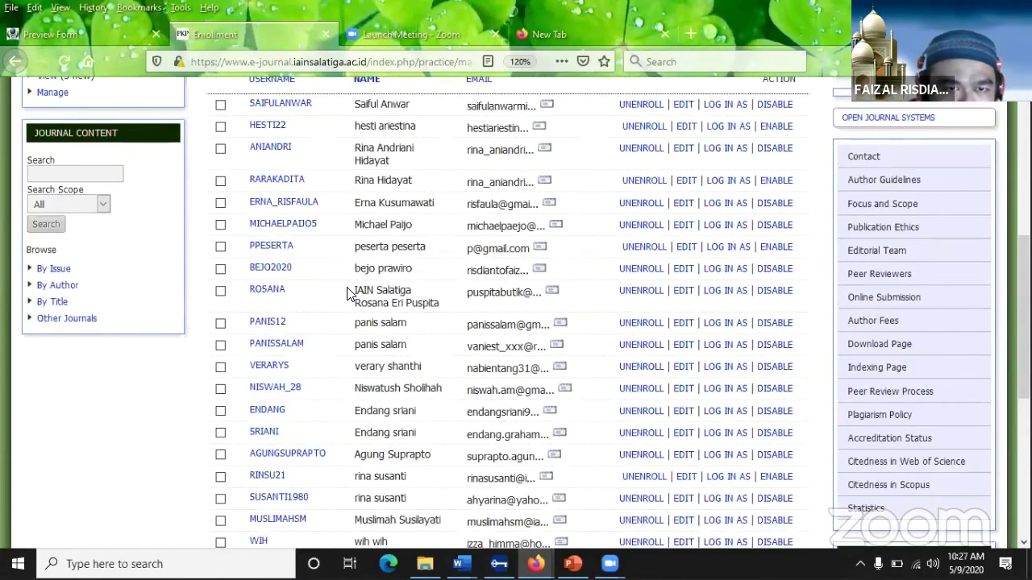
scroll(392, 258, down, 3)
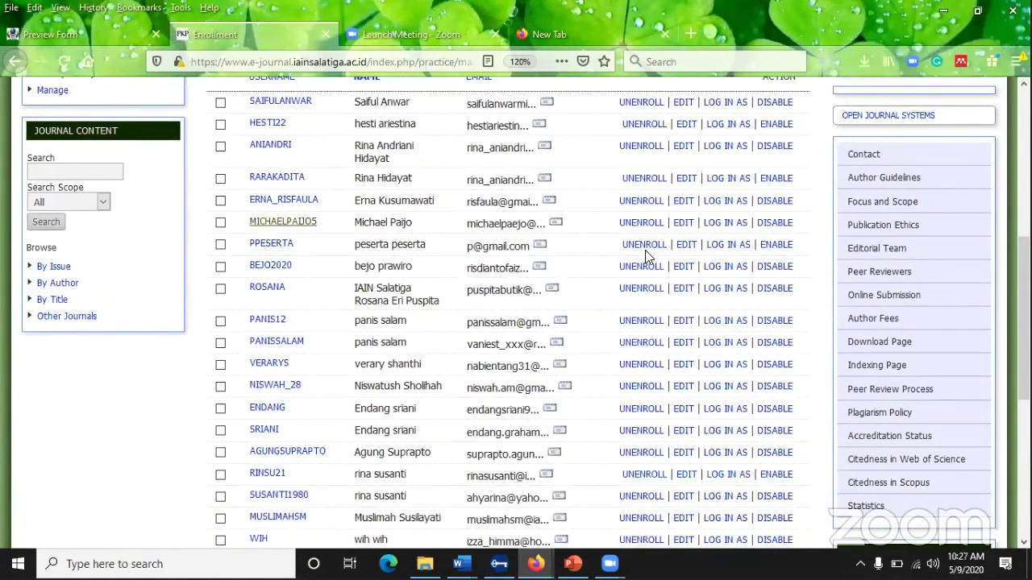
click(729, 260)
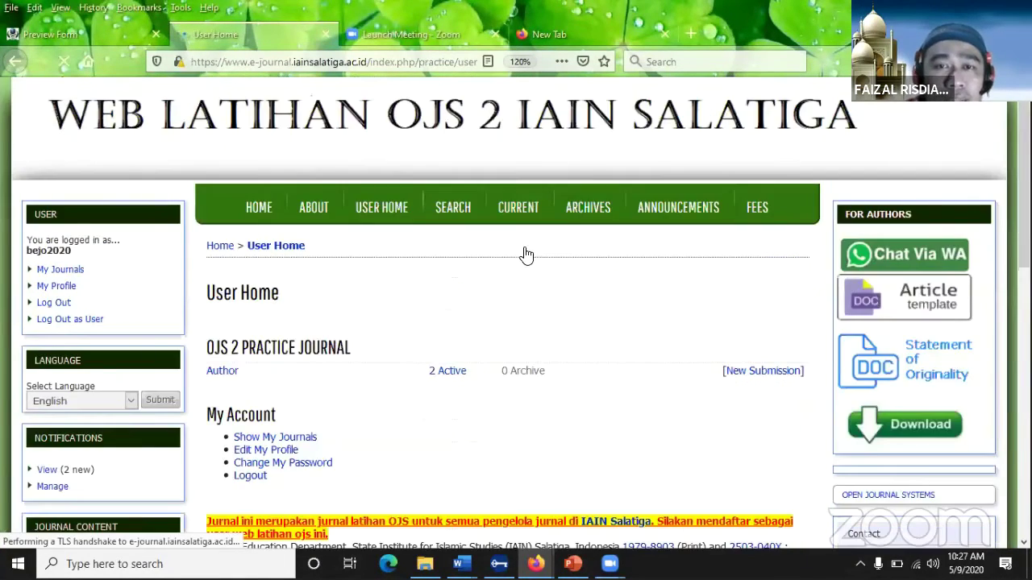
Step: Open the author's list of active submissions in OJS 2 PRACTICE JOURNAL
scroll(484, 225, down, 3)
click(449, 182)
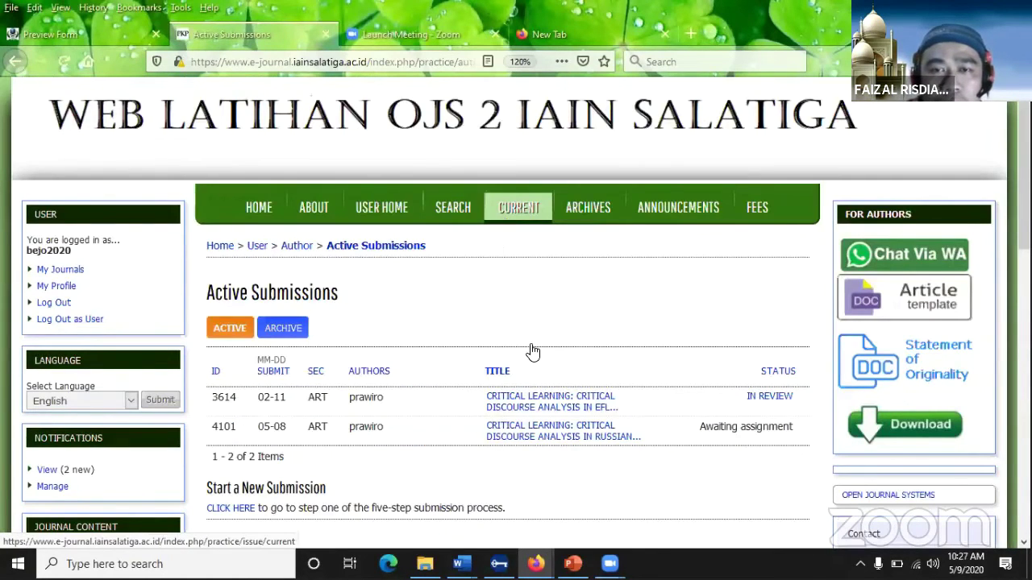
scroll(532, 352, down, 2)
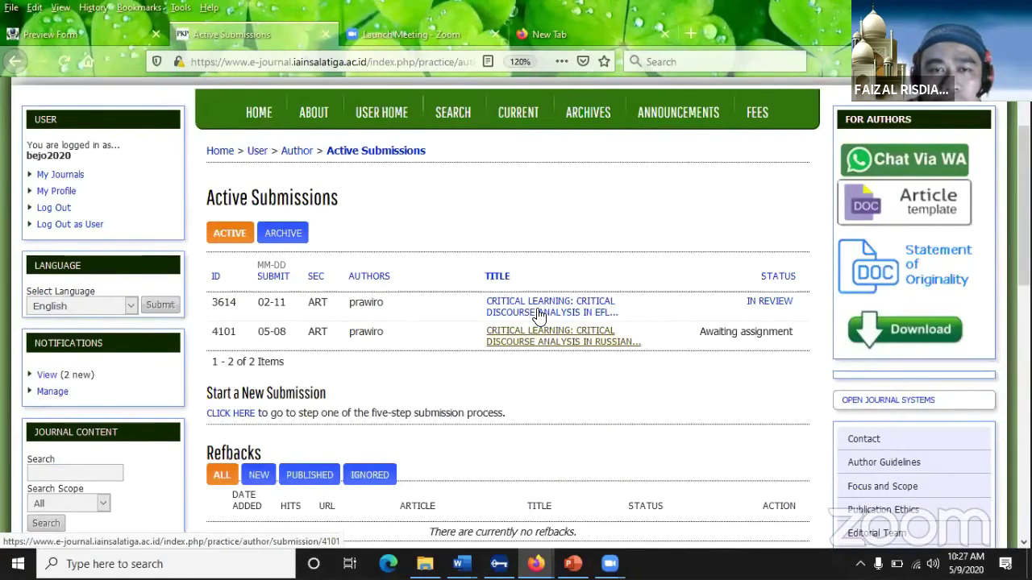
Step: Open submissions 3614 and 4101 from the active submissions list in separate new browser tabs
right_click(538, 313)
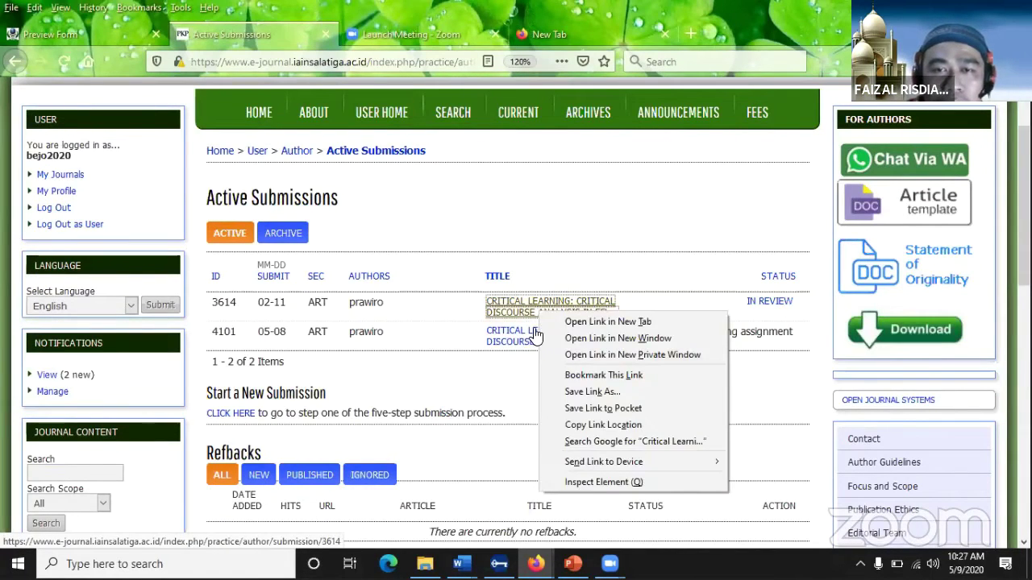
key(t)
right_click(534, 327)
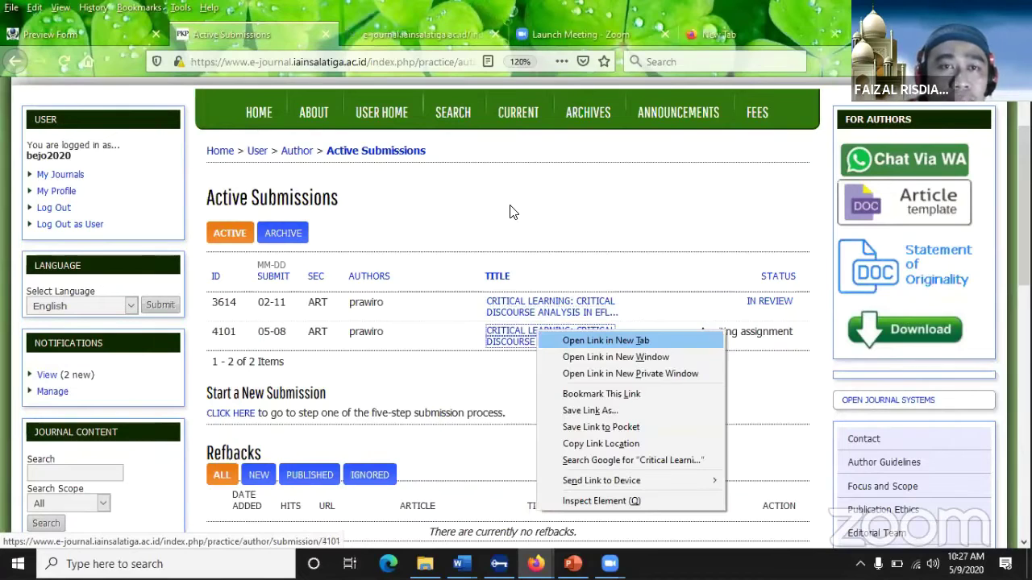
key(t)
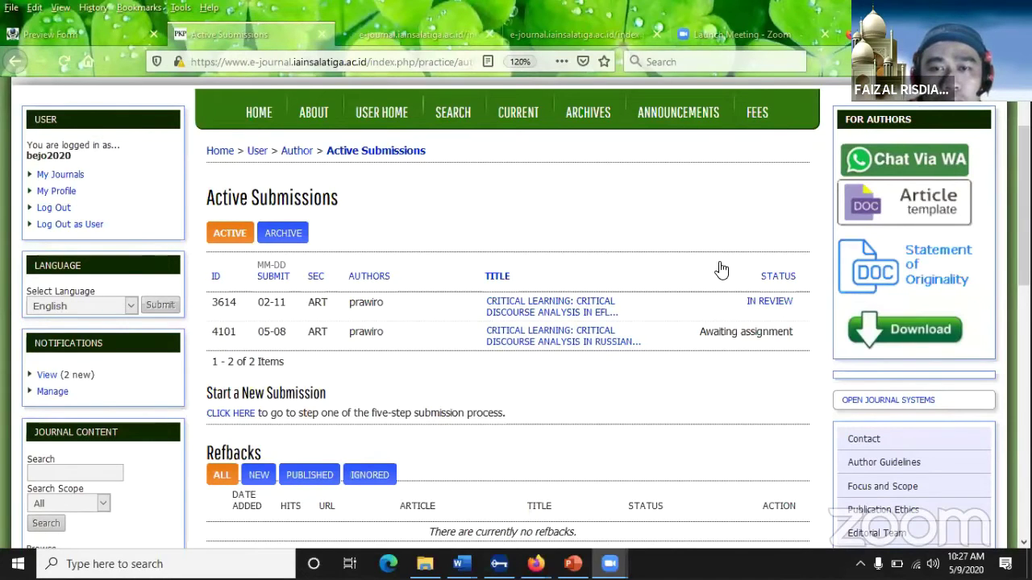
Step: Open submission 3614 in the current tab and look over its summary, status, metadata and references
click(551, 301)
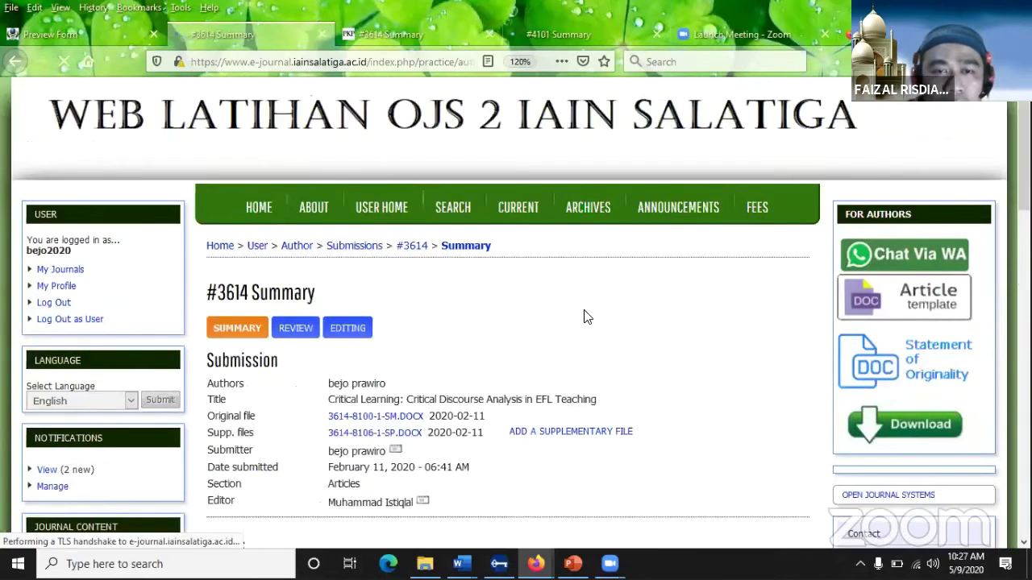
scroll(586, 288, down, 5)
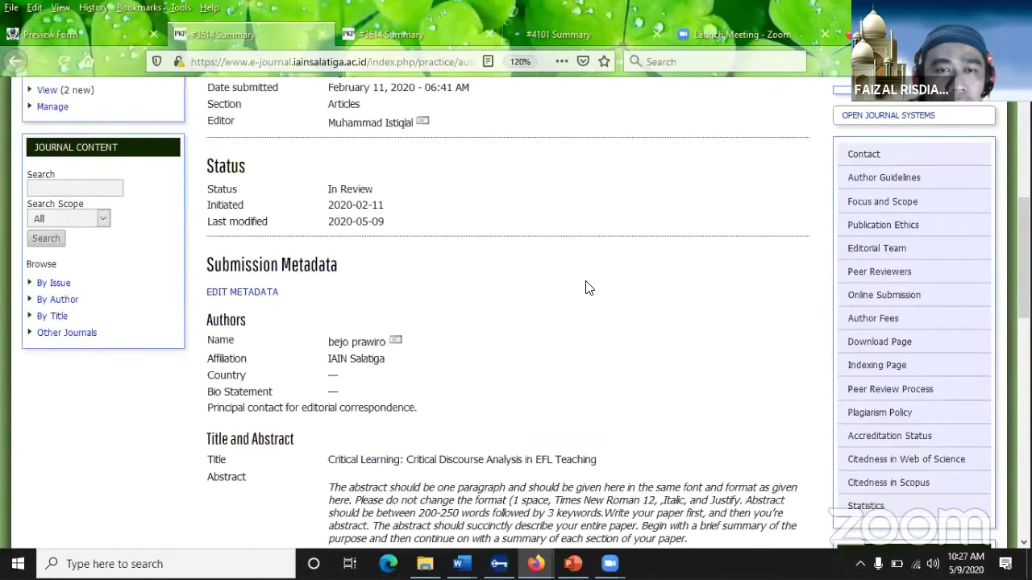
scroll(586, 288, down, 4)
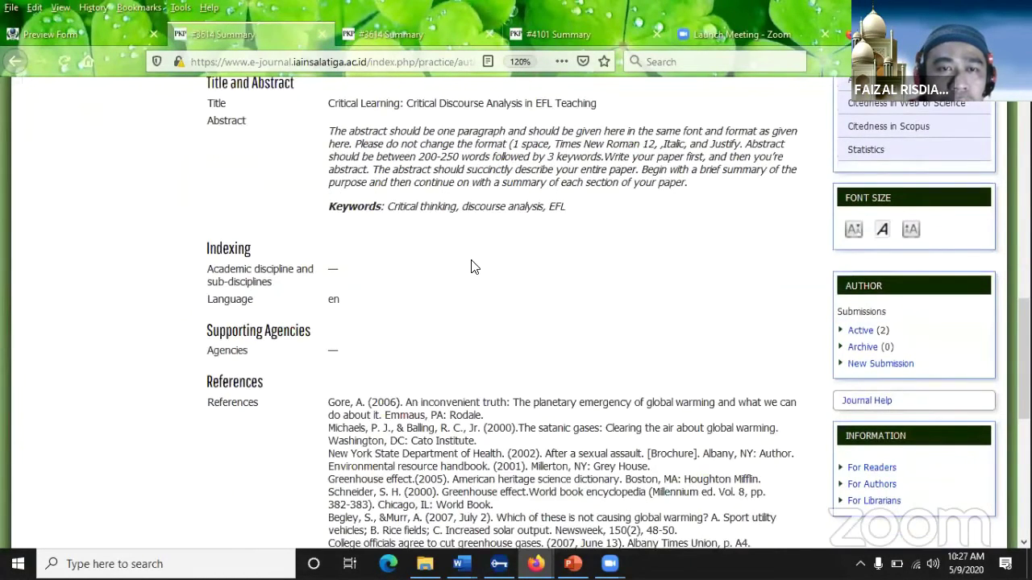
scroll(473, 267, up, 10)
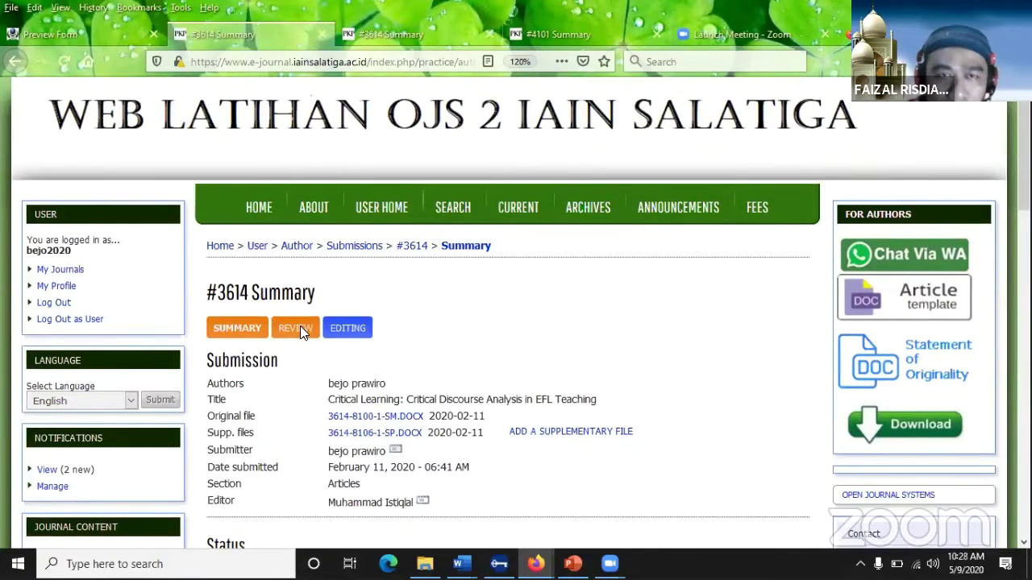
Step: Upload the file "6. CONTOH ARTIKEL SIAP PUBLISH PB PB" as the Author Version on submission 3614's Review page
click(300, 328)
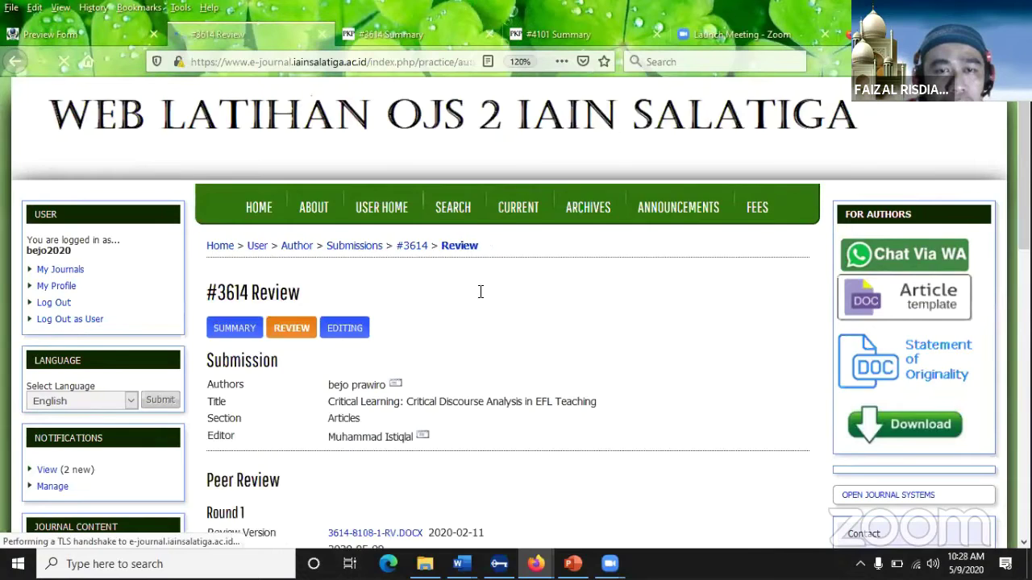
scroll(479, 294, down, 3)
scroll(379, 248, down, 3)
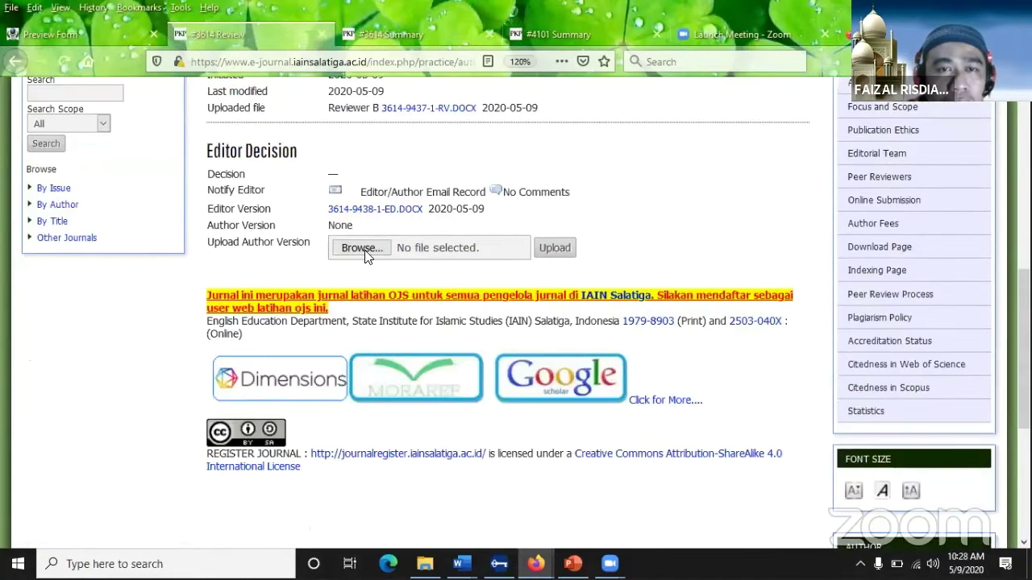
click(365, 251)
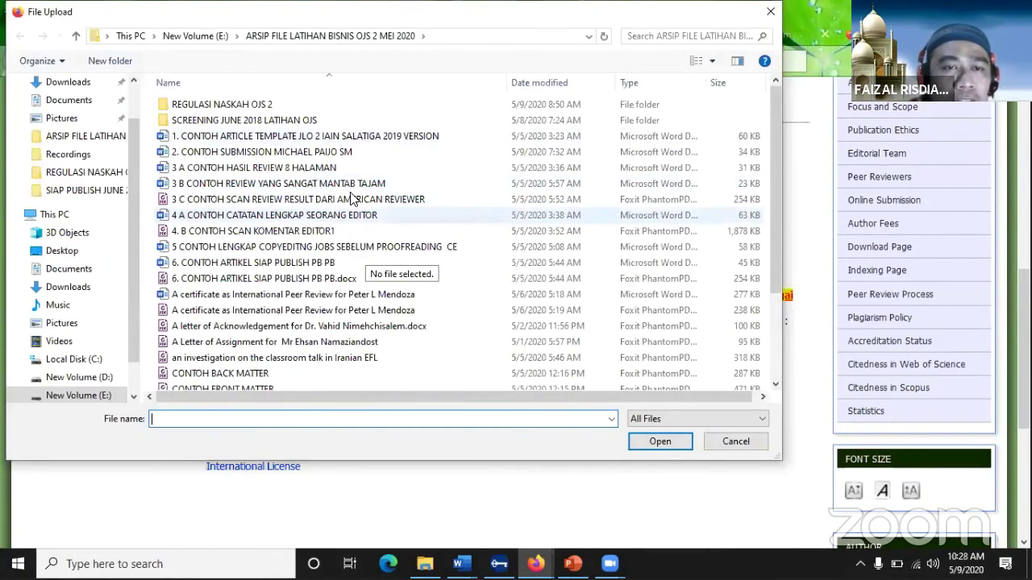
scroll(351, 198, down, 2)
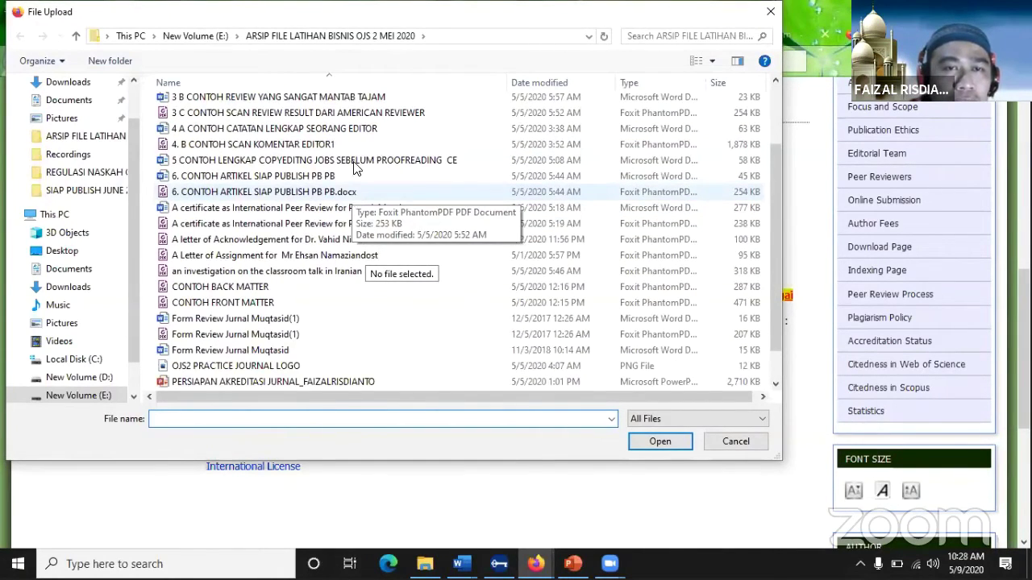
scroll(355, 194, up, 2)
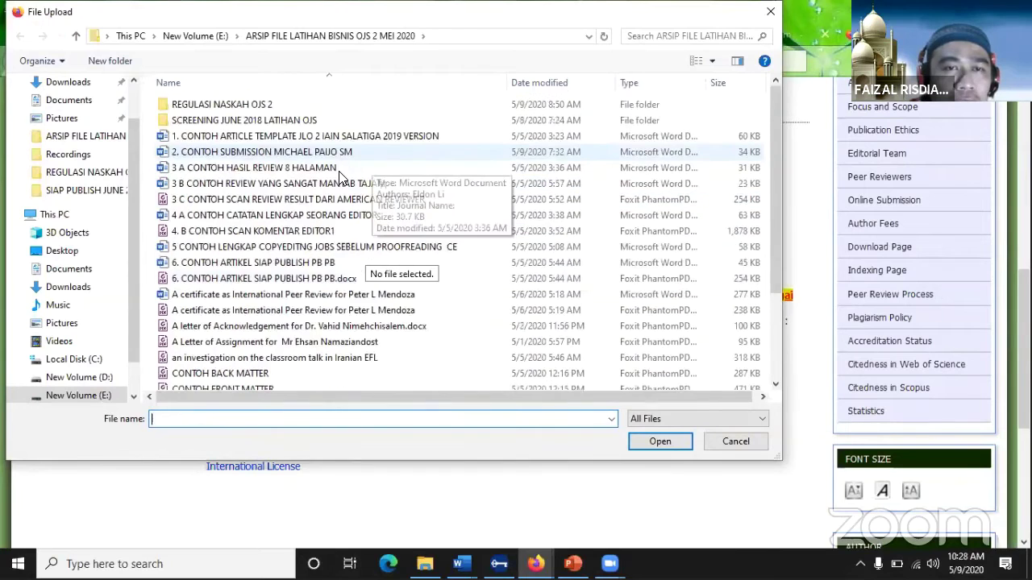
double_click(278, 262)
click(674, 248)
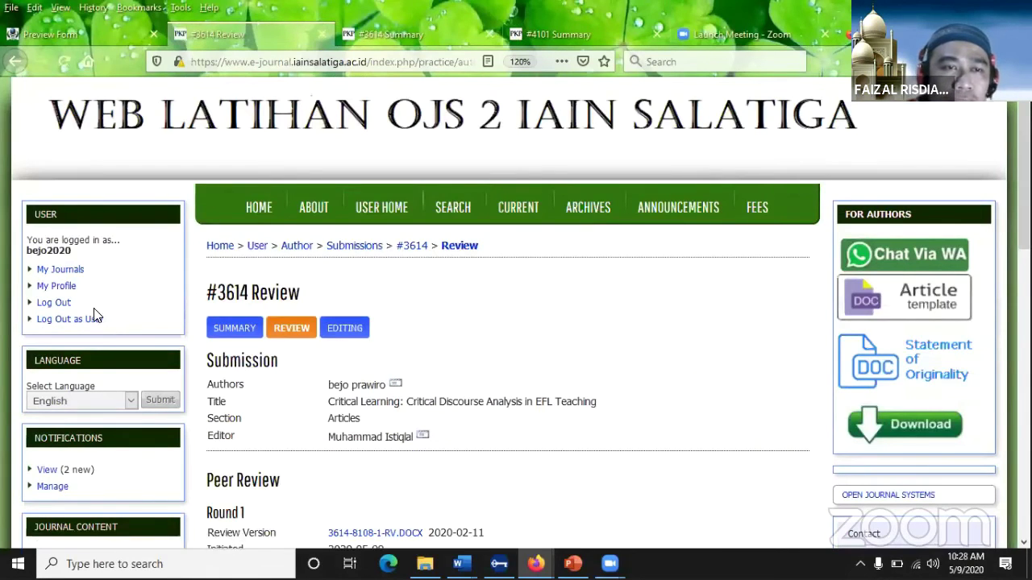
Step: Leave the author's account and reopen the Review page of submission 3614 as editor from the submissions in review
click(93, 321)
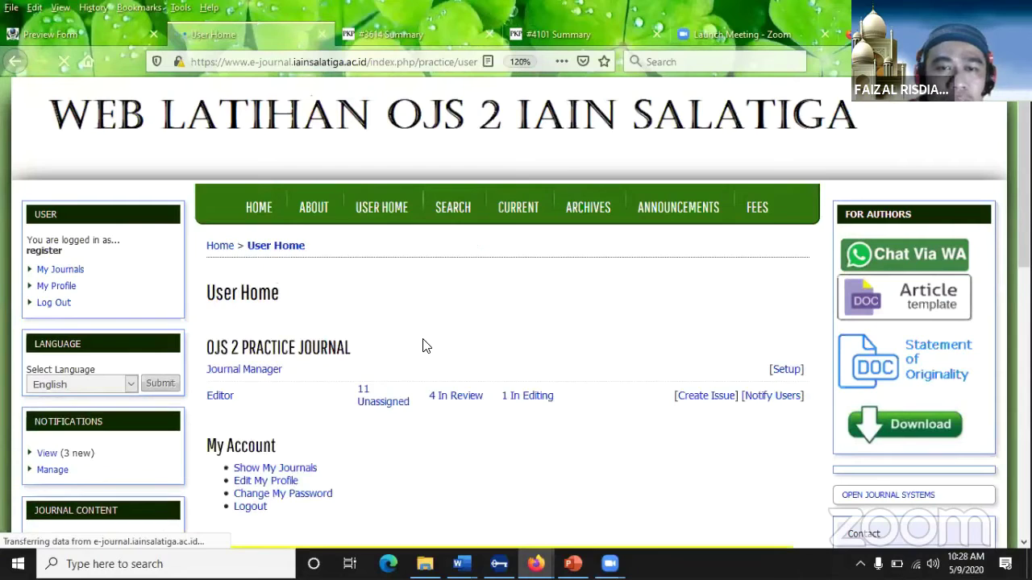
click(449, 401)
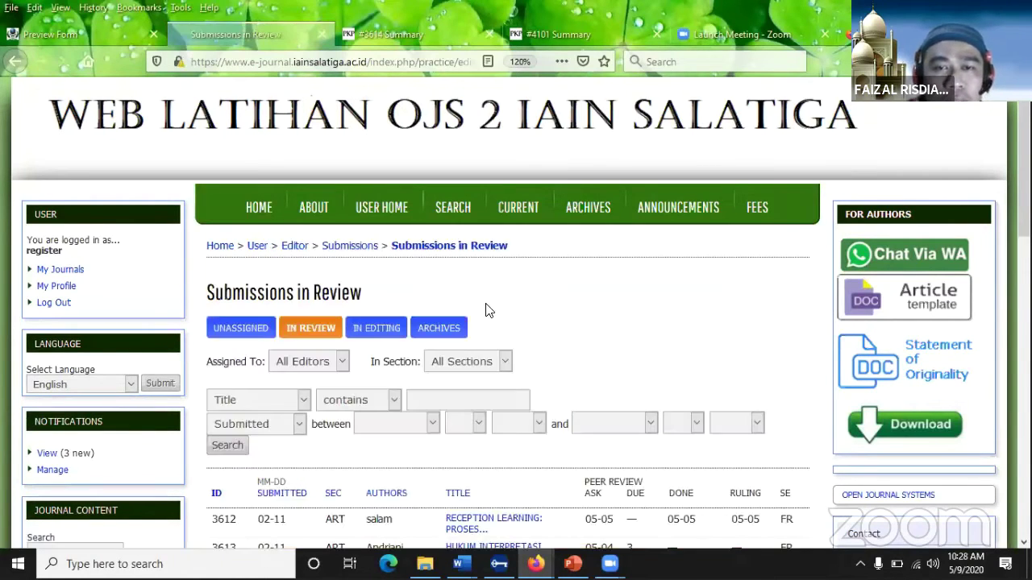
scroll(481, 392, down, 2)
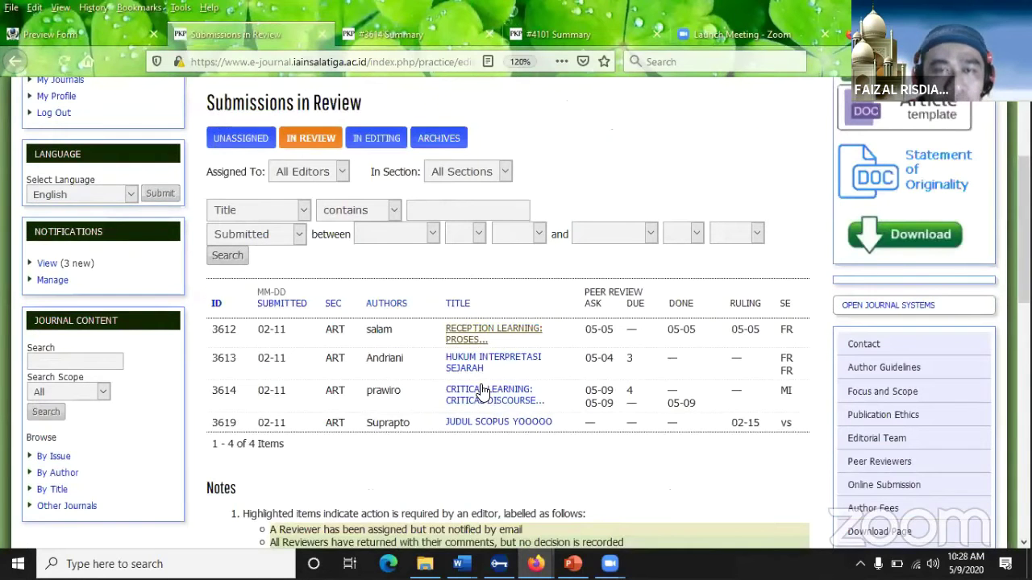
click(495, 395)
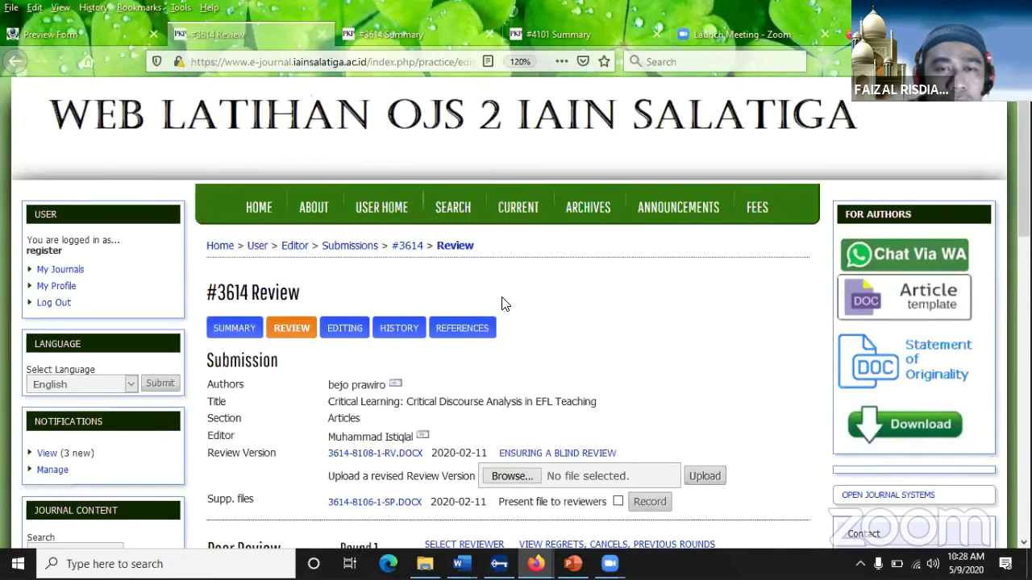
Step: Examine the Author Version file under Editor Decision and the reviewer sections of submission 3614
scroll(501, 303, down, 10)
scroll(387, 244, down, 1)
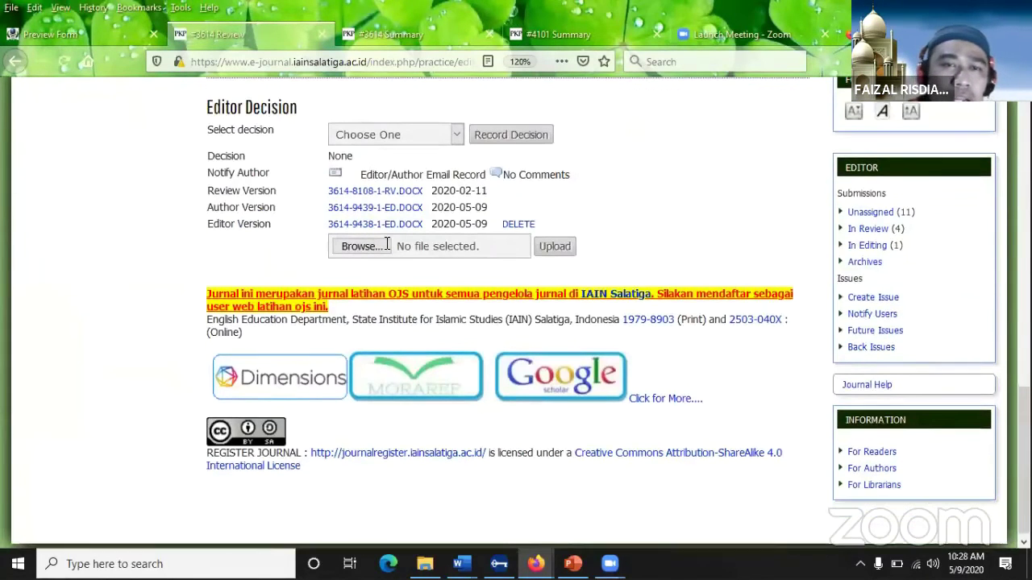
scroll(359, 266, up, 2)
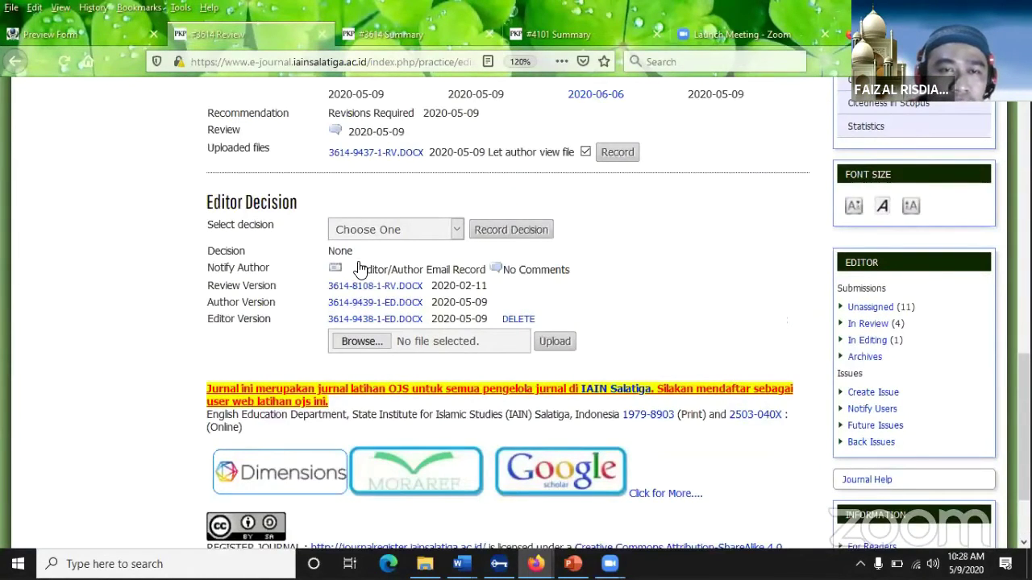
click(390, 303)
scroll(578, 260, up, 5)
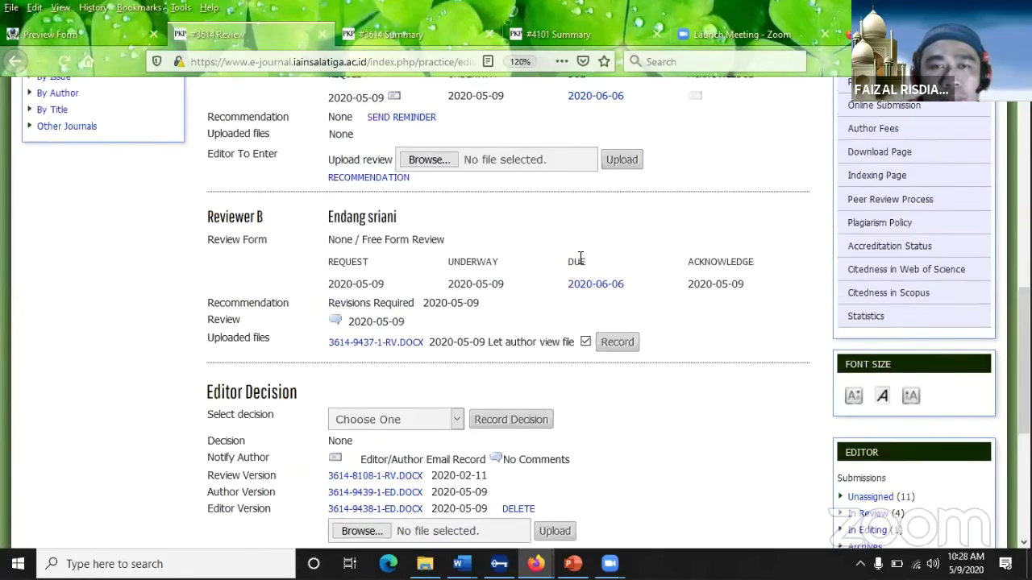
scroll(591, 233, up, 2)
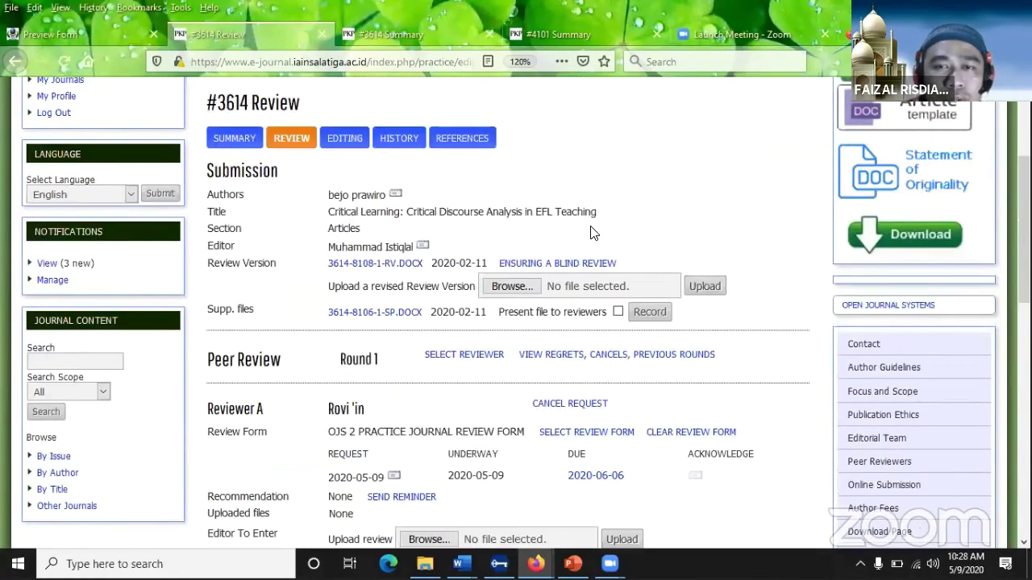
scroll(591, 232, down, 7)
Step: Record the editor decision "Accept Submission" for submission 3614 and confirm it
scroll(591, 232, up, 1)
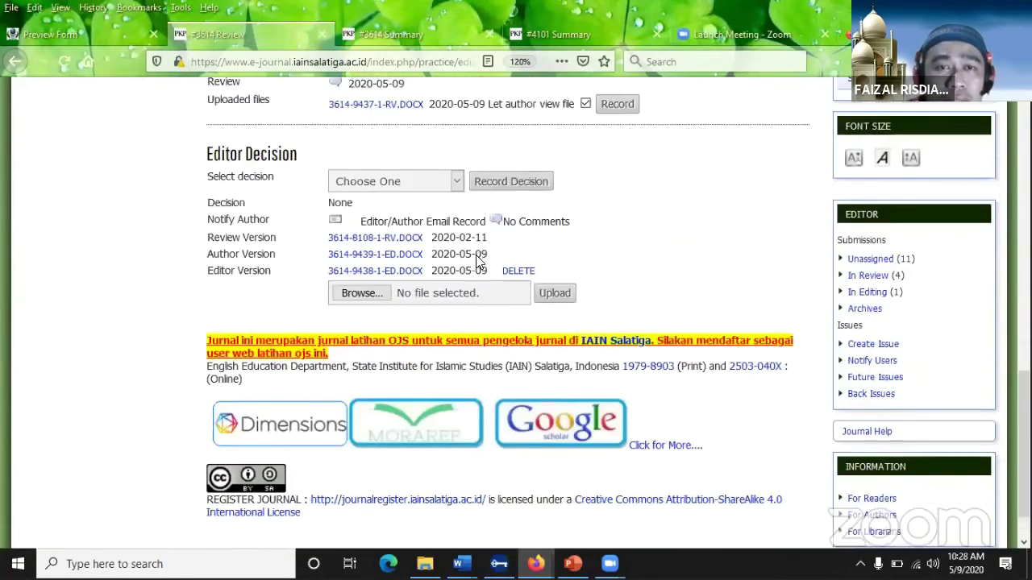
click(457, 230)
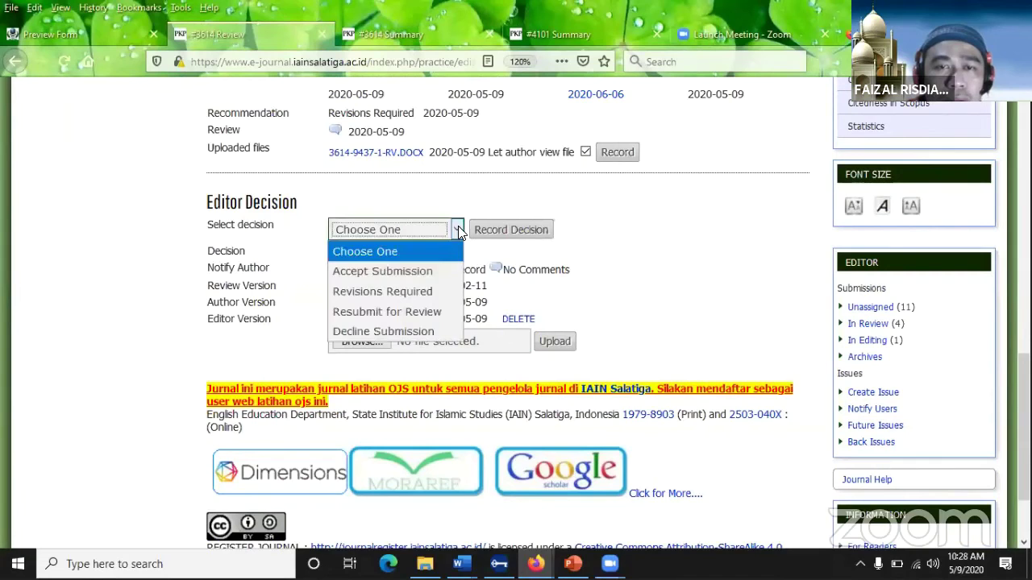
click(423, 272)
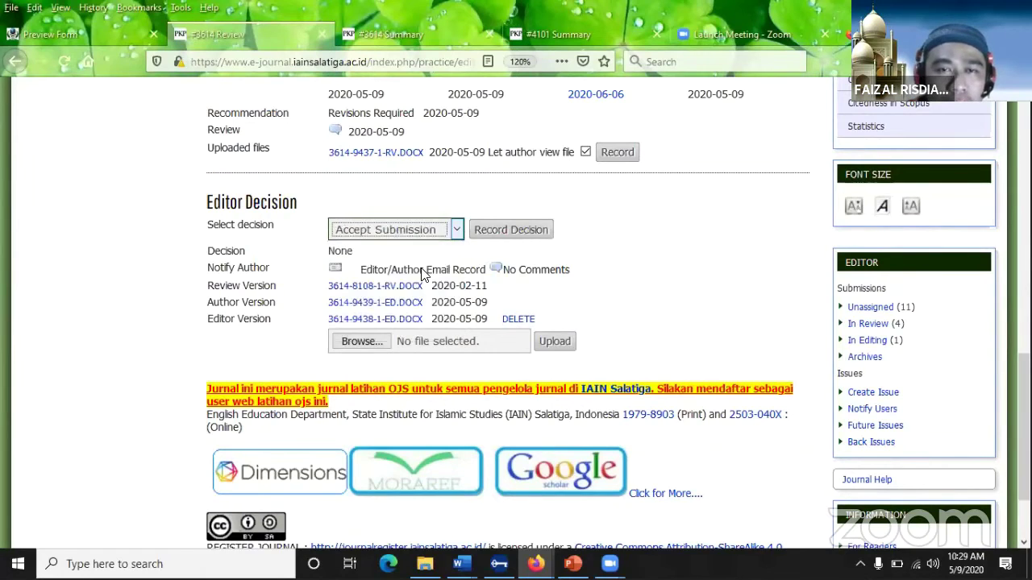
click(509, 228)
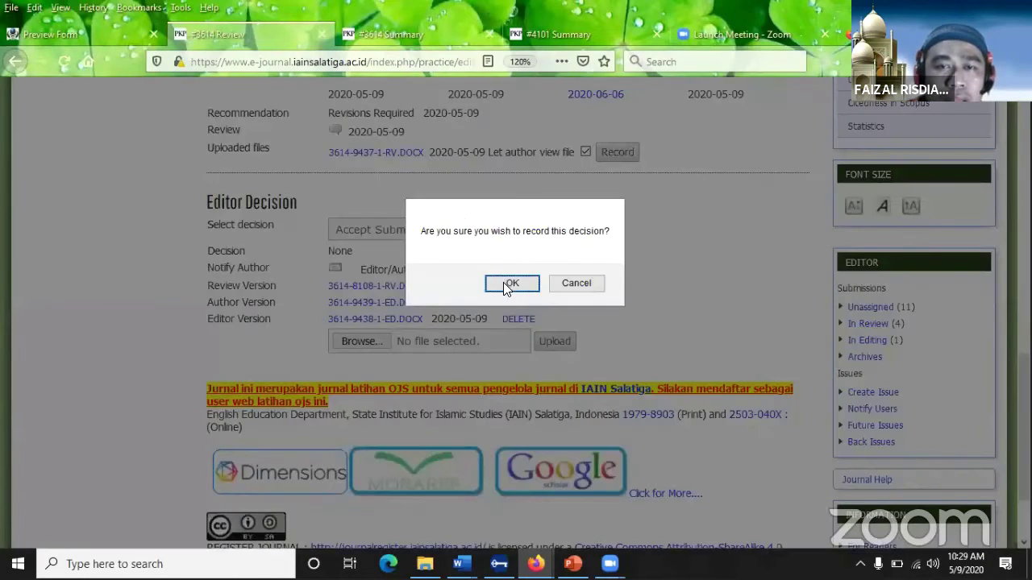
click(509, 284)
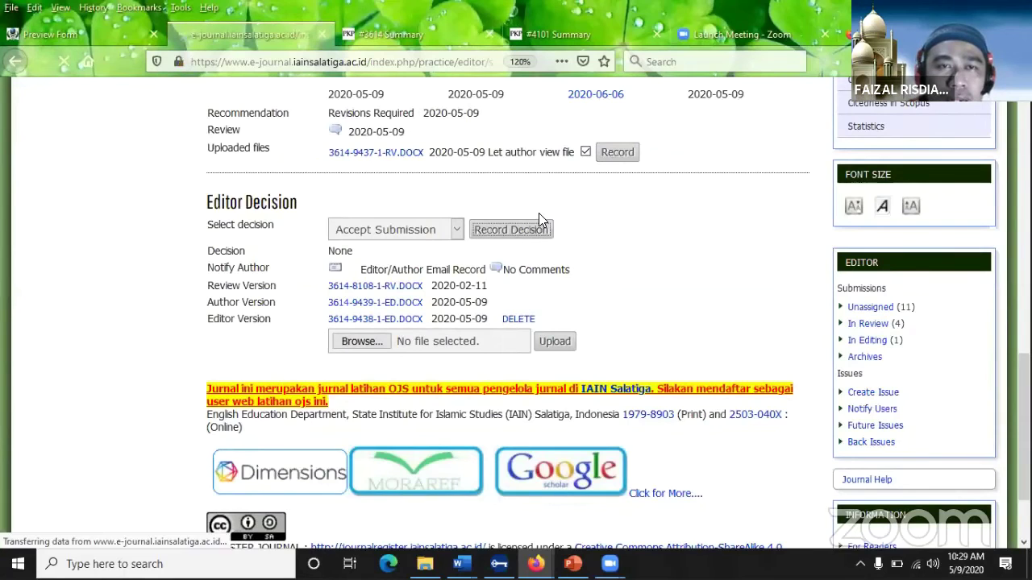
Step: Notify the author of the editor decision by sending the prepared "[JP] Editor Decision" email
scroll(544, 223, down, 5)
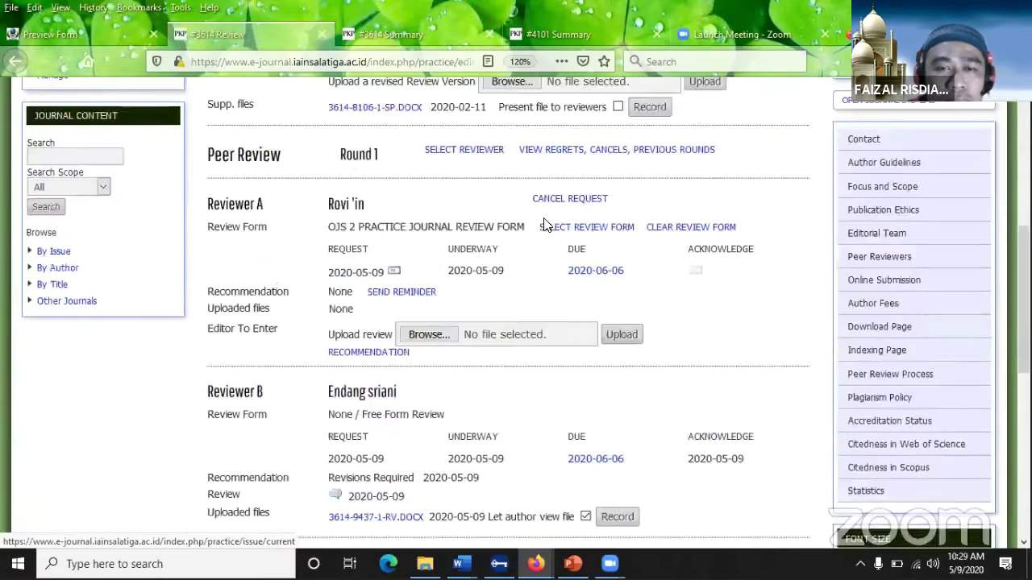
scroll(543, 224, down, 4)
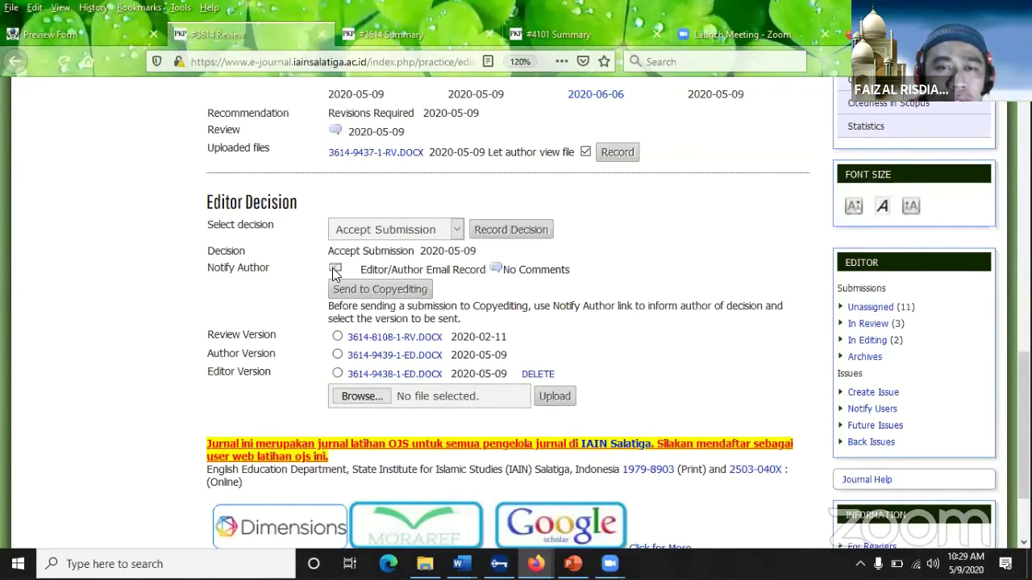
click(336, 270)
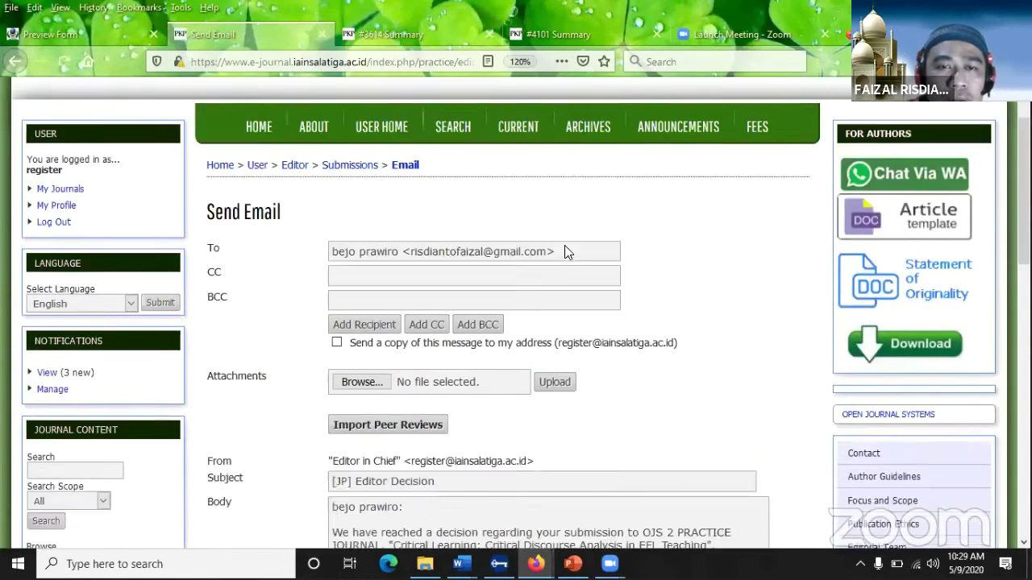
scroll(475, 290, down, 2)
scroll(342, 330, down, 2)
click(225, 359)
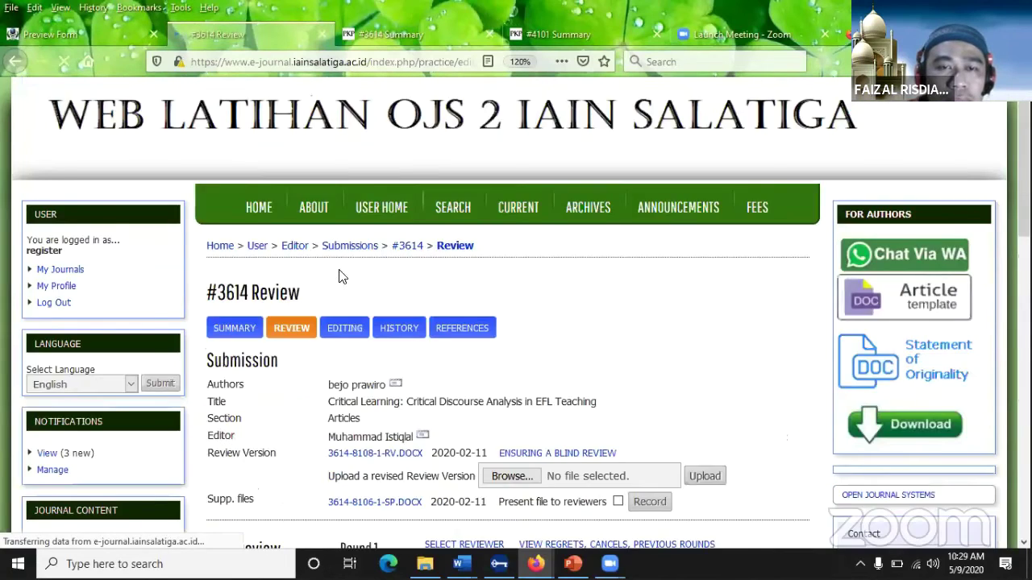
Step: Try to send submission 3614 to copyediting without choosing a file version, and open its Editing page
scroll(339, 277, down, 10)
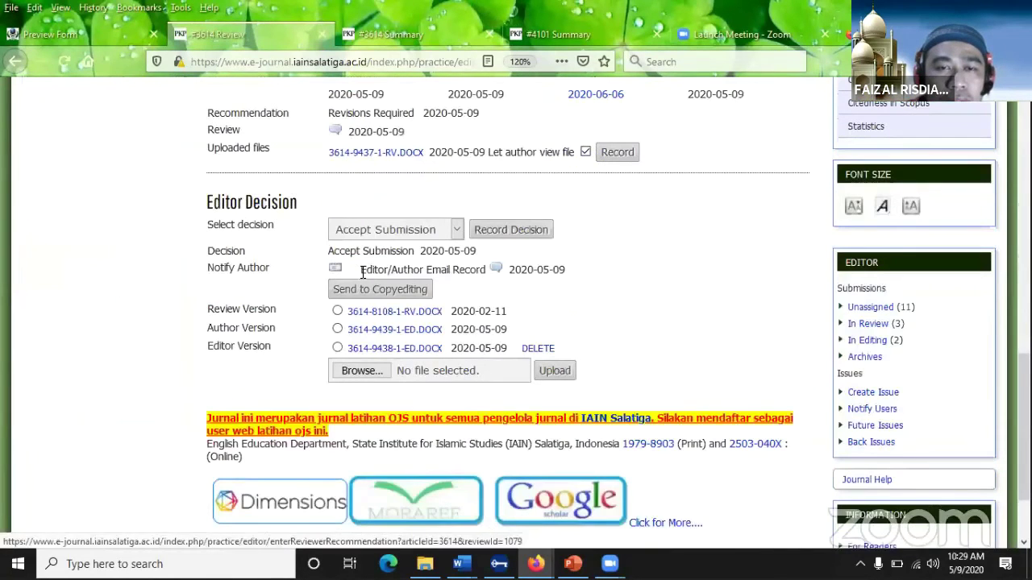
click(356, 287)
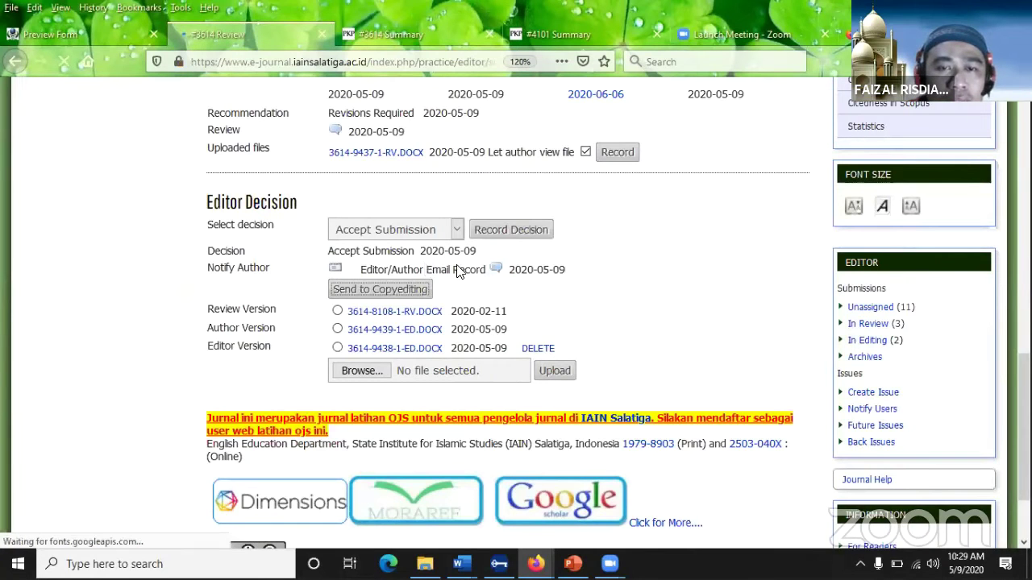
scroll(643, 239, down, 3)
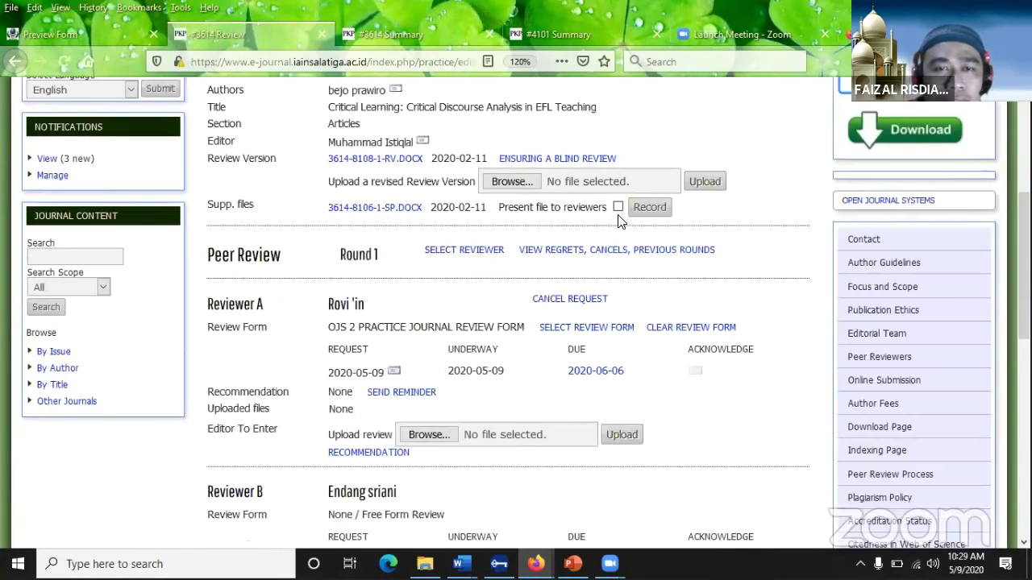
scroll(643, 239, down, 2)
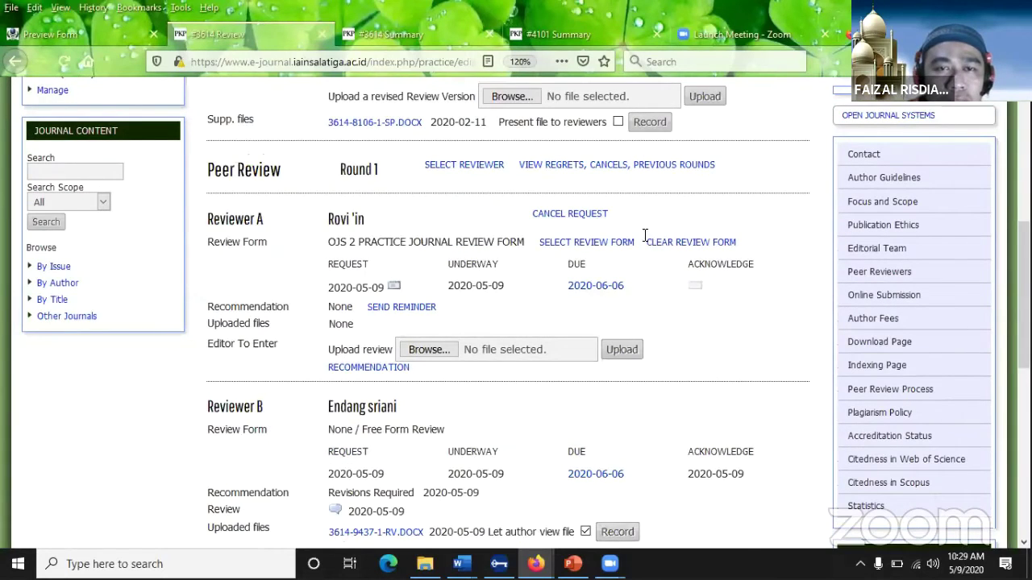
scroll(345, 242, up, 7)
click(345, 232)
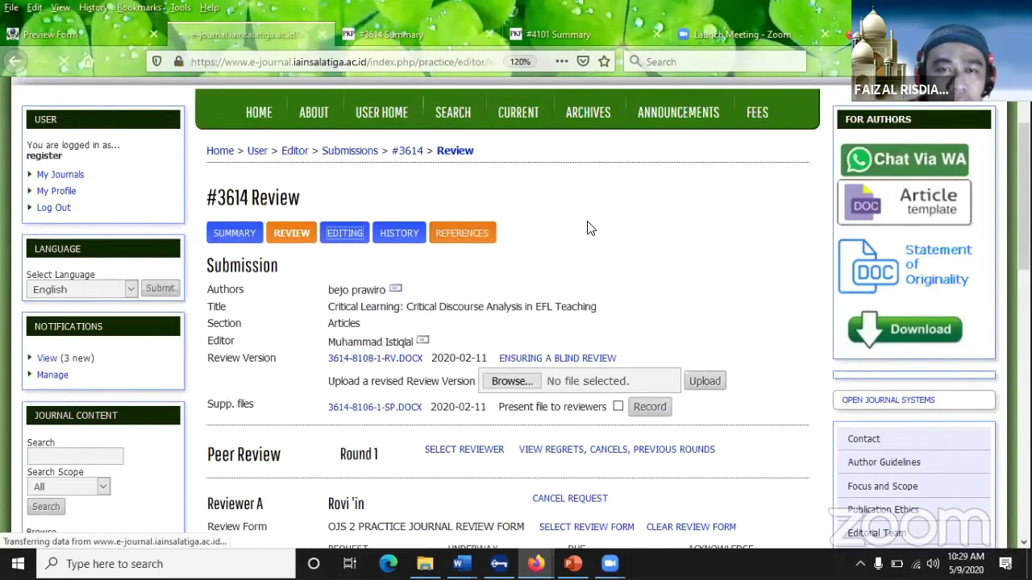
Step: Upload "6. CONTOH ARTIKEL SIAP PUBLISH PB PB.docx" as the Step 1 Initial Copyedit file of submission 3614
scroll(587, 229, down, 2)
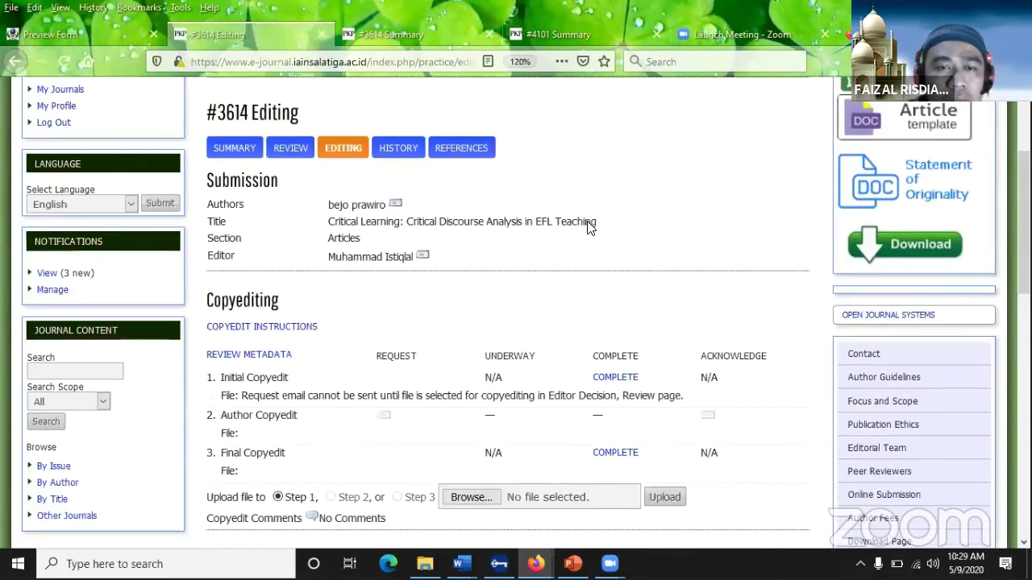
scroll(587, 226, down, 5)
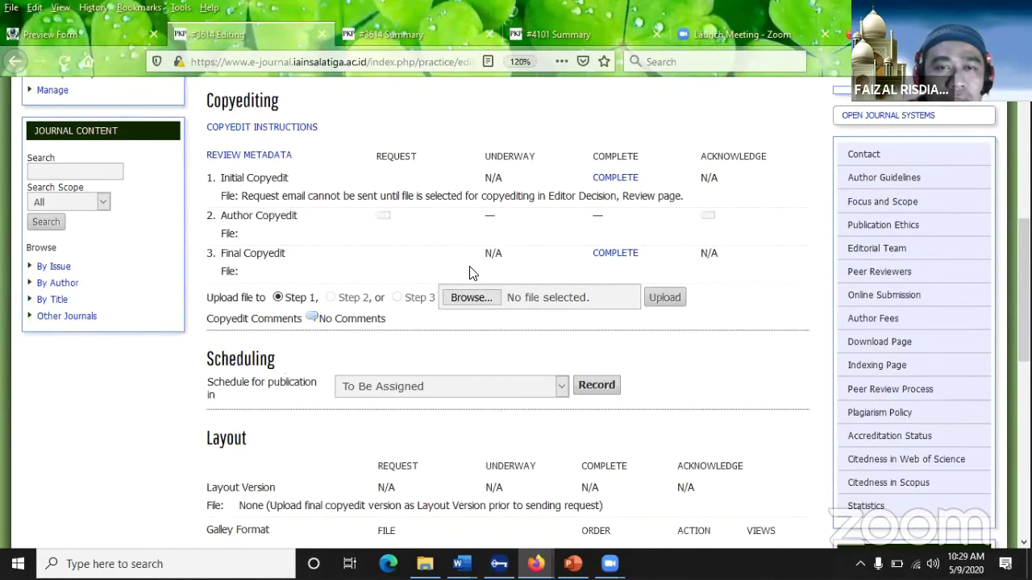
scroll(451, 267, up, 1)
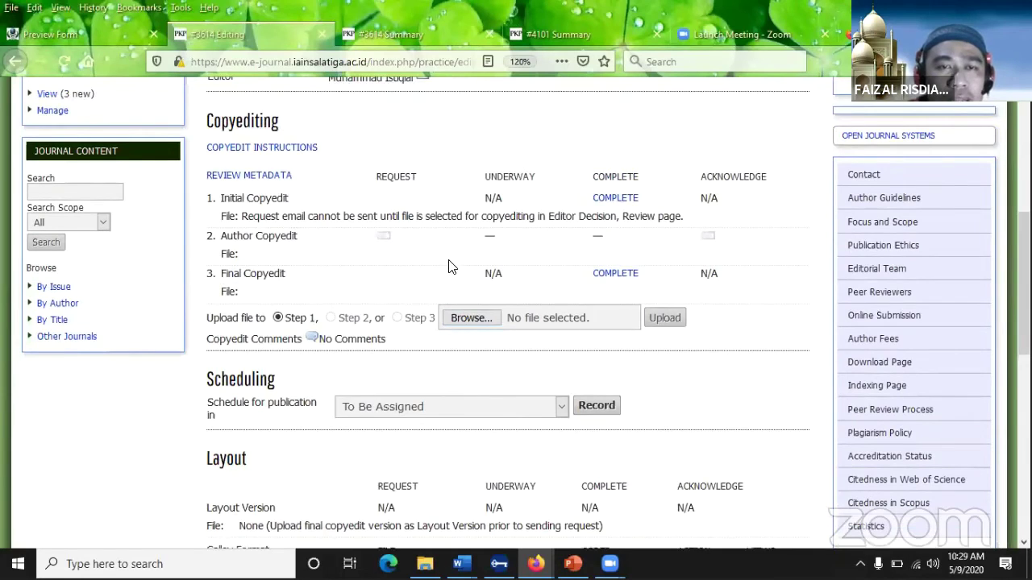
scroll(449, 269, up, 6)
scroll(459, 234, down, 7)
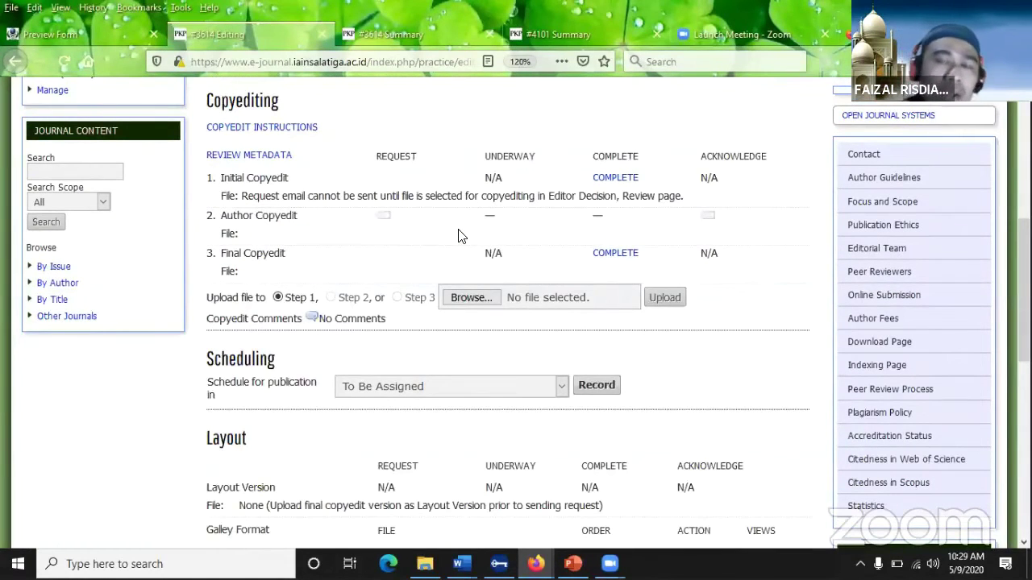
click(481, 297)
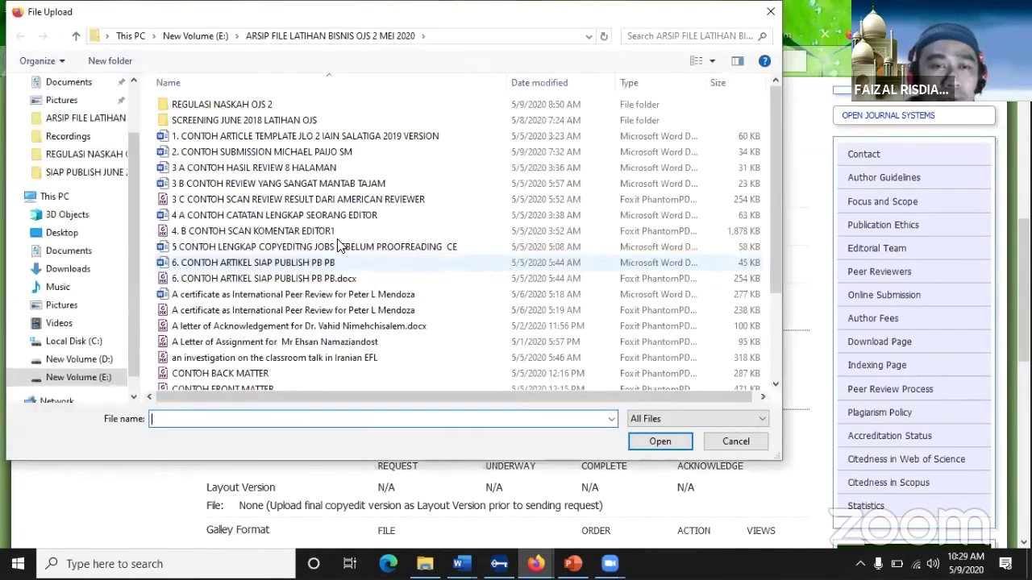
double_click(345, 262)
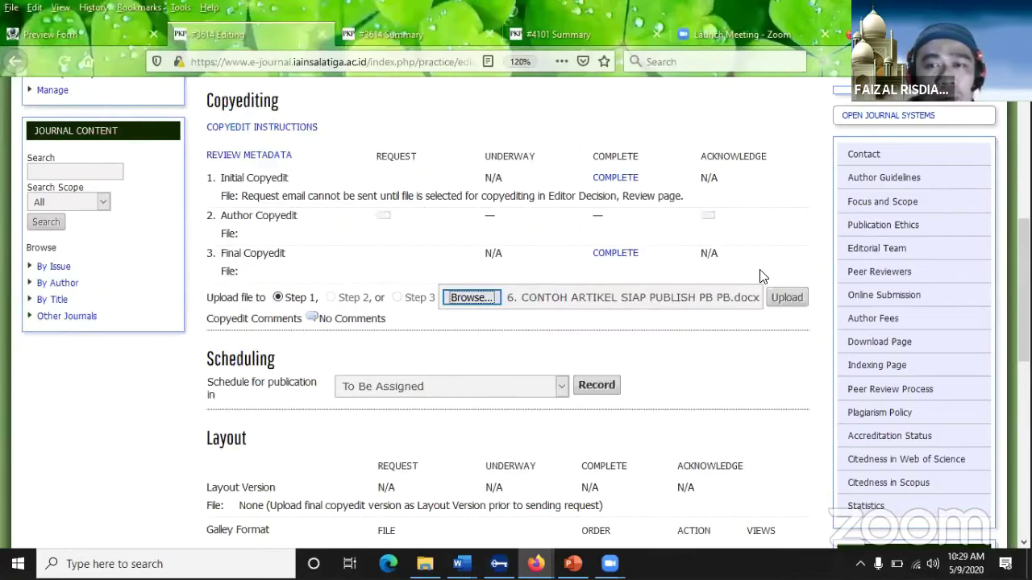
click(786, 298)
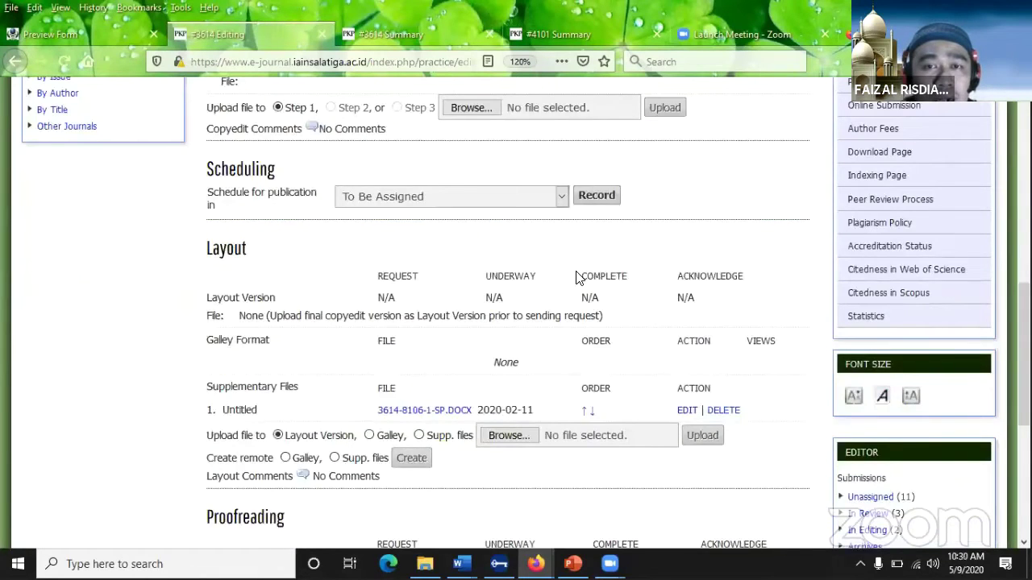
Step: Check which issues are available for scheduling the publication of submission 3614
scroll(575, 277, up, 2)
click(563, 292)
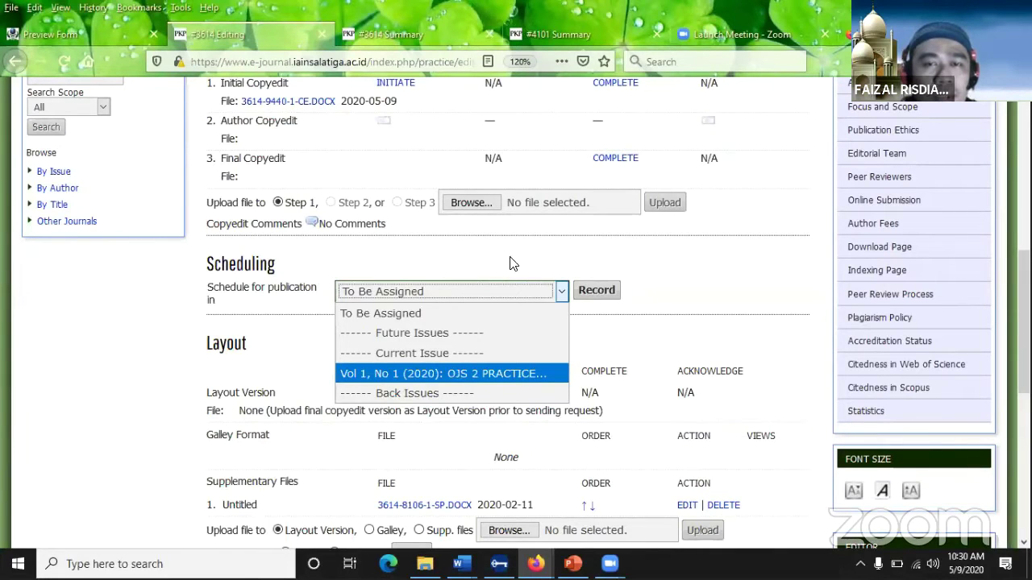
scroll(510, 262, up, 10)
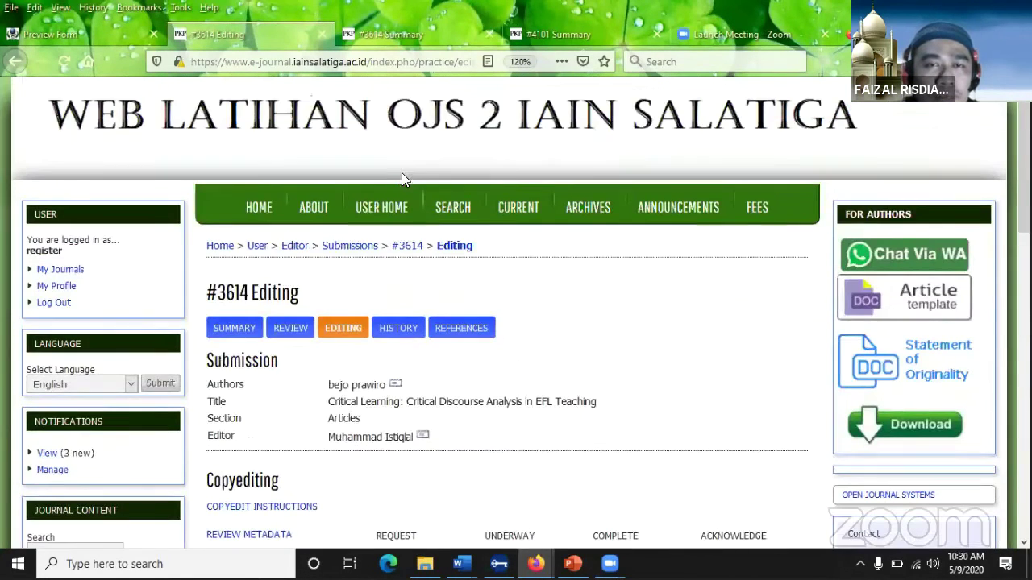
Step: Open the Create Issue form from the editor home of OJS 2 PRACTICE JOURNAL
click(375, 208)
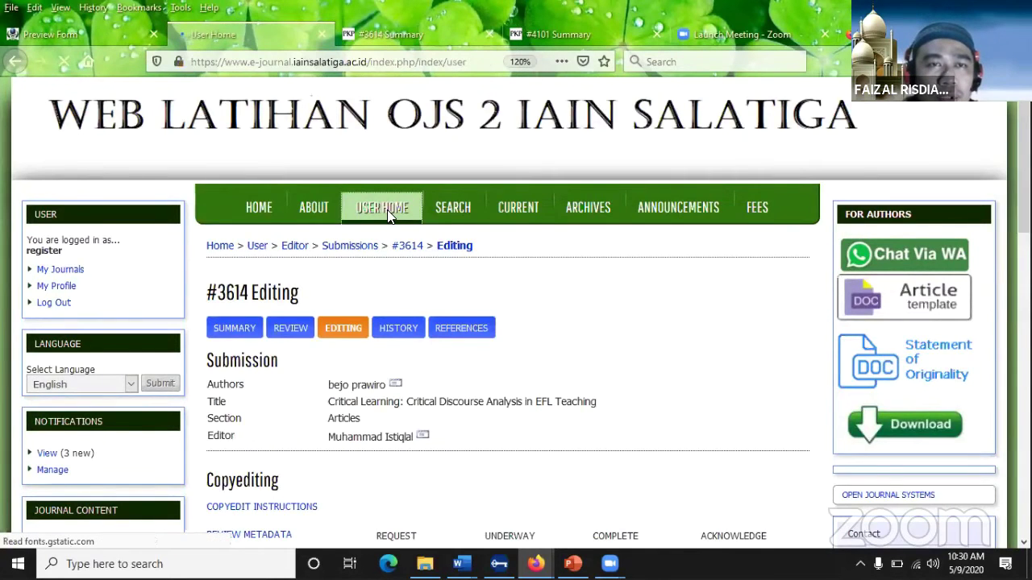
scroll(99, 301, down, 5)
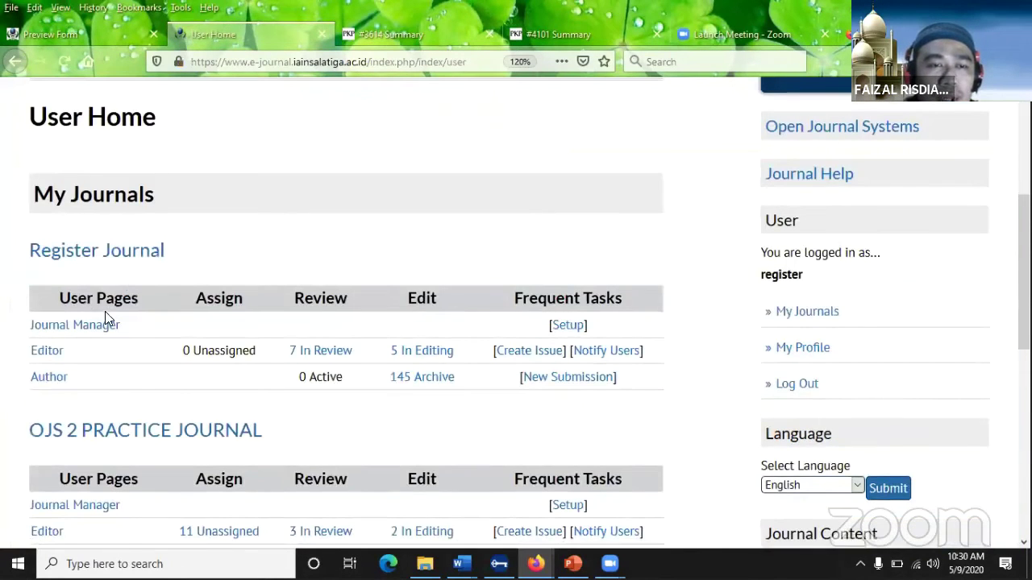
scroll(105, 318, down, 3)
click(47, 344)
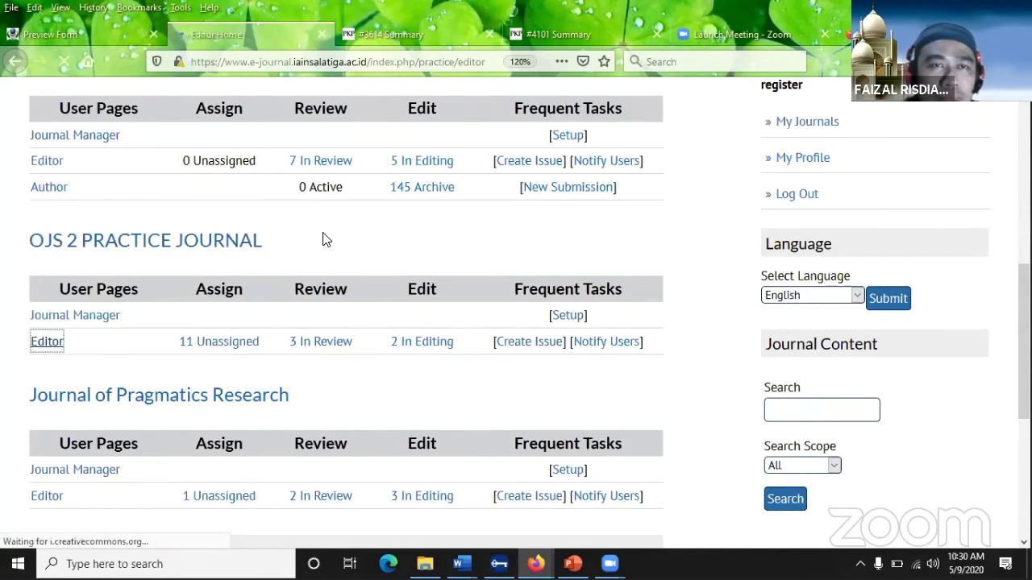
scroll(350, 203, down, 3)
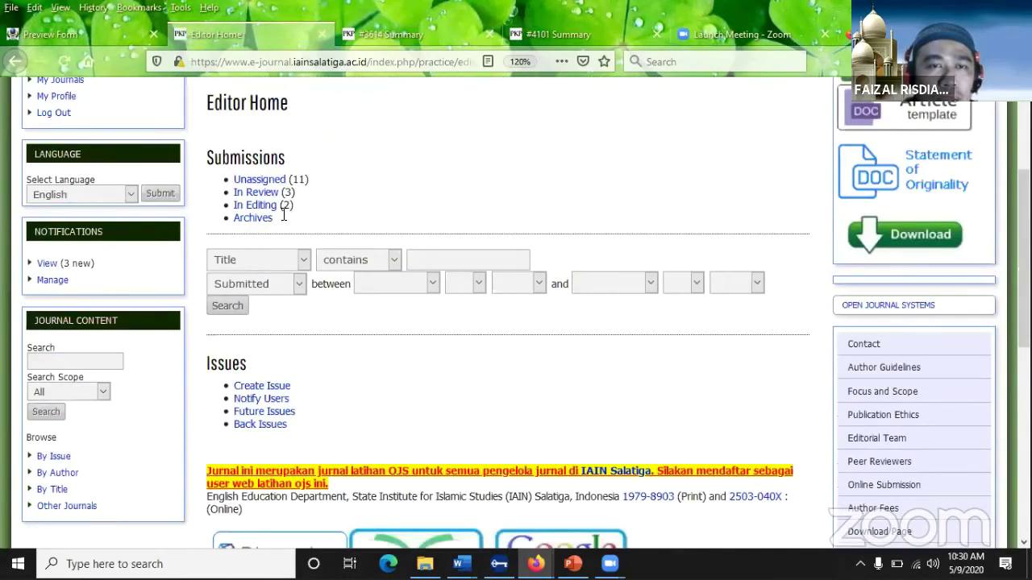
click(273, 385)
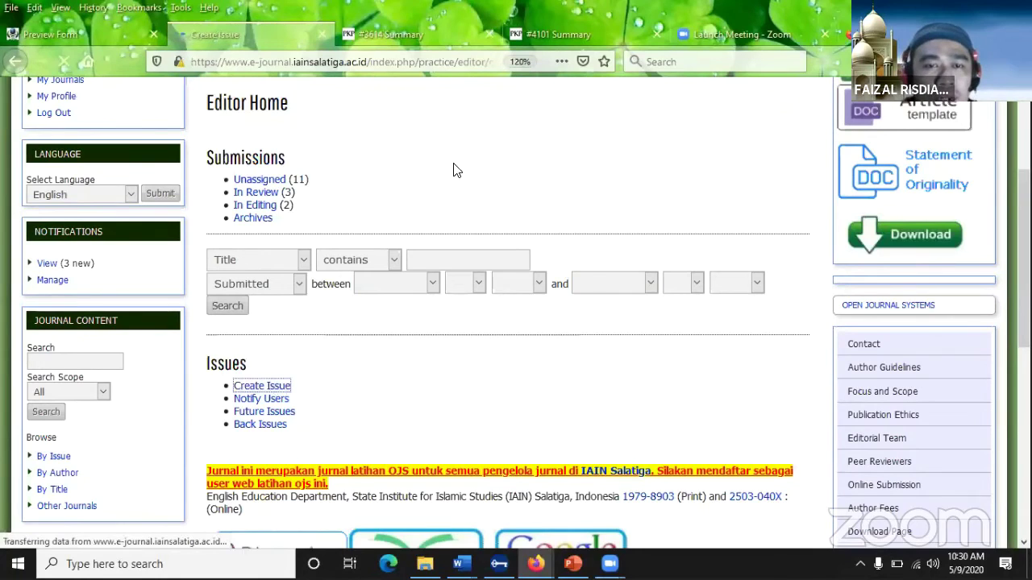
Step: Give the new Vol 1, No 2 (2020) issue the title "OJS 2 PRACTICE JOURNAL"
scroll(373, 226, down, 3)
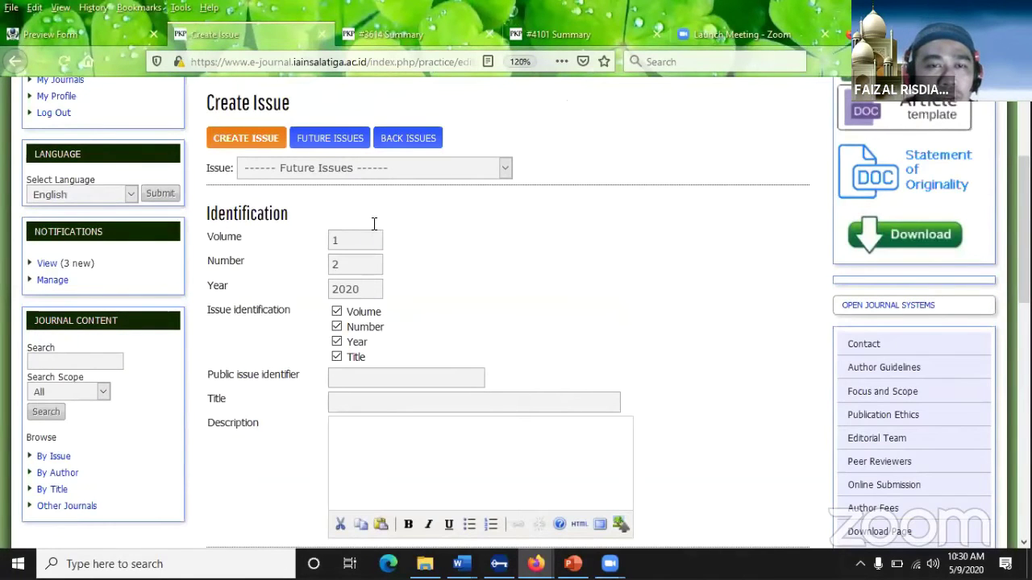
click(358, 235)
click(347, 270)
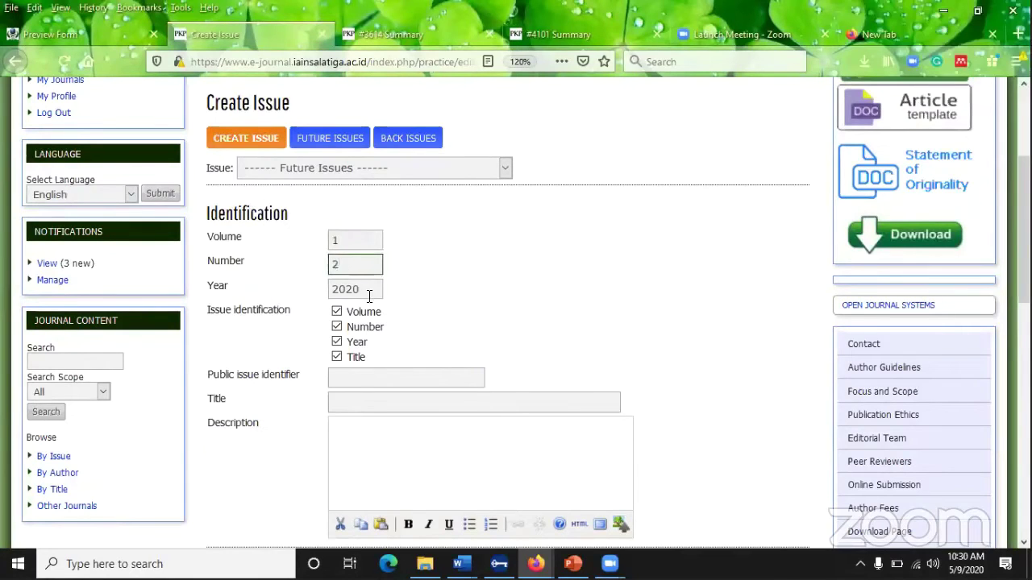
scroll(375, 227, down, 3)
click(387, 208)
text(jo)
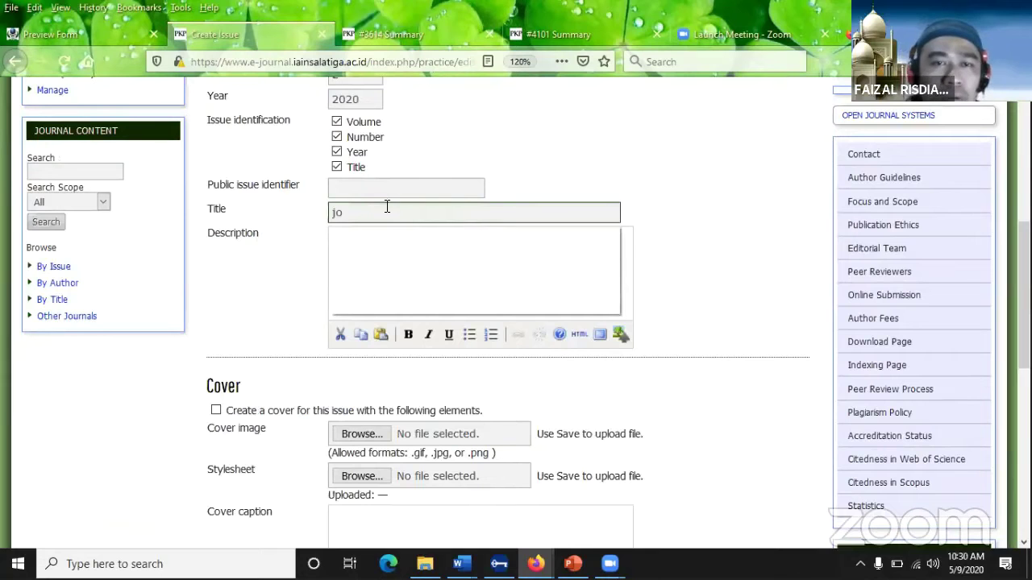
key(Return)
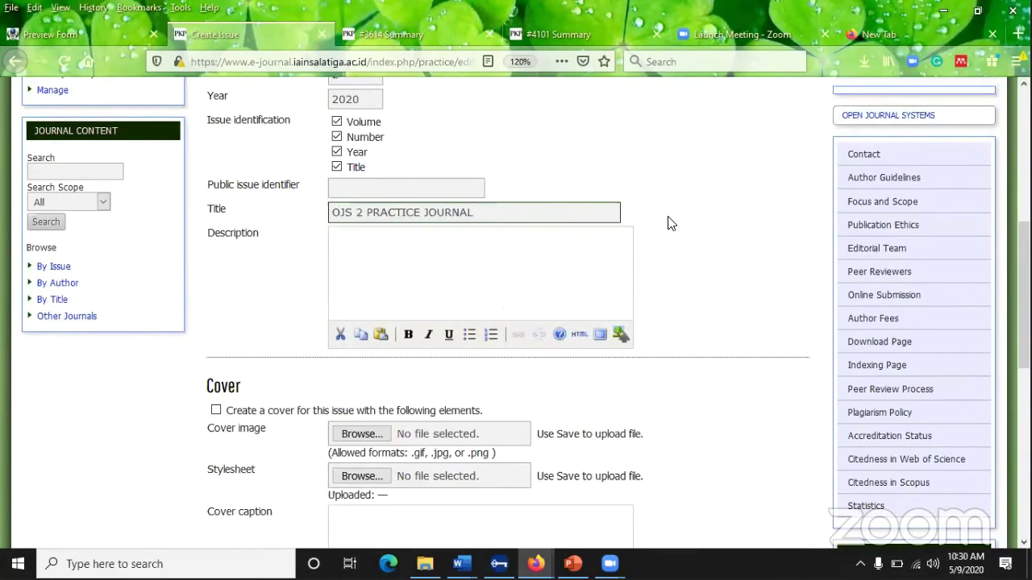
Step: Choose "OJS2 PRACTICE JOURNAL LOGO.png" as the issue's cover image and save the new issue
scroll(559, 188, down, 3)
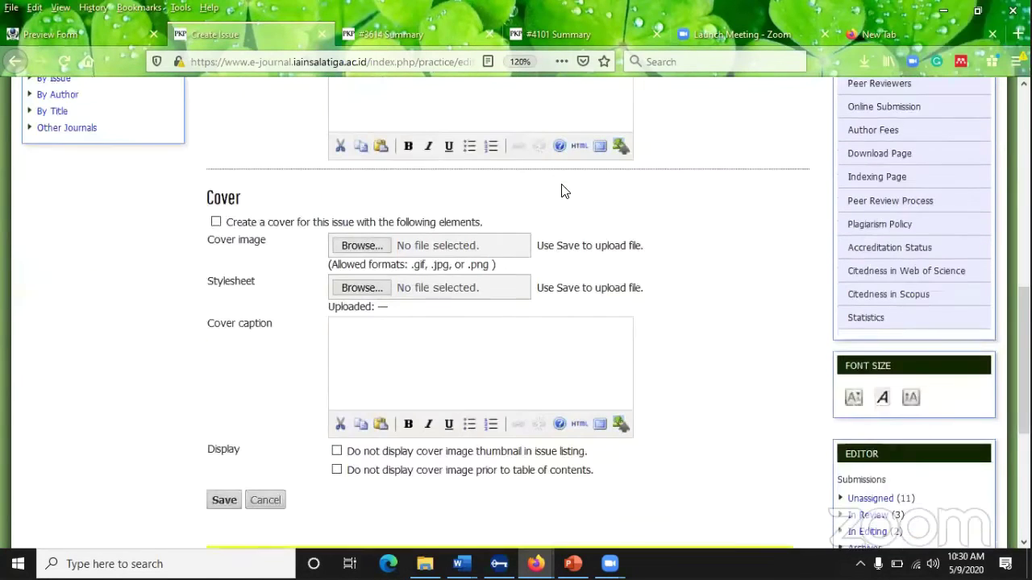
click(361, 245)
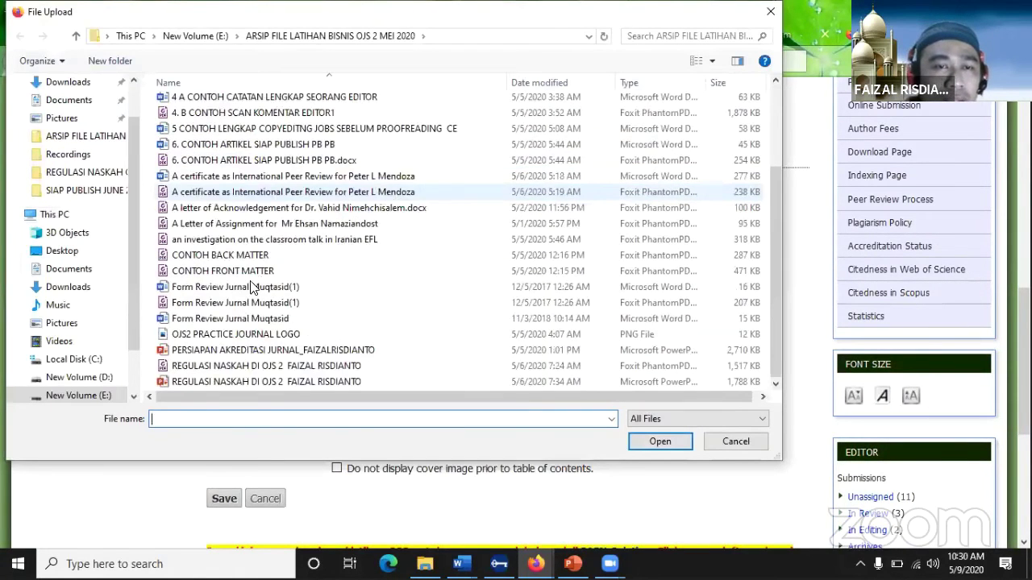
double_click(226, 334)
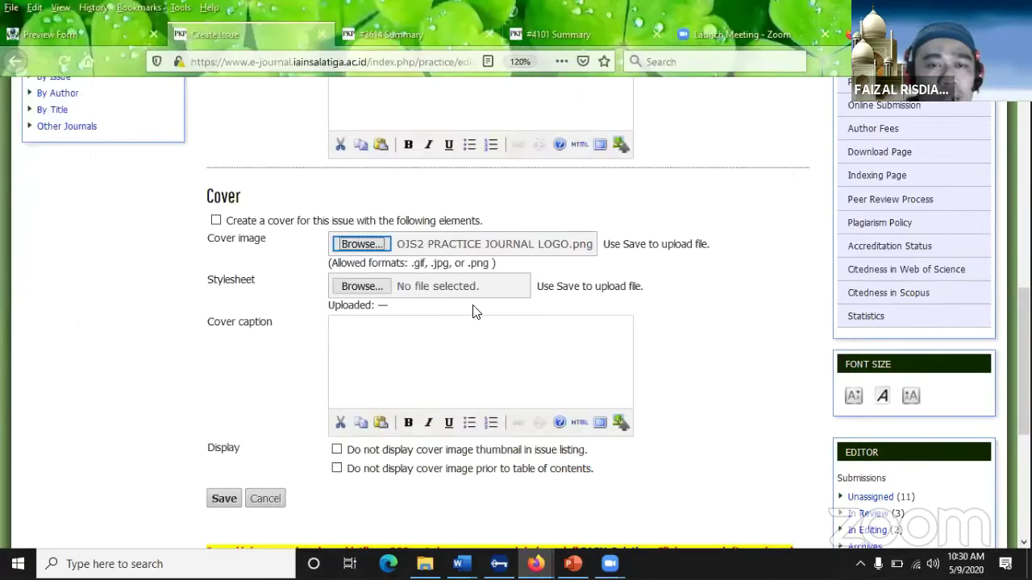
scroll(355, 364, down, 5)
click(224, 310)
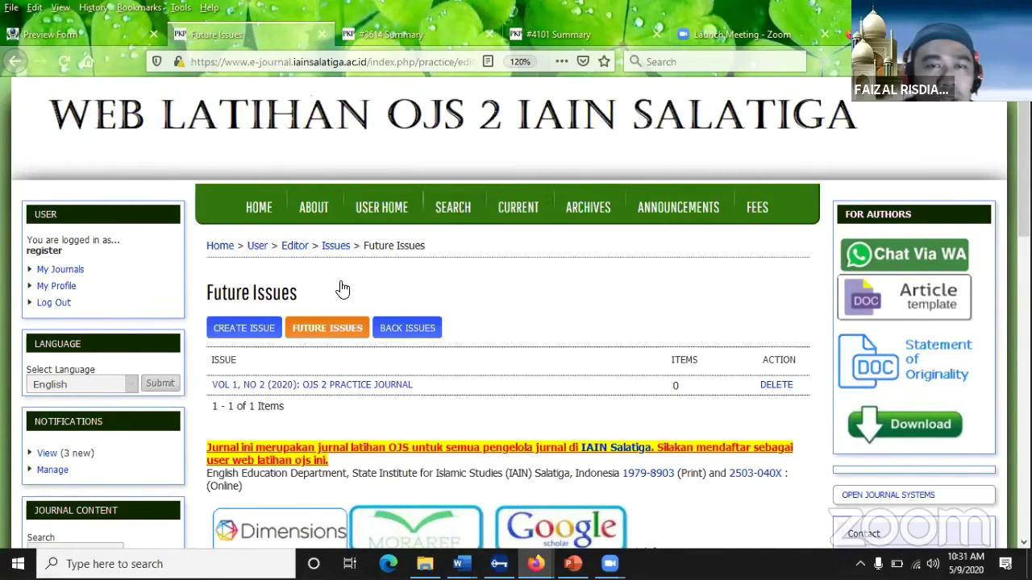
Step: Reopen the Editing page of submission 3614 from the OJS 2 PRACTICE JOURNAL submissions in editing
click(363, 203)
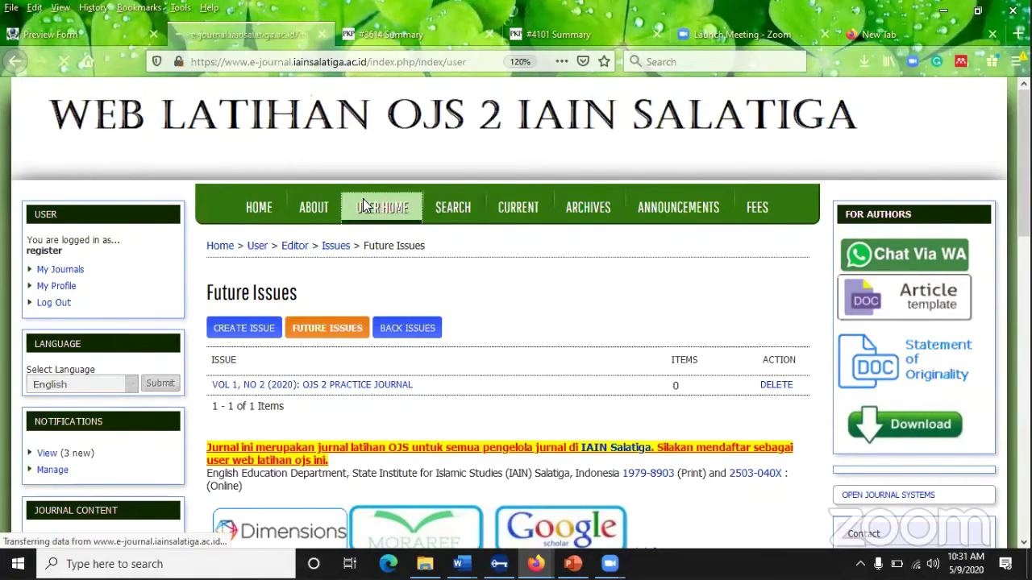
scroll(343, 266, down, 5)
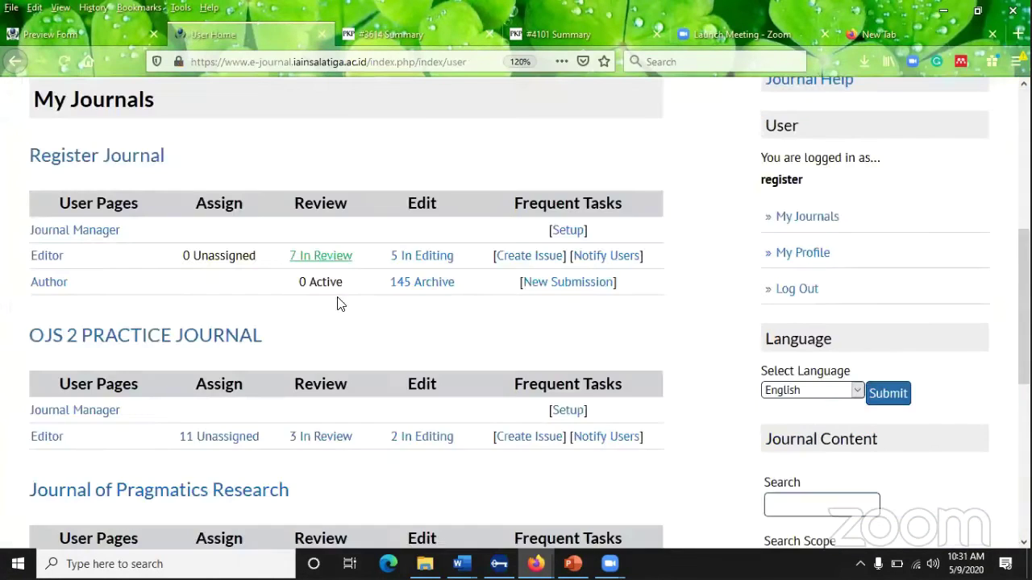
scroll(339, 305, down, 3)
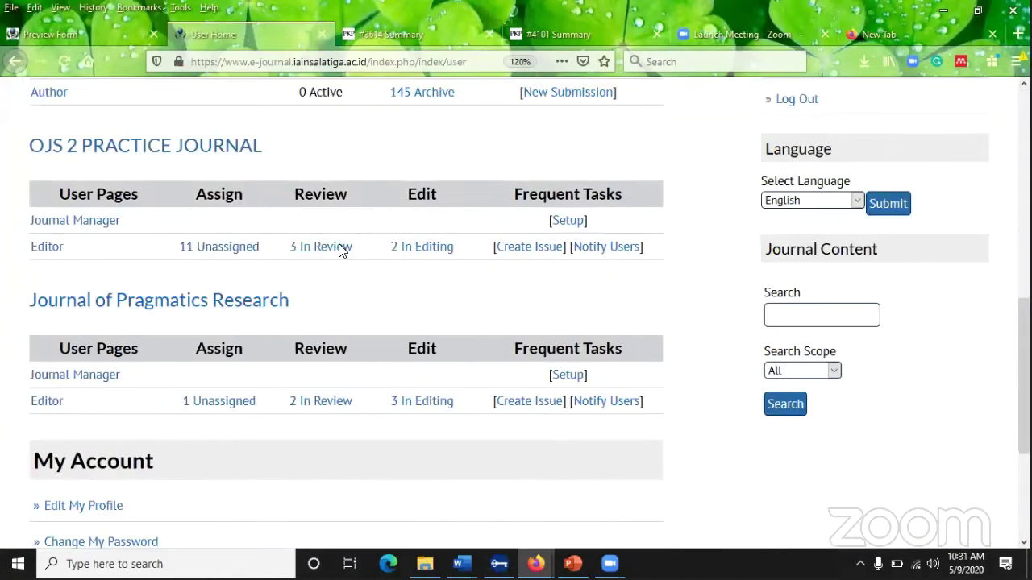
click(380, 250)
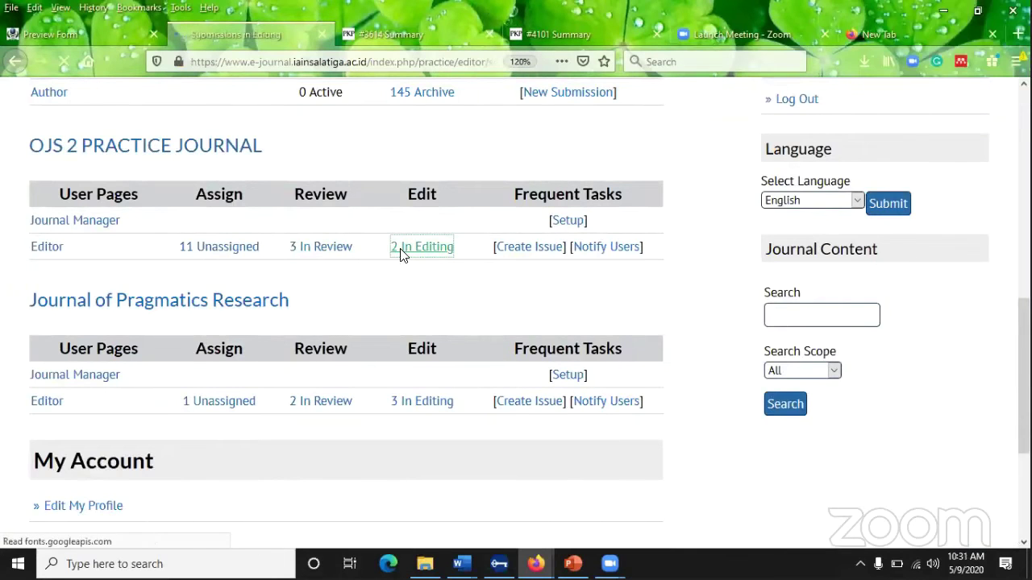
scroll(490, 226, down, 3)
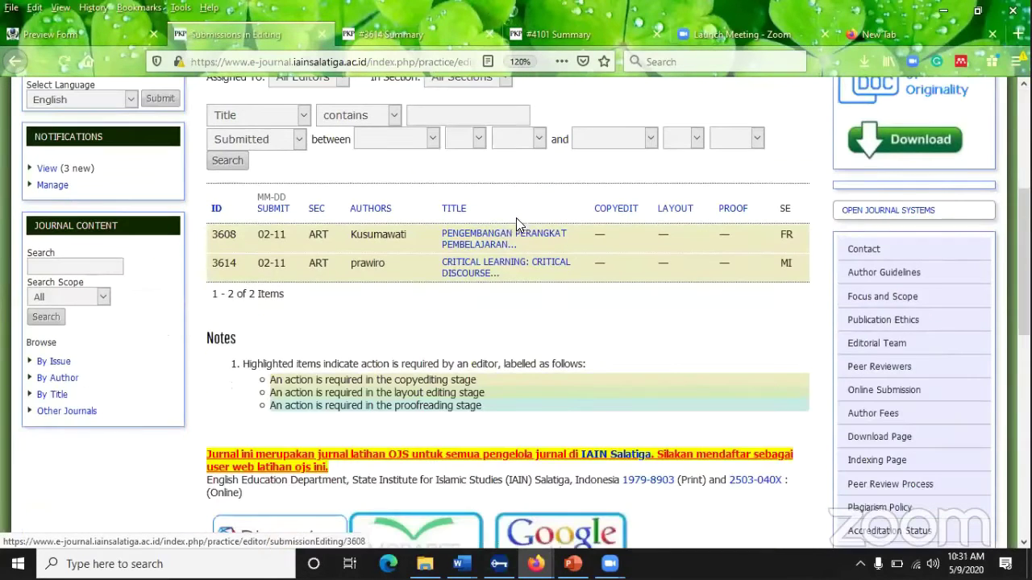
click(492, 264)
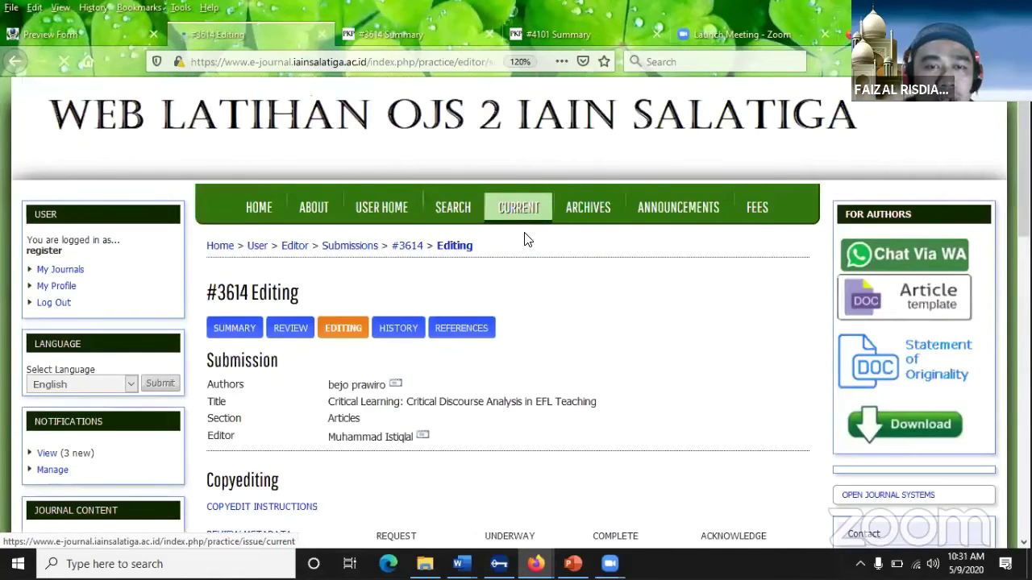
Step: Schedule submission 3614 for publication in Vol 1, No 2 (2020) and record it
scroll(543, 251, down, 5)
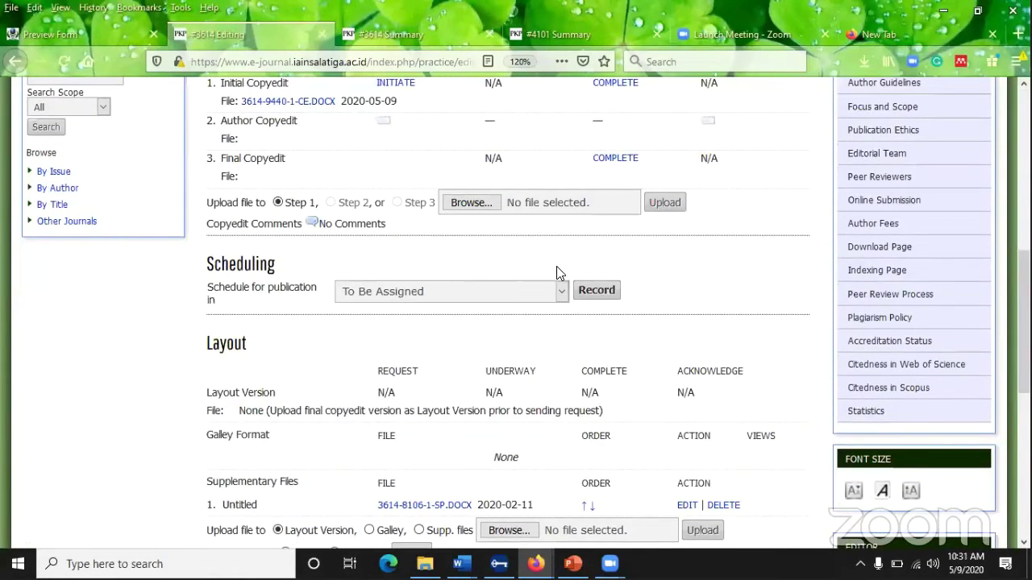
click(563, 293)
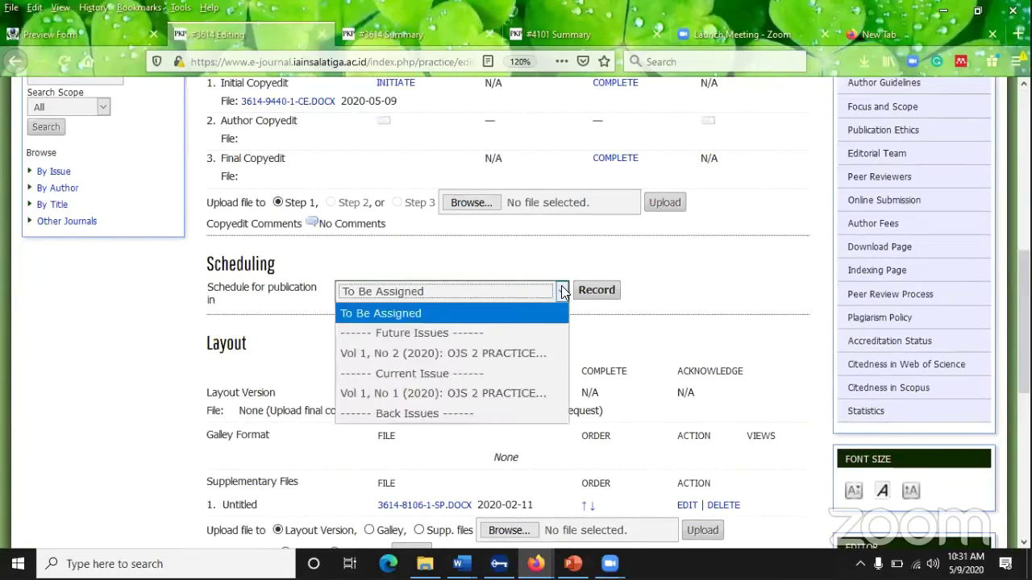
click(479, 355)
click(602, 291)
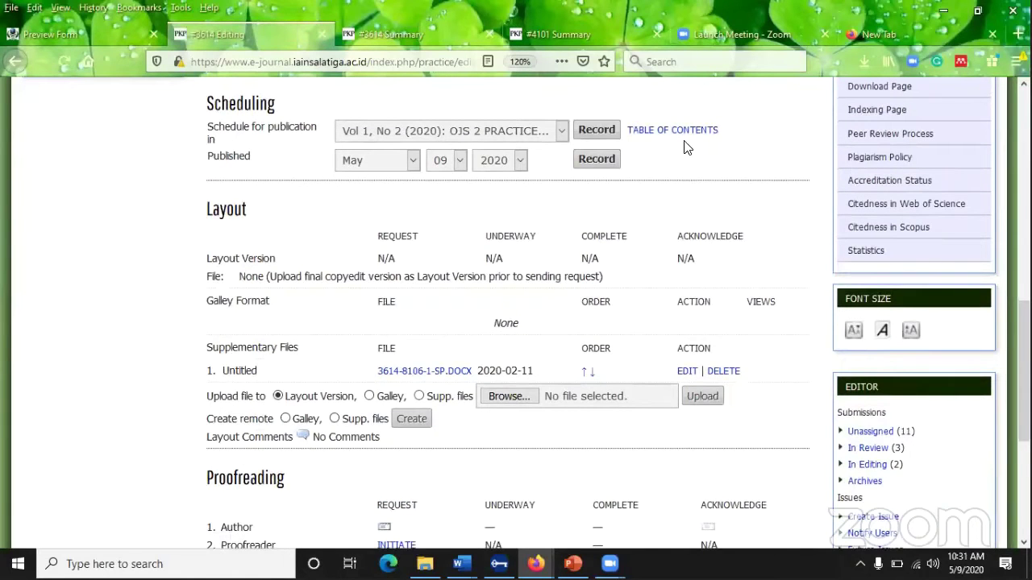
Step: Set the scheduled article's pages to 1-18 in the Vol 1, No 2 (2020) table of contents and save the changes
click(689, 142)
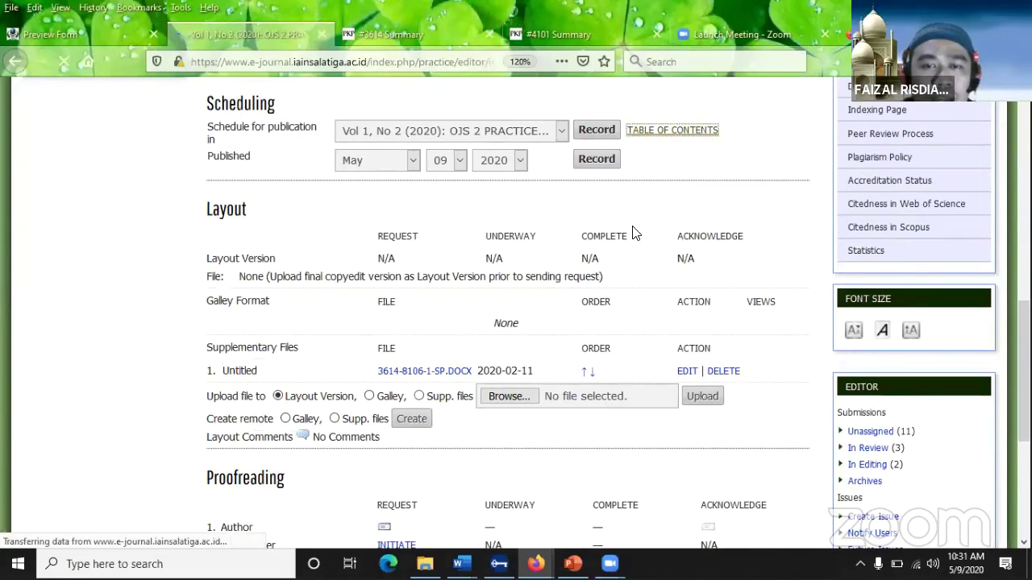
scroll(634, 315, down, 3)
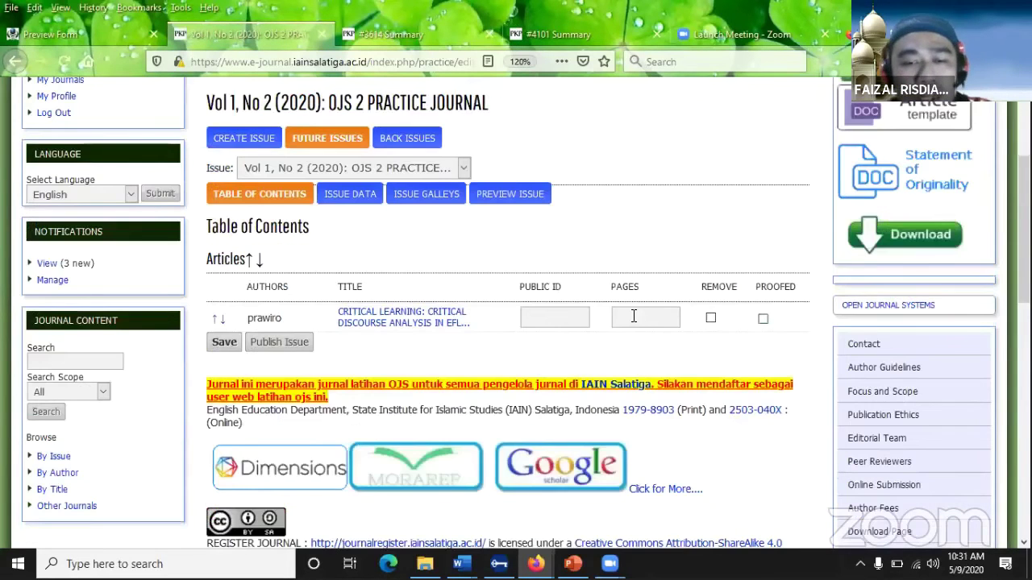
click(633, 316)
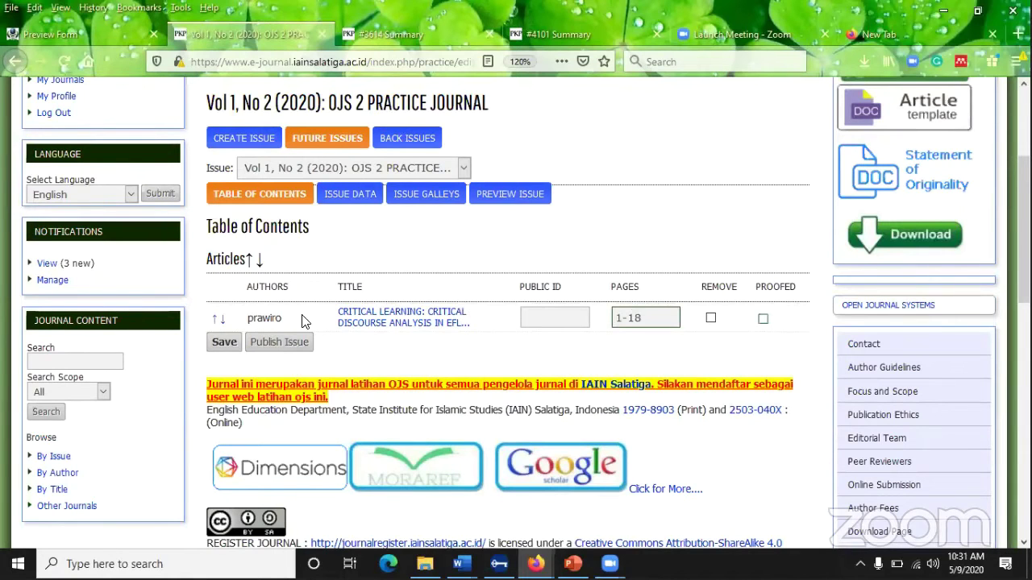
click(223, 343)
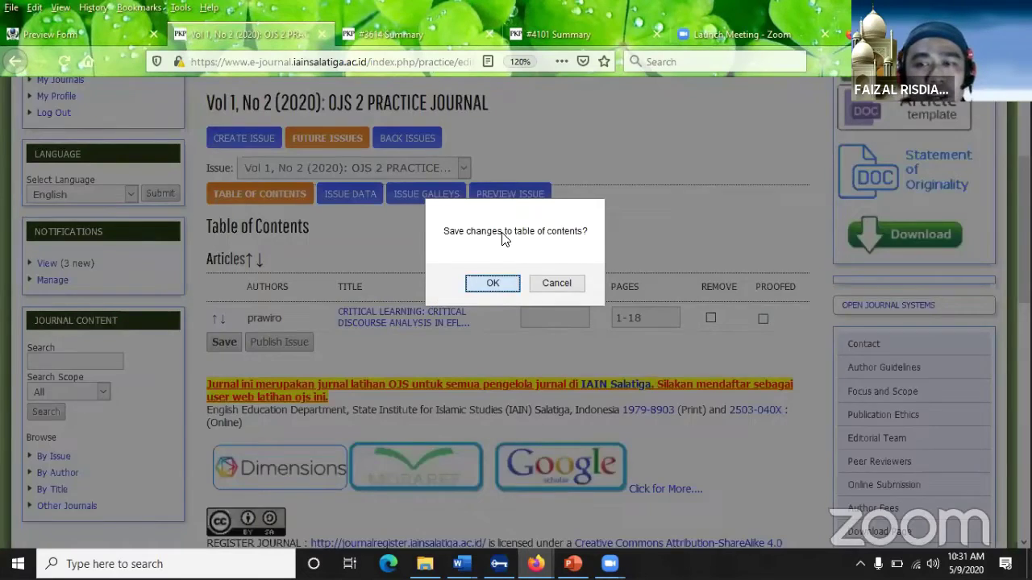
key(Return)
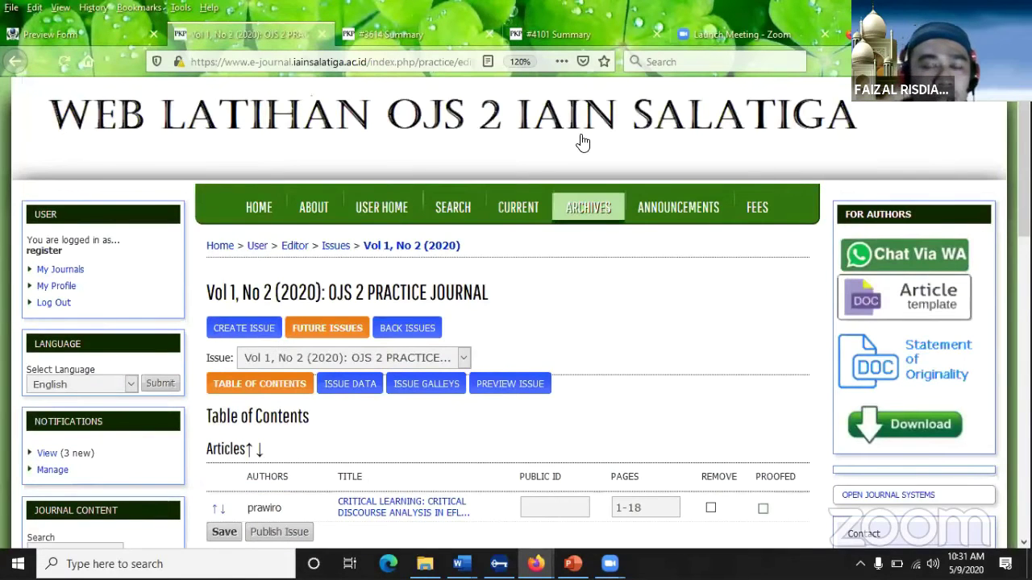
Step: Return to the Layout section of submission 3614's Editing page through the article listed in the issue's table of contents
scroll(604, 230, down, 2)
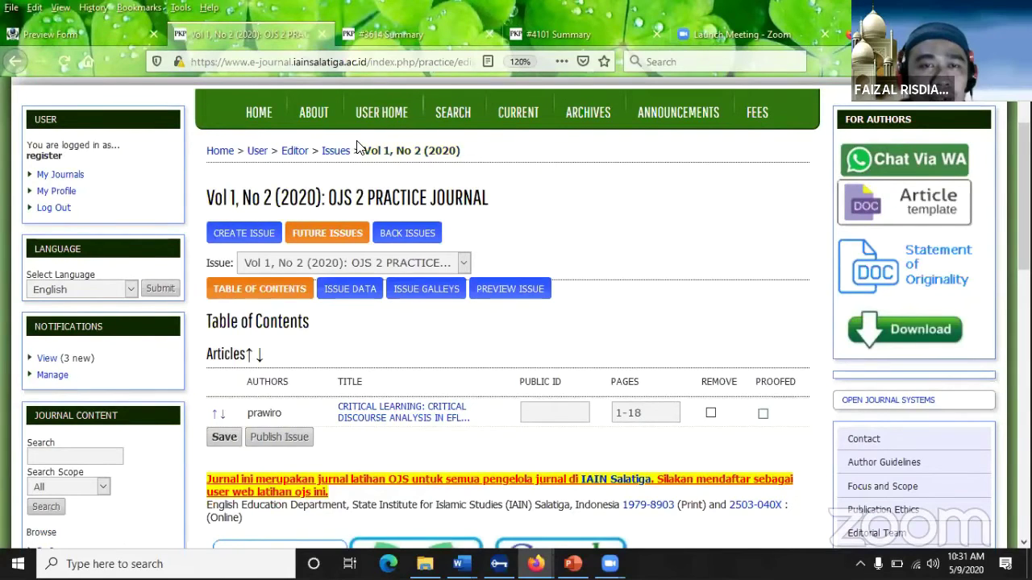
click(403, 408)
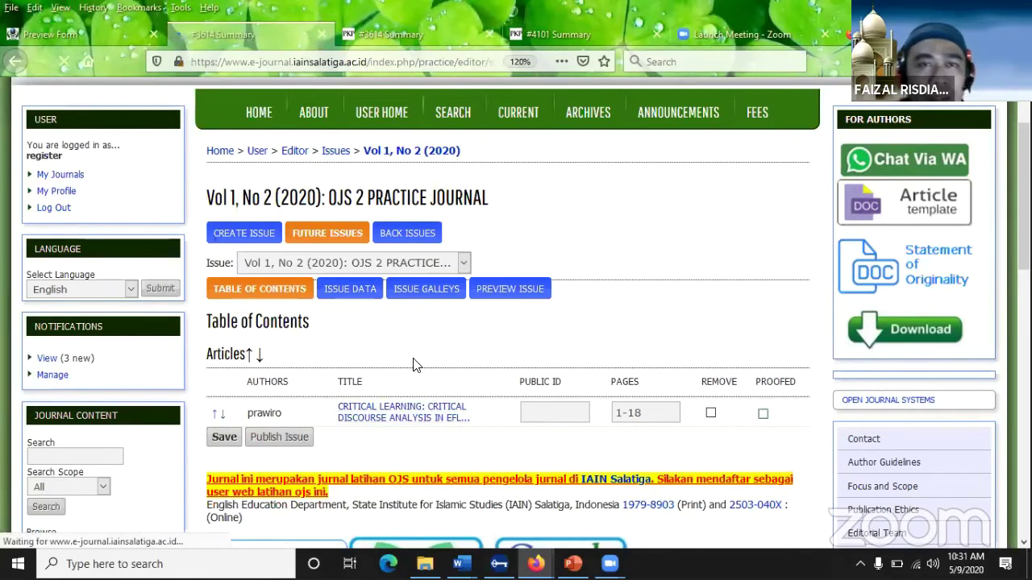
scroll(524, 306, down, 5)
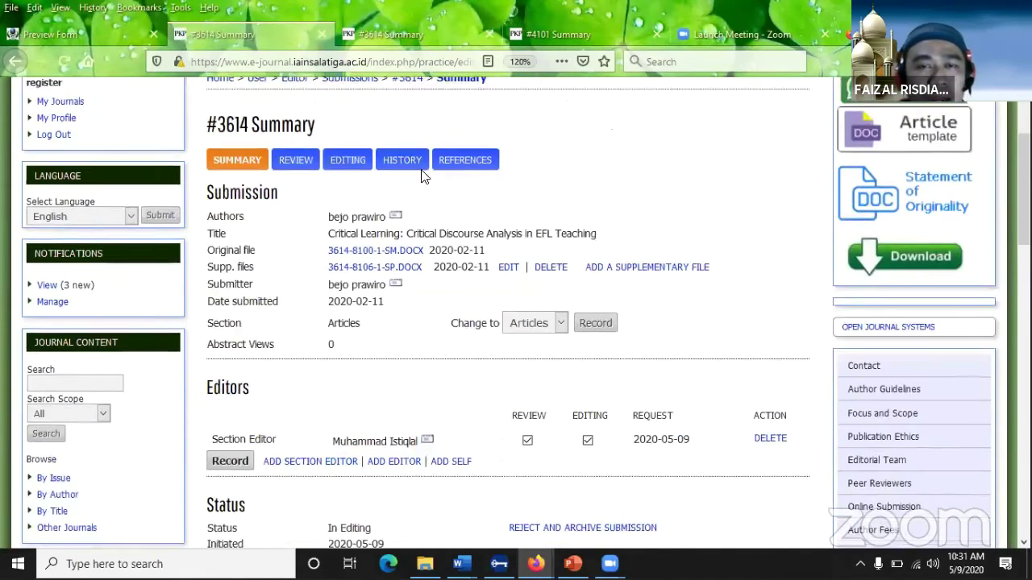
click(358, 135)
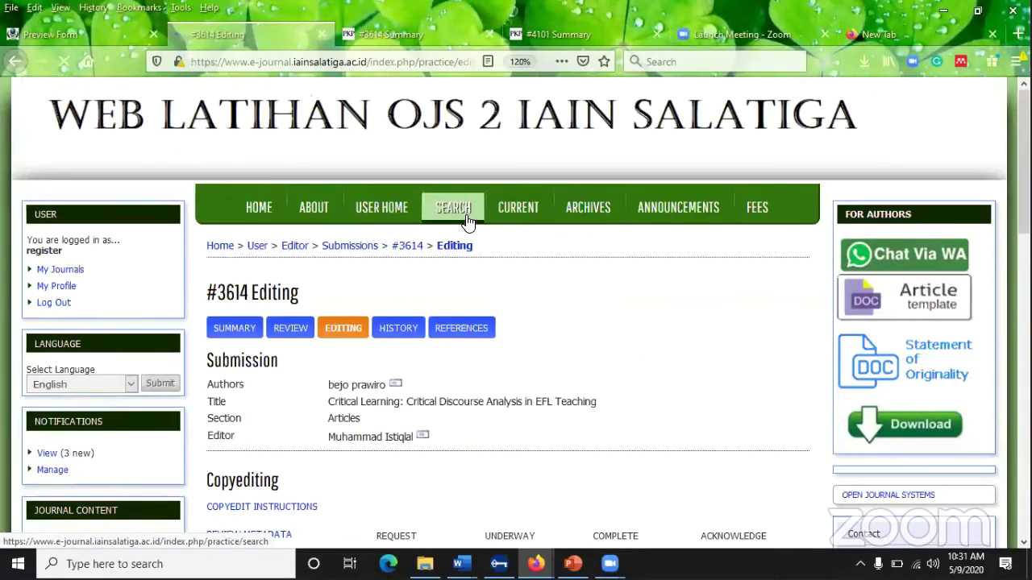
scroll(470, 224, down, 1)
scroll(470, 224, down, 5)
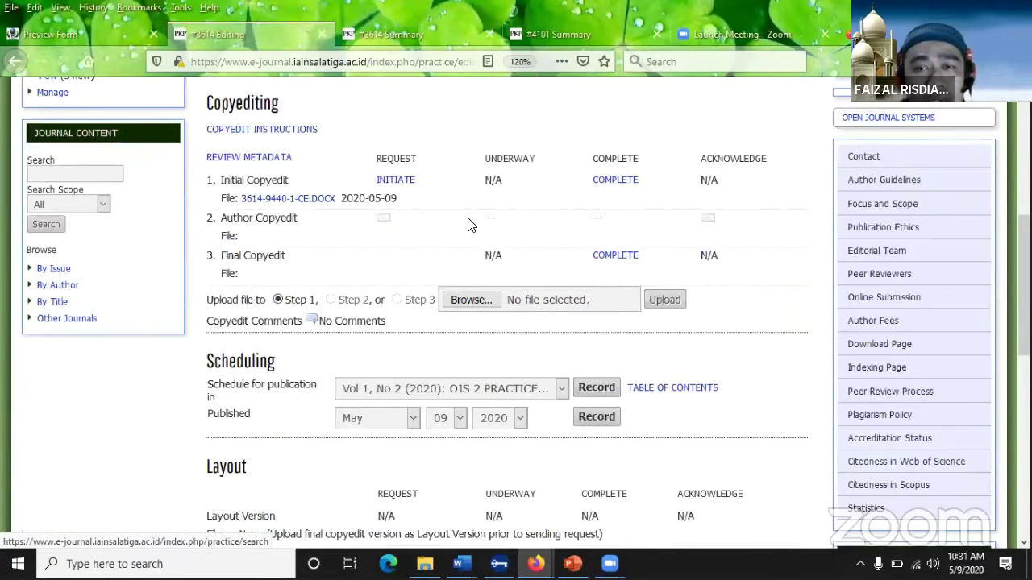
scroll(556, 218, down, 2)
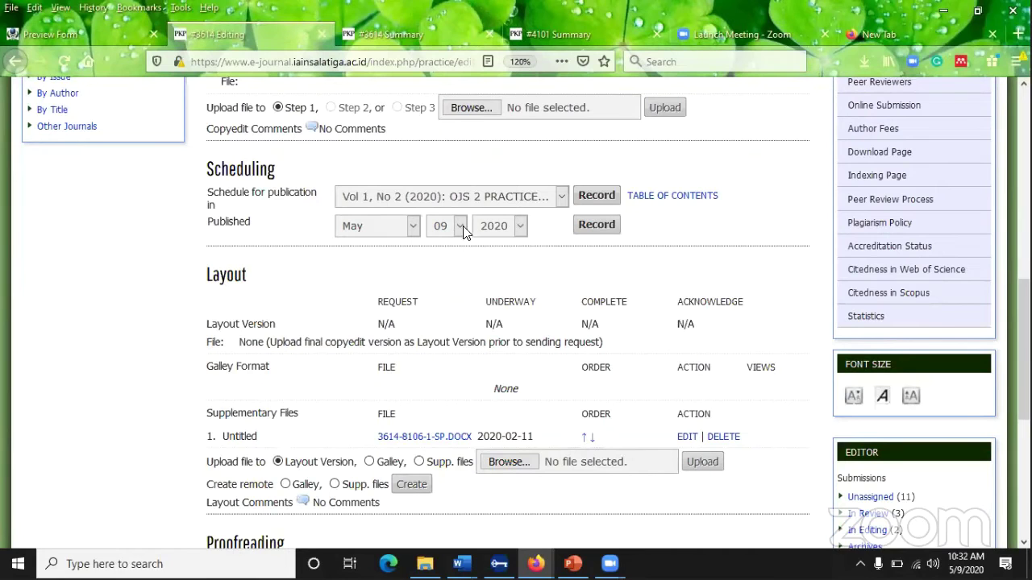
scroll(622, 278, down, 2)
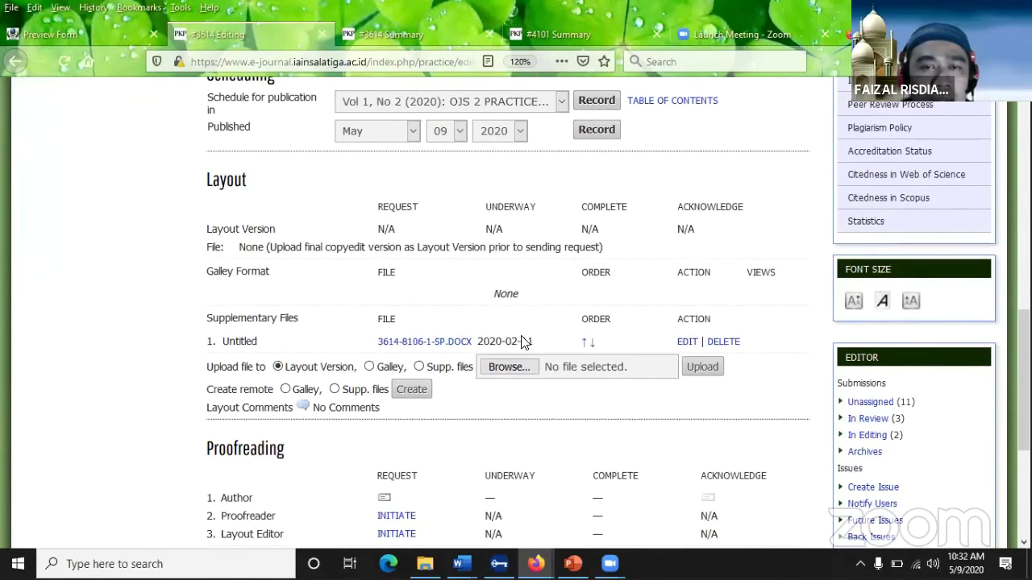
scroll(532, 306, up, 3)
scroll(516, 323, down, 3)
Step: Upload "6. CONTOH ARTIKEL SIAP PUBLISH PB PB.docx.pdf" as a galley for submission 3614
click(370, 367)
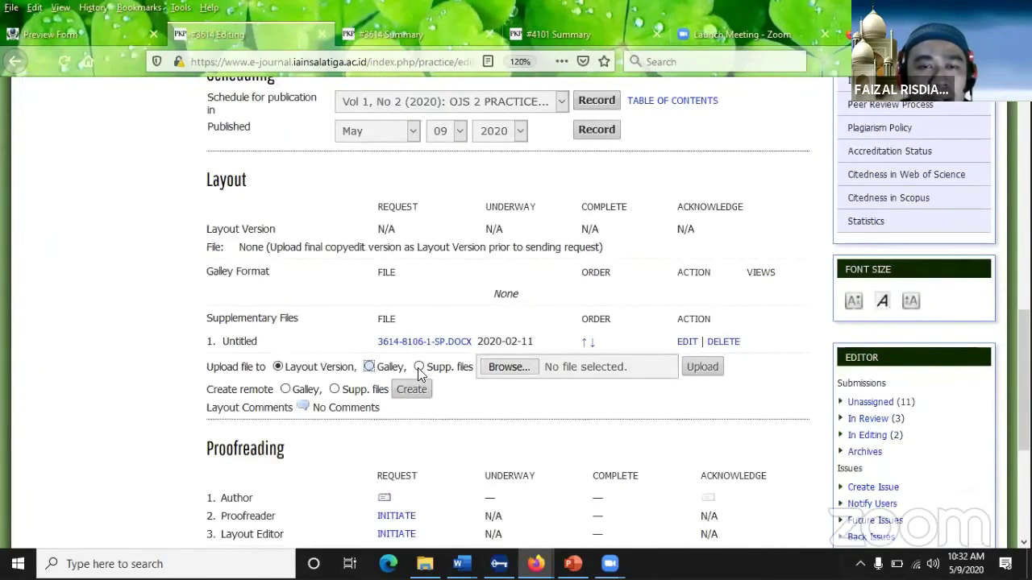
click(513, 366)
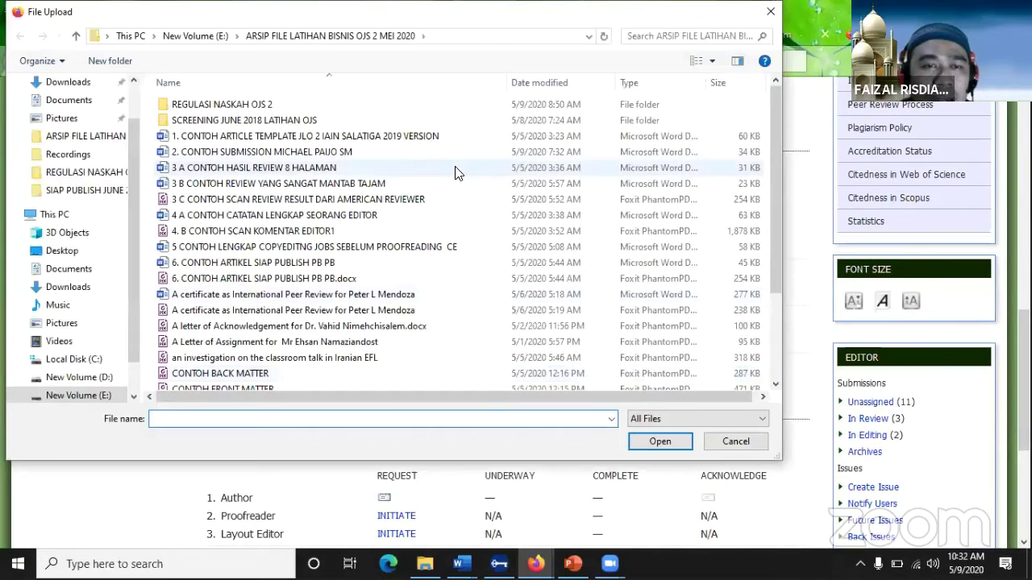
scroll(451, 200, down, 2)
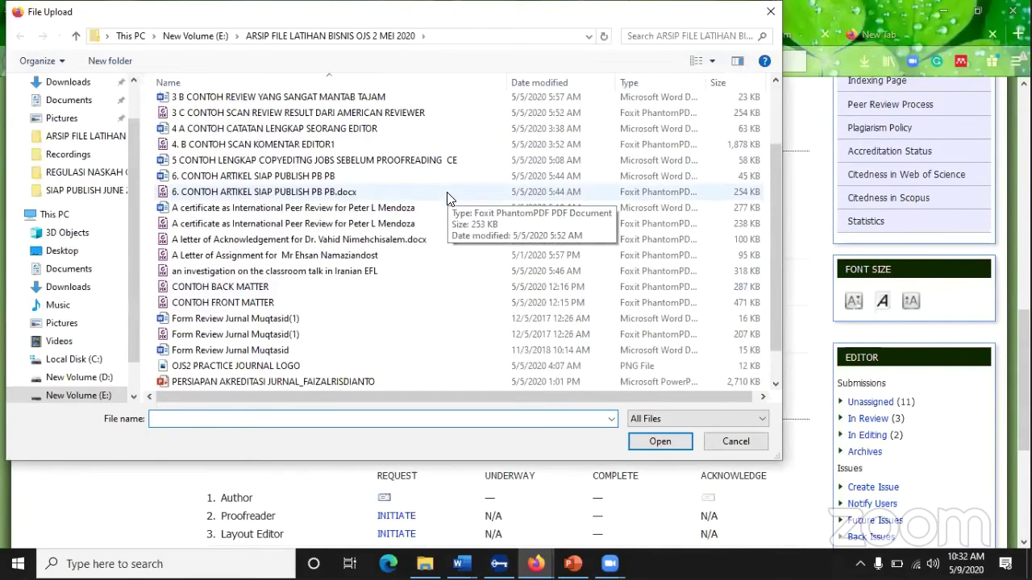
scroll(449, 199, down, 1)
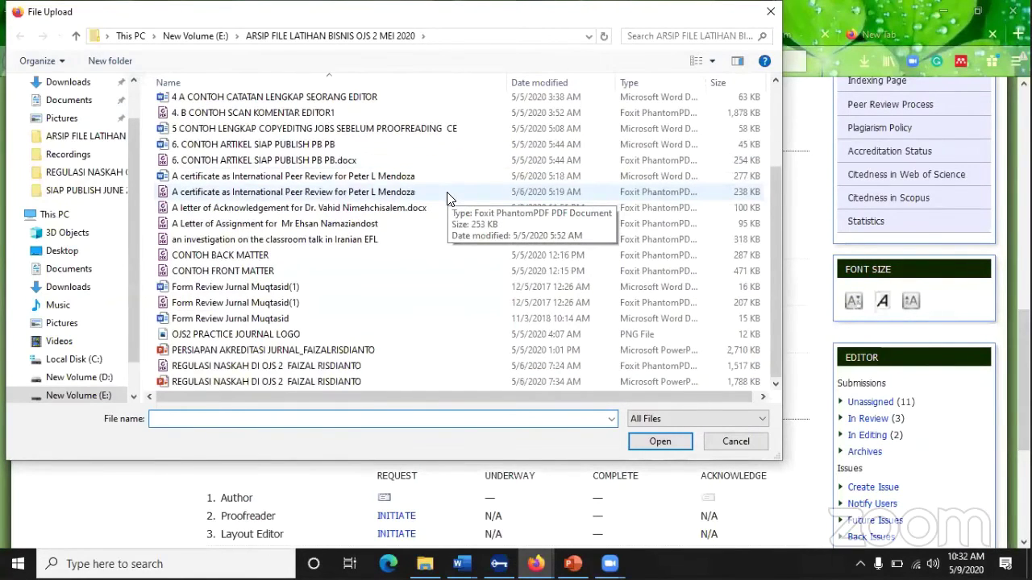
scroll(443, 153, up, 1)
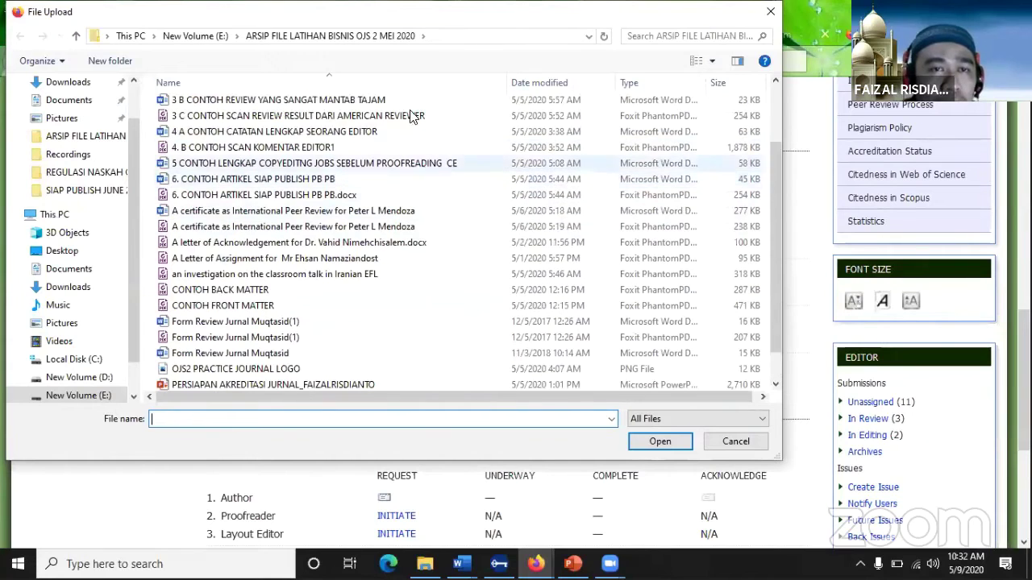
click(295, 198)
double_click(295, 198)
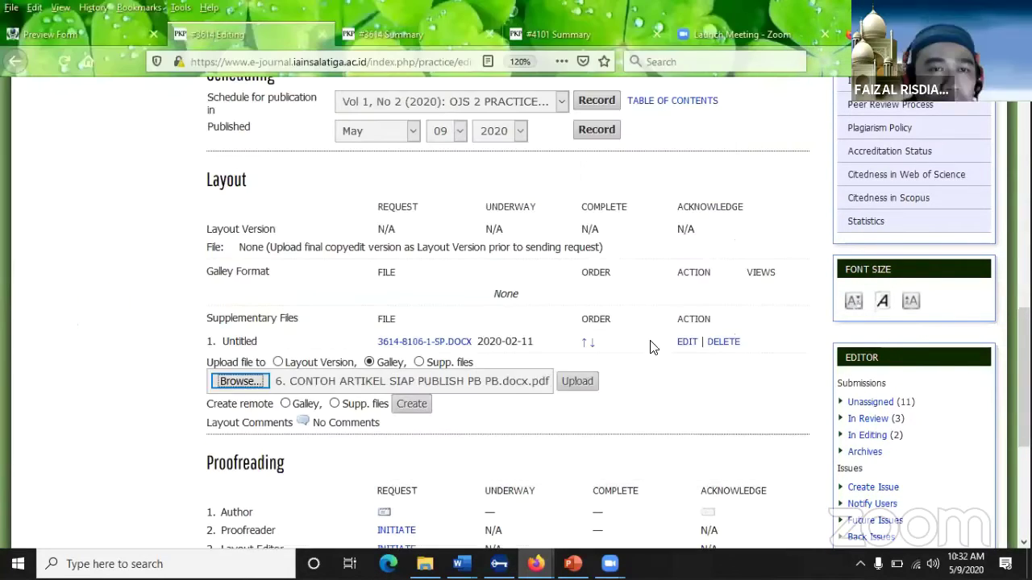
click(579, 383)
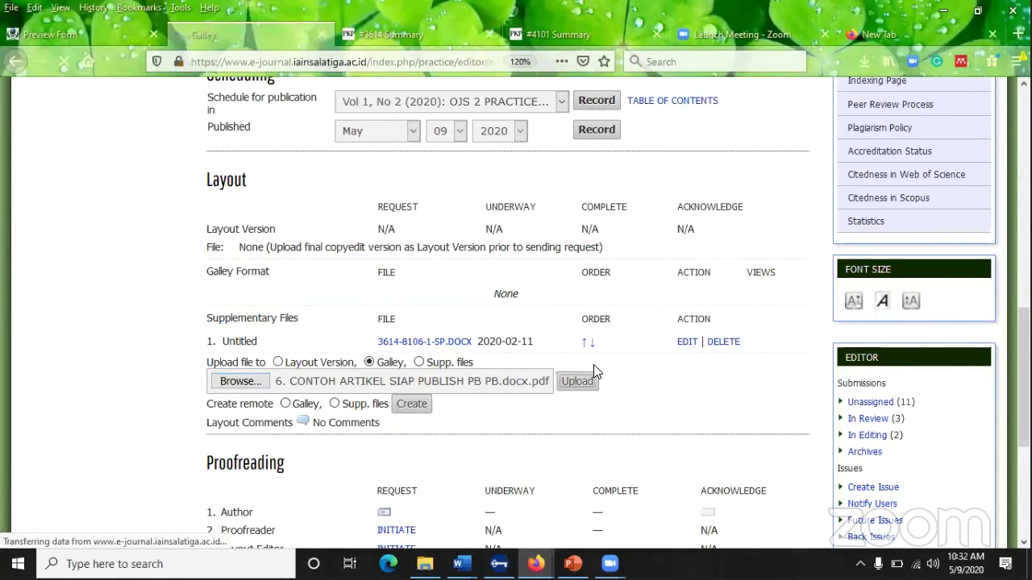
Step: Save the uploaded PDF's layout galley information with the given label, identifier and language
scroll(530, 333, down, 3)
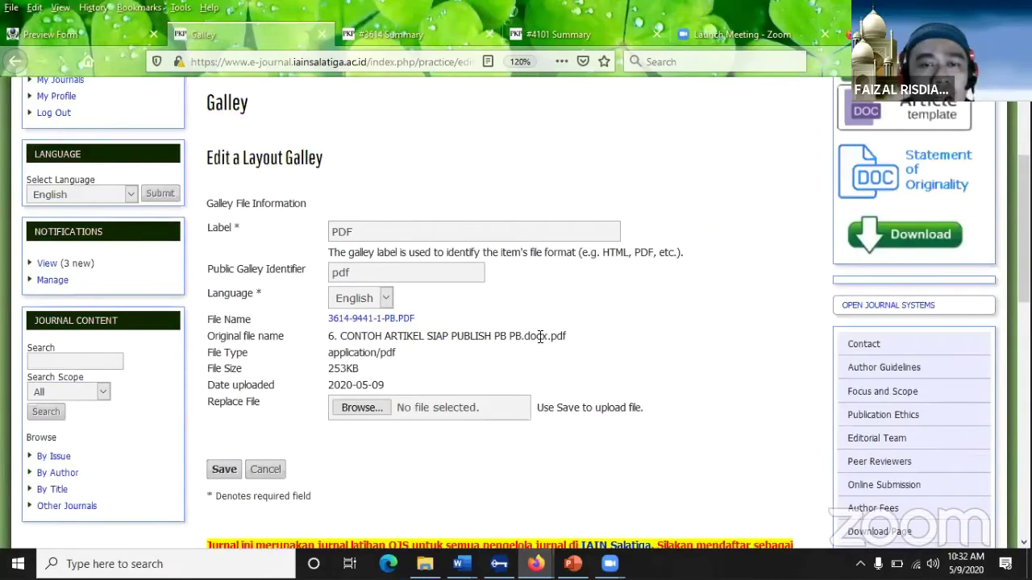
scroll(236, 272, down, 2)
scroll(234, 273, down, 2)
click(226, 277)
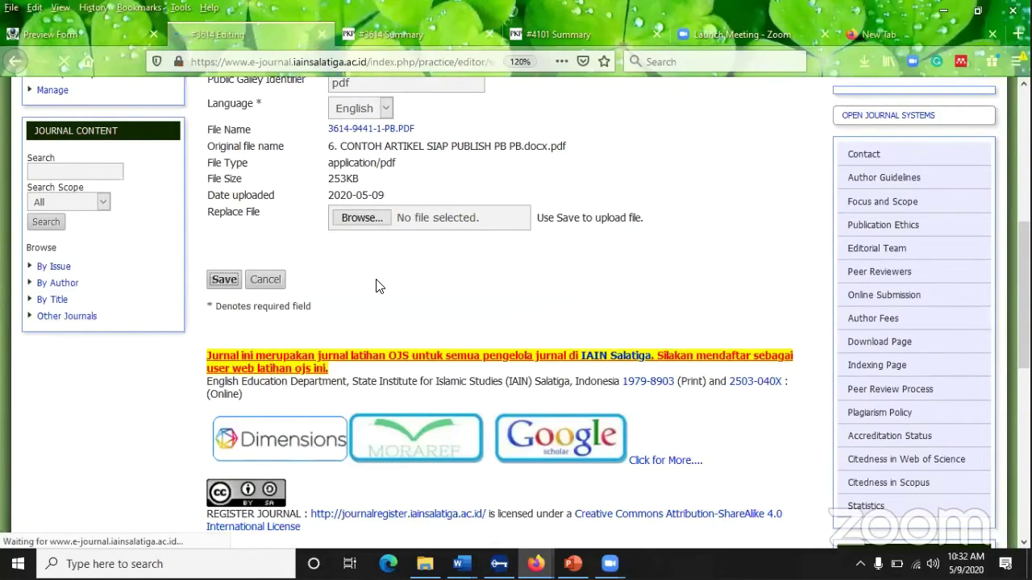
Step: Reopen the table of contents of Vol 1, No 2 (2020) from the Scheduling section and publish the issue
scroll(509, 313, down, 3)
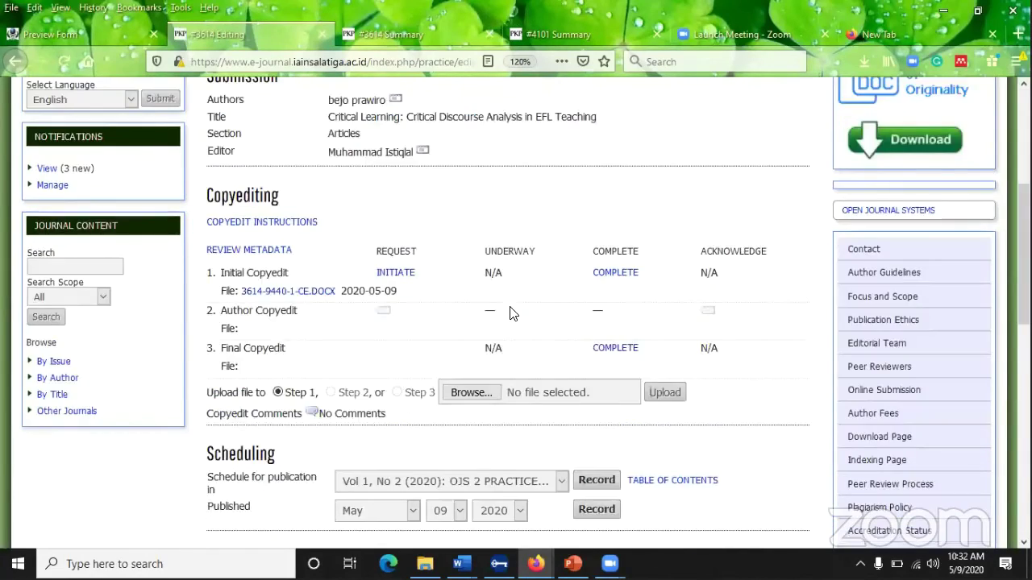
scroll(510, 313, down, 3)
scroll(510, 313, down, 6)
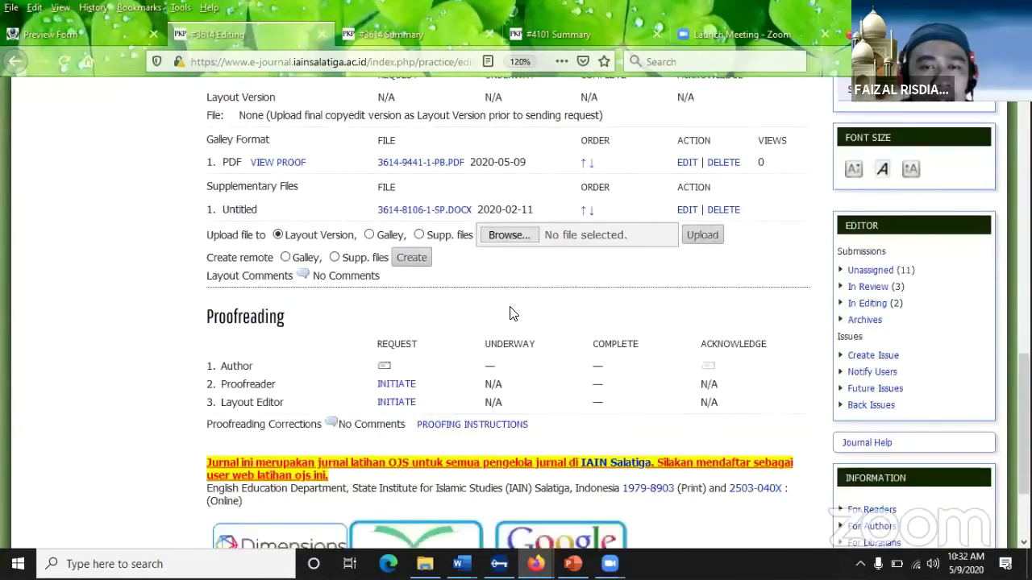
scroll(510, 307, up, 6)
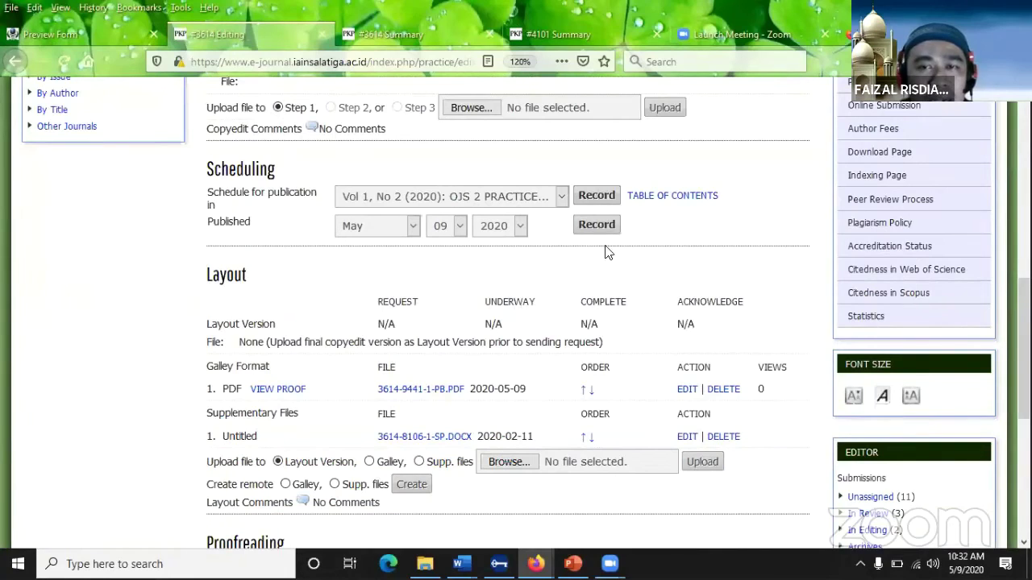
click(682, 202)
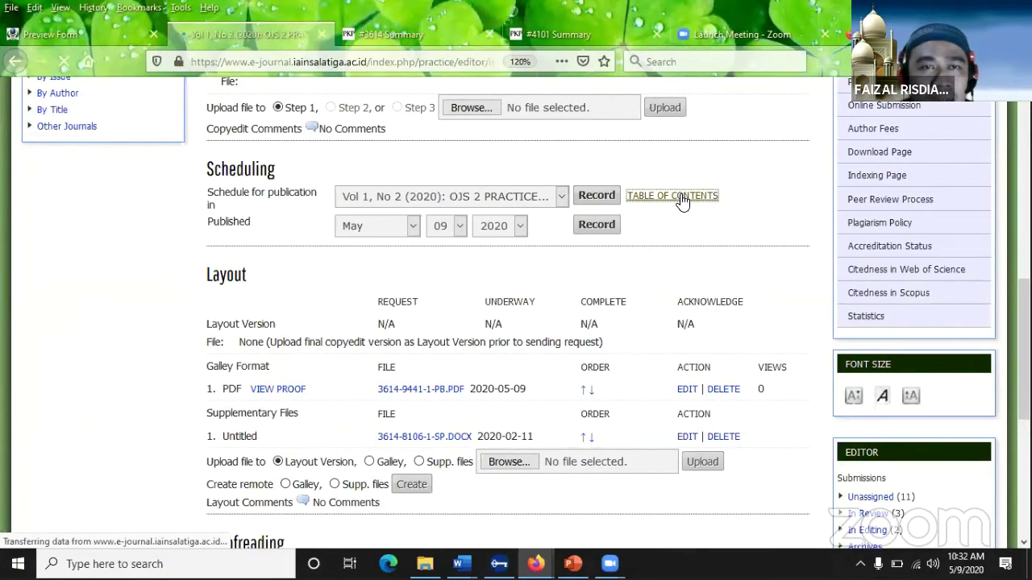
scroll(278, 342, down, 3)
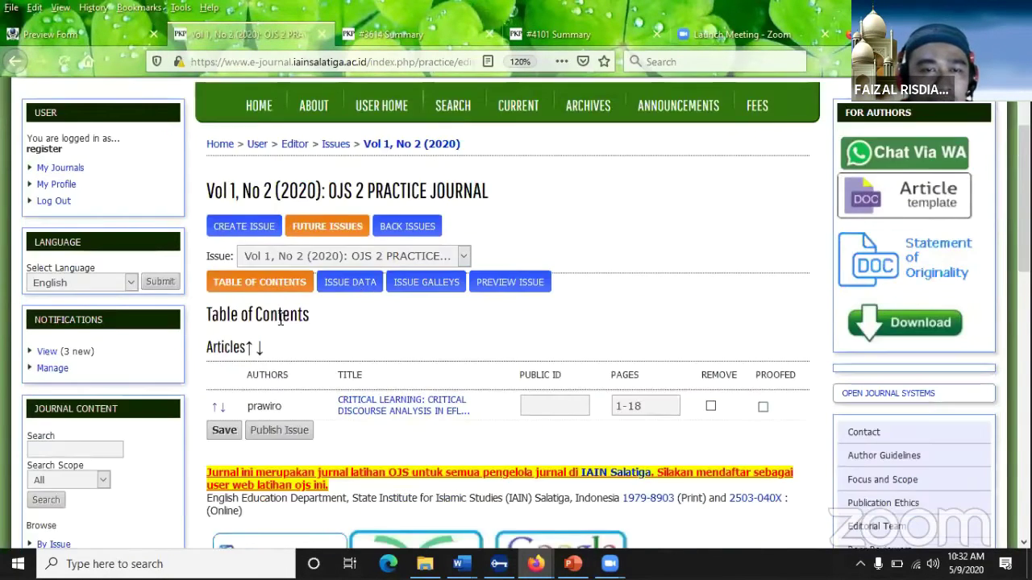
click(281, 342)
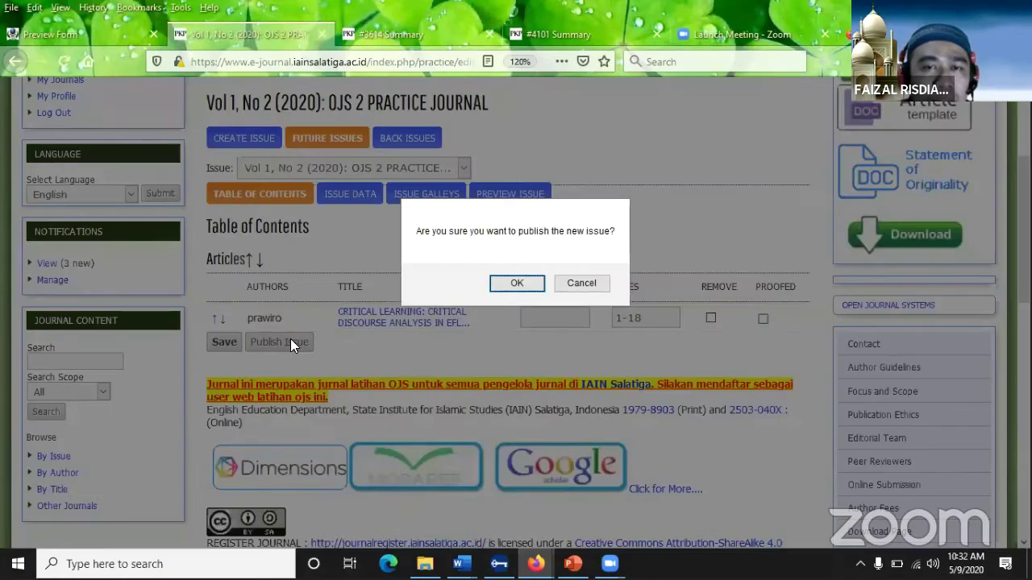
click(515, 291)
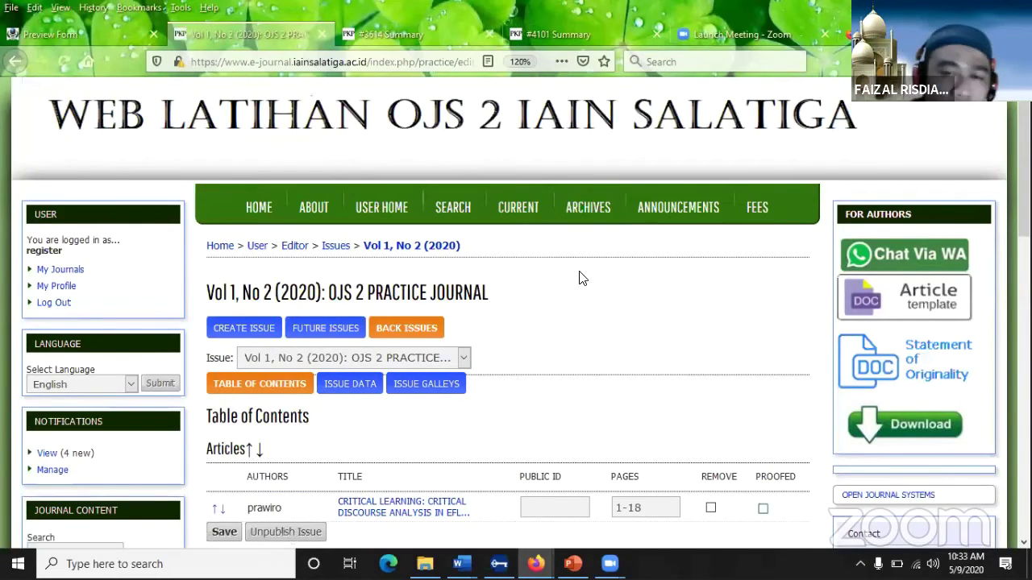
Step: View the published Vol 1, No 2 (2020) in the journal archives and check its article listing
scroll(603, 147, down, 4)
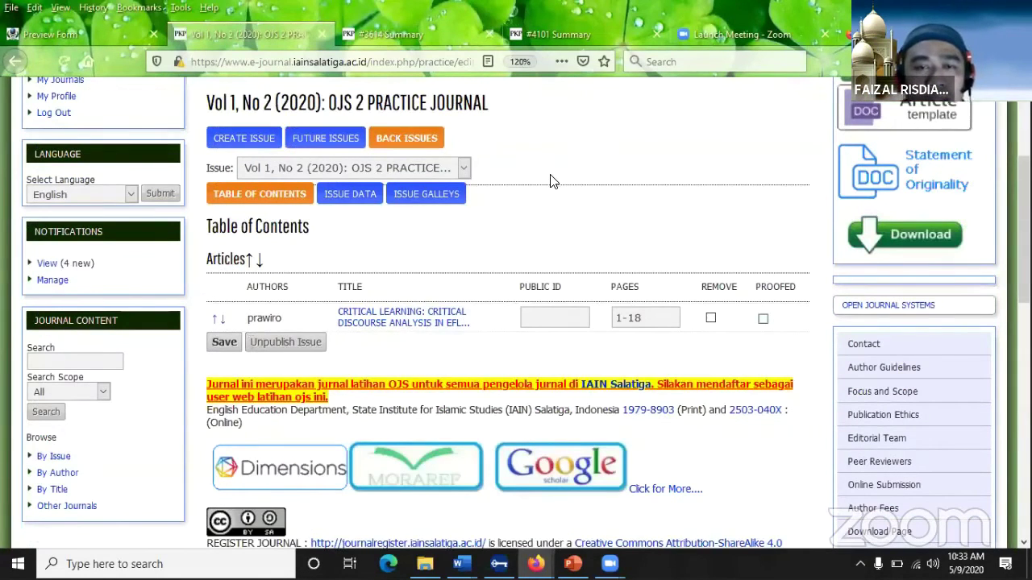
scroll(559, 177, up, 4)
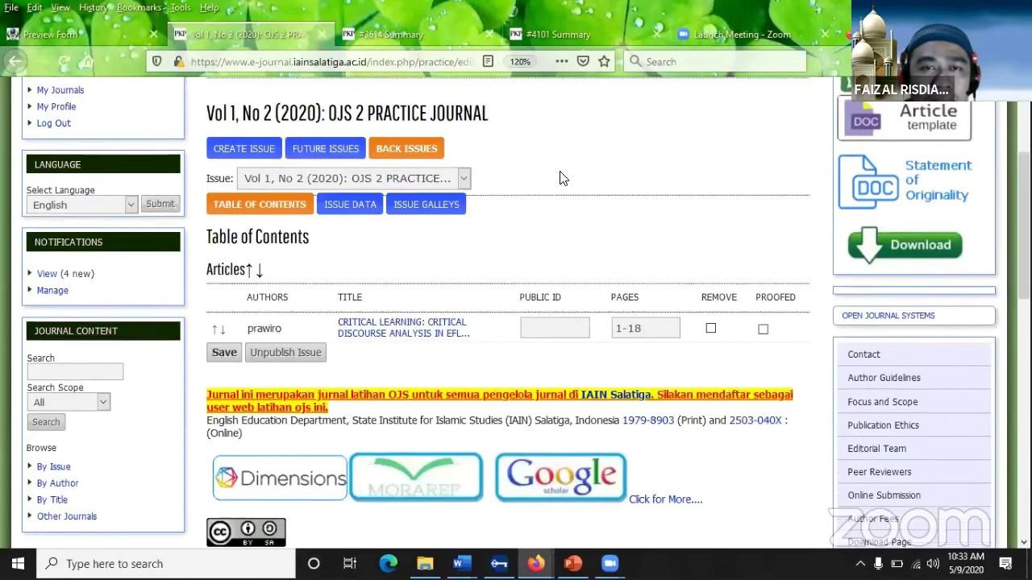
click(585, 209)
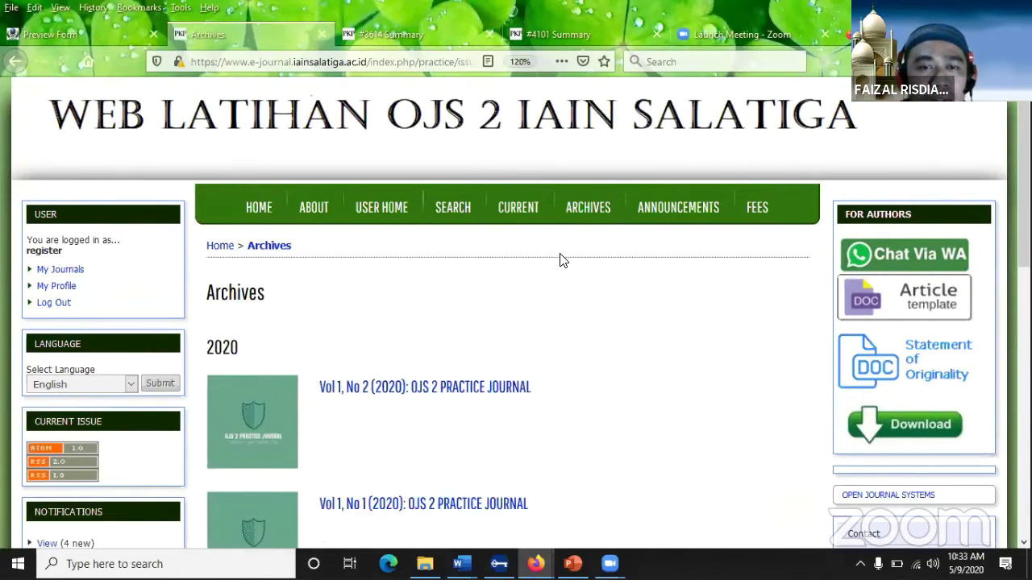
scroll(559, 261, down, 2)
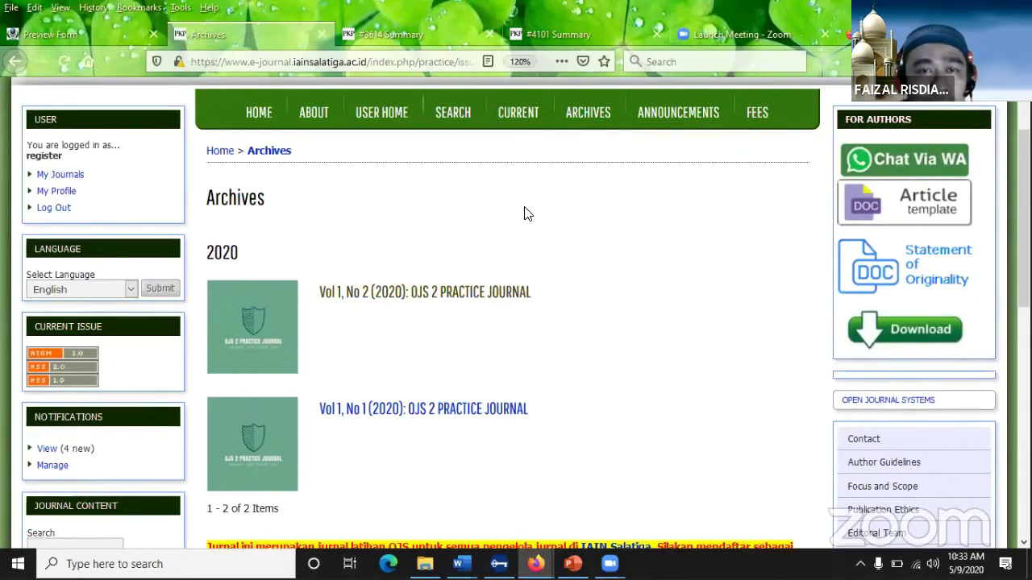
scroll(436, 280, down, 2)
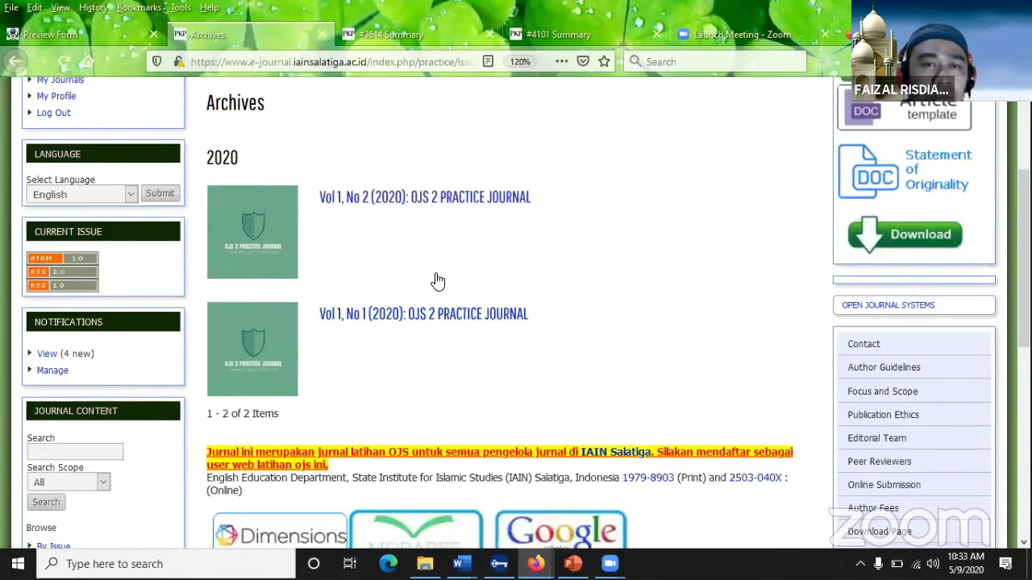
click(457, 198)
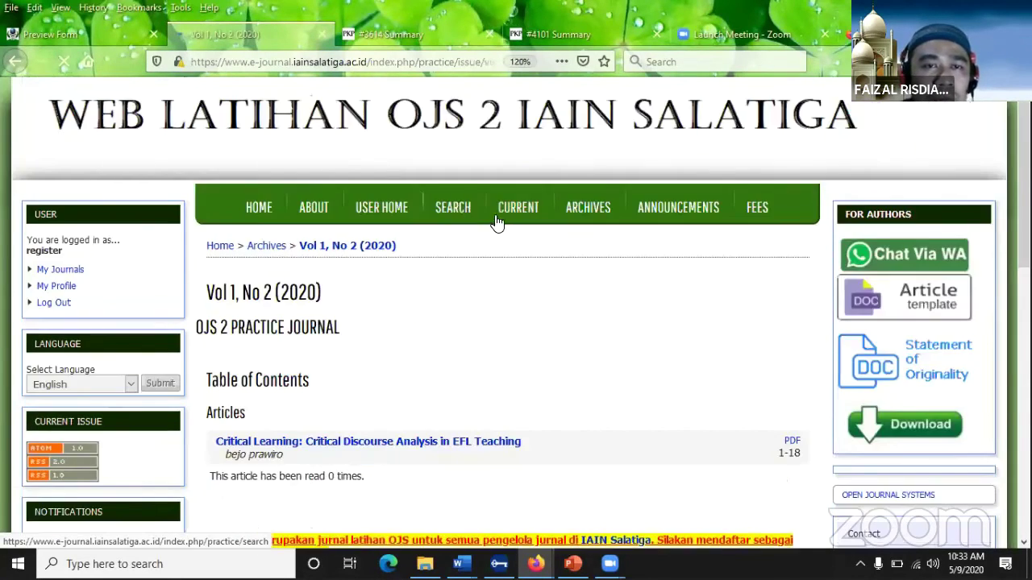
scroll(499, 223, down, 3)
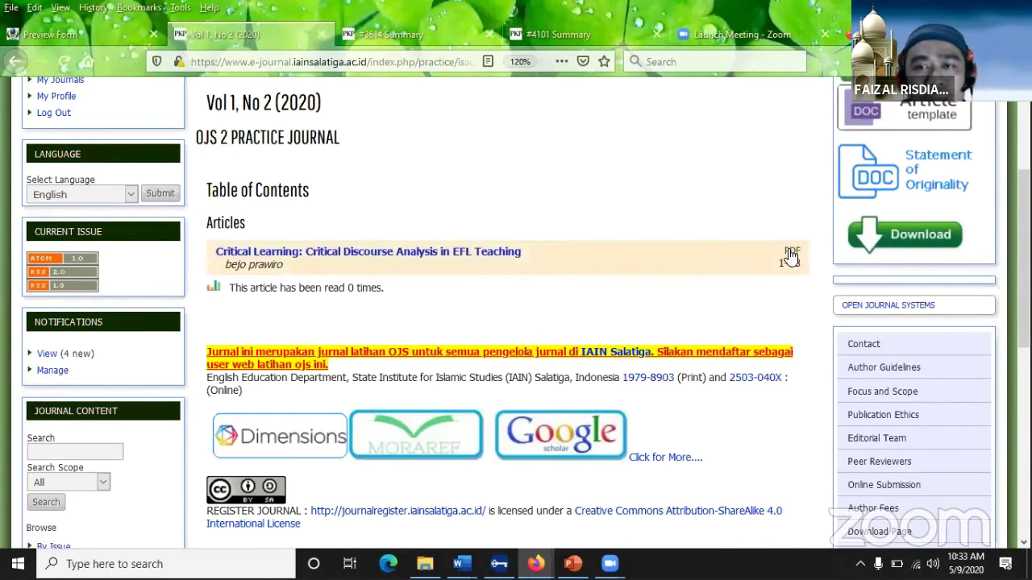
Step: Open the article "Critical Learning: Critical Discourse Analysis in EFL Teaching" and look through its abstract, full text link and references
click(472, 256)
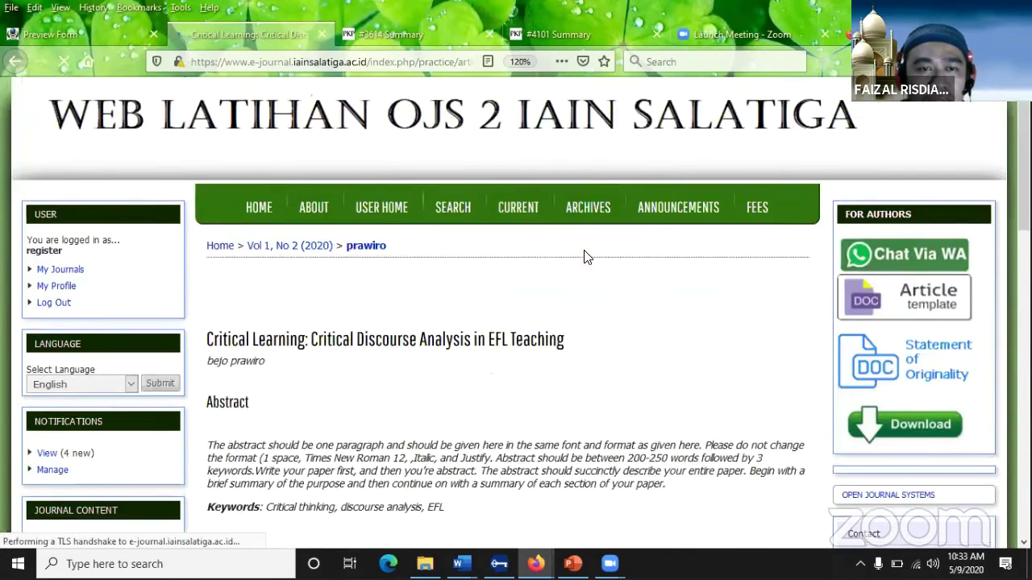
scroll(587, 251, down, 10)
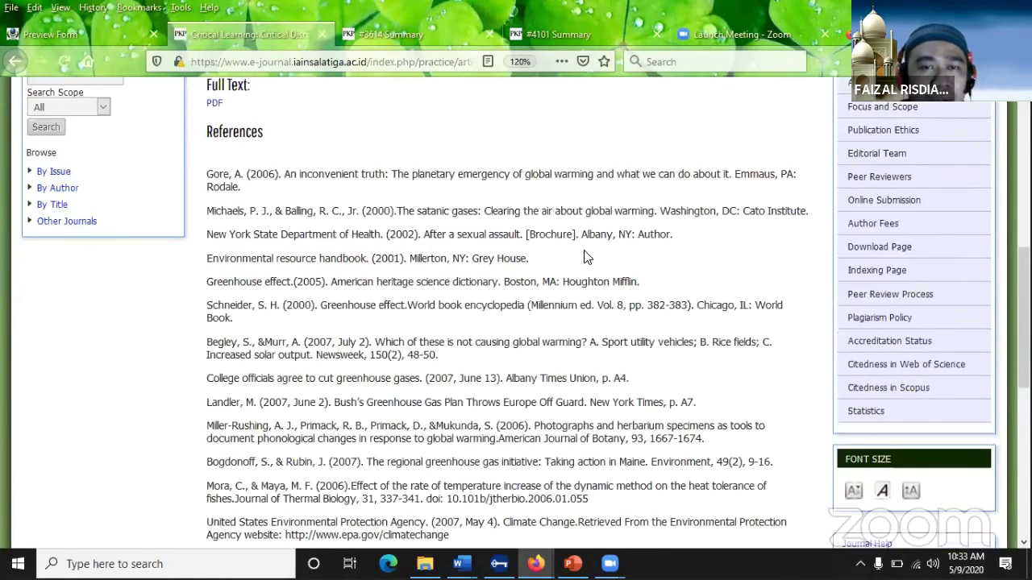
scroll(585, 257, down, 2)
scroll(582, 258, up, 15)
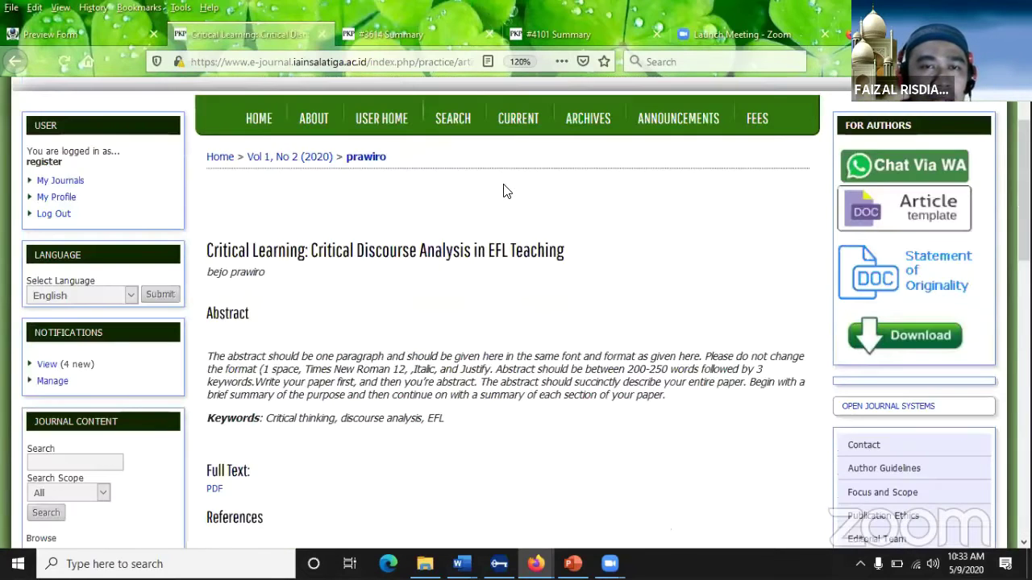
Step: Go to the user home and view the OJS 2 Practice Journal's submissions in review
click(390, 219)
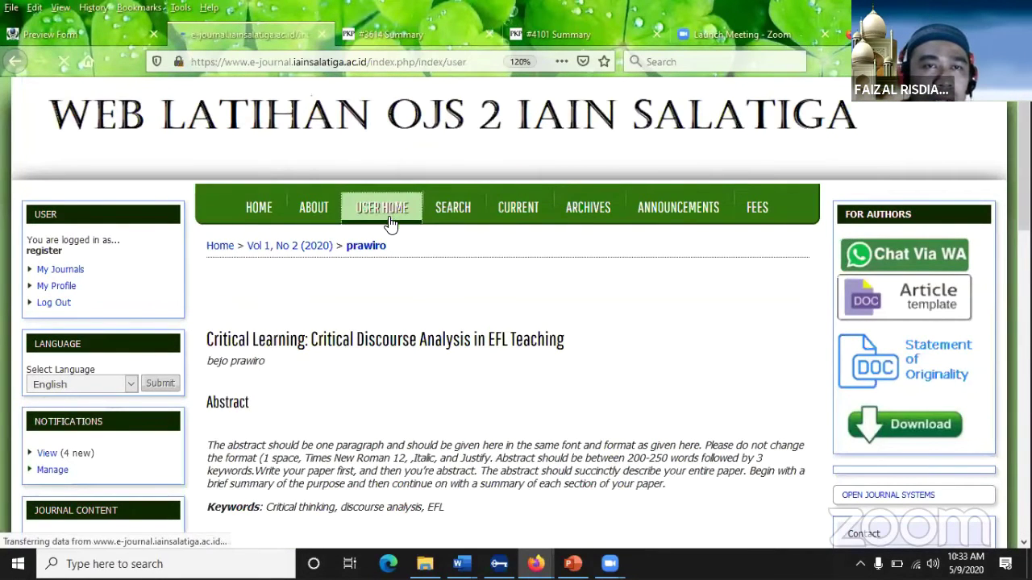
scroll(434, 242, down, 3)
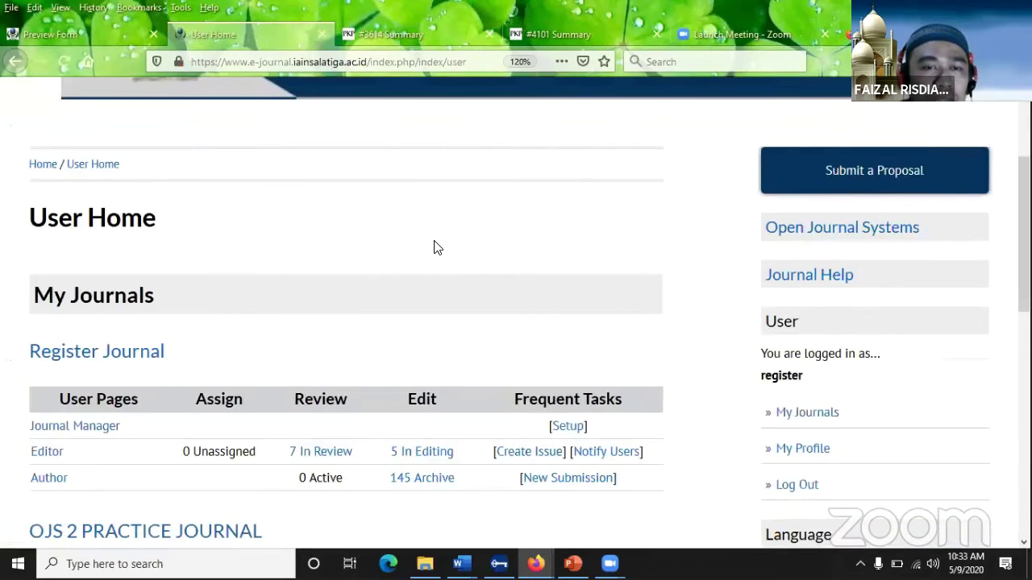
scroll(386, 282, down, 3)
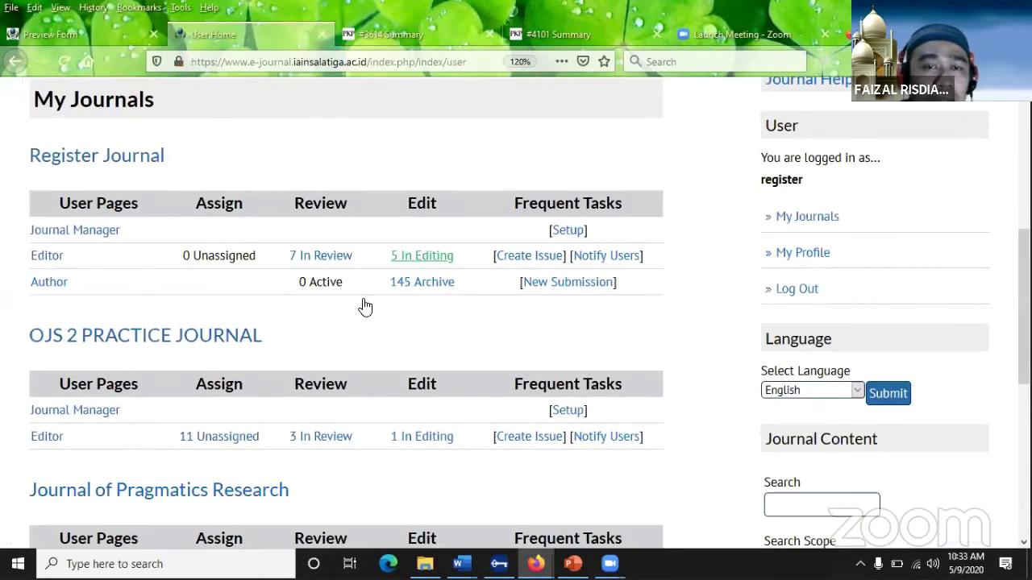
scroll(329, 347, down, 1)
click(329, 343)
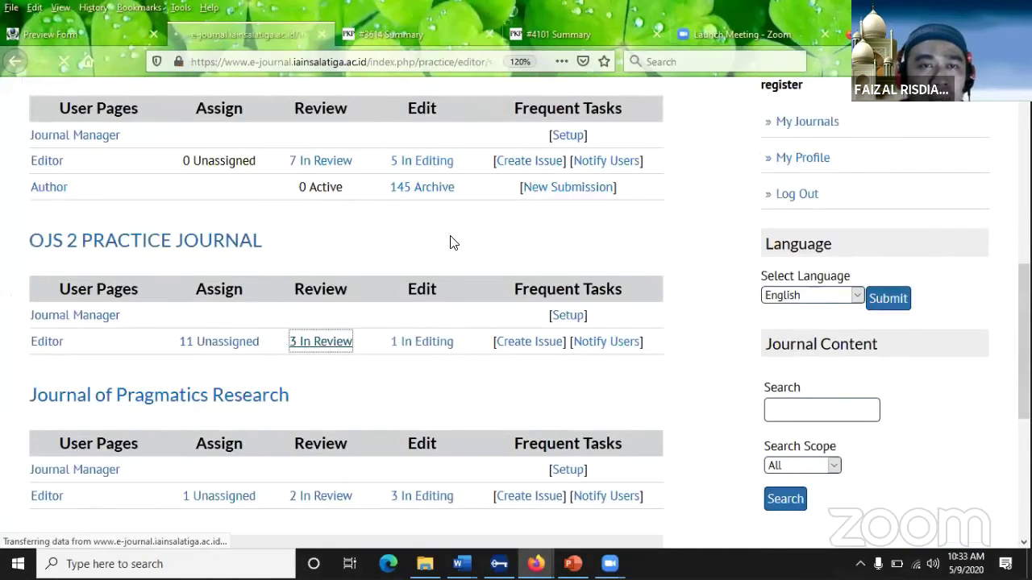
scroll(470, 244, down, 3)
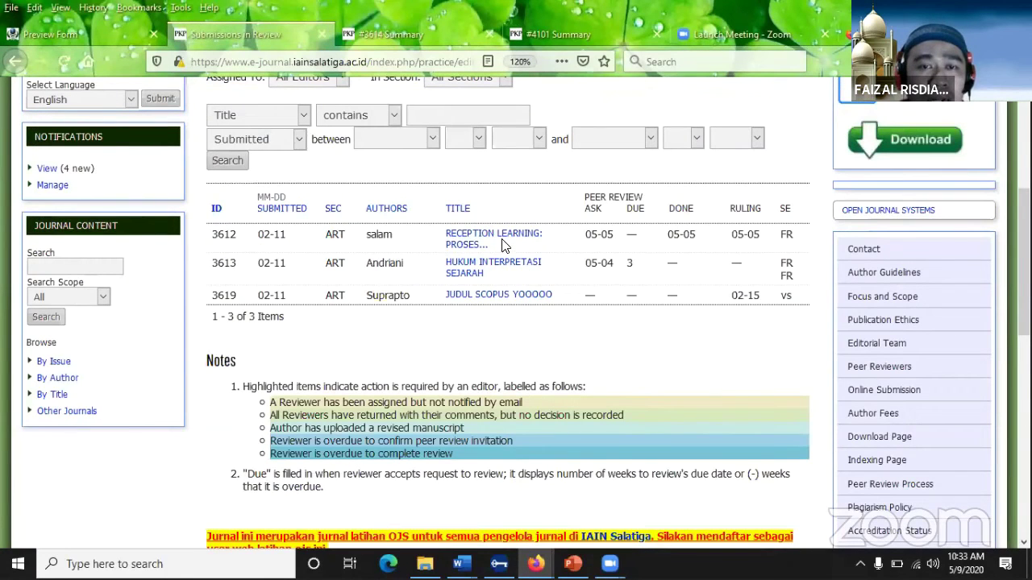
scroll(445, 156, up, 1)
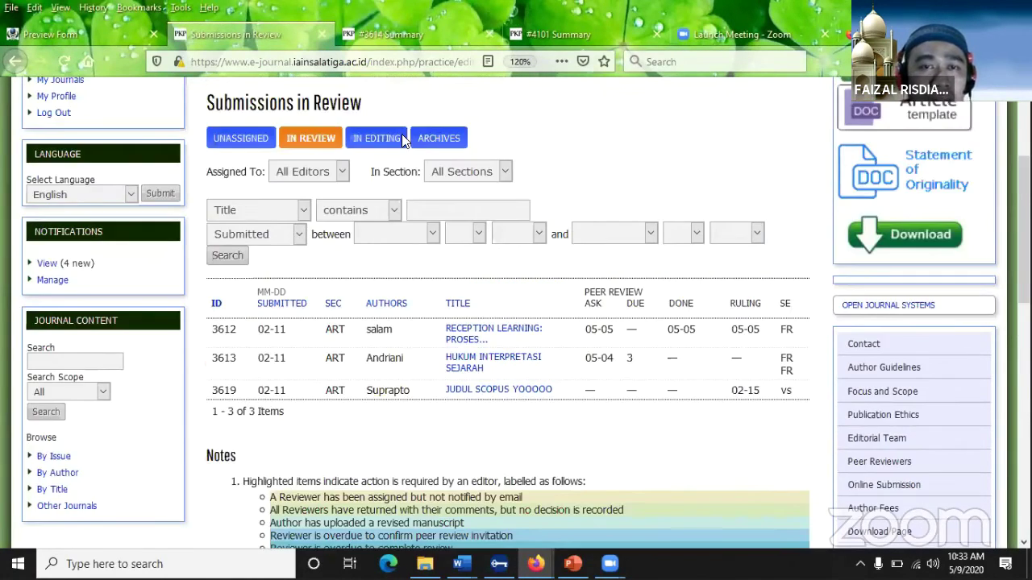
Step: View the OJS 2 Practice Journal's submissions in editing
click(379, 142)
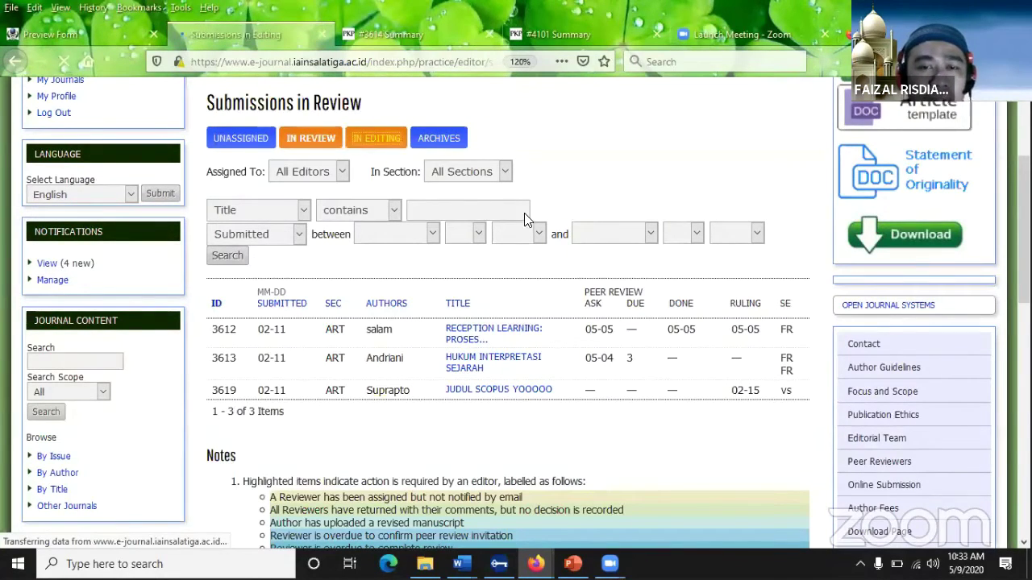
scroll(490, 253, down, 2)
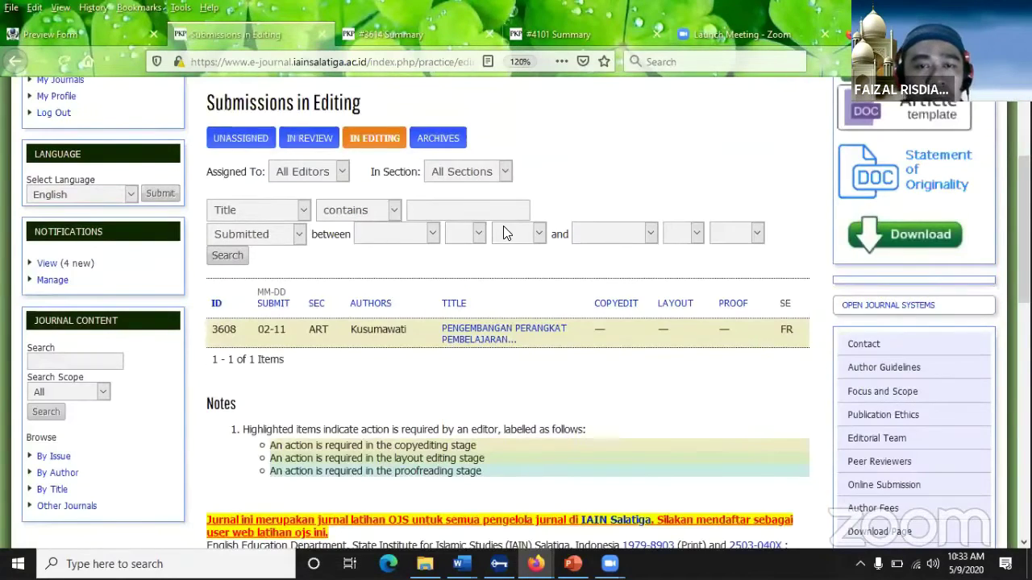
scroll(470, 223, up, 2)
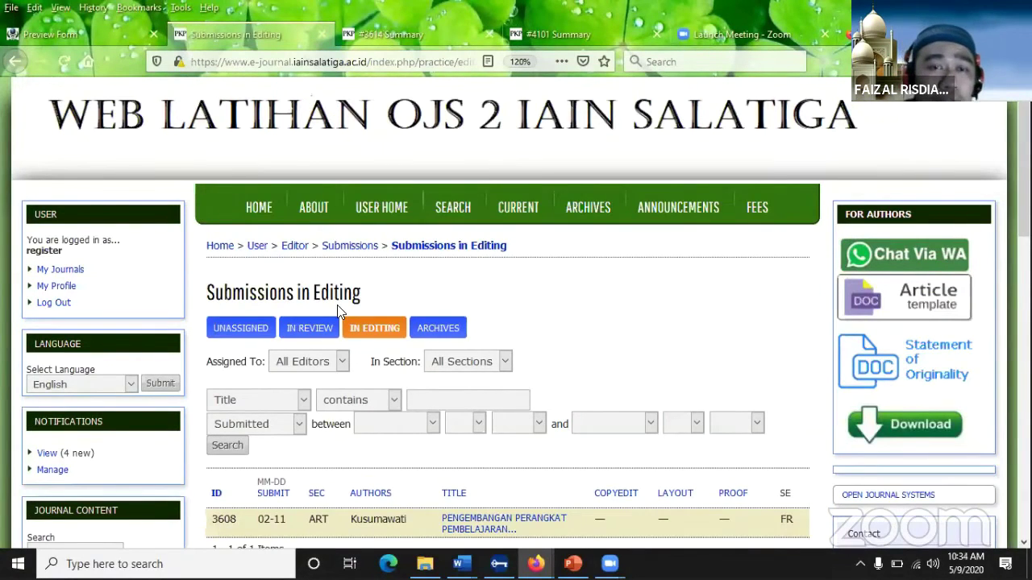
Step: Go to the editor home and open the table of contents of Vol 1, No 2 (2020) from the back issues
click(296, 247)
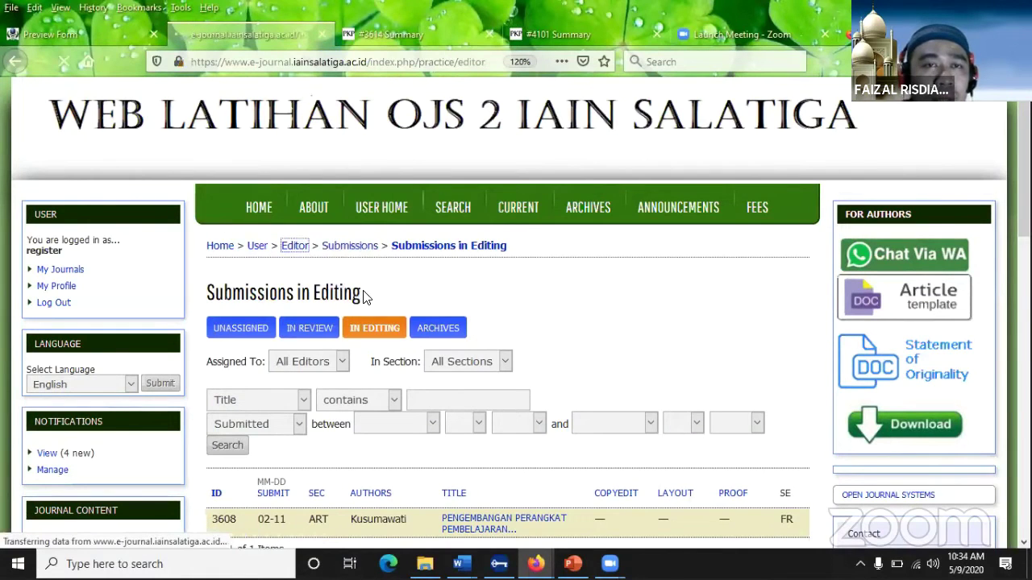
scroll(338, 310, down, 2)
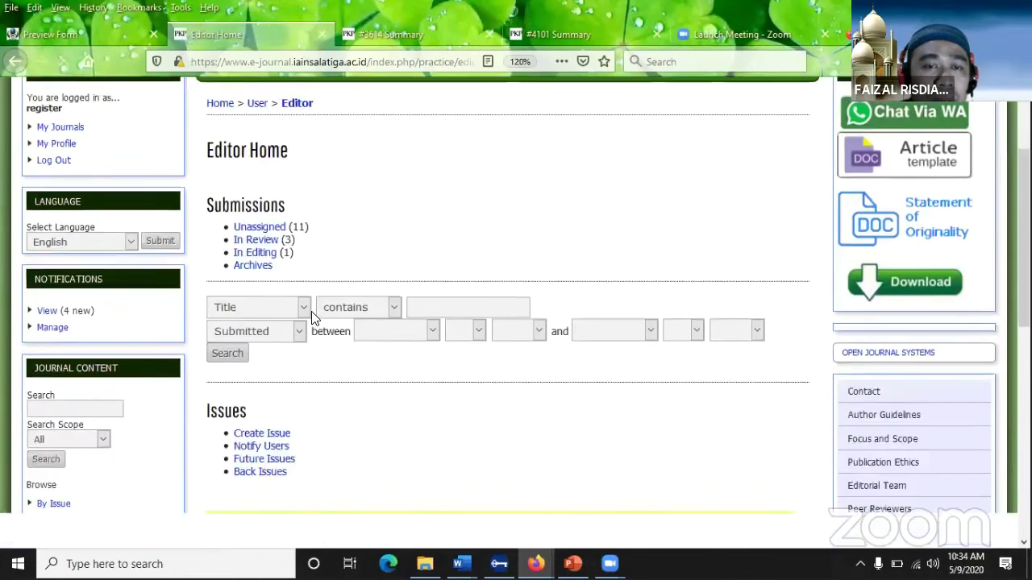
click(262, 425)
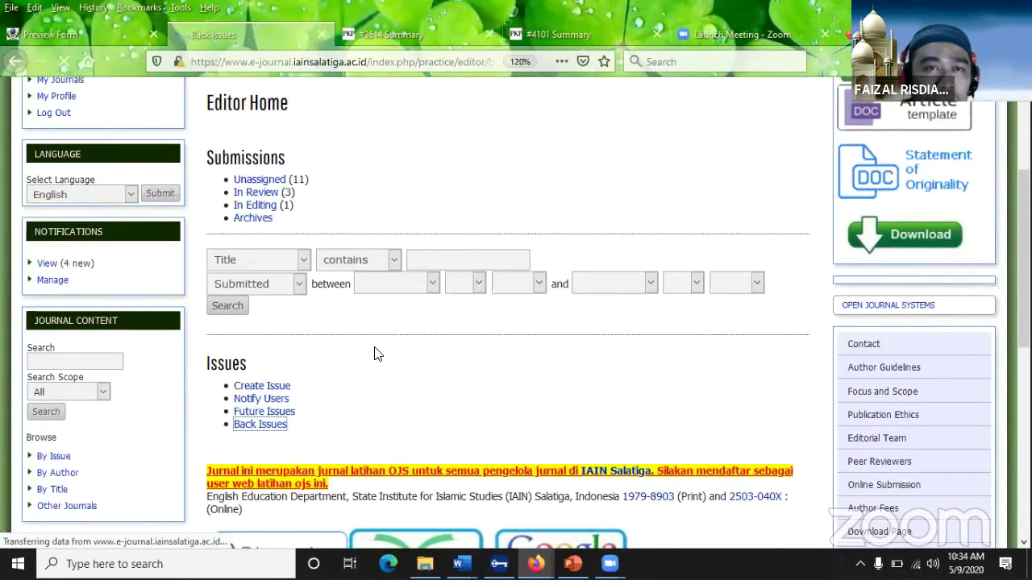
scroll(393, 321, down, 2)
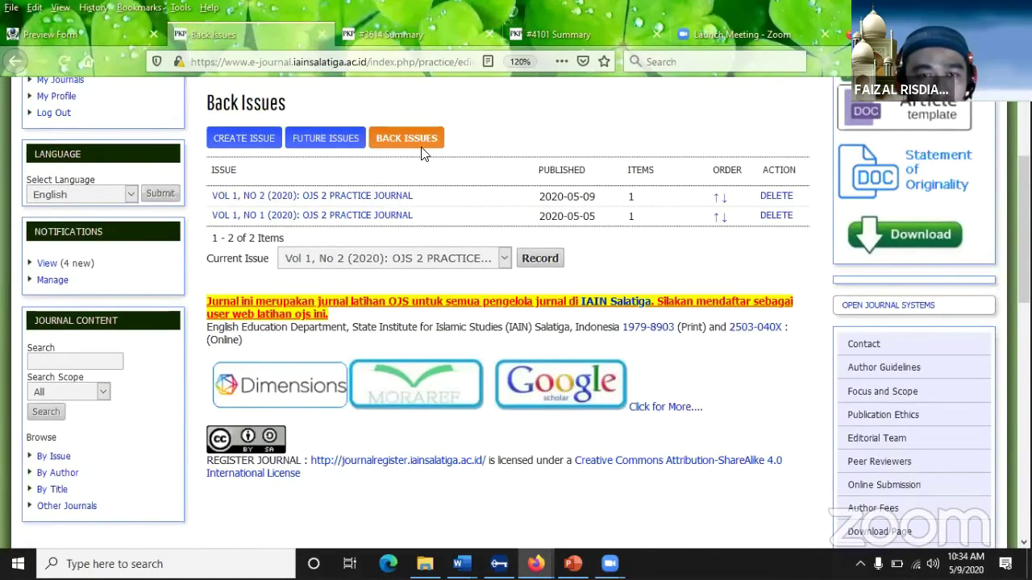
click(357, 201)
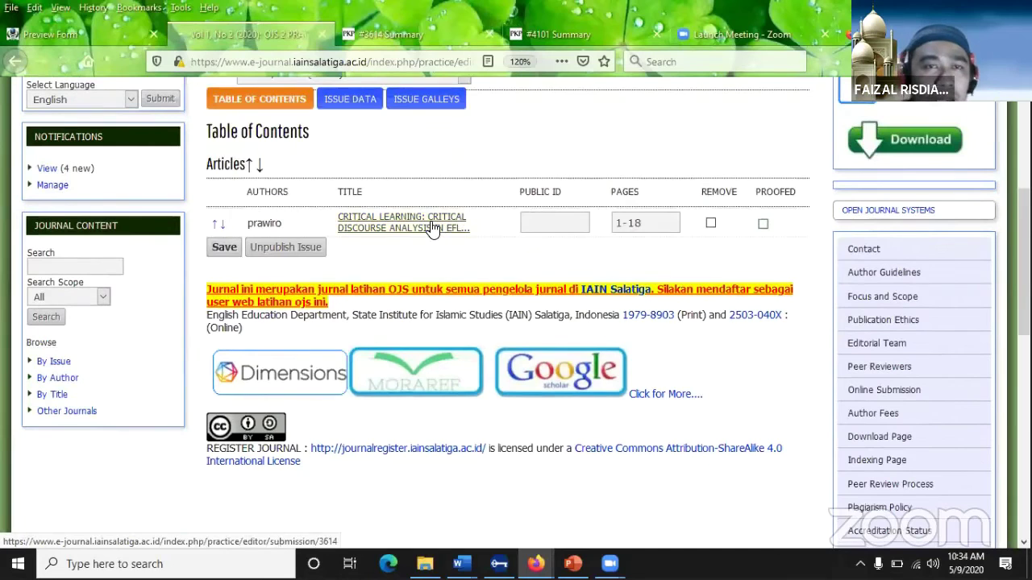
Step: Open the editing page of submission 3614 from the issue's article list and look through it to the Proofreading section
click(433, 229)
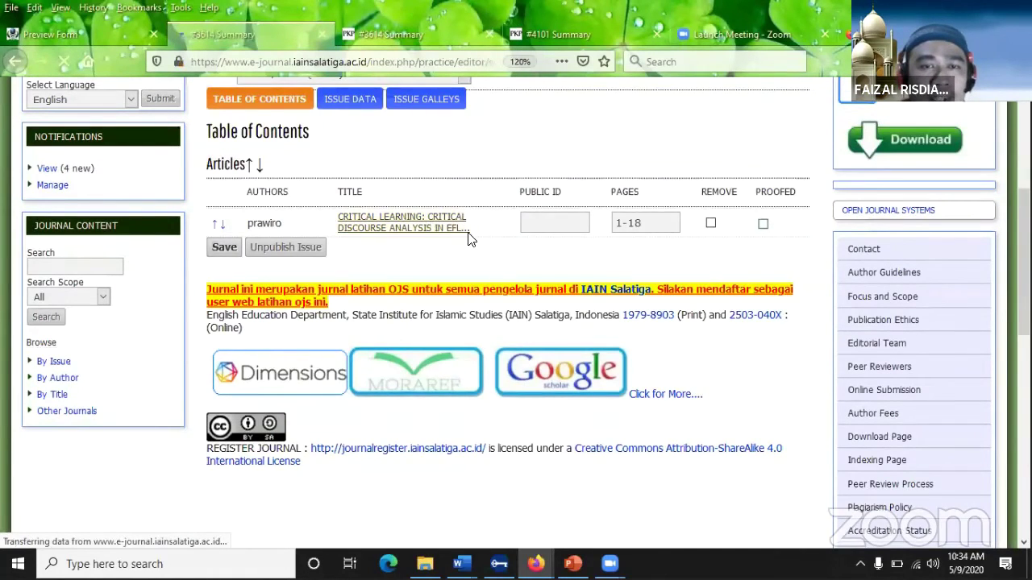
scroll(445, 202, down, 3)
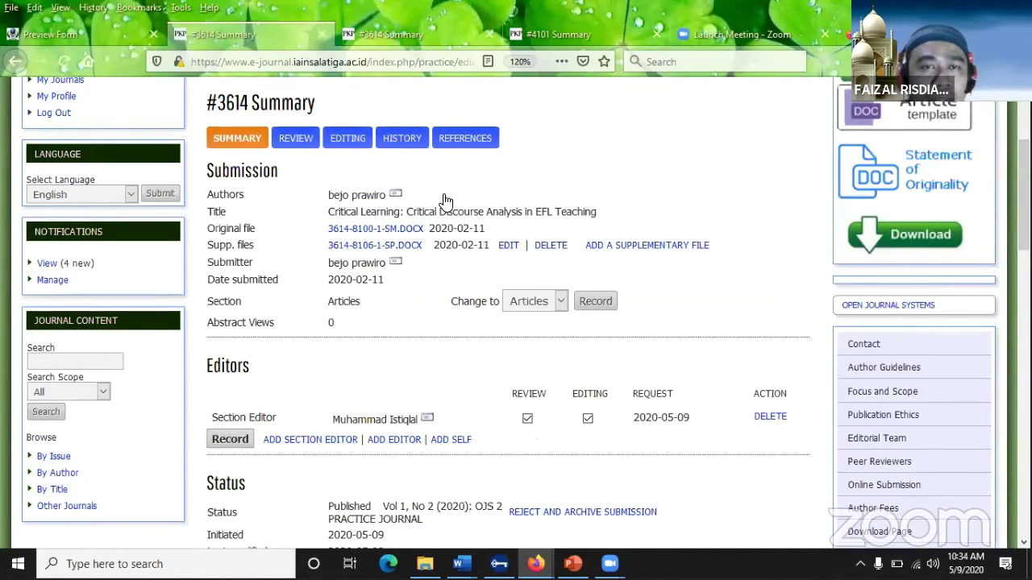
click(347, 138)
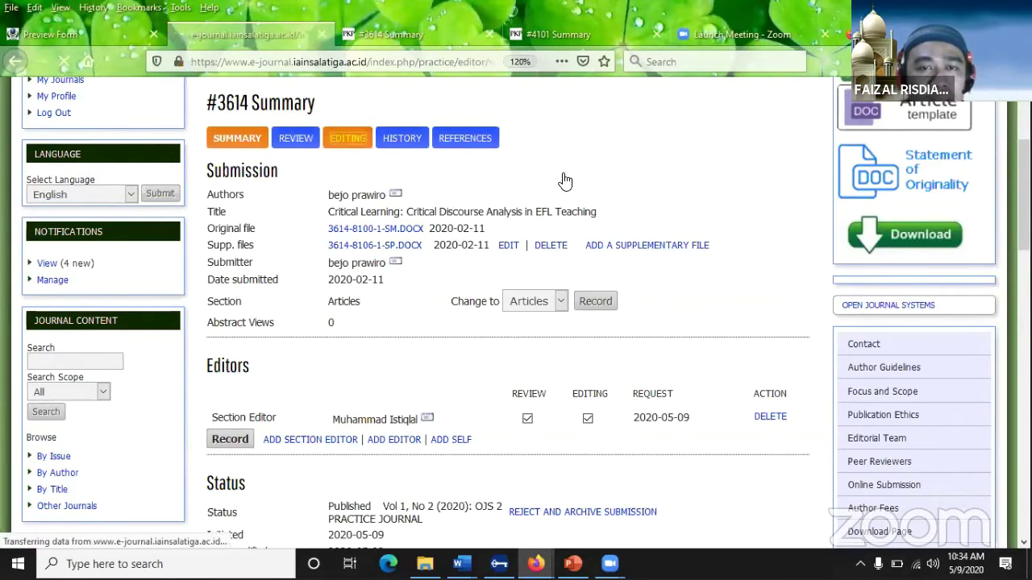
scroll(647, 205, down, 4)
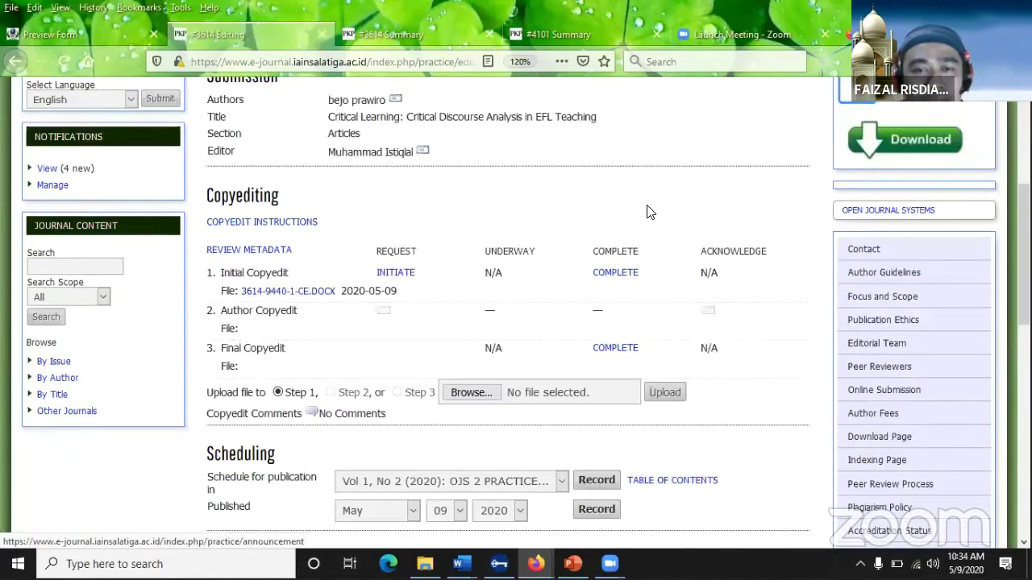
scroll(649, 212, down, 1)
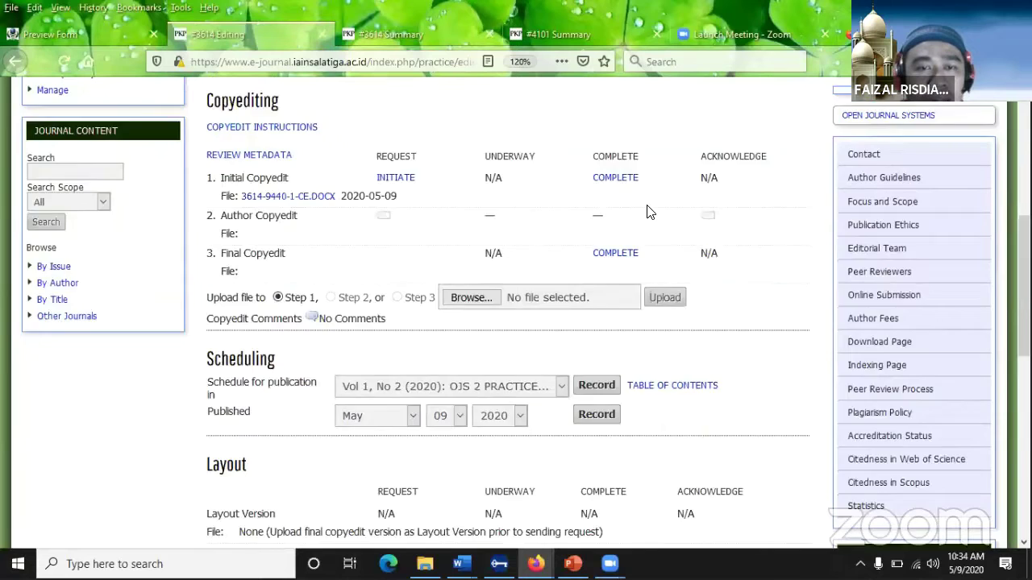
scroll(649, 211, down, 3)
scroll(649, 211, down, 2)
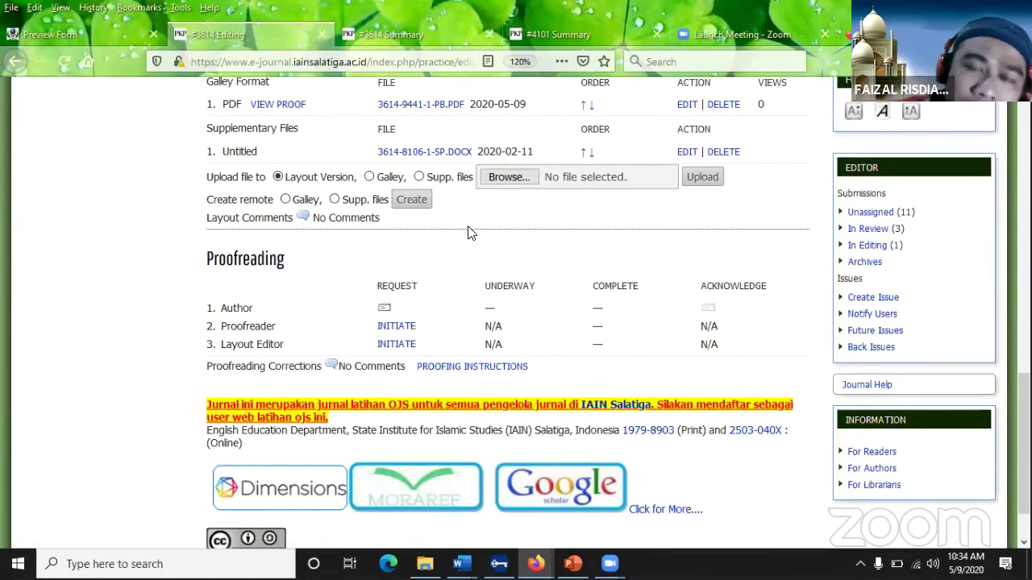
Step: Send the "[JP] Proofreading Request (Author)" email for submission 3614
click(387, 312)
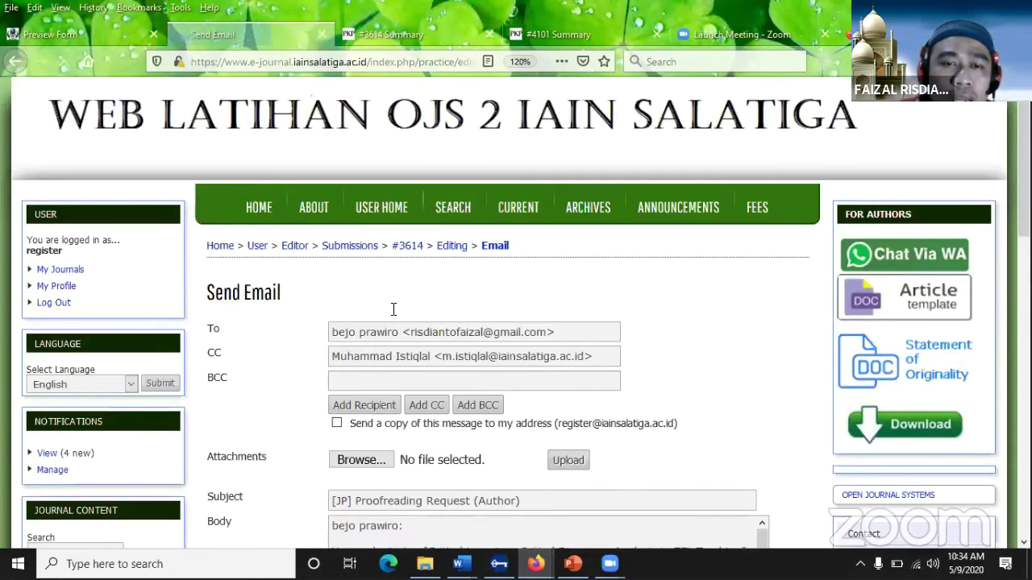
scroll(329, 447, down, 3)
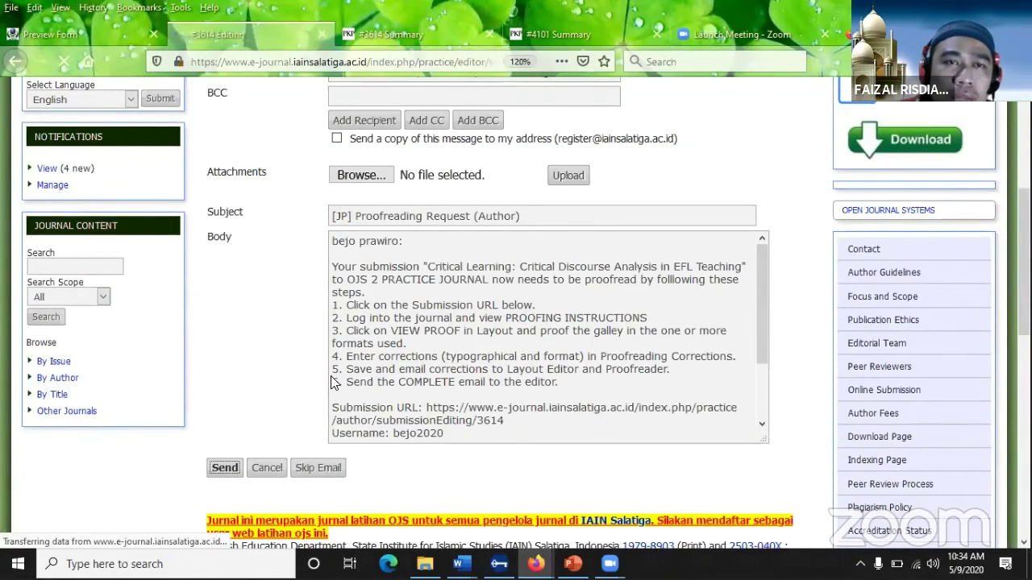
scroll(330, 383, down, 10)
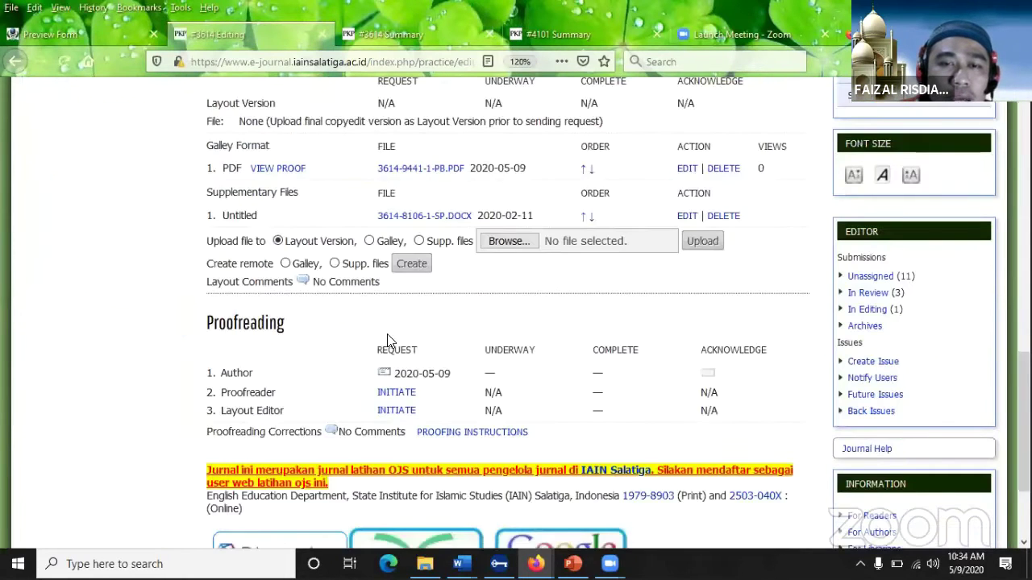
Step: Initiate the proofreader and layout editor proofreading stages for submission 3614
click(395, 329)
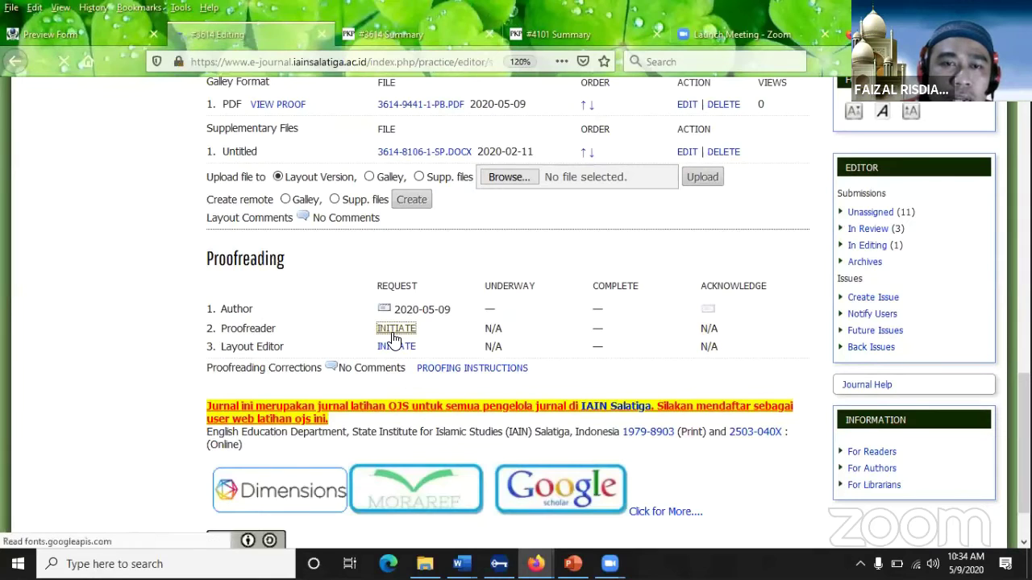
scroll(392, 339, down, 4)
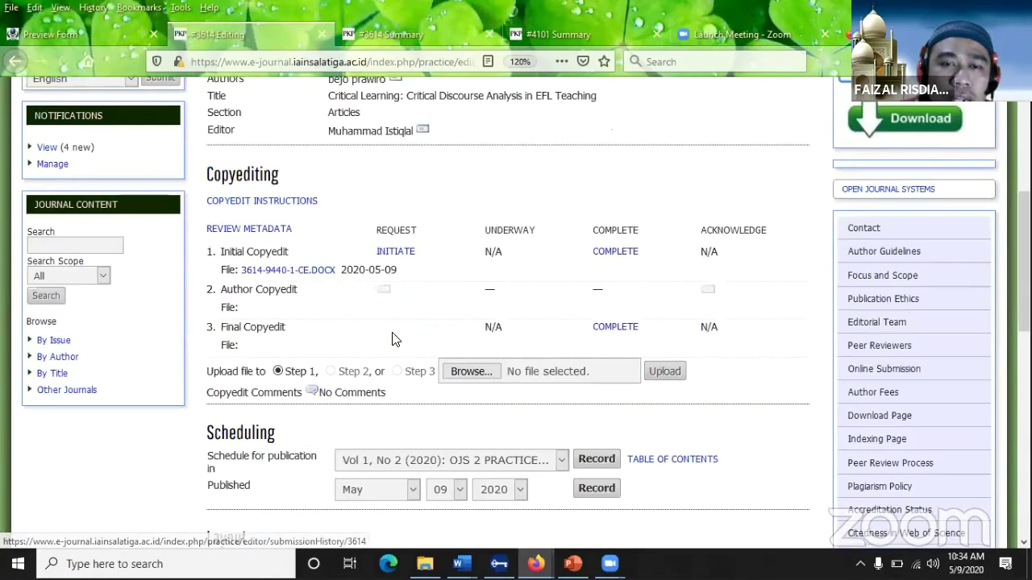
scroll(411, 350, down, 6)
click(410, 348)
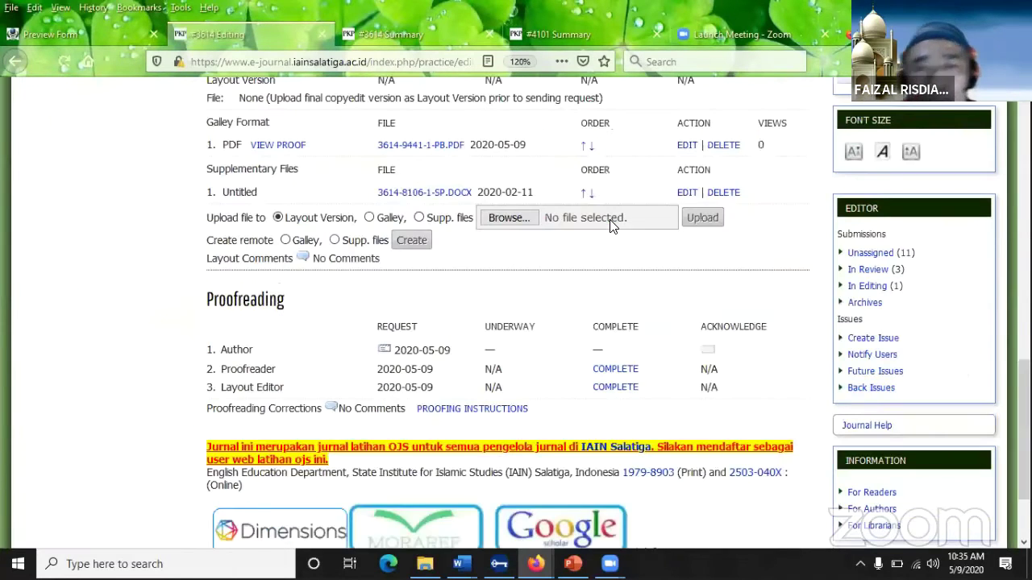
scroll(566, 237, down, 1)
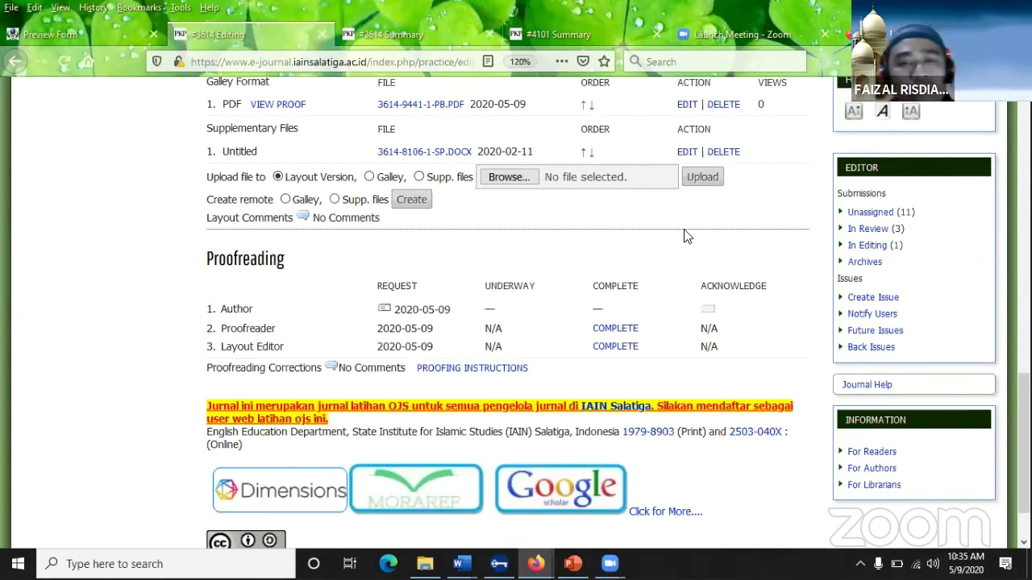
scroll(736, 267, up, 10)
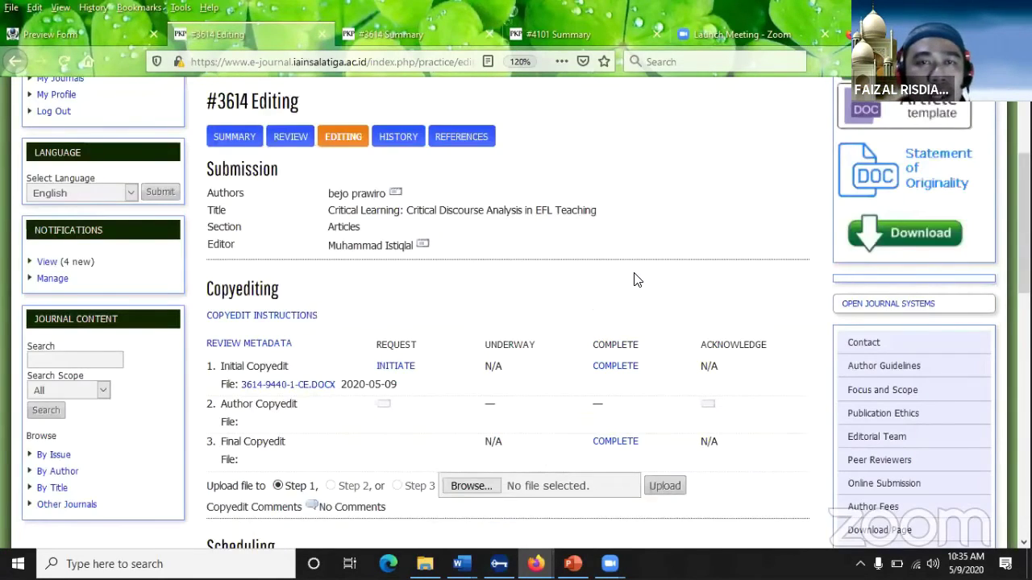
scroll(634, 280, up, 3)
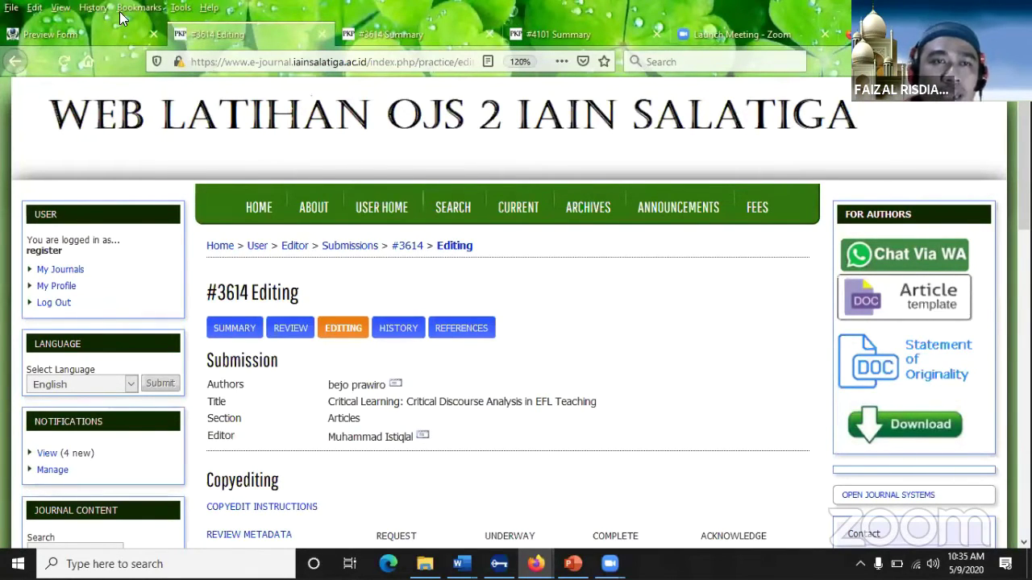
Step: Return to the open Register Journal review form preview and go from there to the user home
click(79, 26)
scroll(250, 170, up, 20)
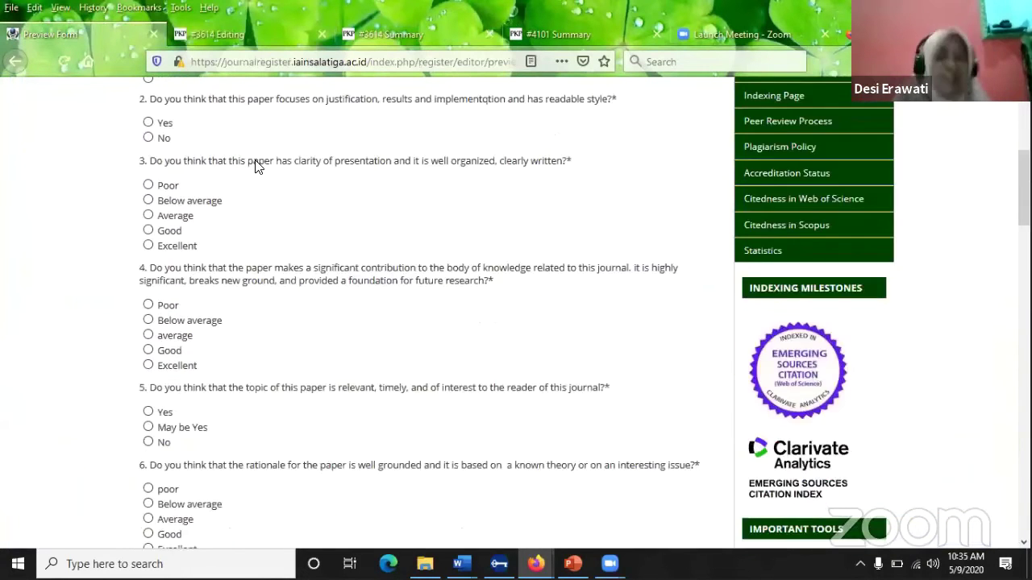
click(262, 193)
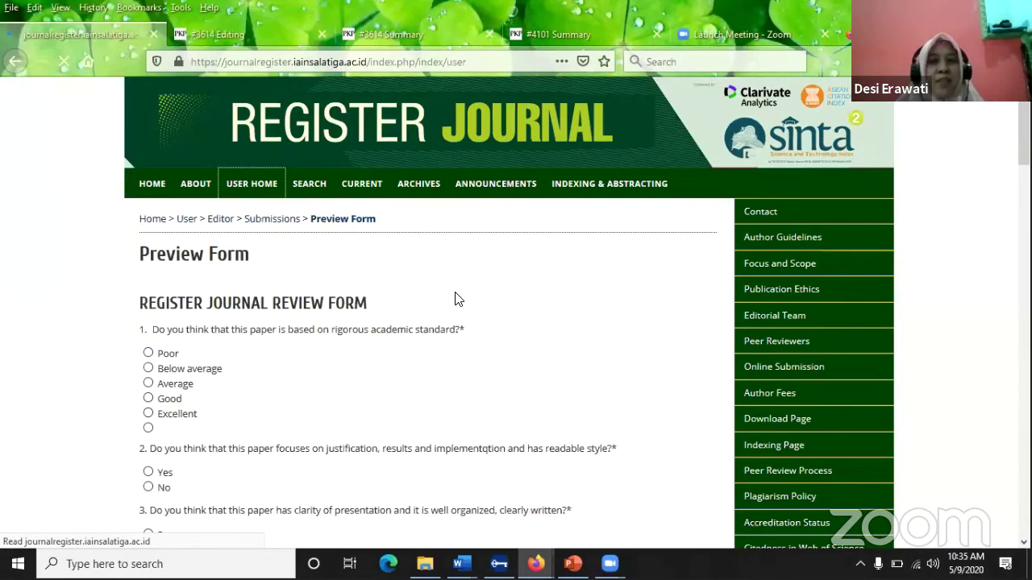
mouse_move(614, 563)
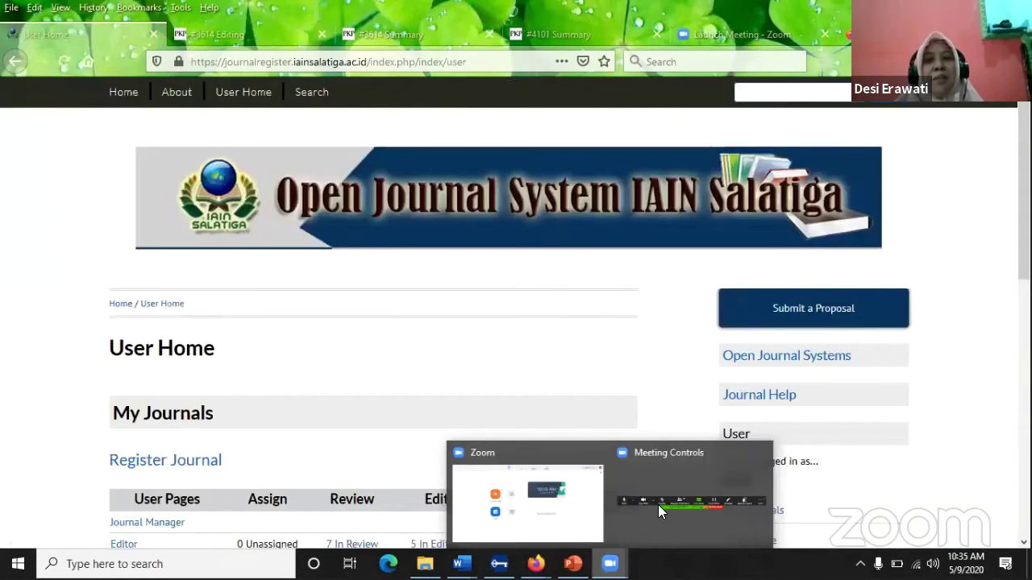
click(548, 349)
scroll(548, 349, down, 3)
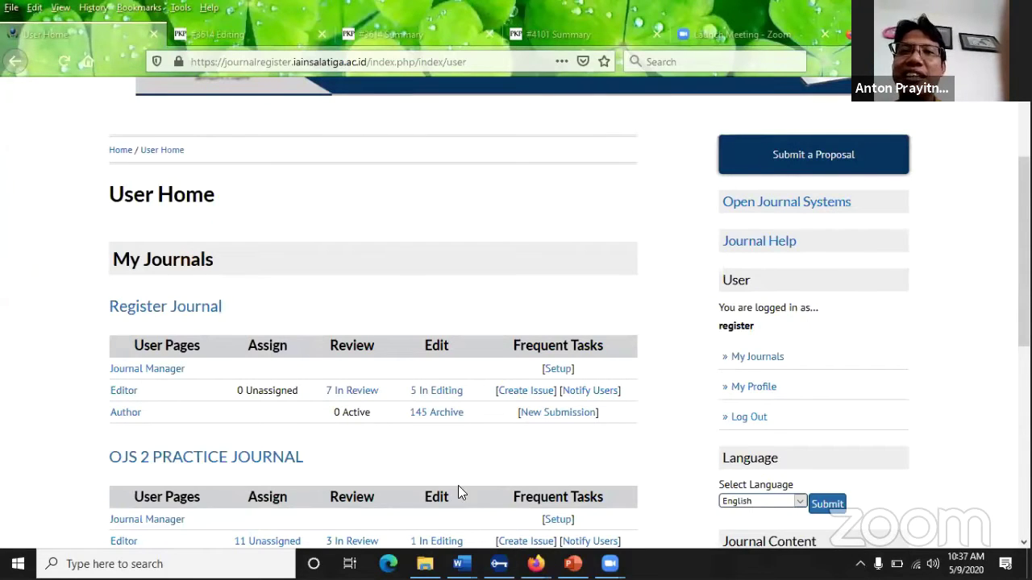
Step: Switch to File Explorer and open the Word document "4 A CONTOH CATATAN LENGKAP SEORANG EDITOR" from the OJS 2 training archive folder
mouse_move(425, 563)
click(445, 520)
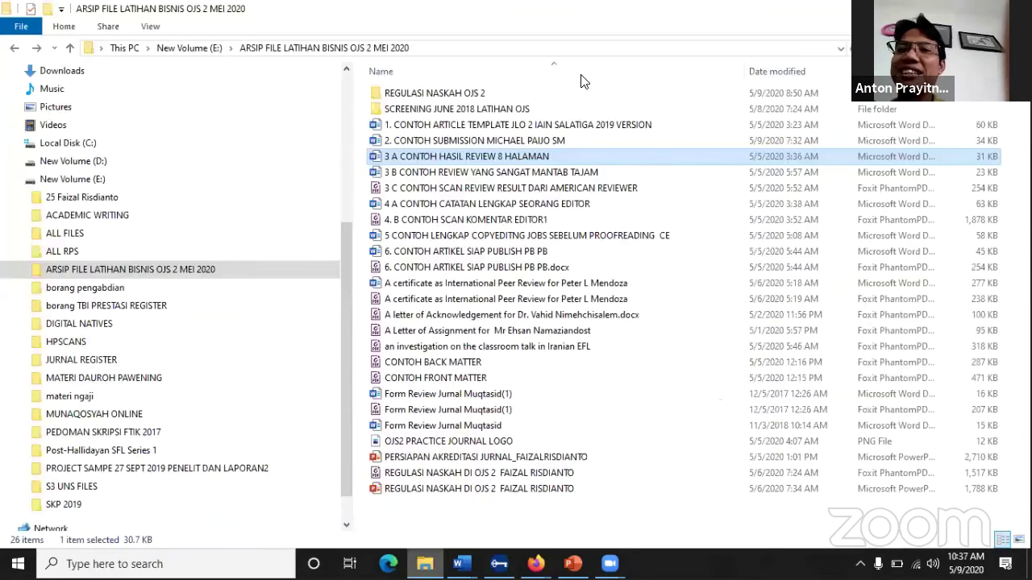
click(533, 172)
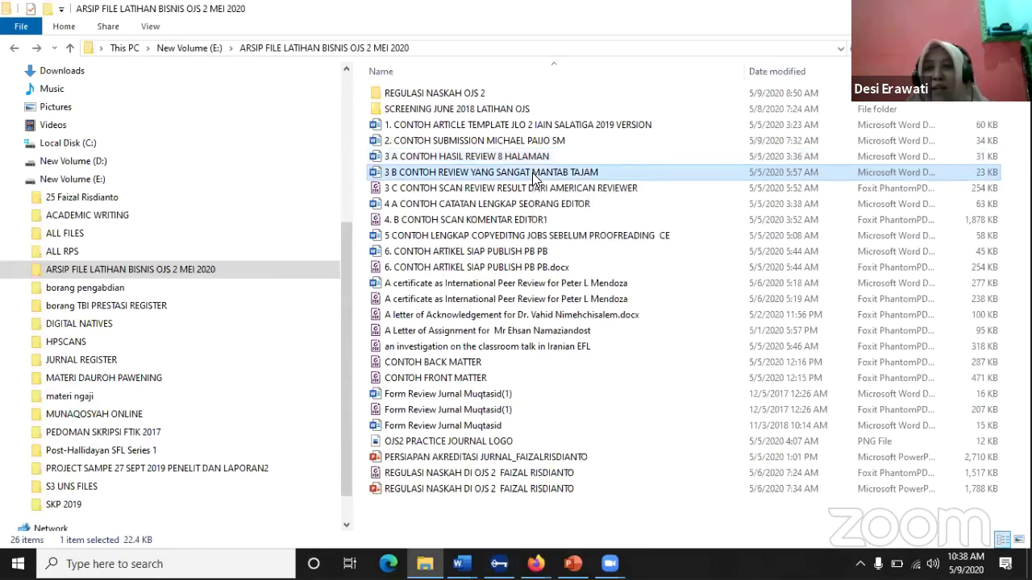
click(505, 206)
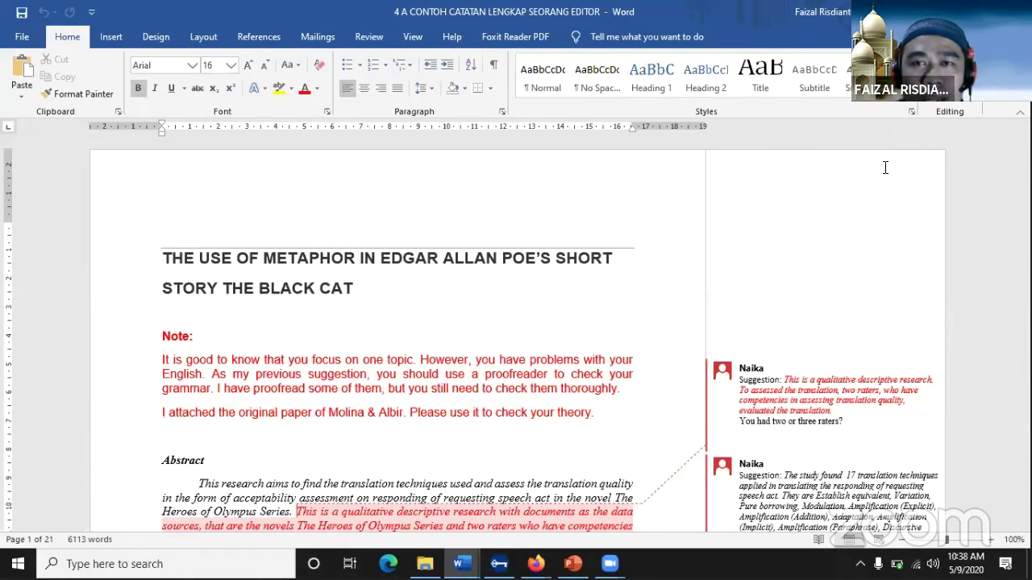
Step: Check the open "3 A CONTOH HASIL REVIEW 8 HALAMAN" document and the sample submission, and return to the "4 A" editor's notes document
key(alt+Tab)
scroll(927, 227, up, 10)
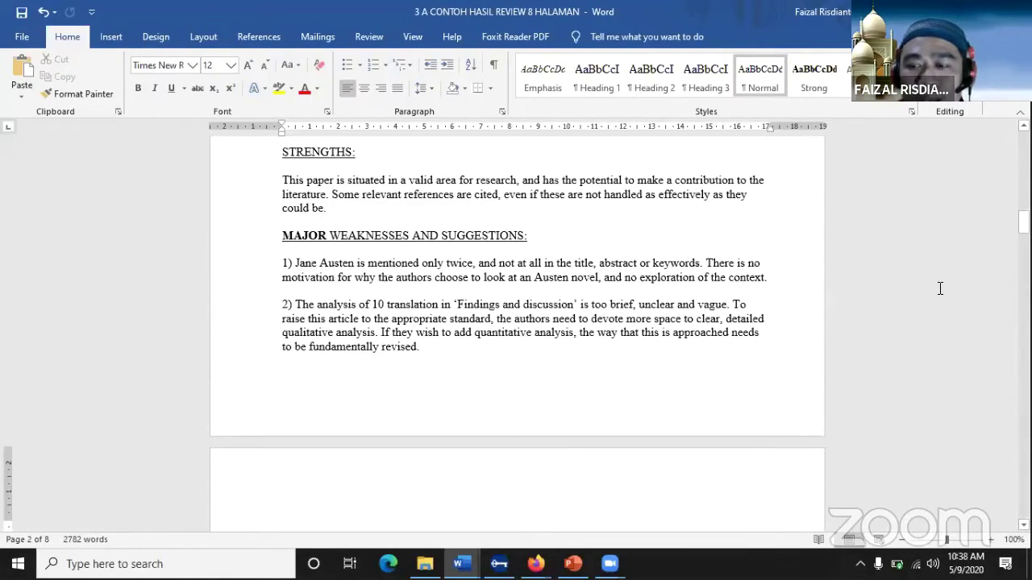
click(944, 195)
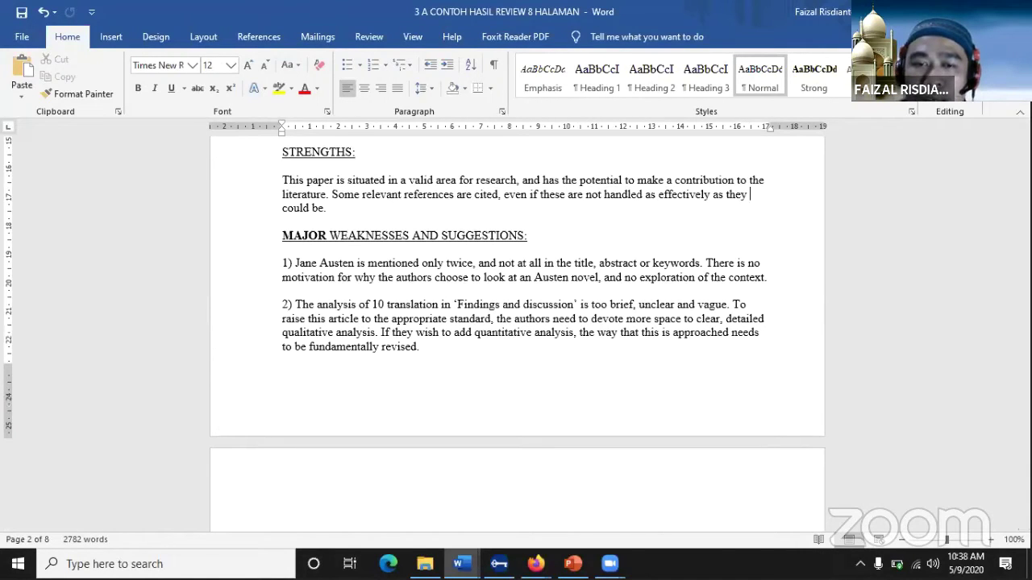
mouse_move(458, 563)
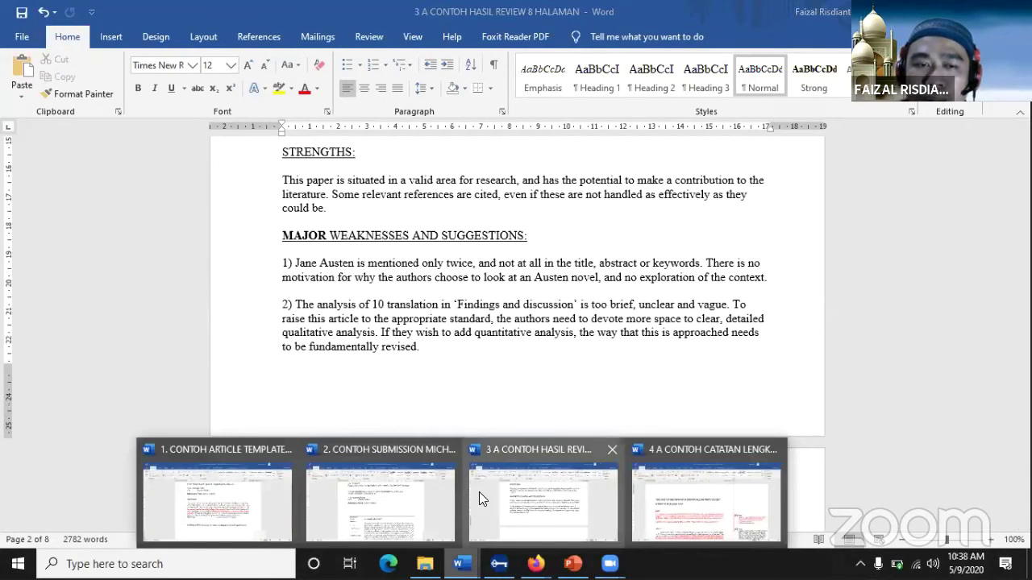
click(430, 488)
mouse_move(459, 563)
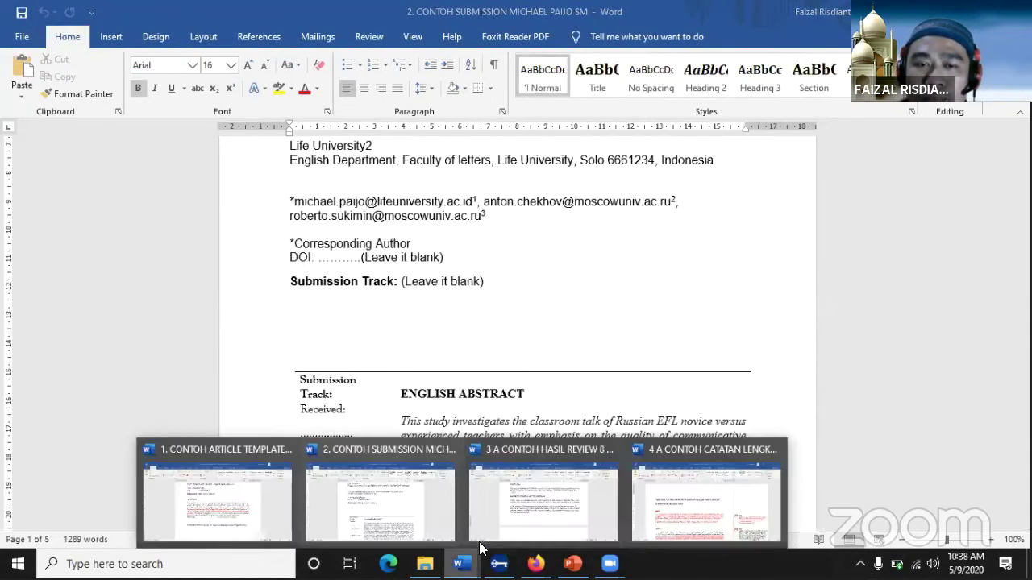
click(691, 501)
Step: Examine the editor's red note, marked-up abstract and margin comments from the title through page 2, dismissing the low-battery notice
mouse_move(848, 372)
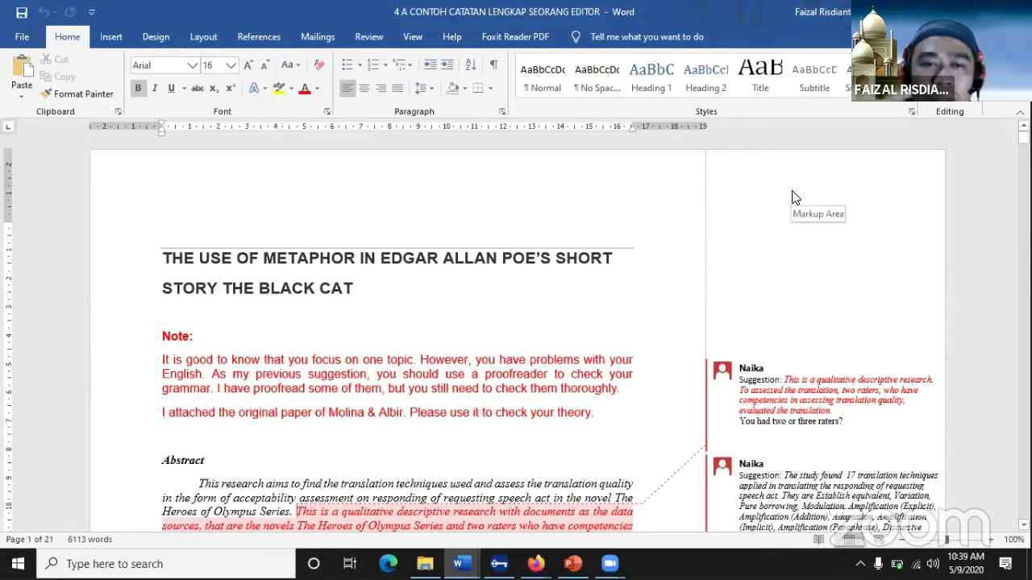
scroll(756, 192, down, 1)
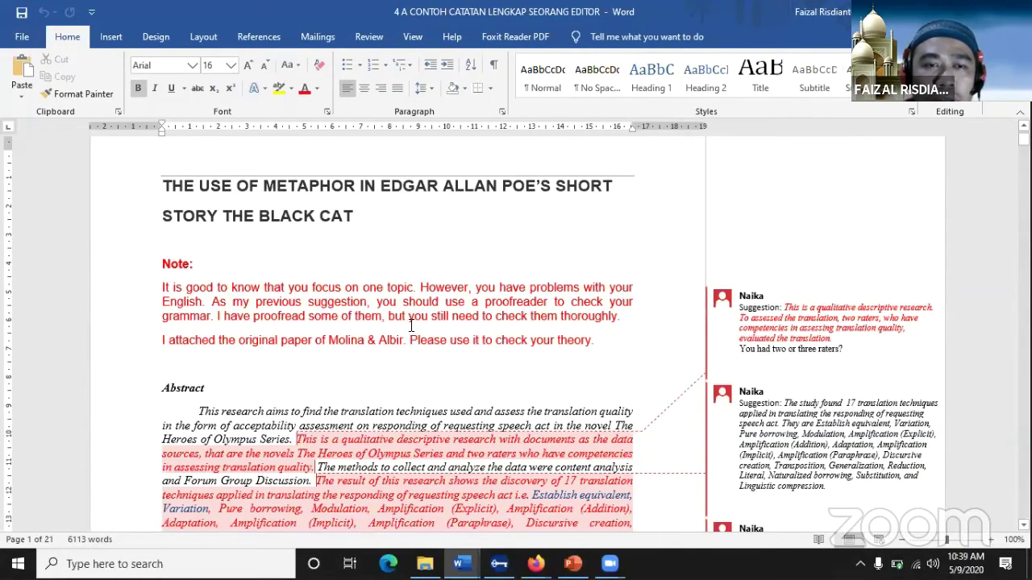
scroll(540, 318, down, 1)
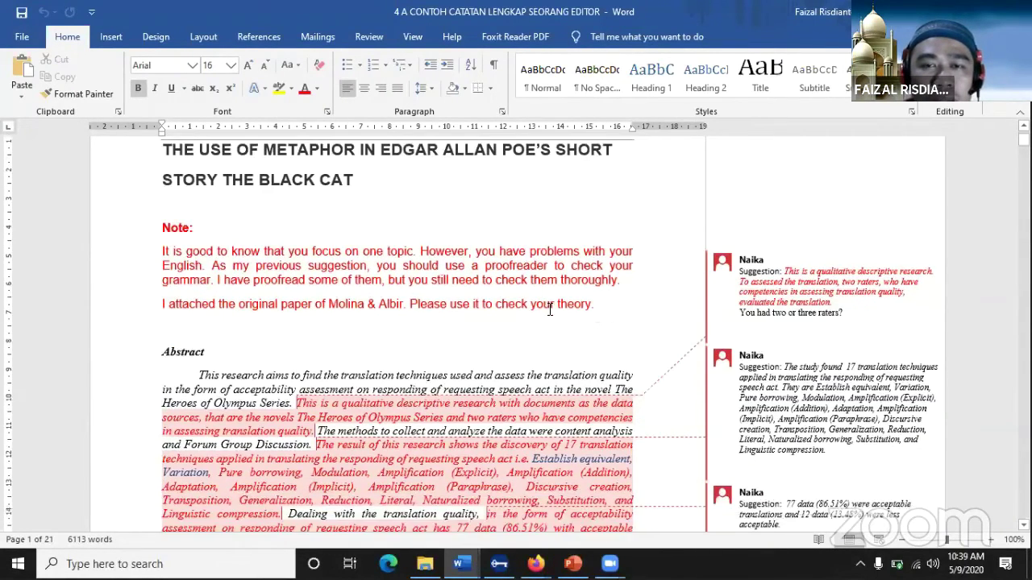
scroll(553, 304, down, 1)
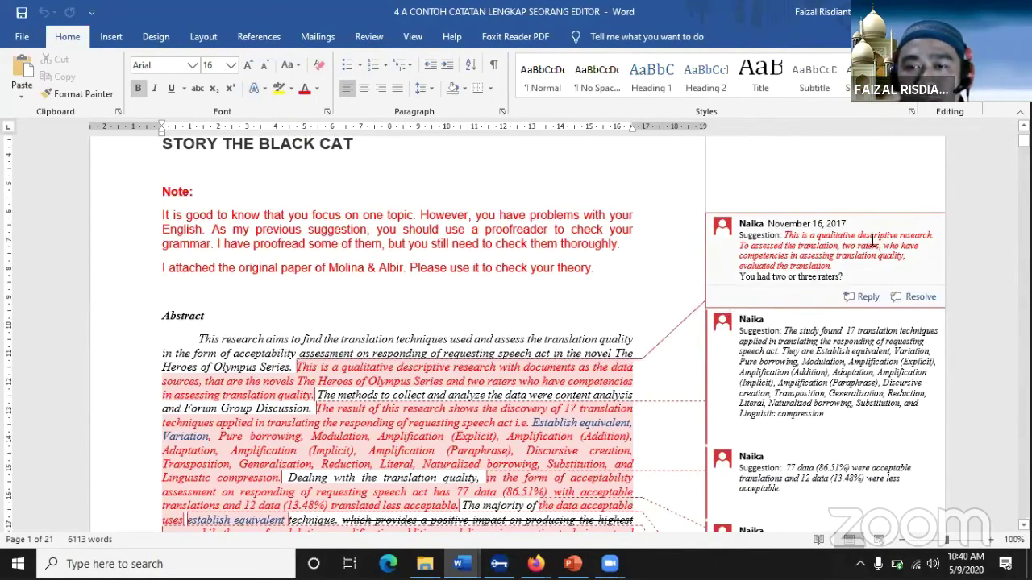
scroll(872, 238, down, 5)
scroll(872, 241, down, 15)
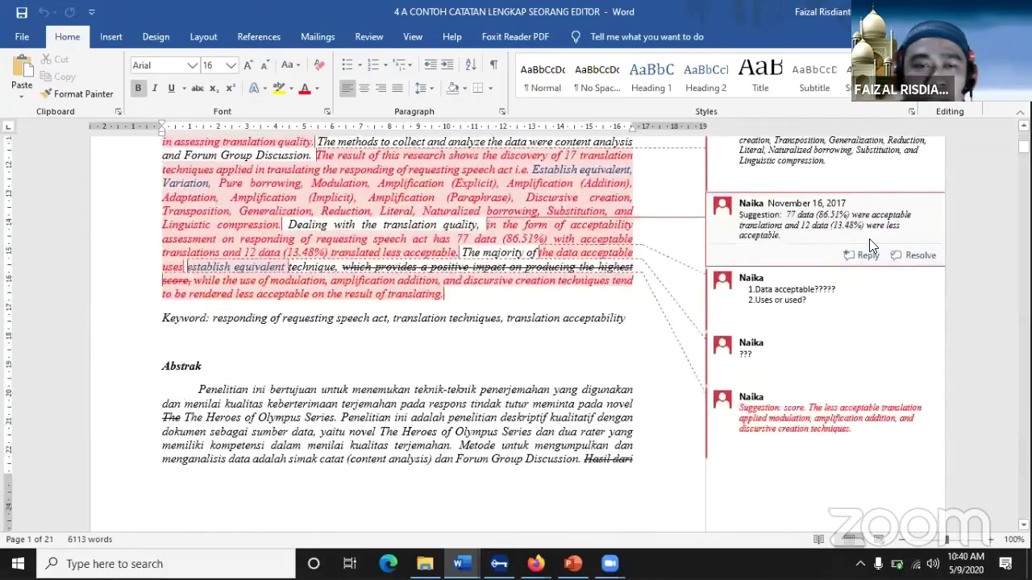
scroll(870, 246, down, 5)
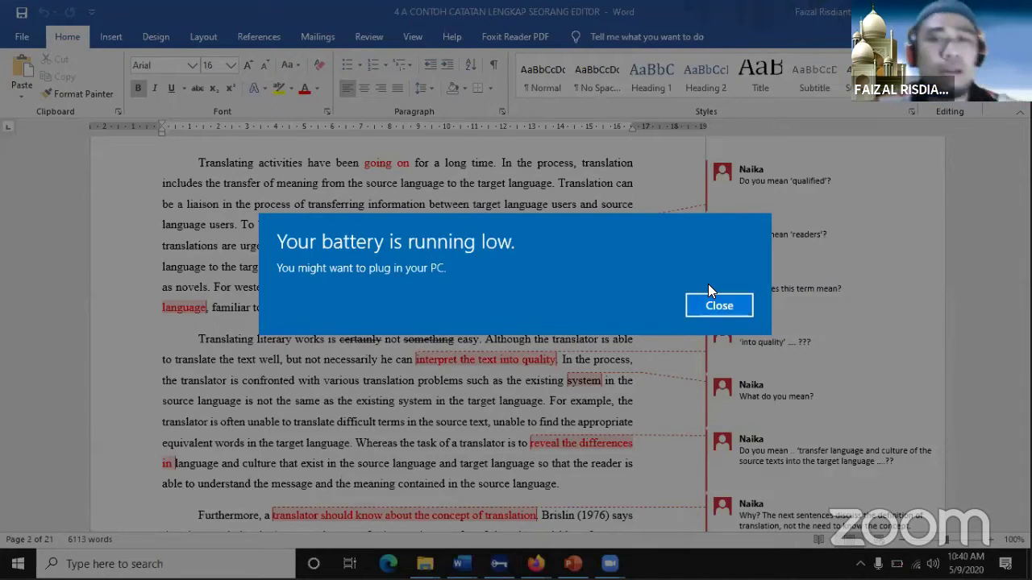
click(711, 303)
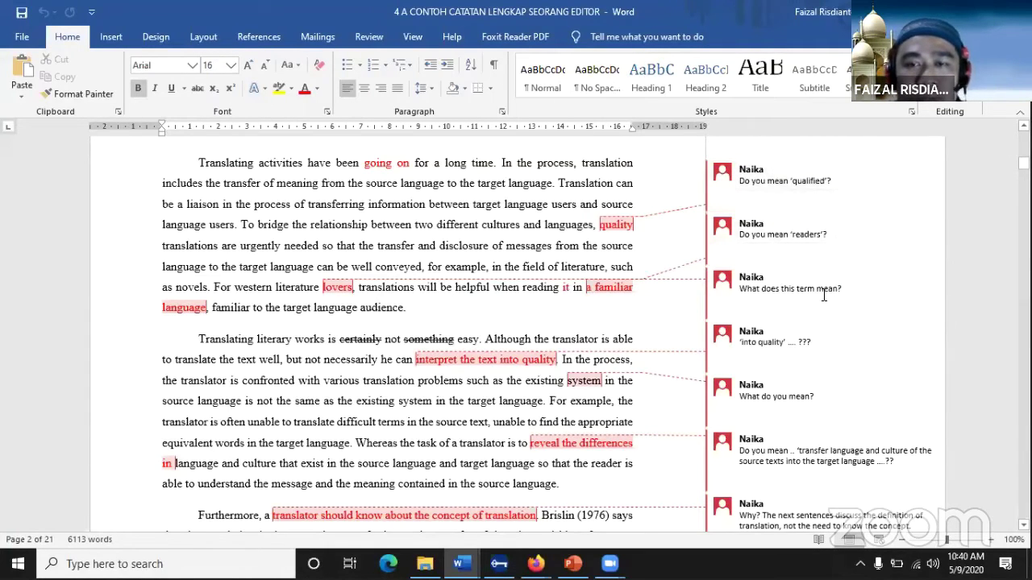
Step: Examine the reviewer's comments attached to the highlighted passages of the English abstract on the first page
click(767, 273)
scroll(719, 275, up, 10)
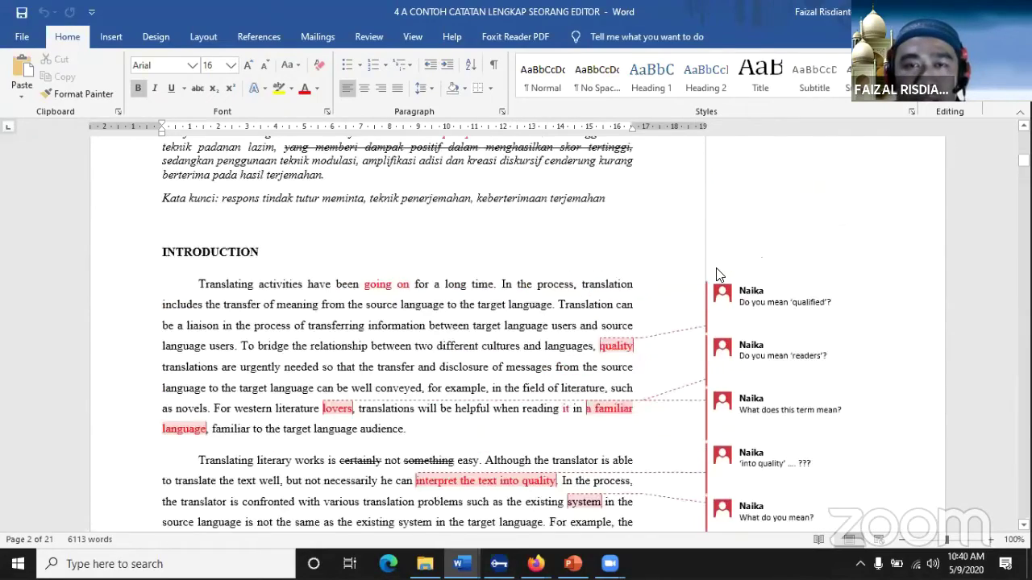
scroll(719, 275, up, 7)
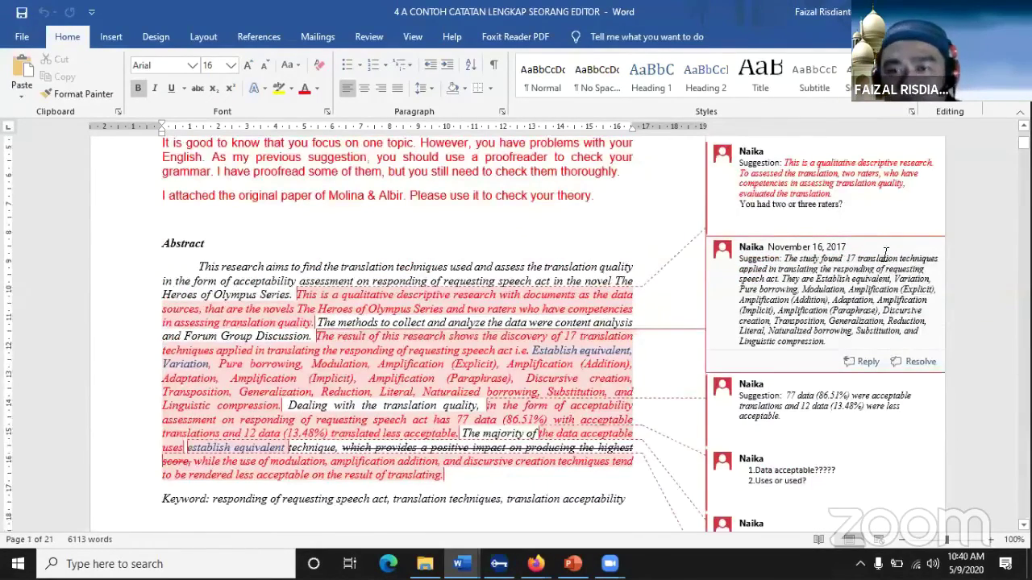
click(885, 272)
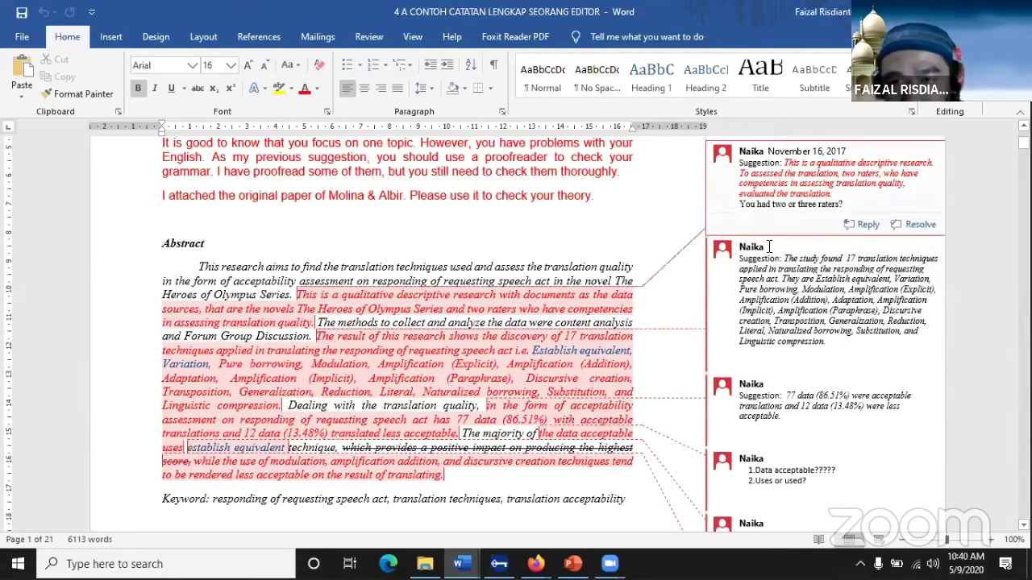
click(465, 300)
scroll(548, 355, up, 1)
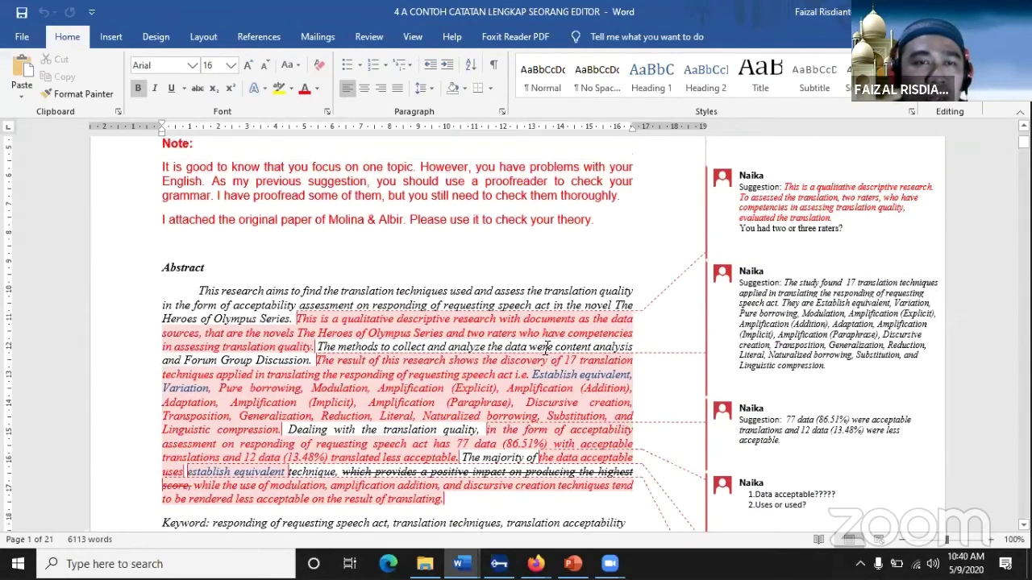
scroll(545, 348, down, 1)
scroll(579, 309, down, 2)
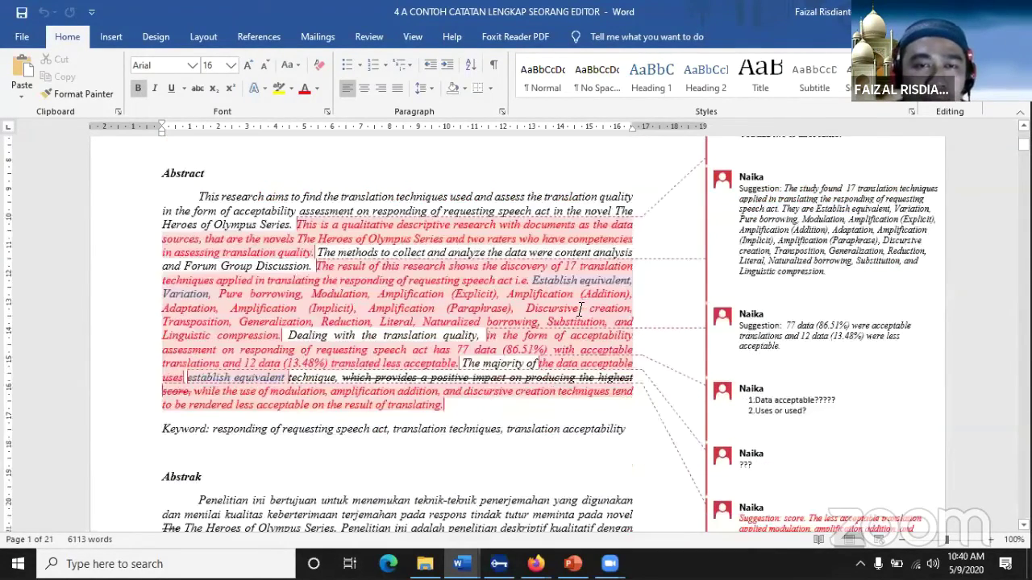
scroll(514, 307, up, 2)
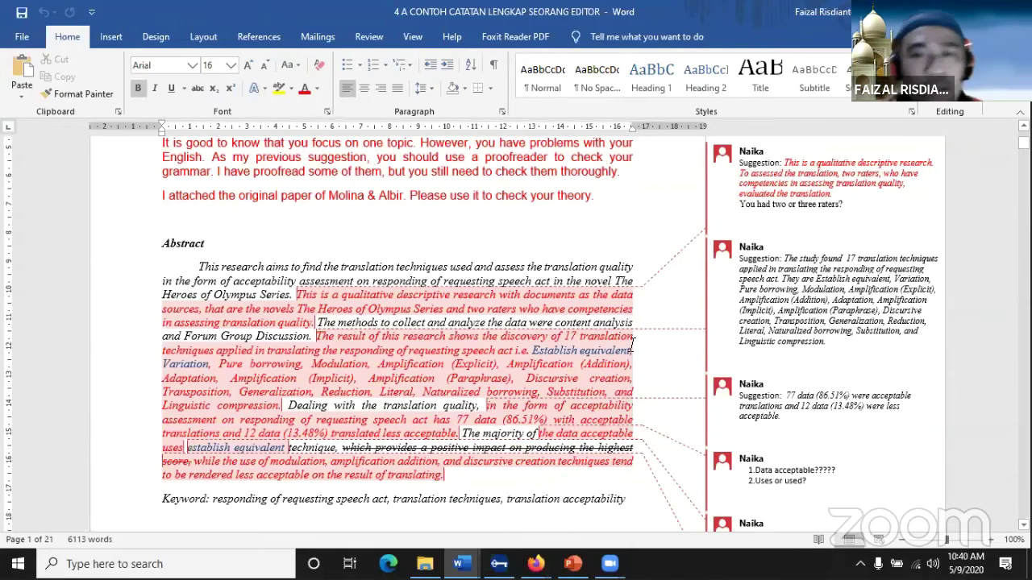
Step: Read the editor's red note beneath the paper's title, and look over the marked-up abstract down to the start of the Introduction
scroll(631, 345, up, 3)
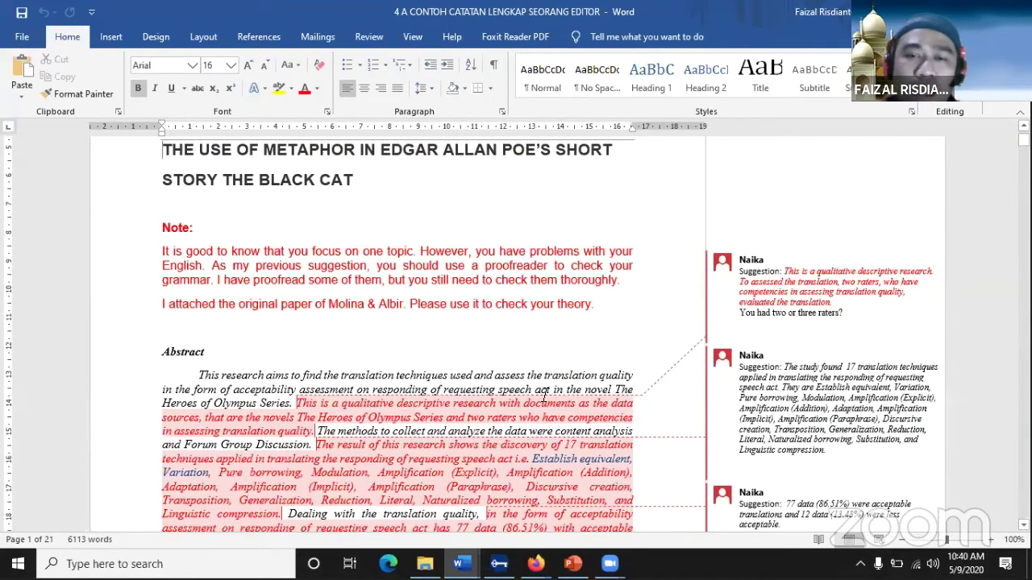
scroll(521, 333, down, 1)
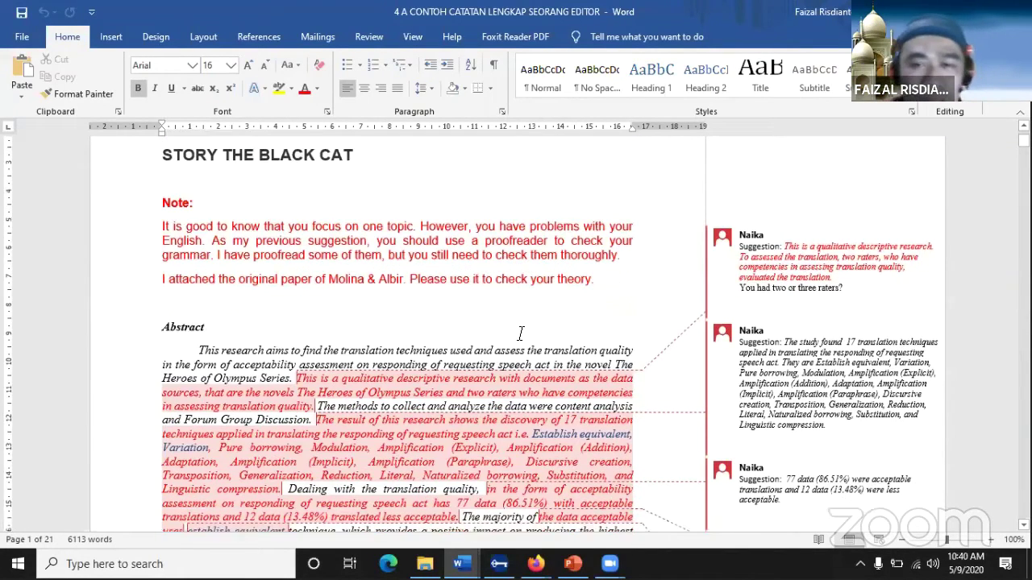
scroll(521, 333, down, 3)
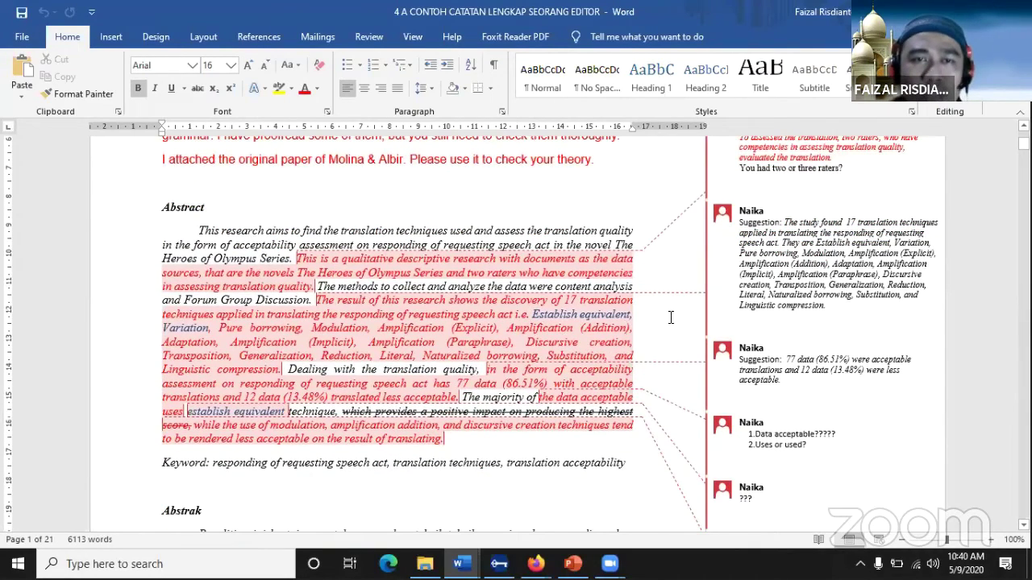
scroll(669, 317, up, 2)
scroll(670, 318, up, 2)
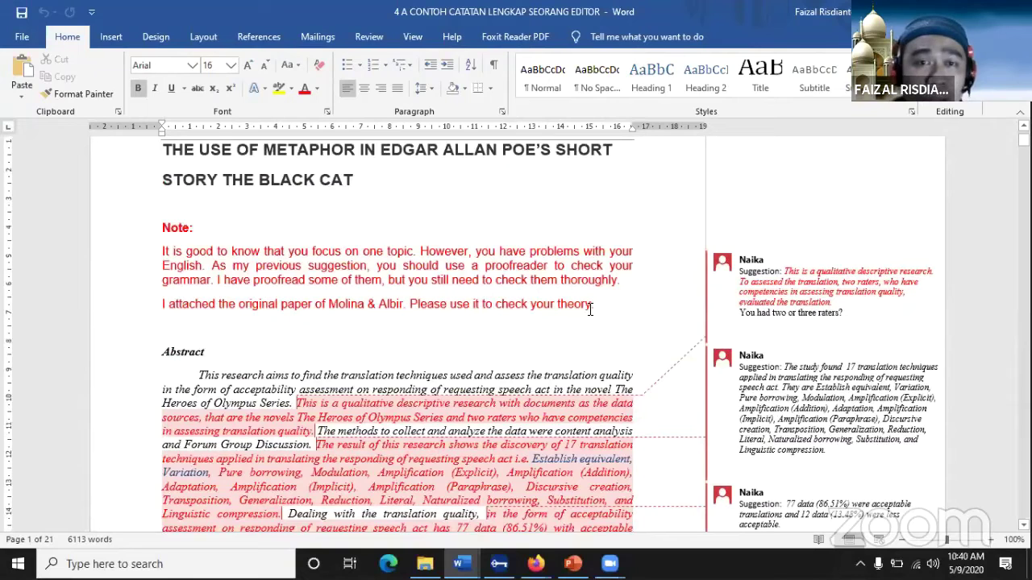
scroll(590, 309, down, 2)
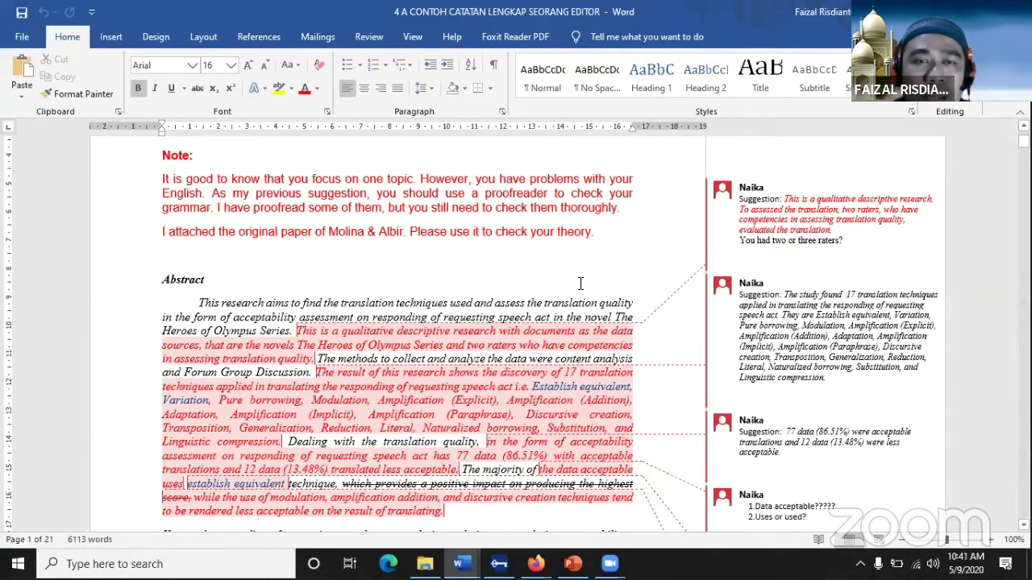
scroll(579, 283, up, 2)
scroll(588, 295, down, 1)
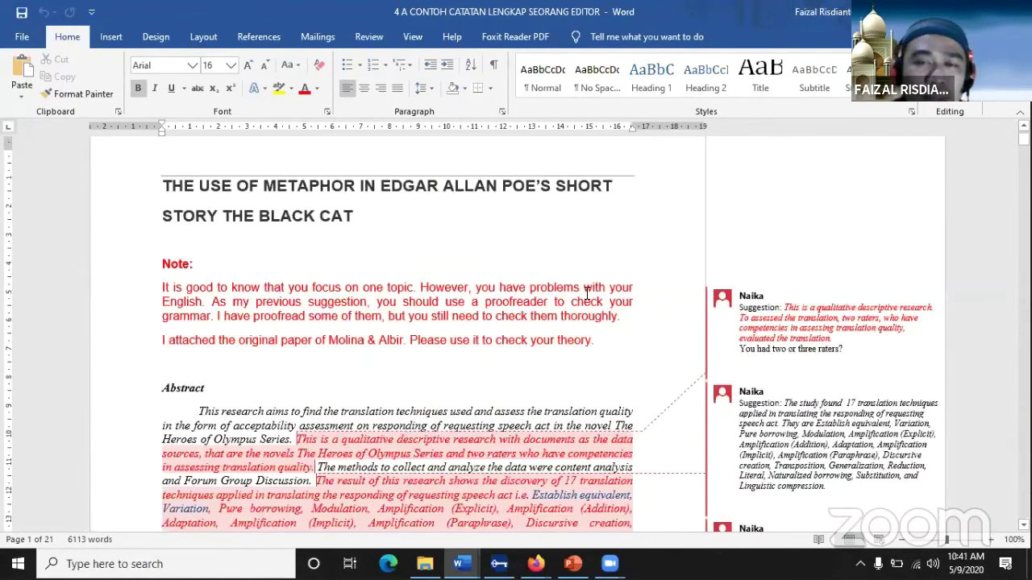
scroll(587, 295, down, 1)
scroll(587, 292, down, 1)
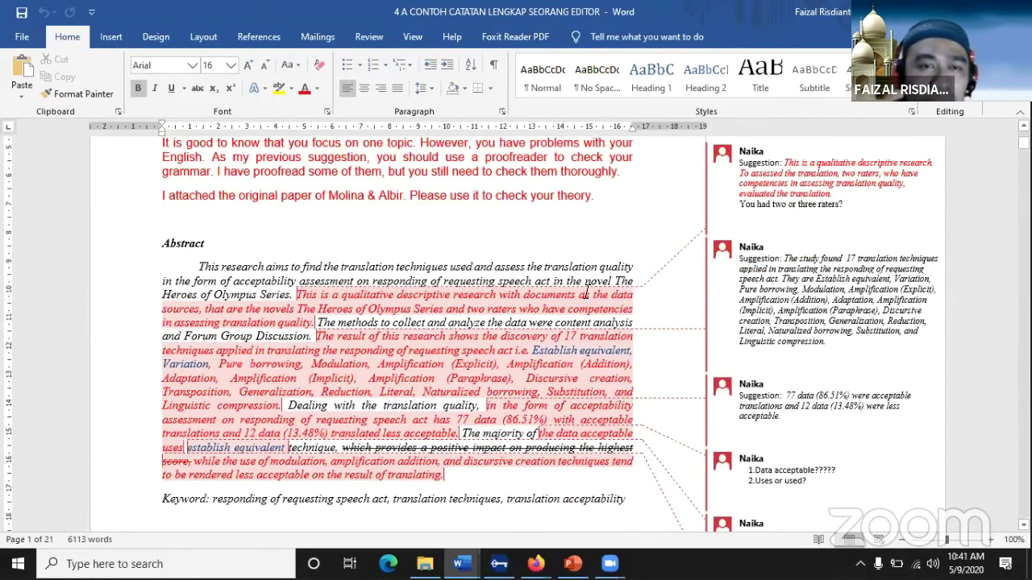
scroll(586, 292, down, 1)
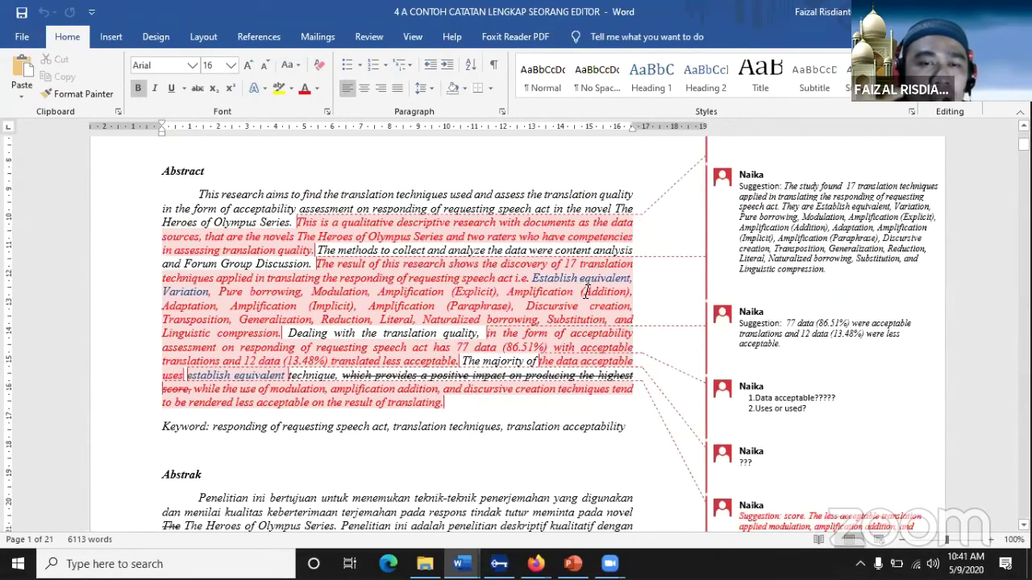
scroll(586, 292, down, 3)
scroll(586, 291, down, 6)
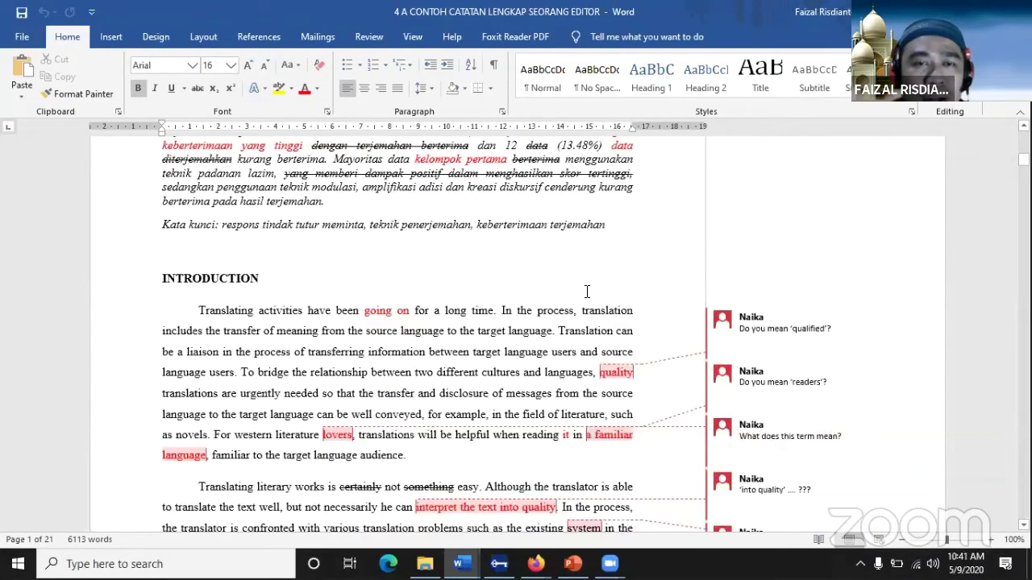
scroll(586, 292, down, 1)
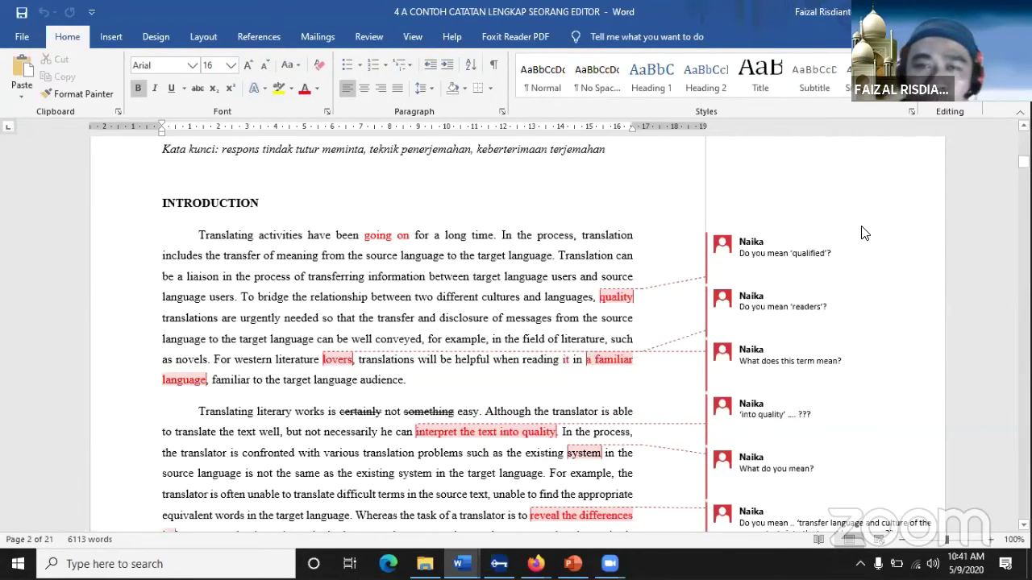
Step: Return to the paper's title and re-examine the editor's note alongside the suggestions for the English abstract
scroll(863, 236, up, 5)
scroll(863, 236, up, 10)
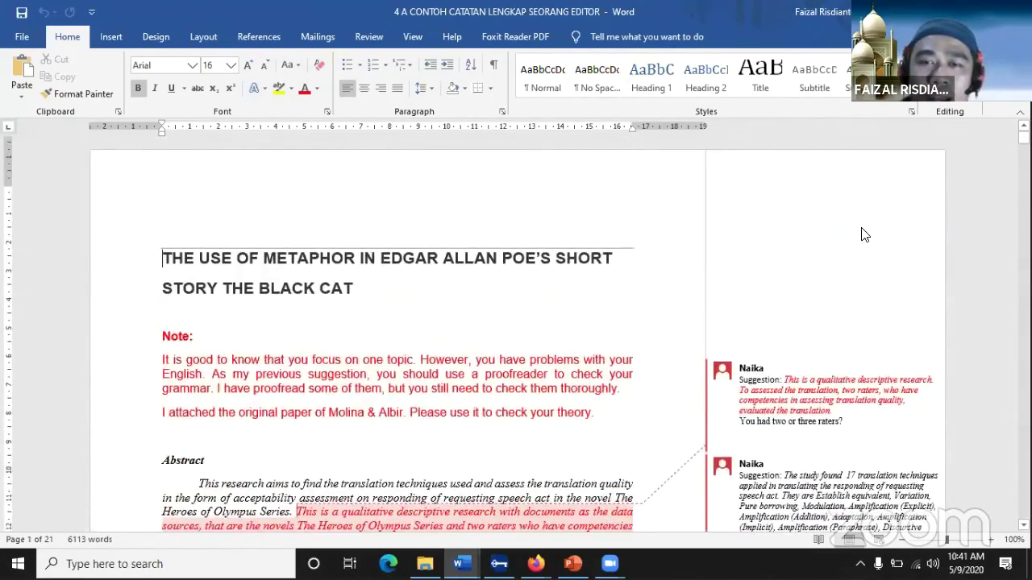
scroll(846, 234, down, 2)
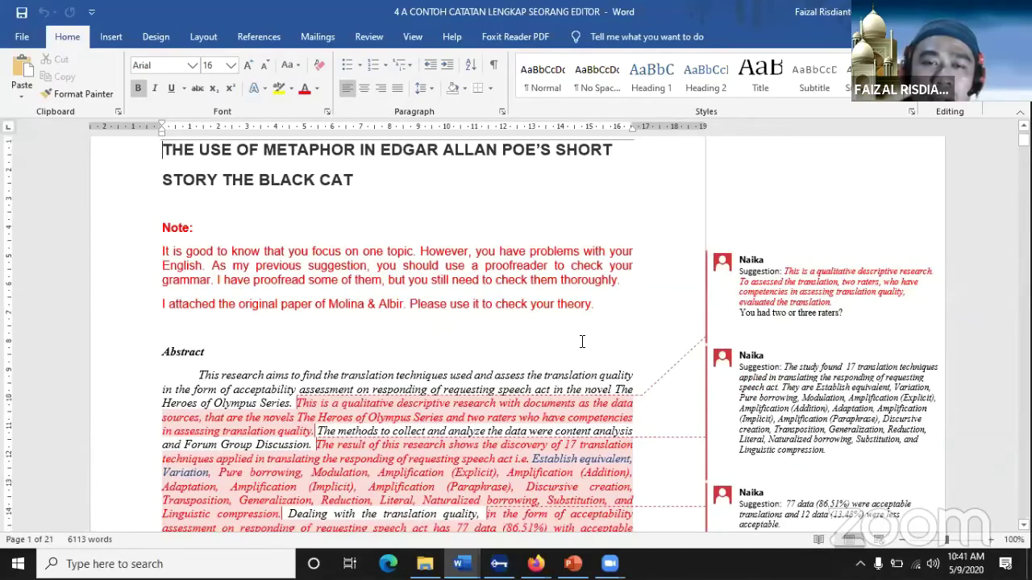
scroll(582, 341, down, 2)
scroll(586, 341, down, 2)
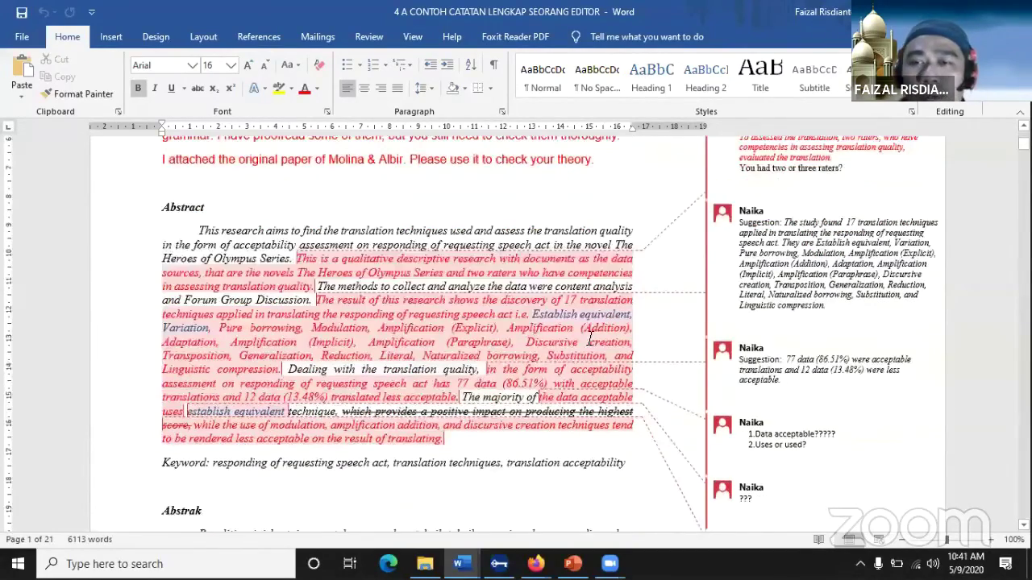
scroll(612, 294, up, 2)
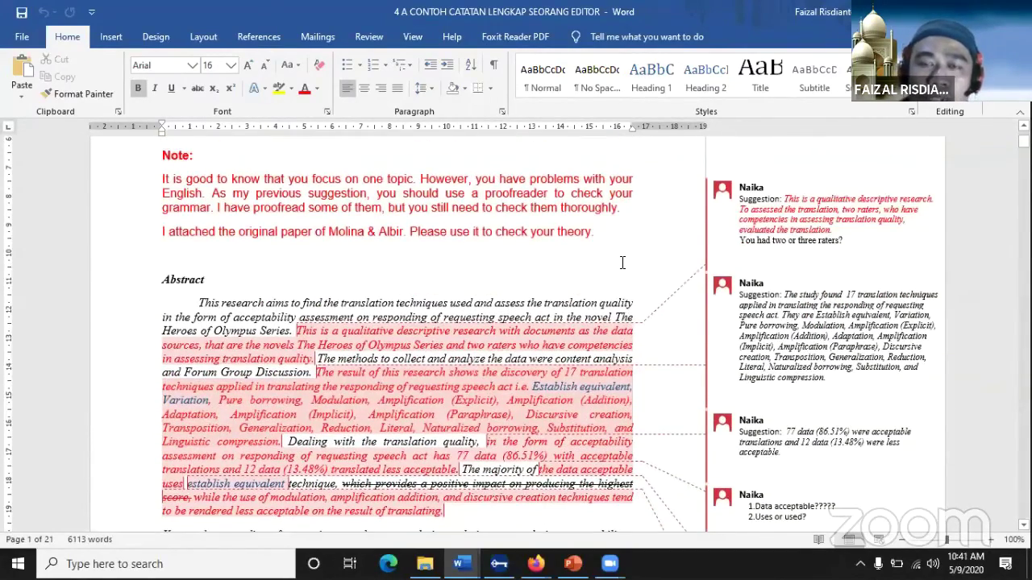
scroll(622, 263, down, 1)
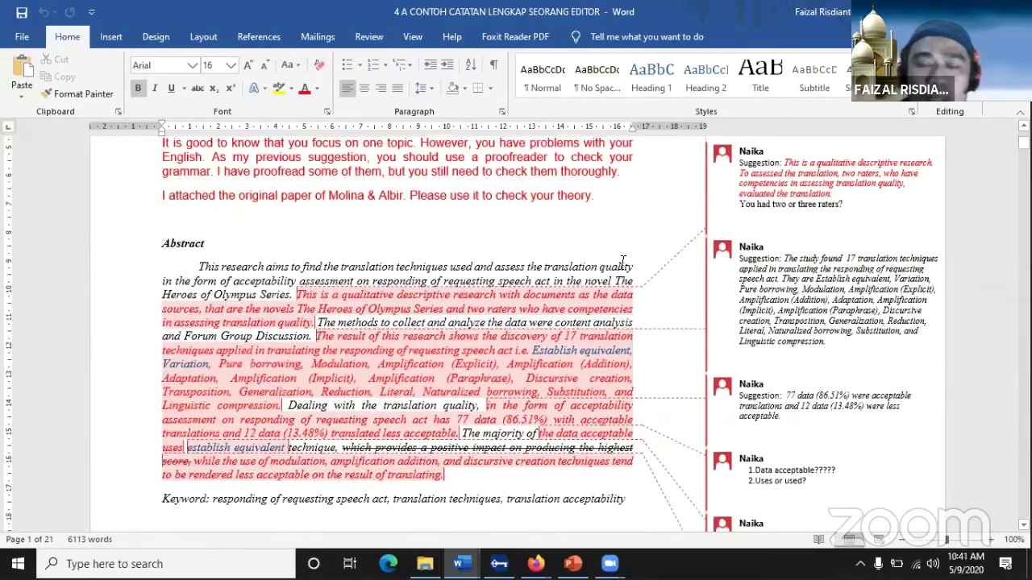
scroll(623, 263, up, 2)
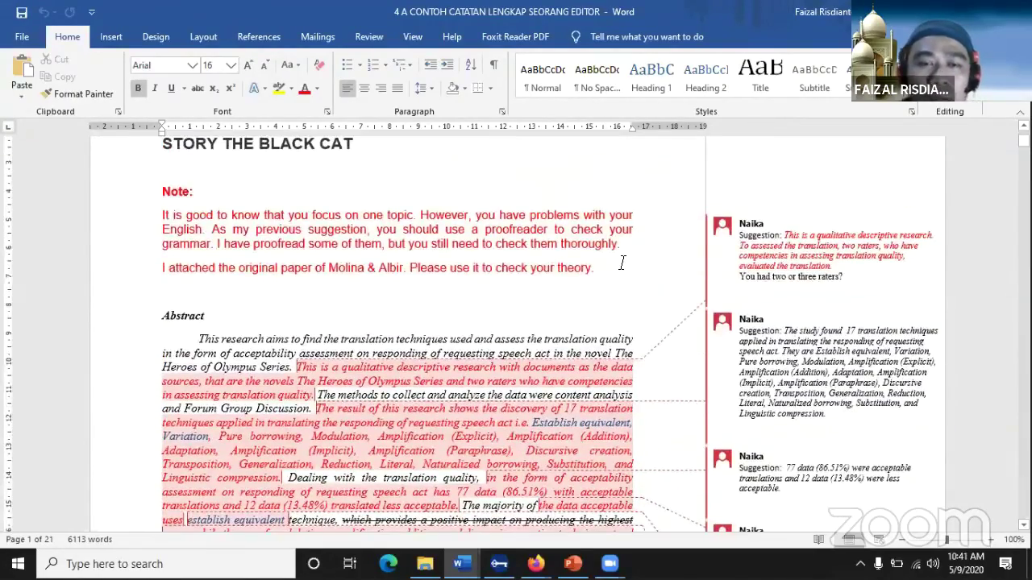
scroll(621, 263, down, 4)
scroll(623, 269, down, 1)
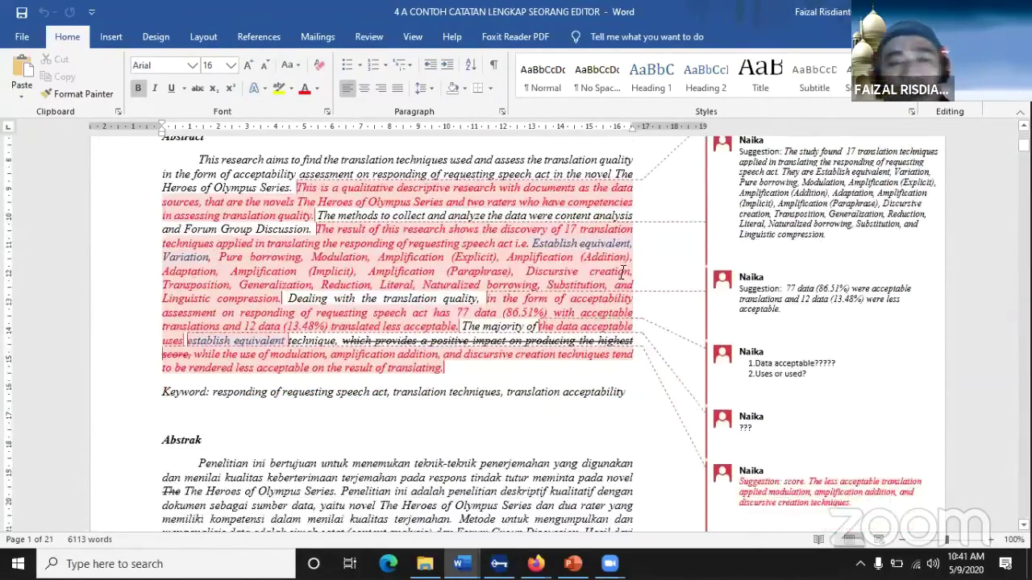
Step: Examine the struck-through words and red corrections in the Indonesian abstract and the opening Introduction paragraph
scroll(622, 271, down, 4)
scroll(622, 271, up, 1)
scroll(622, 273, down, 1)
scroll(623, 272, down, 7)
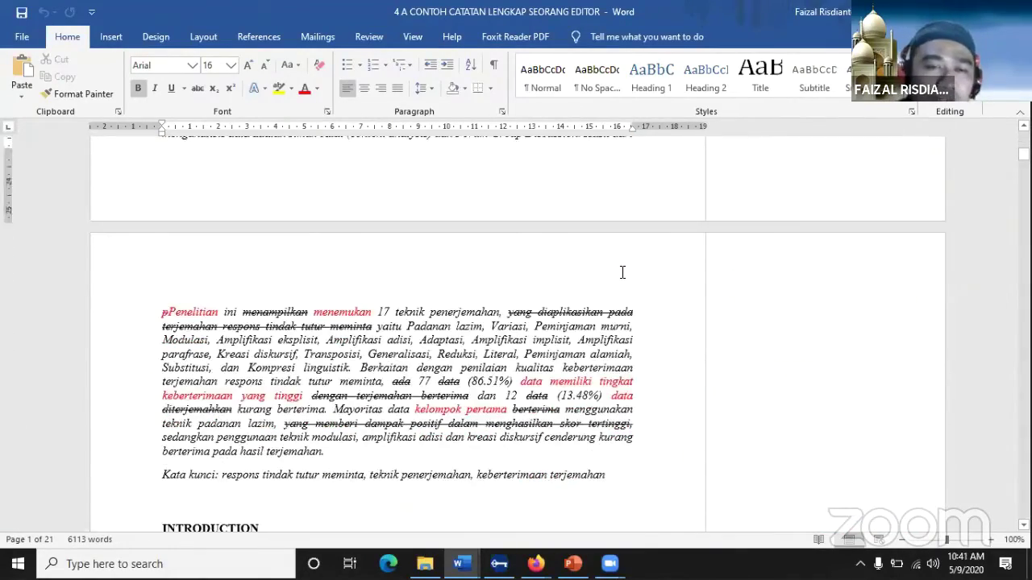
scroll(622, 273, down, 5)
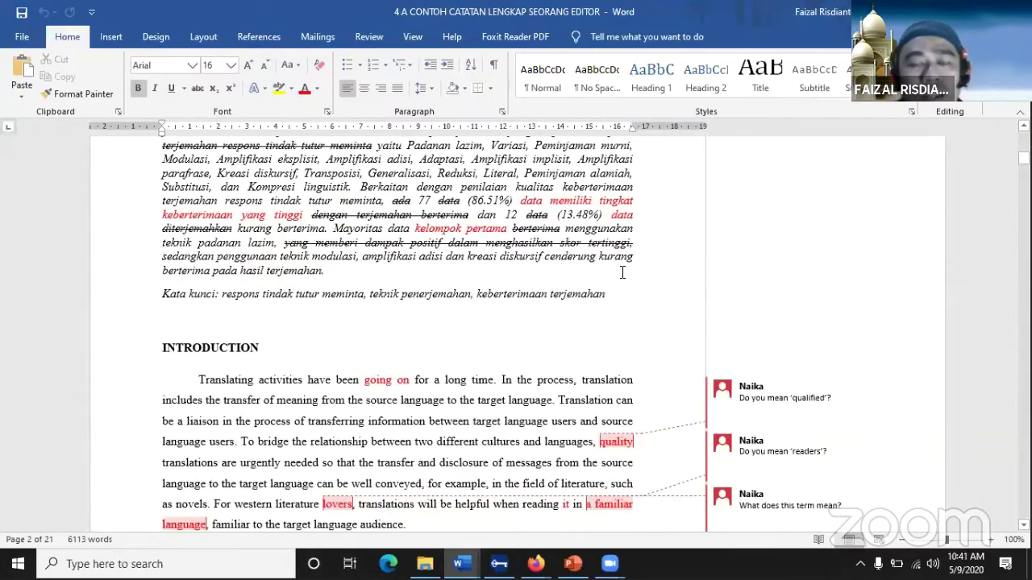
scroll(622, 272, down, 4)
scroll(622, 272, up, 5)
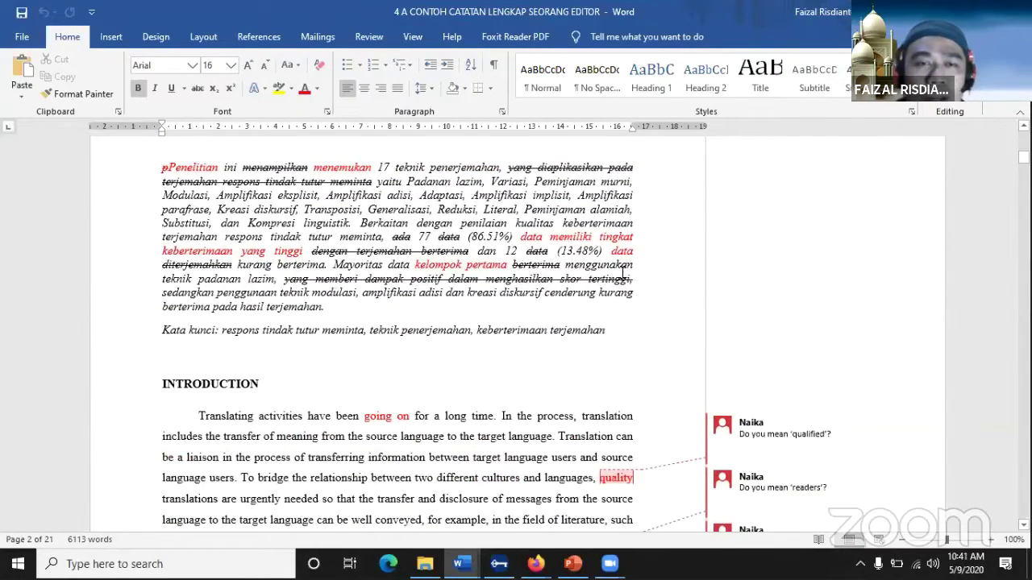
scroll(623, 273, down, 3)
scroll(622, 273, up, 3)
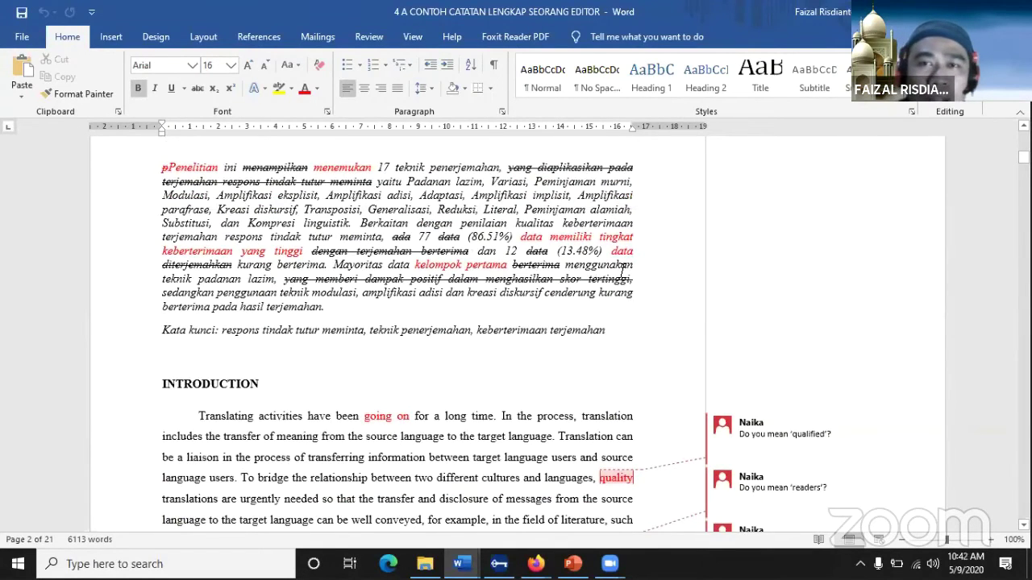
scroll(622, 270, up, 3)
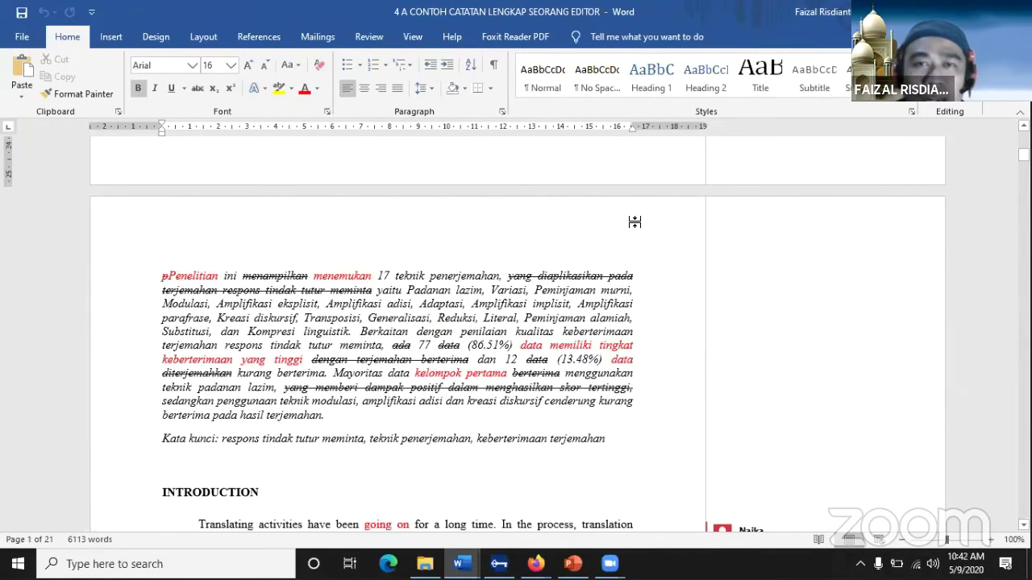
scroll(635, 222, up, 1)
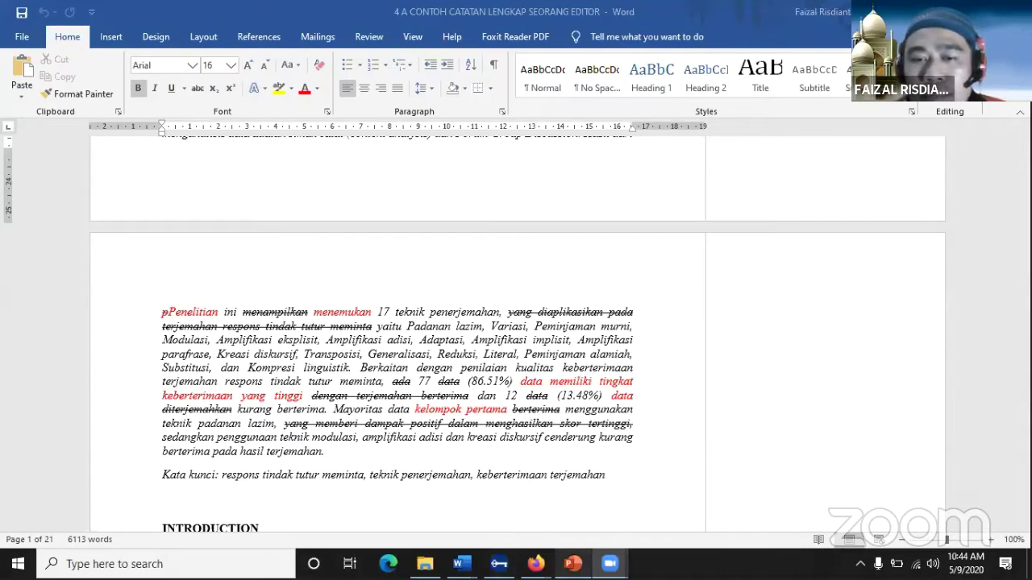
Step: Switch to the User Home window in Firefox, load the Register Journal website and view its Editorial Team page
mouse_move(536, 564)
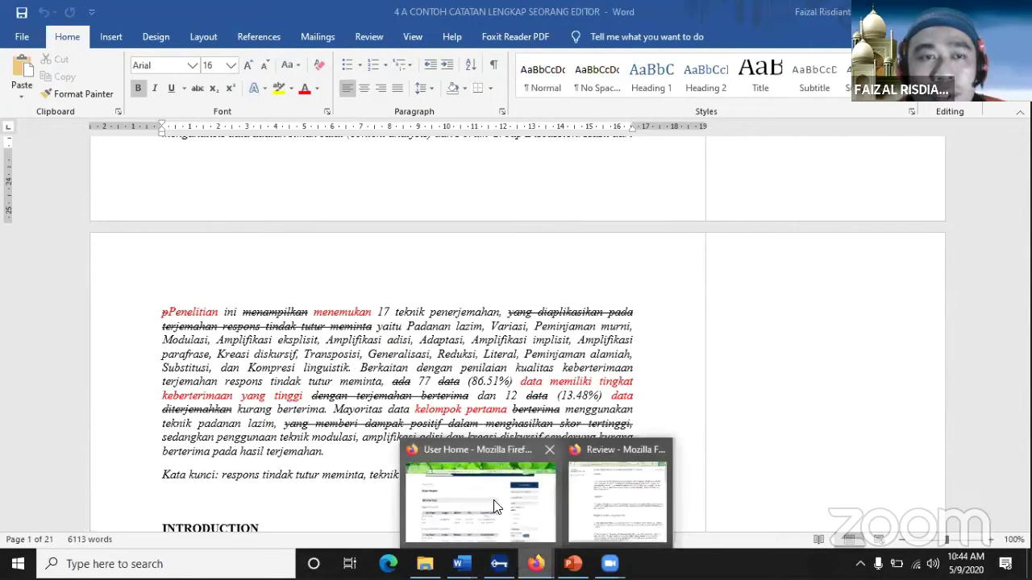
click(495, 506)
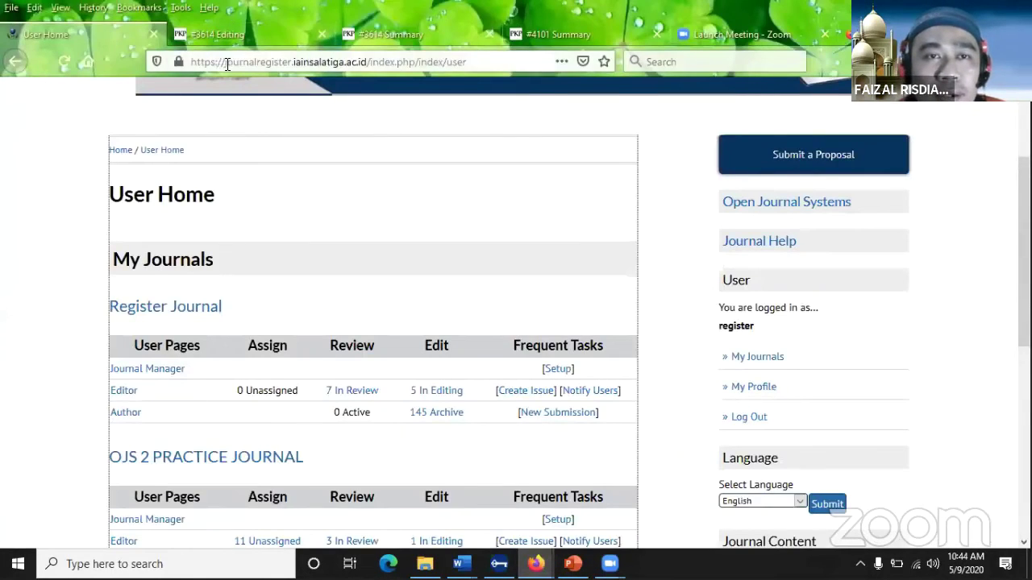
click(226, 64)
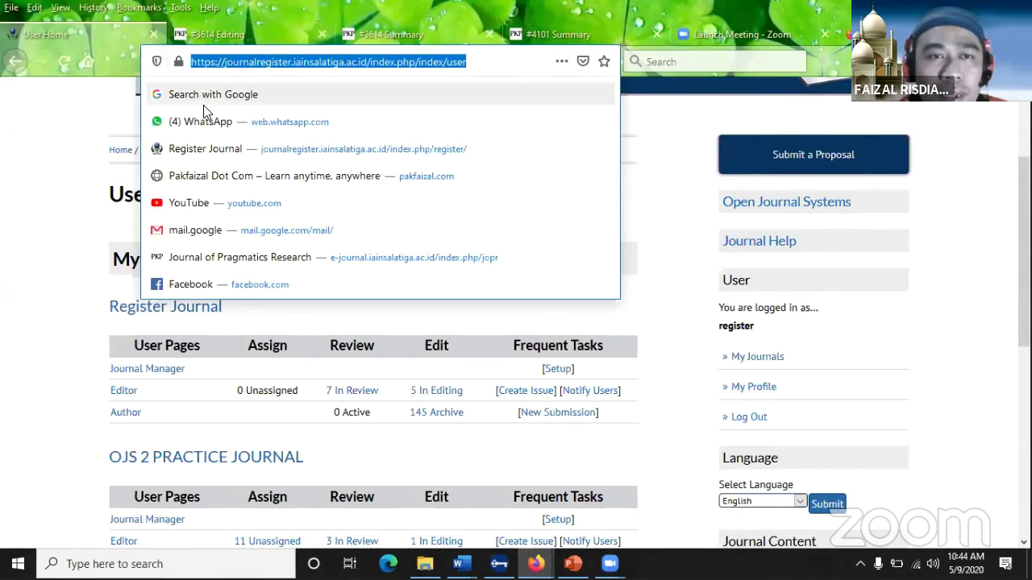
click(251, 157)
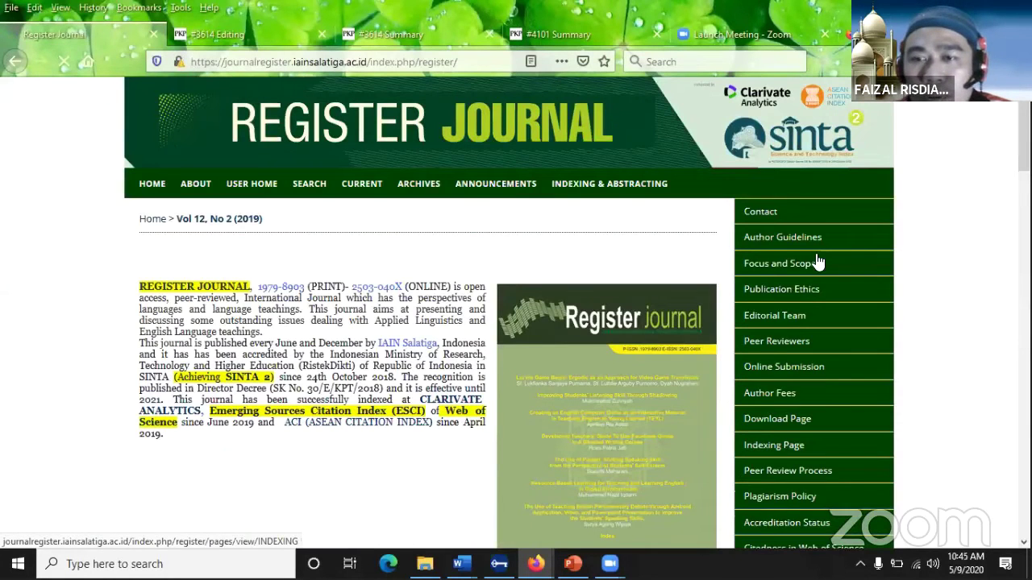
click(794, 317)
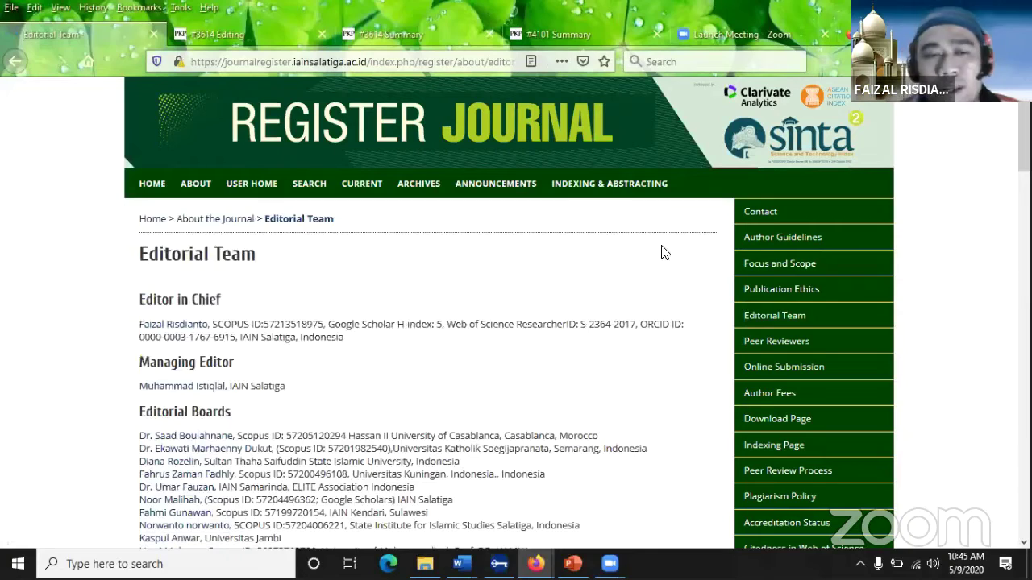
scroll(619, 272, down, 3)
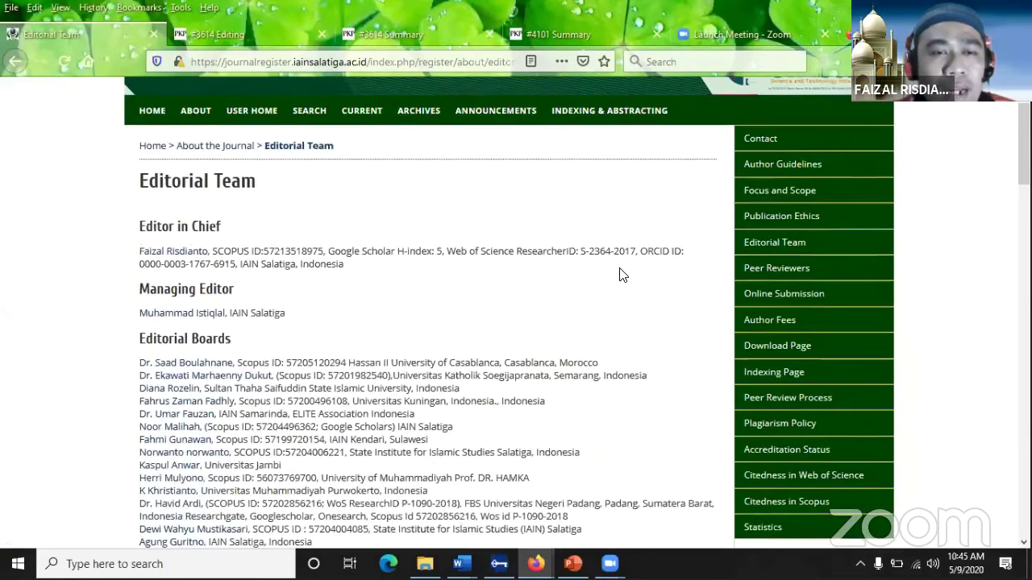
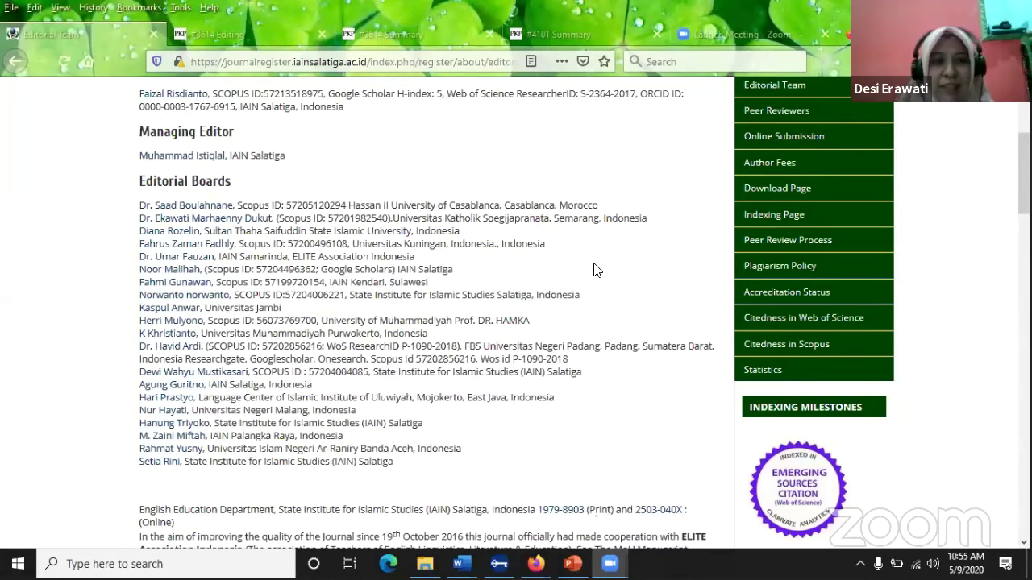
Step: View the Peer Reviewers page of the Register Journal website
scroll(564, 260, up, 3)
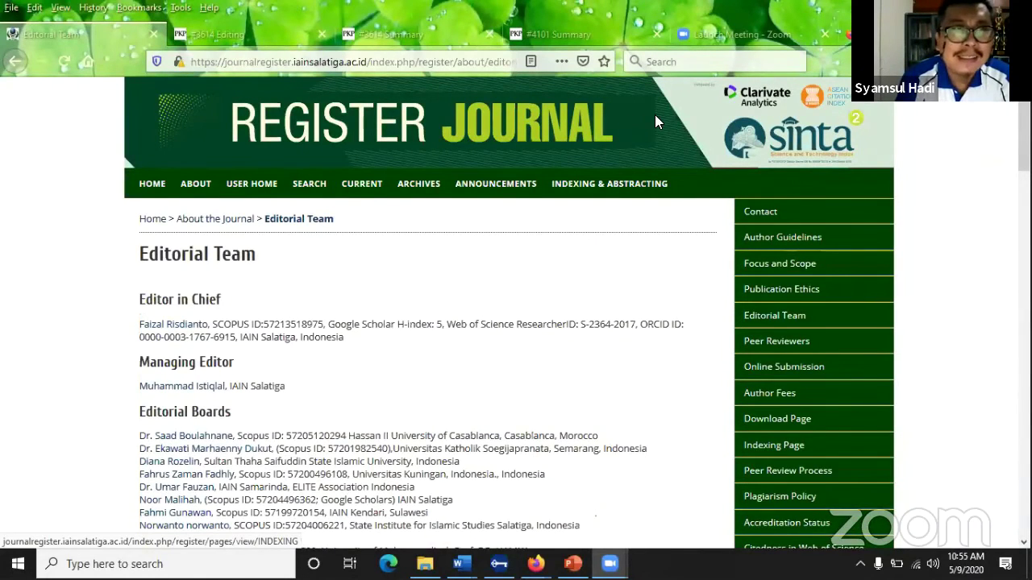
click(769, 342)
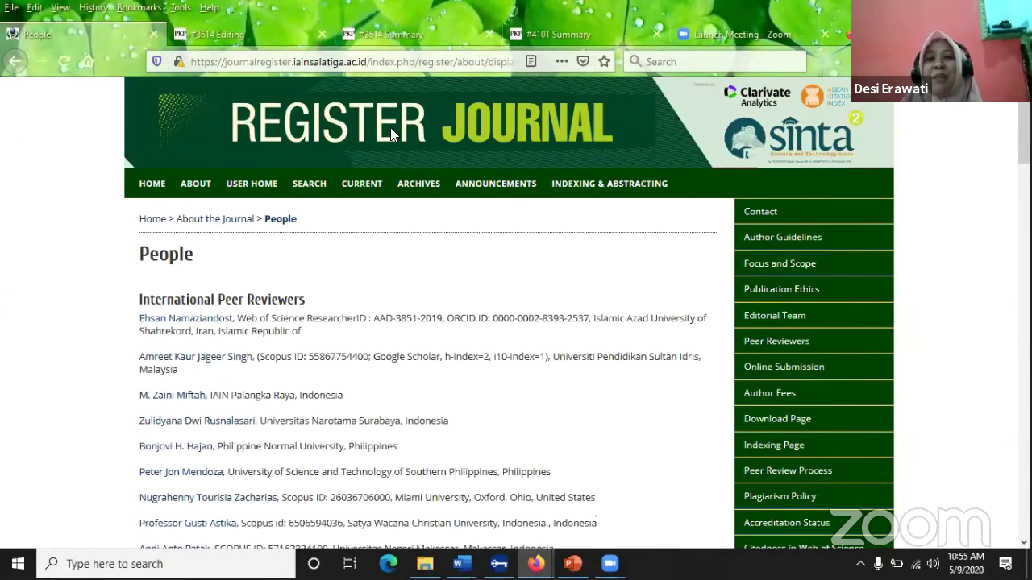
Step: Load the pakfaizal.com website in place of the Register Journal page
click(377, 65)
key(BackSpace)
text(pakfaiza)
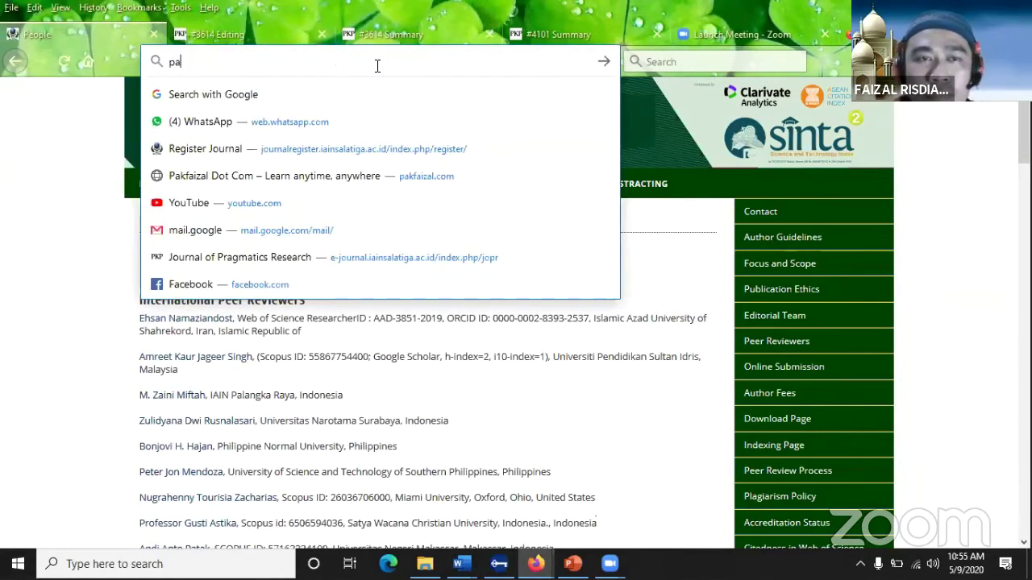
key(Return)
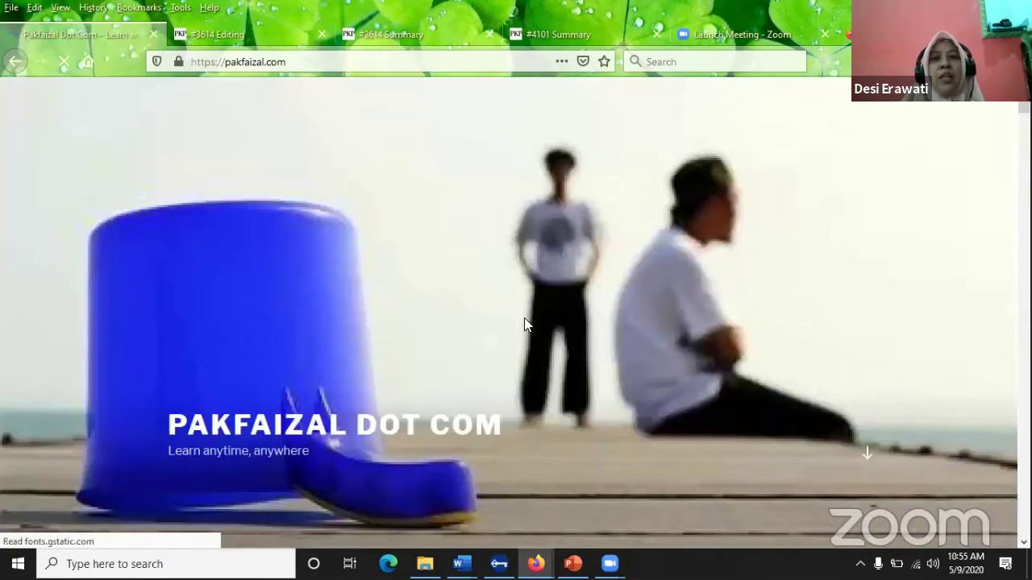
Step: Look over the home page's "All Linkz Pentinkz" section, focusing on the journal links under "Tips Per-Jurnal-An"
scroll(637, 320, down, 5)
scroll(637, 320, down, 3)
scroll(657, 279, down, 4)
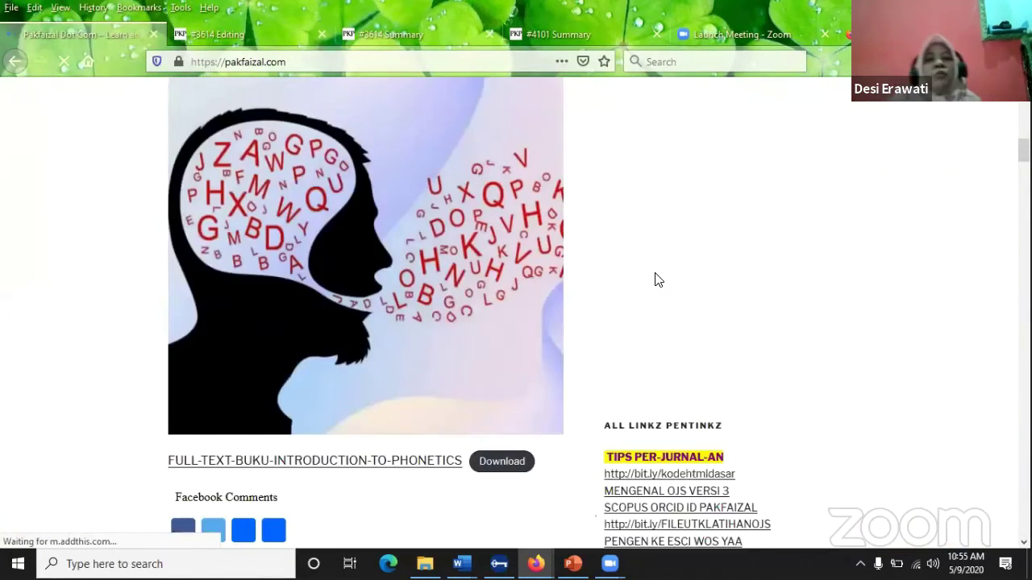
scroll(654, 278, down, 4)
scroll(669, 241, up, 1)
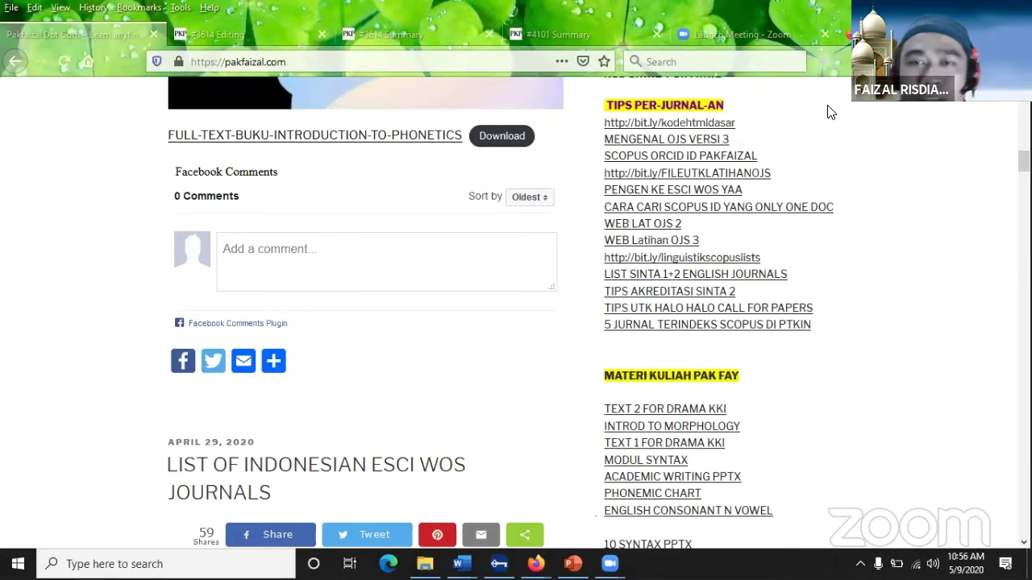
scroll(760, 127, up, 1)
scroll(760, 126, up, 10)
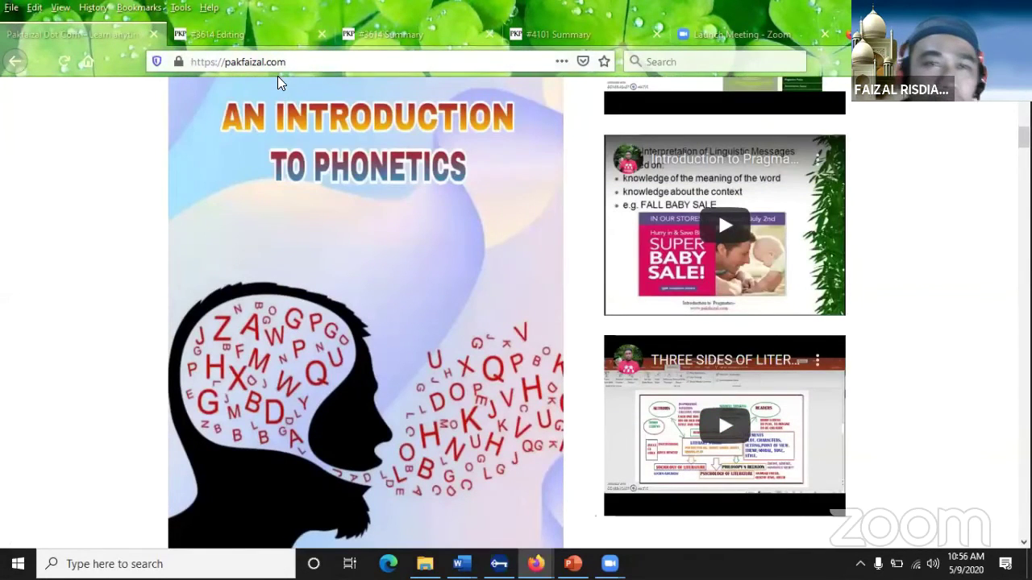
click(278, 77)
click(117, 119)
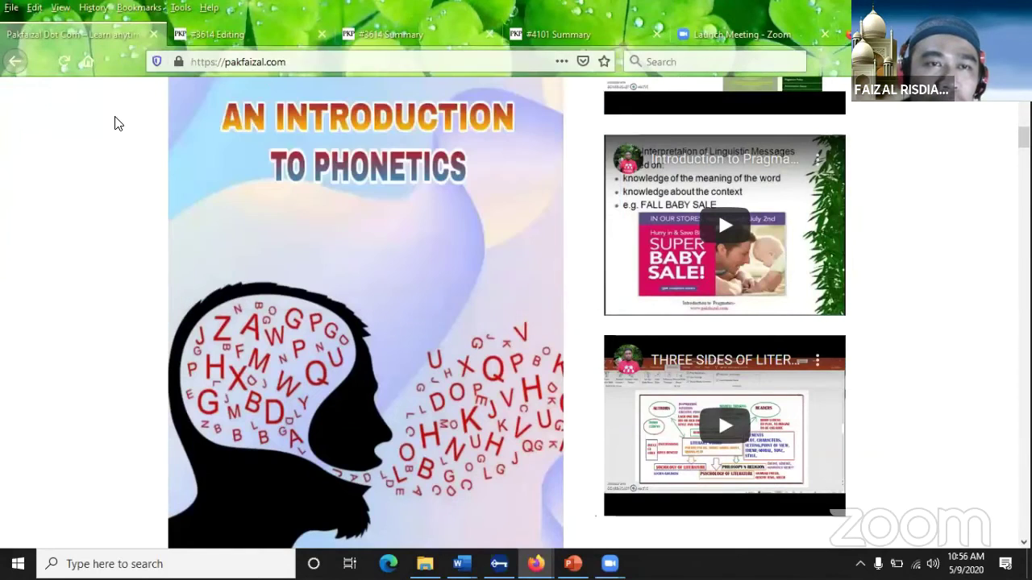
scroll(935, 202, down, 7)
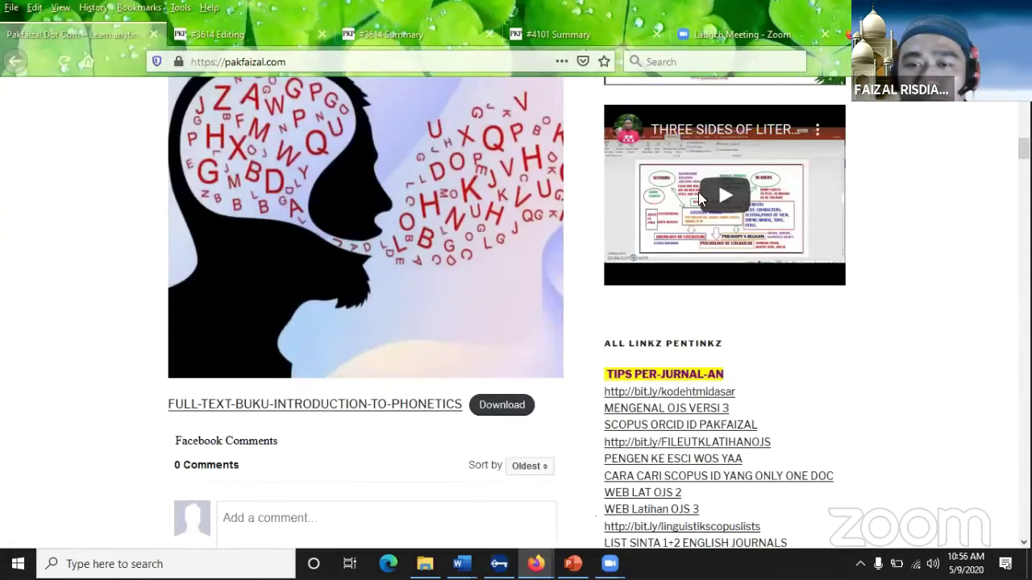
scroll(698, 196, up, 2)
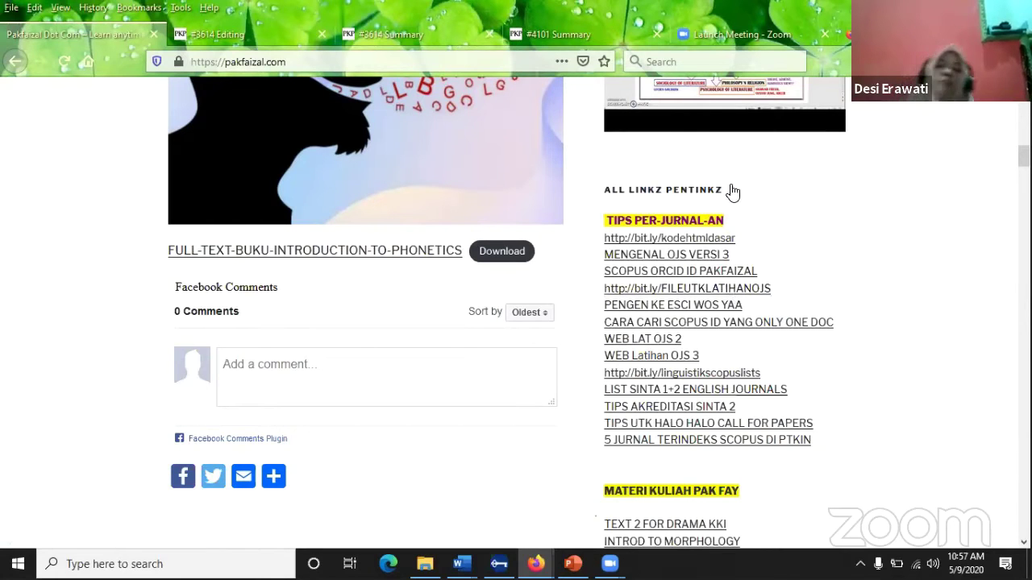
Step: Switch to the OJS 2 presentation in PowerPoint and go back to slide 15, "6. Copyeditor"
click(573, 564)
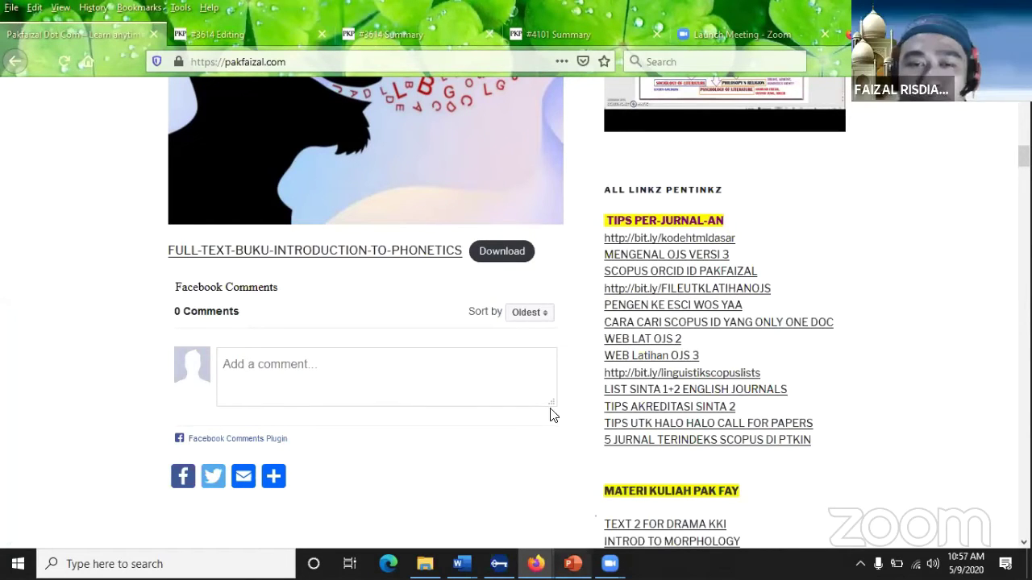
scroll(278, 320, up, 3)
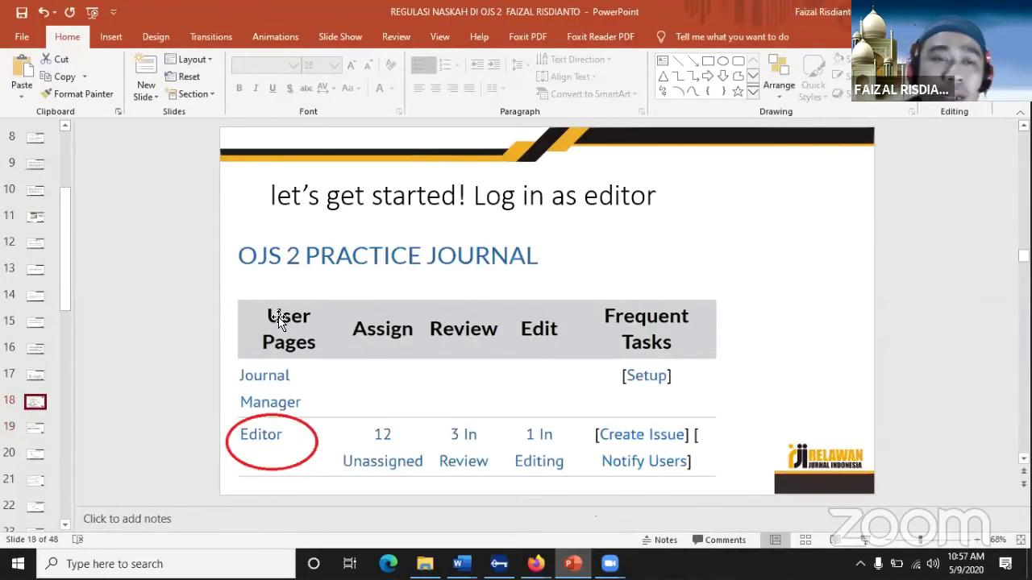
scroll(278, 316, up, 3)
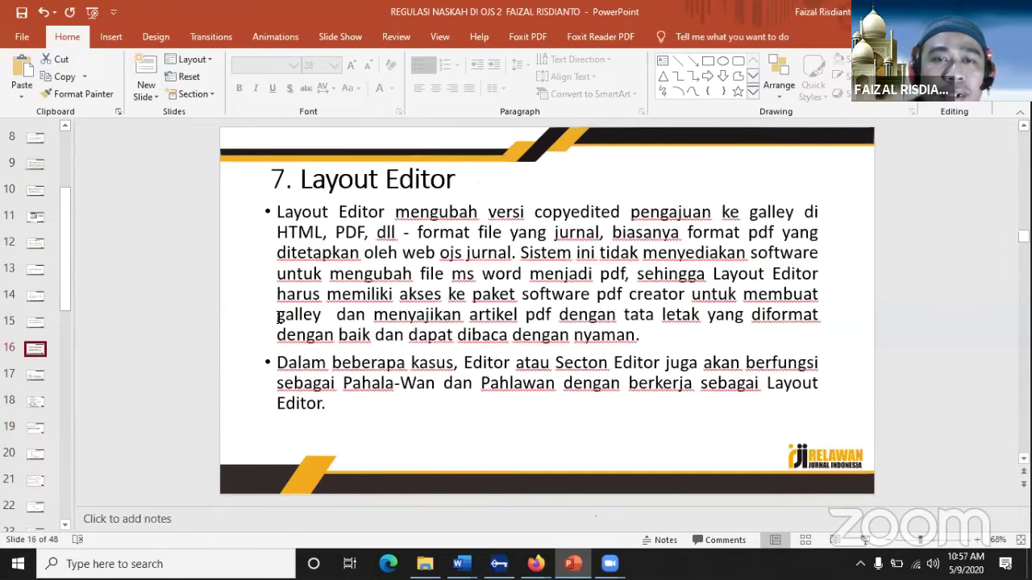
scroll(278, 317, down, 1)
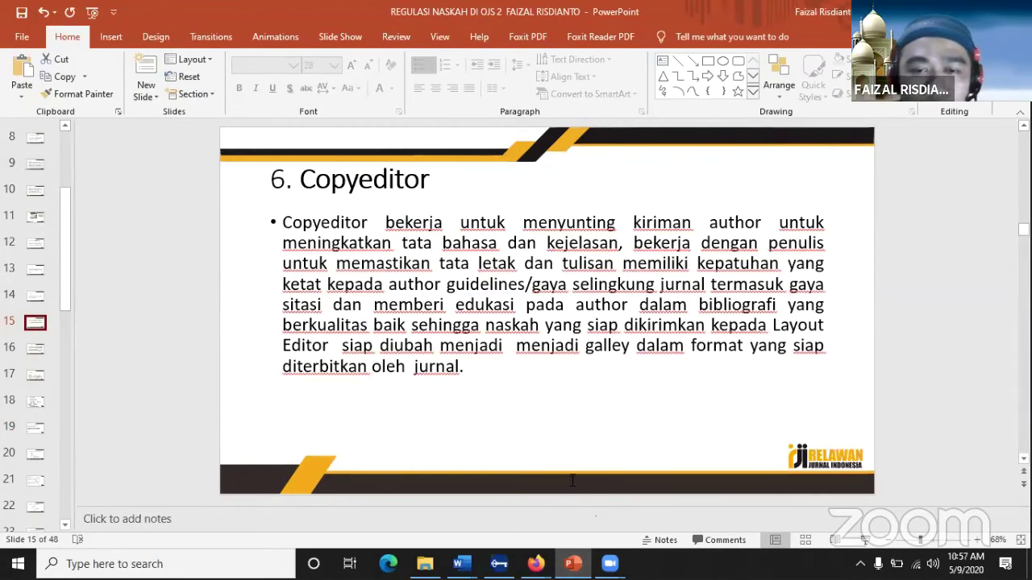
Step: Switch back to Firefox and examine the #3614 Editing page, covering its Copyediting, Scheduling, Layout and Proofreading sections
mouse_move(535, 564)
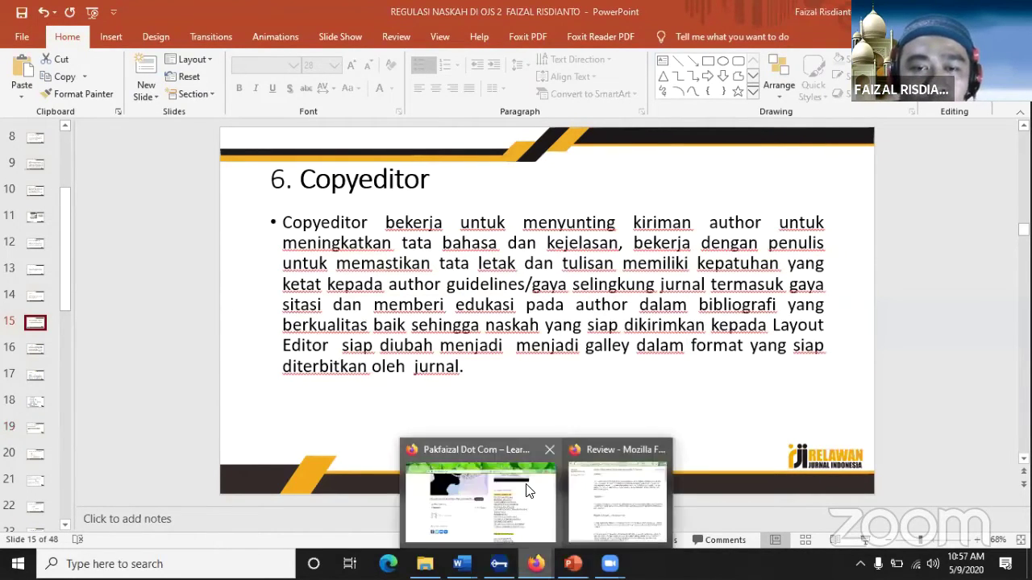
click(530, 490)
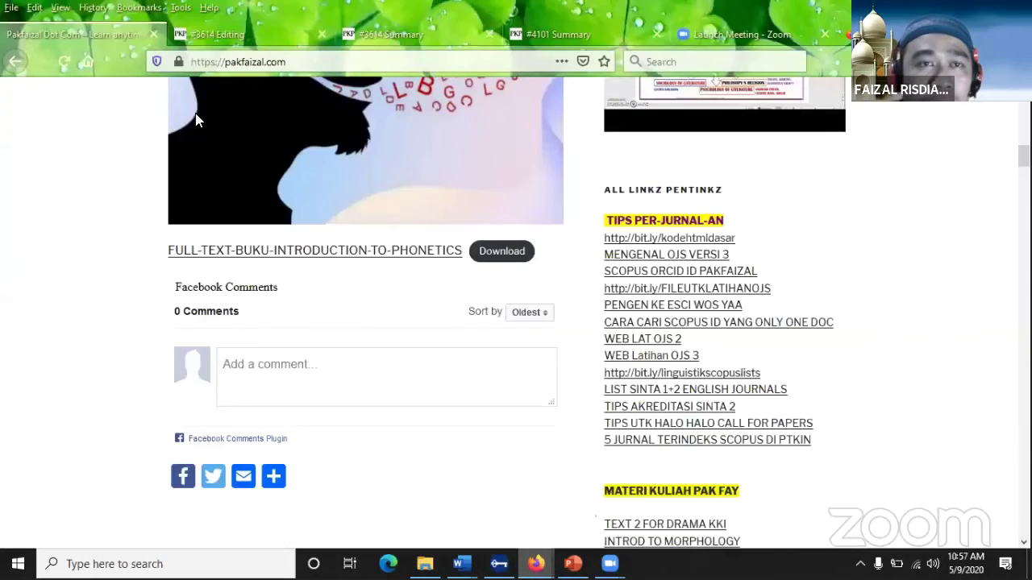
click(226, 34)
scroll(516, 258, down, 5)
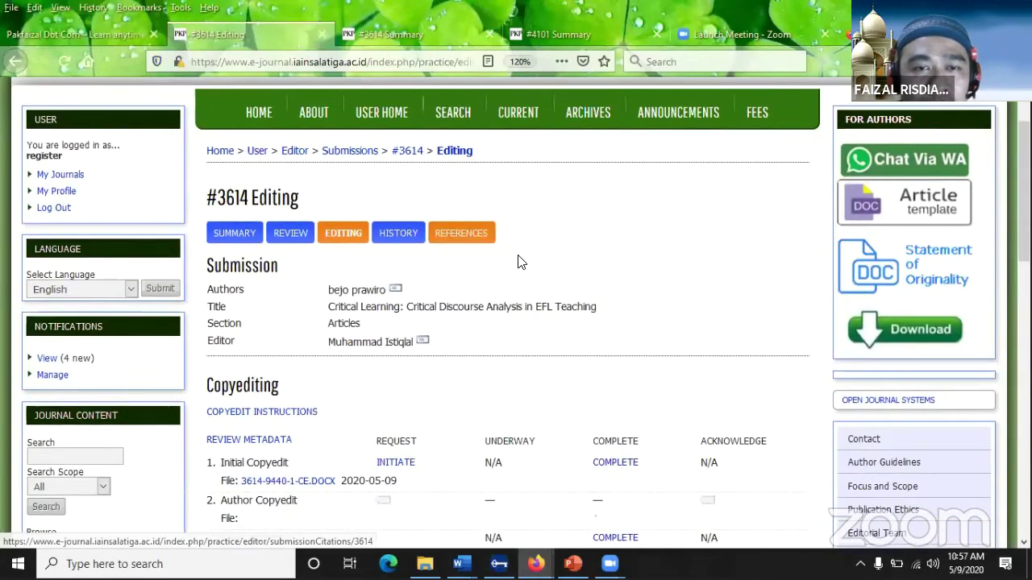
scroll(520, 264, down, 15)
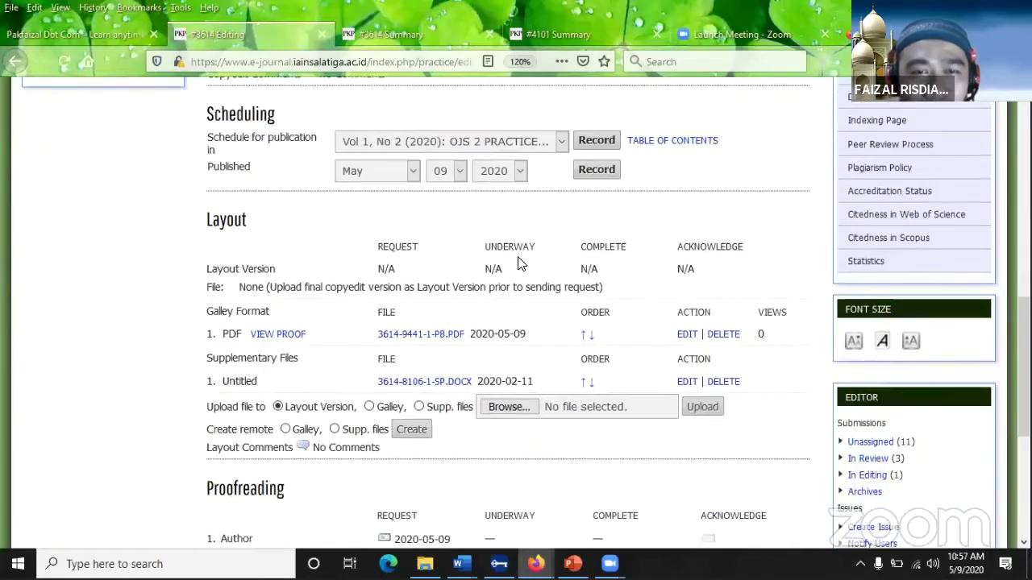
scroll(533, 216, up, 9)
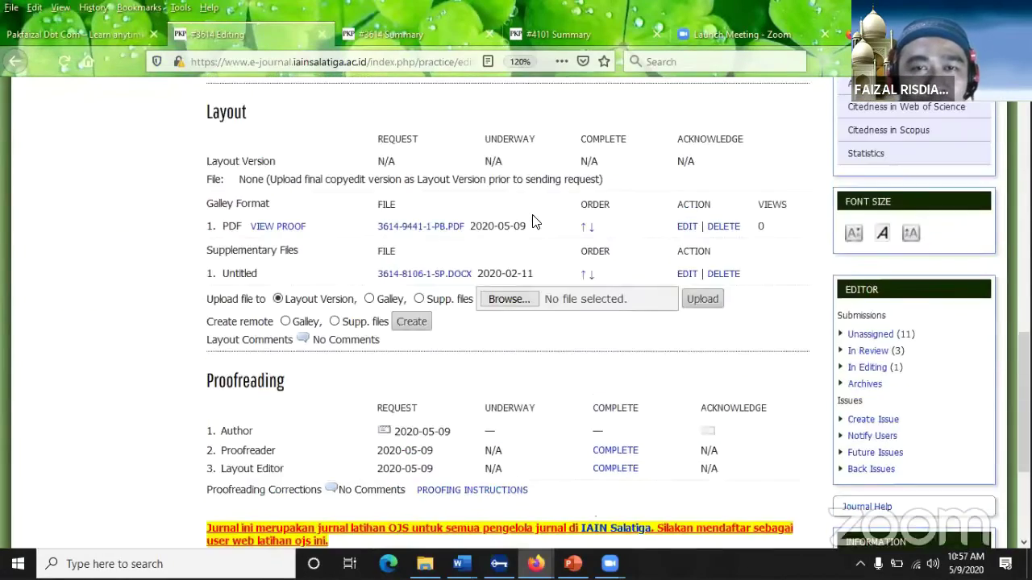
scroll(529, 216, up, 13)
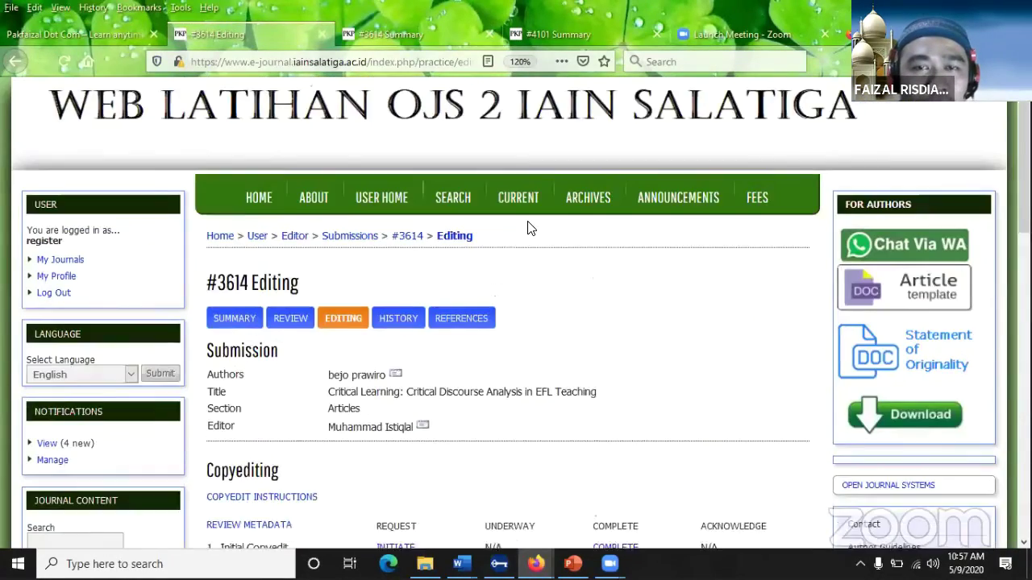
scroll(564, 254, down, 9)
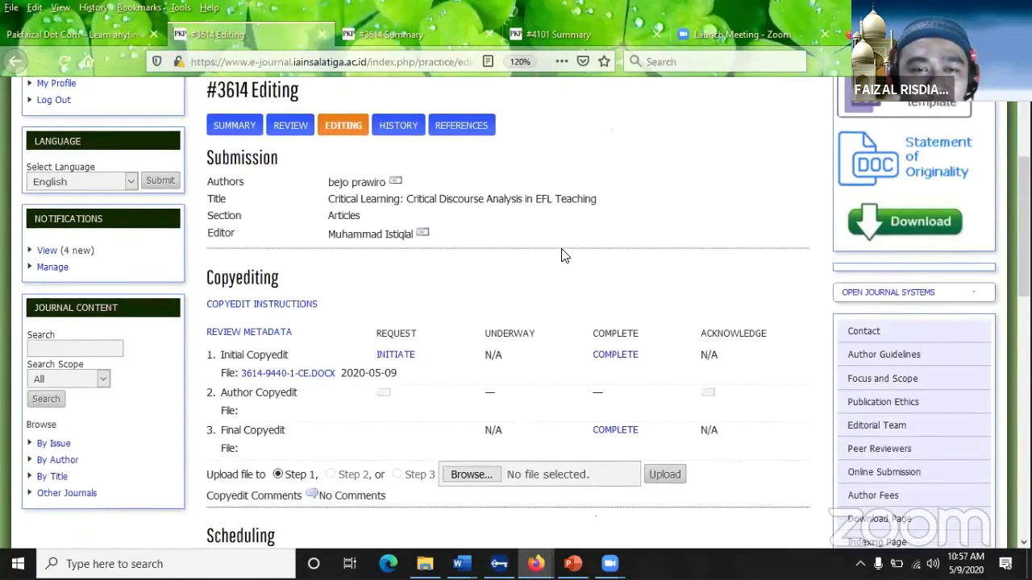
scroll(561, 247, down, 7)
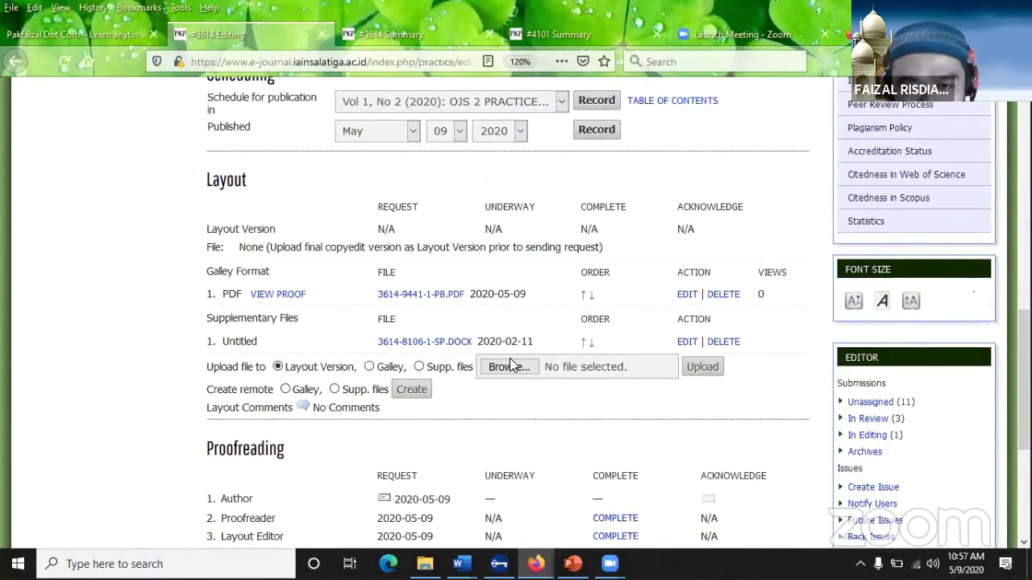
scroll(655, 250, down, 6)
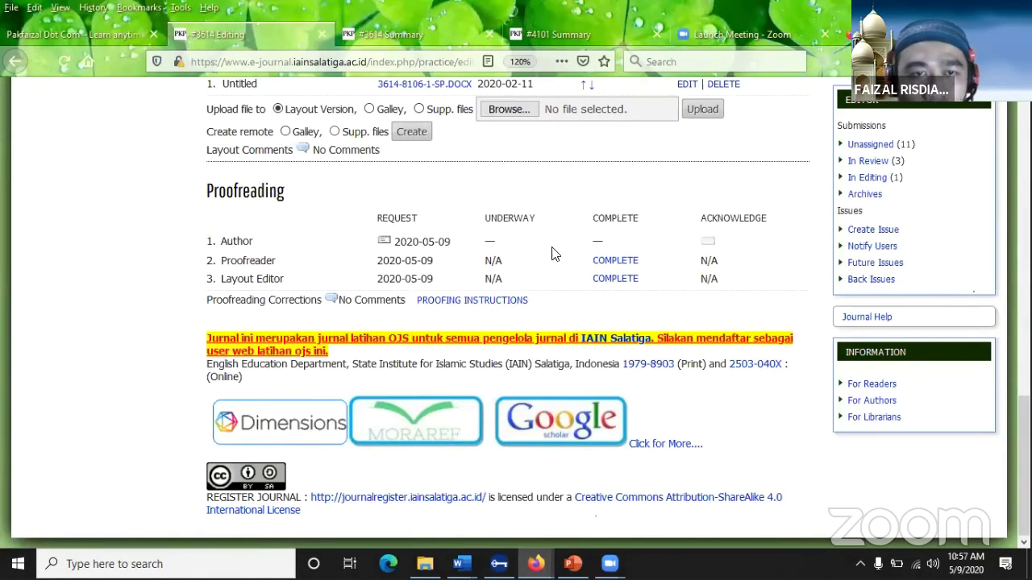
Step: Open the author's proofreading request email for submission #3614, review its body and send it with the default subject and text
click(384, 243)
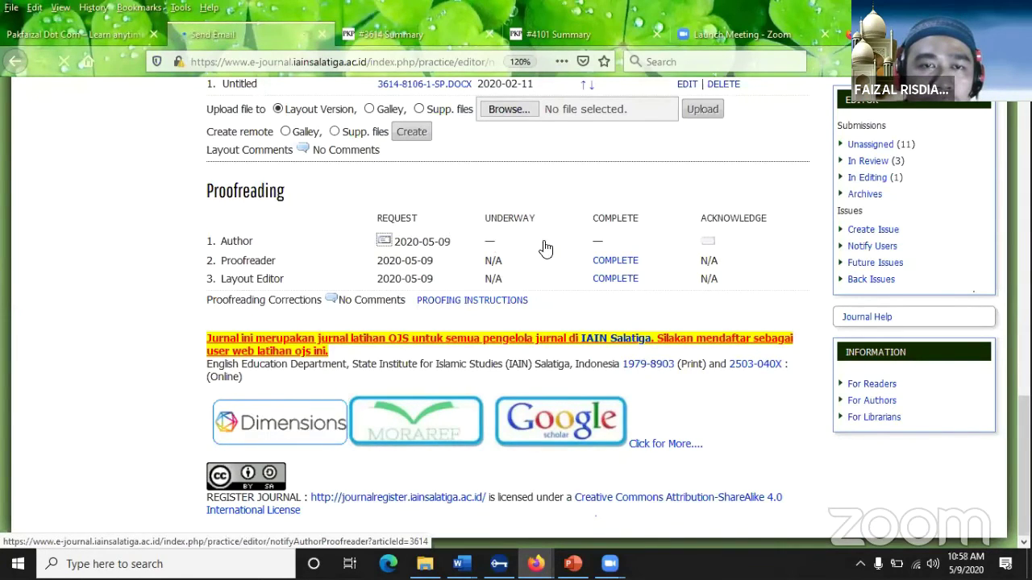
scroll(564, 266, down, 1)
scroll(597, 254, down, 5)
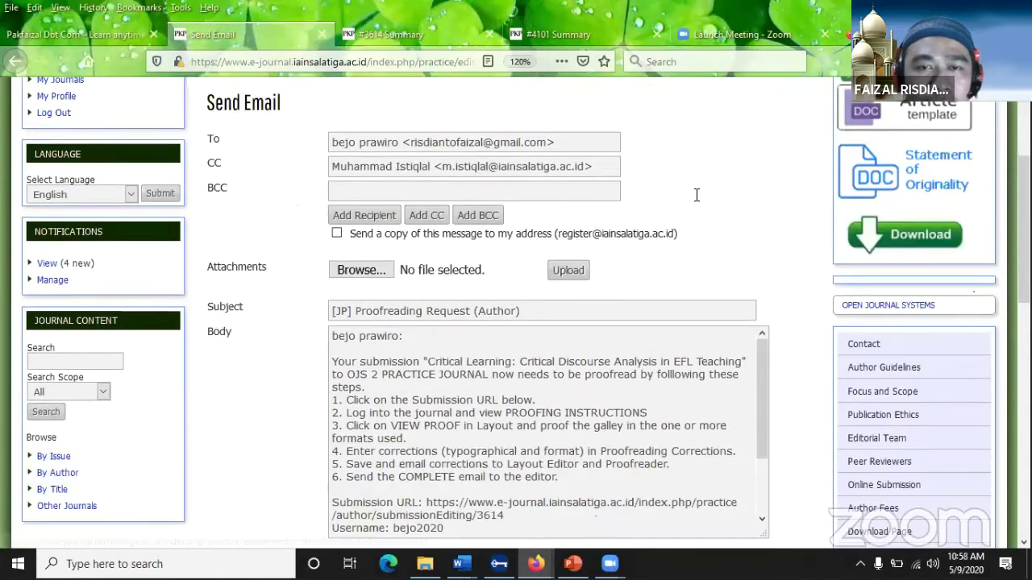
click(756, 206)
scroll(761, 195, down, 1)
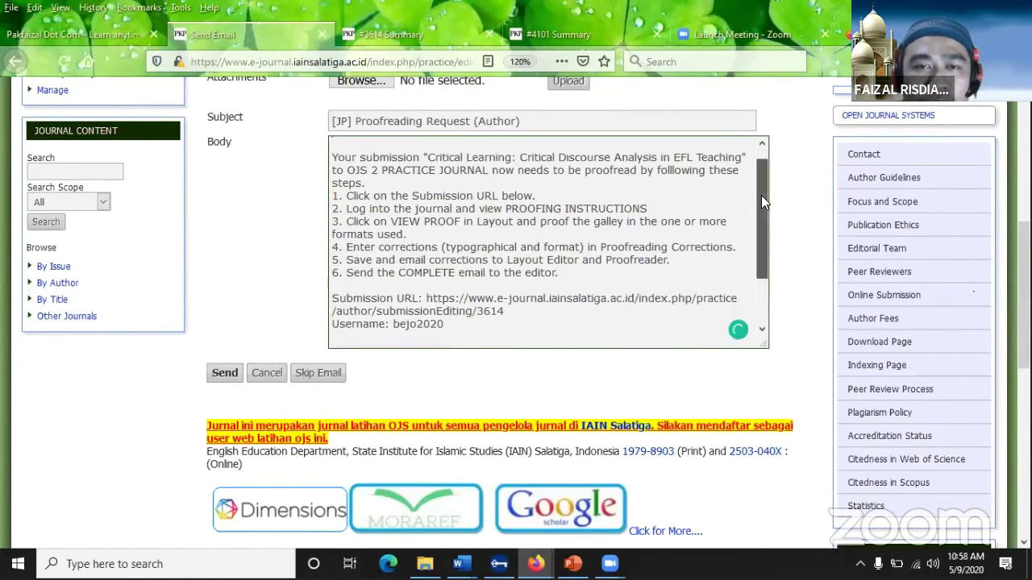
scroll(759, 202, down, 1)
drag(759, 212, 760, 218)
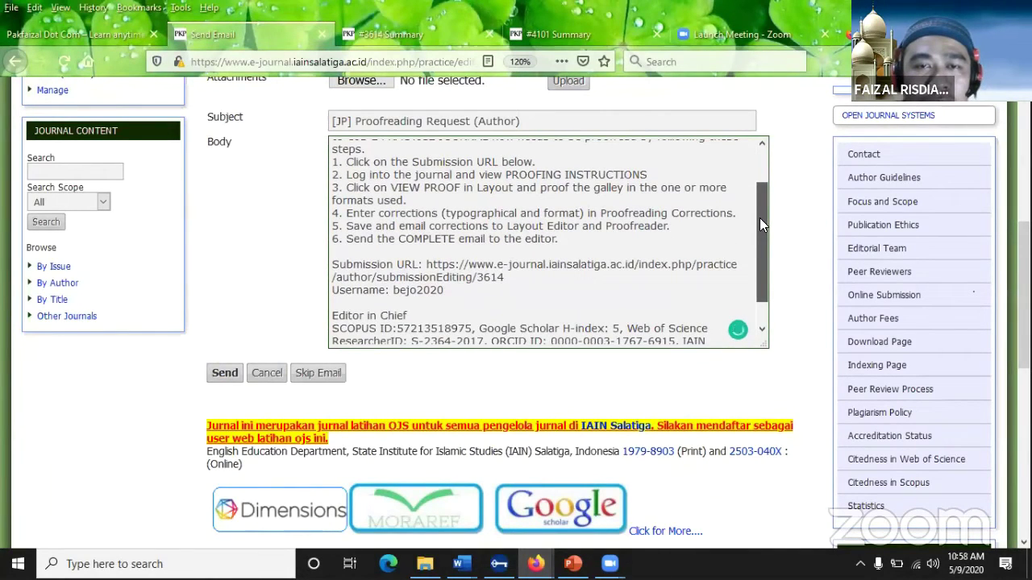
mouse_move(759, 217)
mouse_down()
mouse_move(758, 230)
mouse_move(753, 201)
mouse_up()
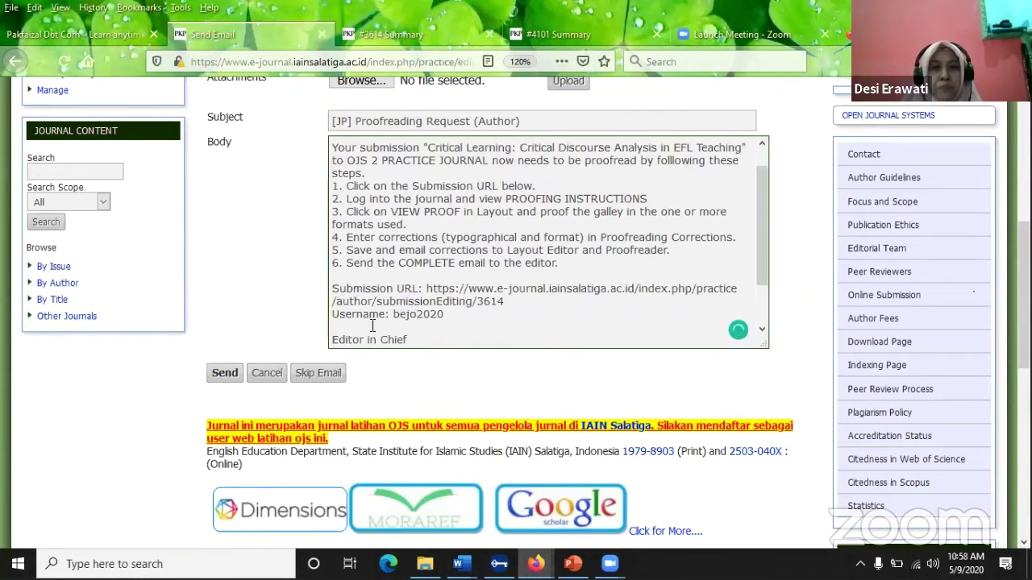
click(227, 374)
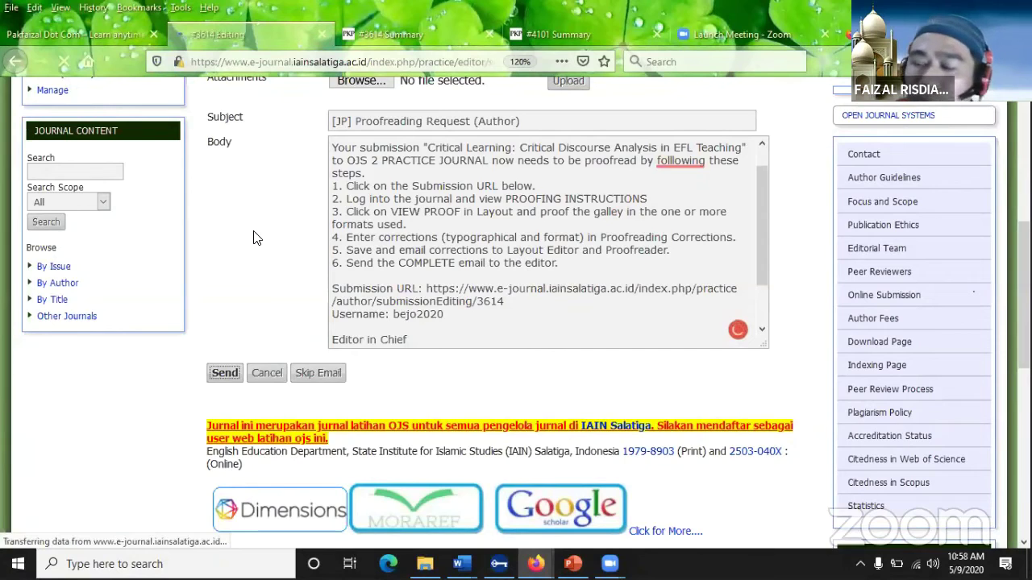
Step: Open the Proofing Instructions from the Proofreading section and read the guidance on spelling, grammar and formatting errors
scroll(472, 260, down, 10)
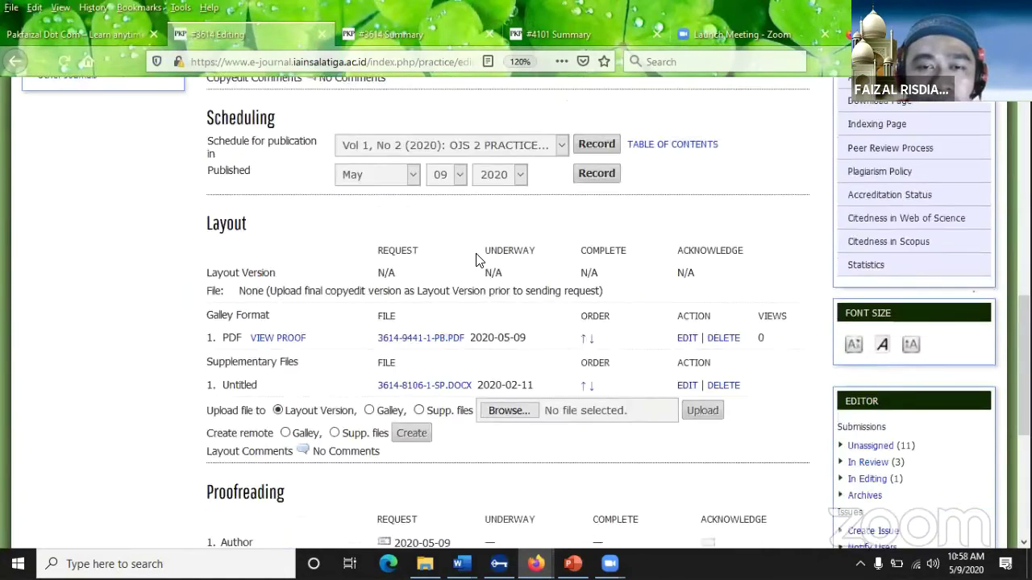
scroll(476, 260, down, 3)
click(474, 369)
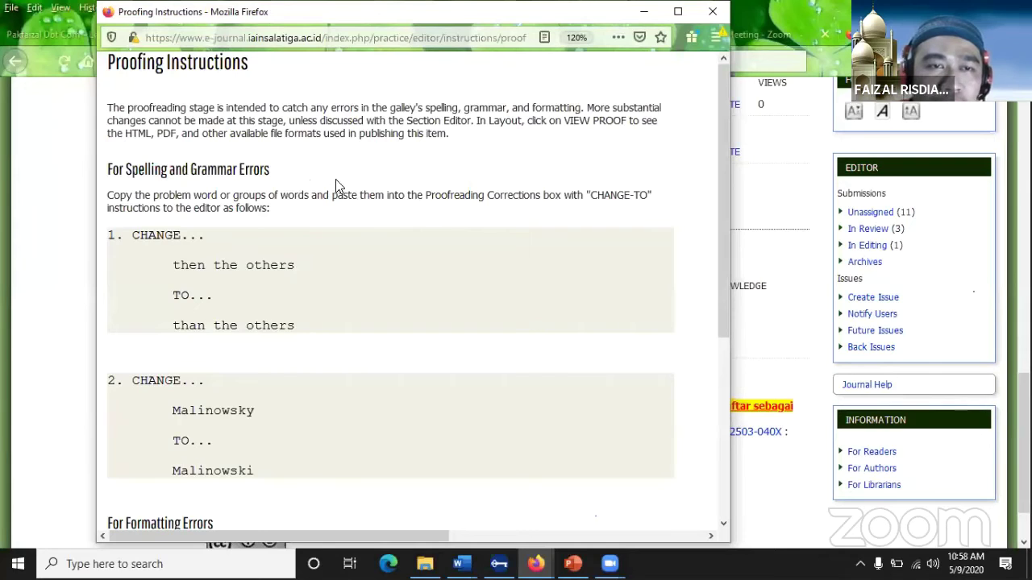
scroll(357, 199, down, 4)
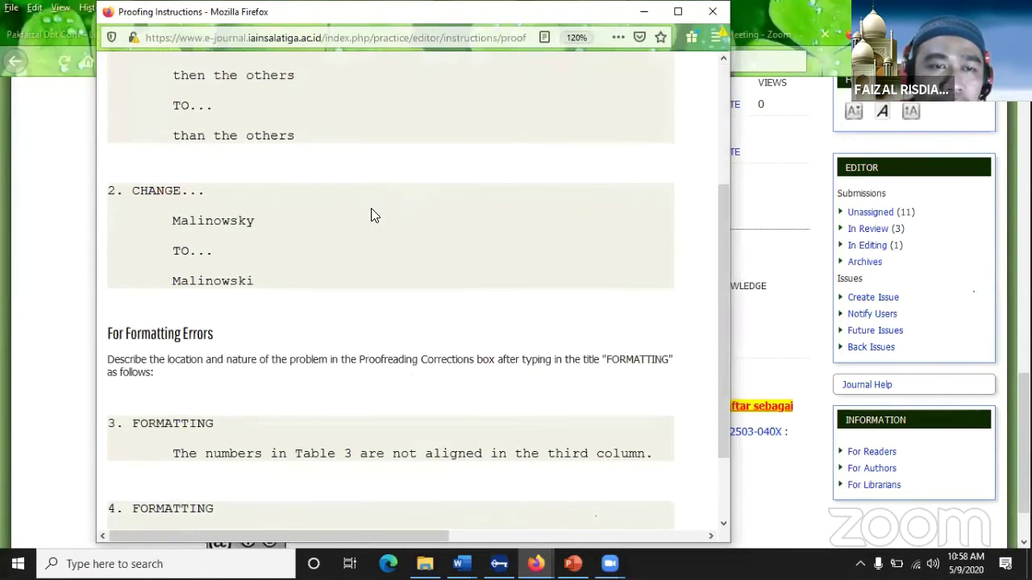
scroll(379, 222, down, 2)
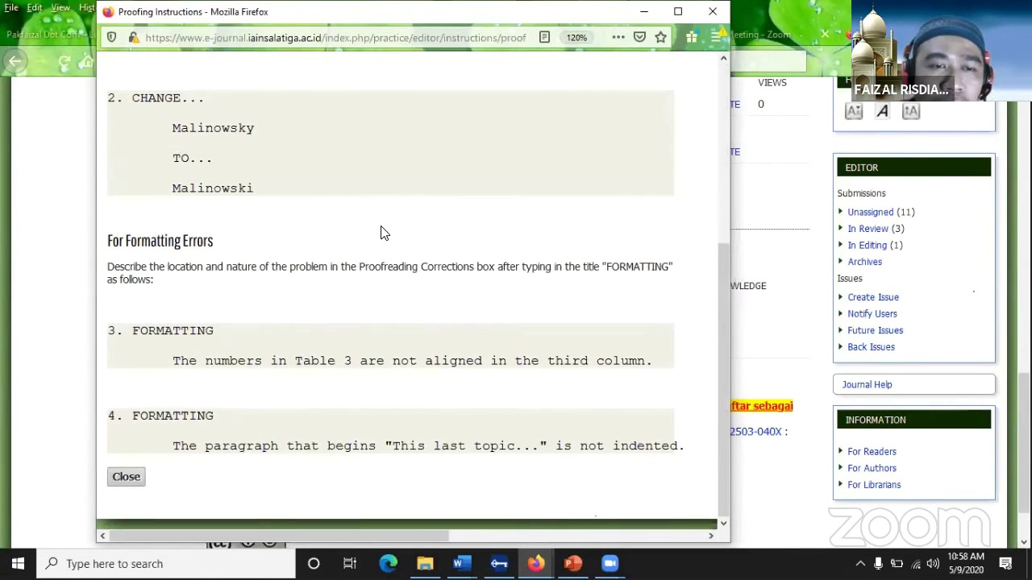
scroll(380, 250, up, 6)
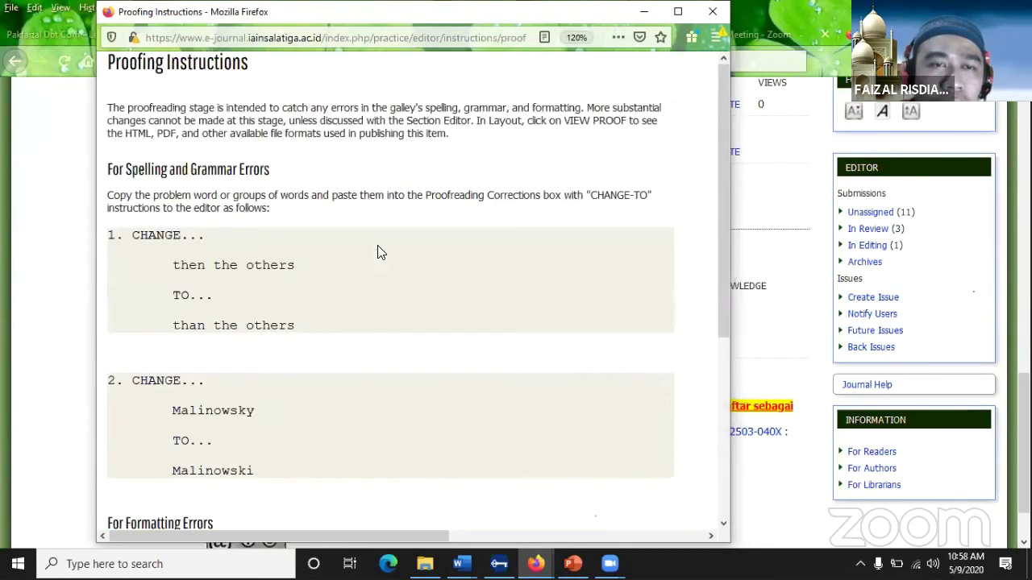
Step: Read the formatting error examples in the Proofing Instructions, close them and switch to the OJS 2 presentation in PowerPoint
scroll(292, 384, down, 6)
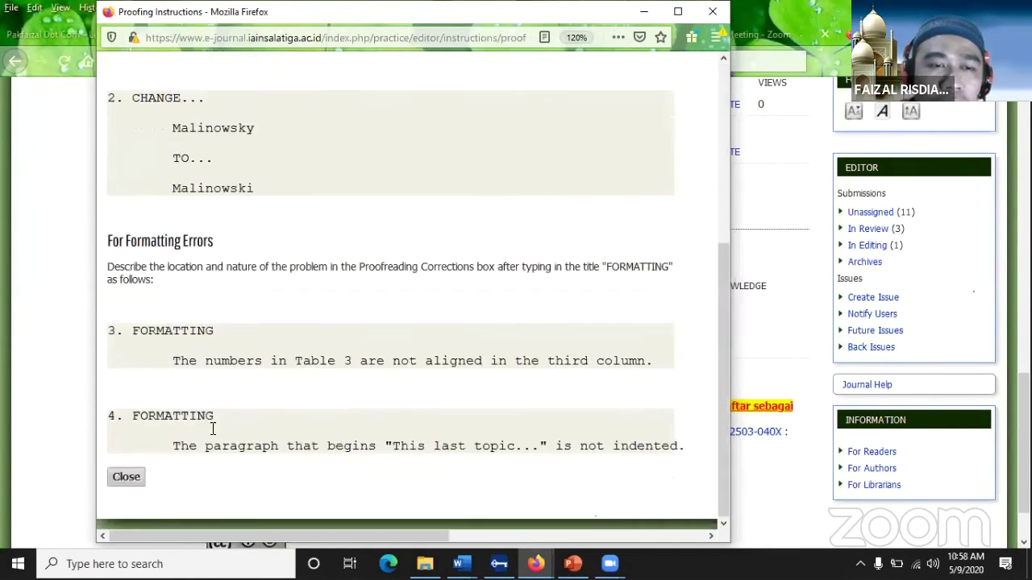
click(127, 477)
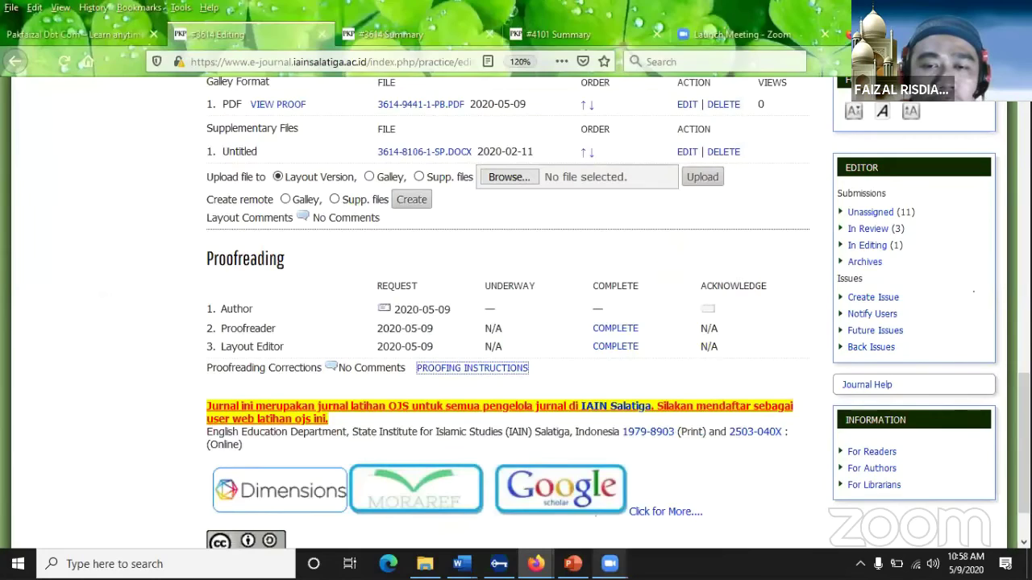
click(572, 564)
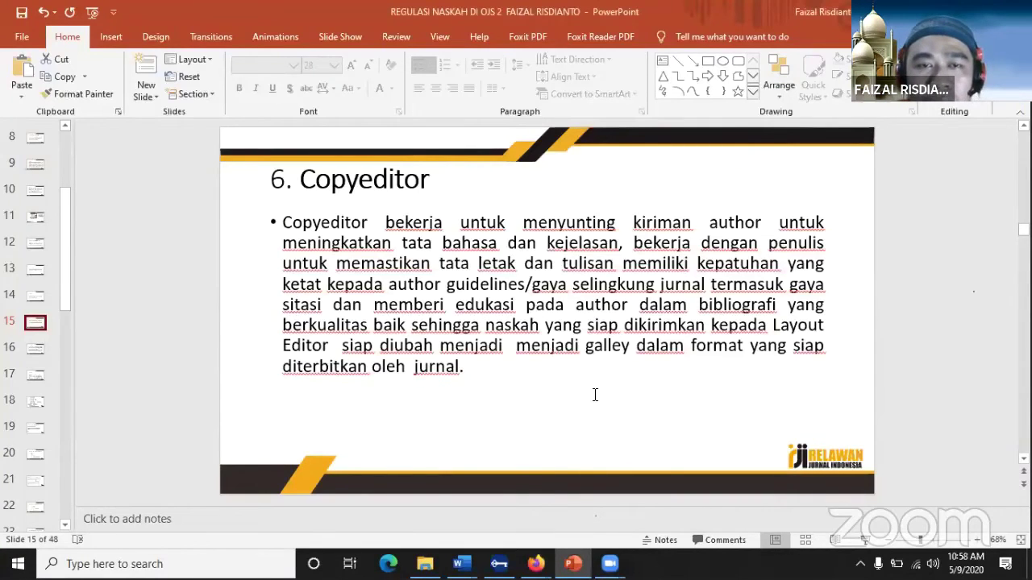
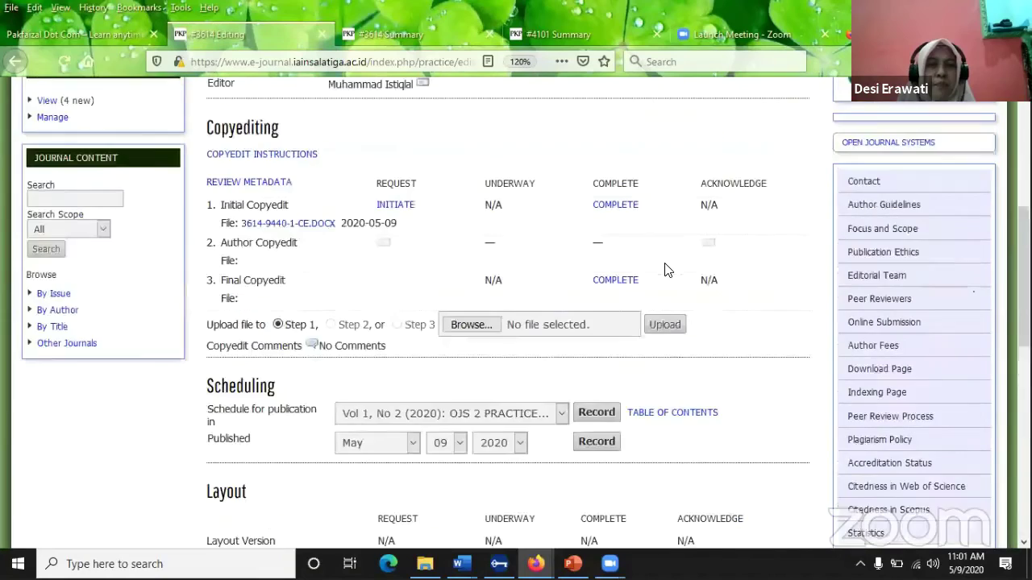
Step: Open the Review page of submission #3614 and examine the Peer Review entries, reviewer files and Editor Decision section
scroll(668, 269, down, 3)
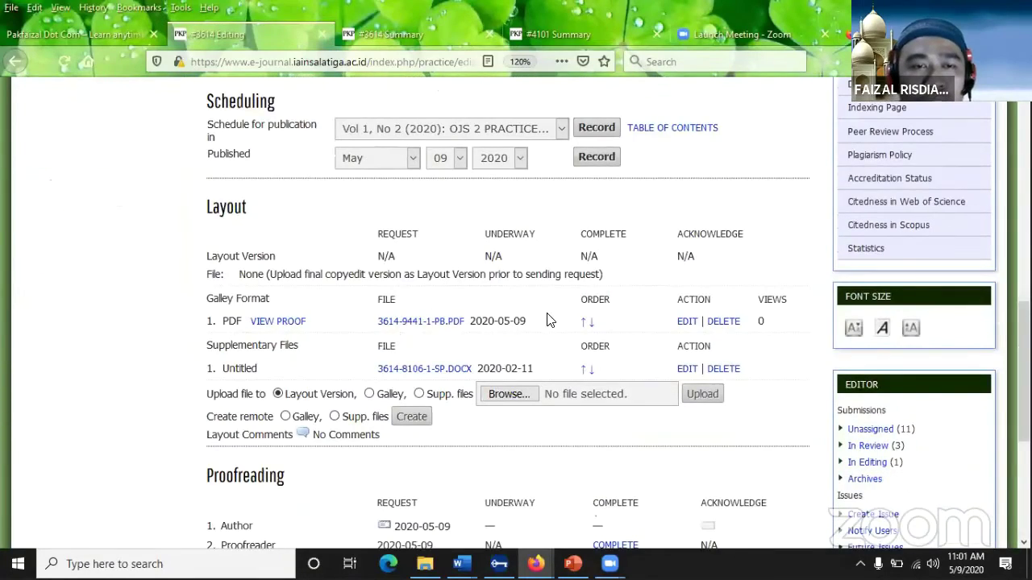
scroll(548, 314, up, 10)
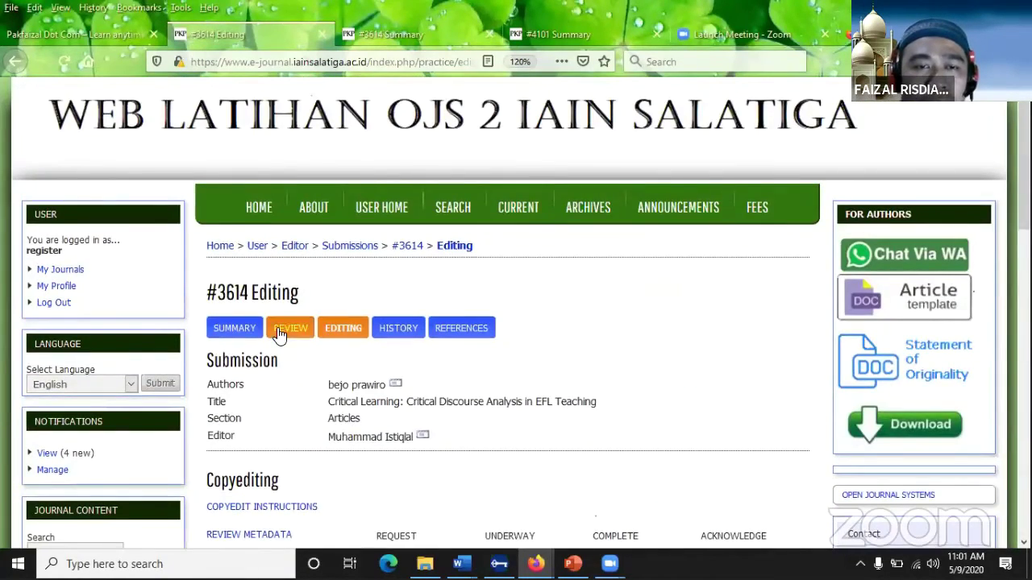
click(300, 328)
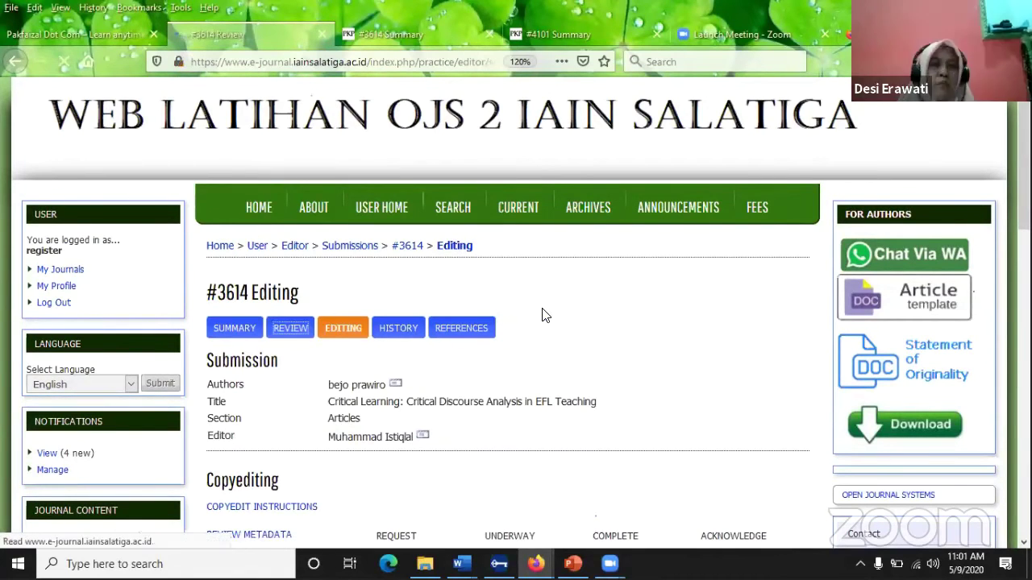
scroll(610, 313, down, 6)
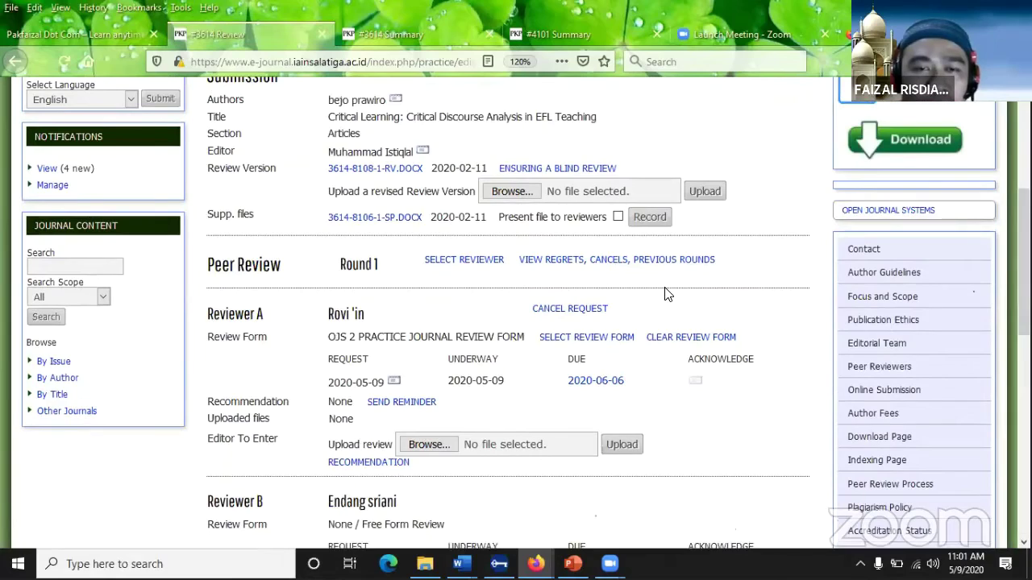
scroll(661, 292, down, 8)
scroll(484, 267, up, 4)
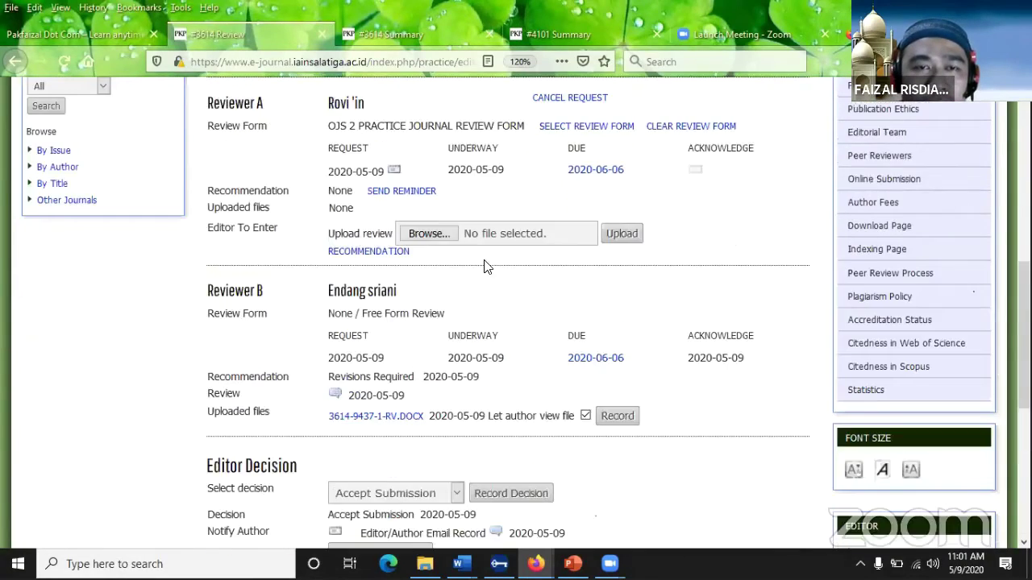
scroll(443, 334, down, 2)
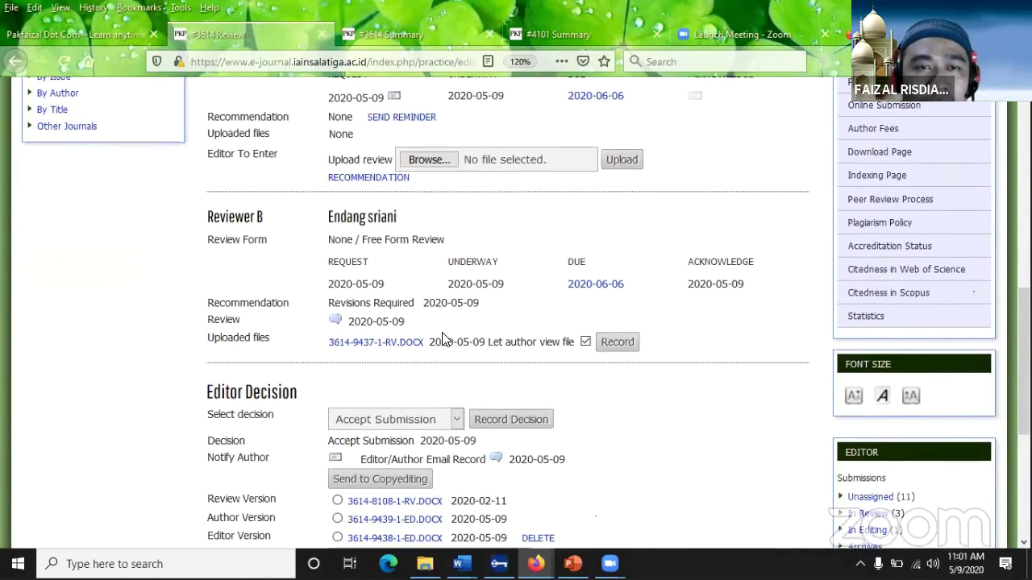
scroll(442, 337, up, 6)
scroll(395, 375, down, 10)
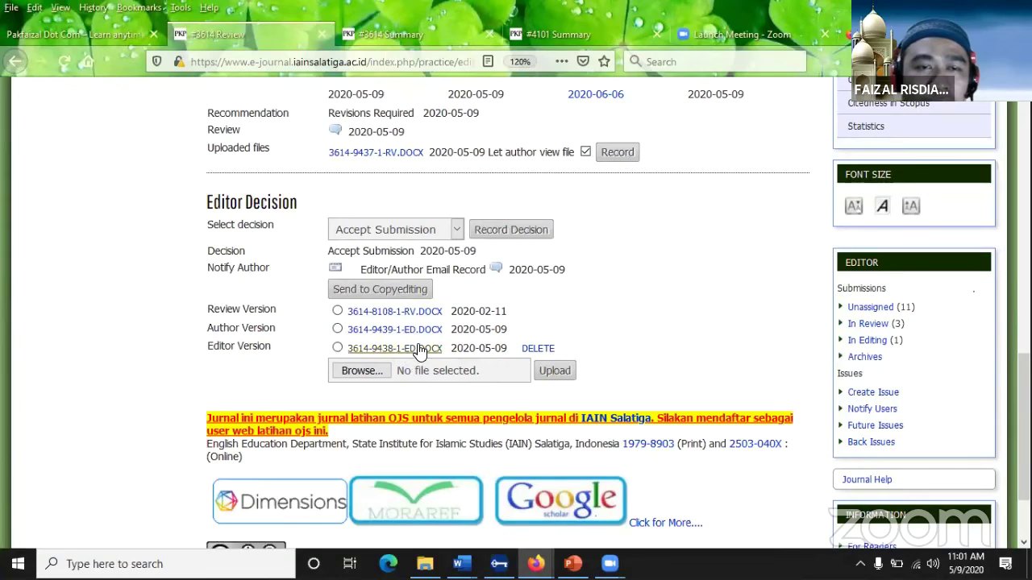
scroll(680, 321, up, 8)
scroll(680, 317, down, 7)
scroll(679, 315, up, 15)
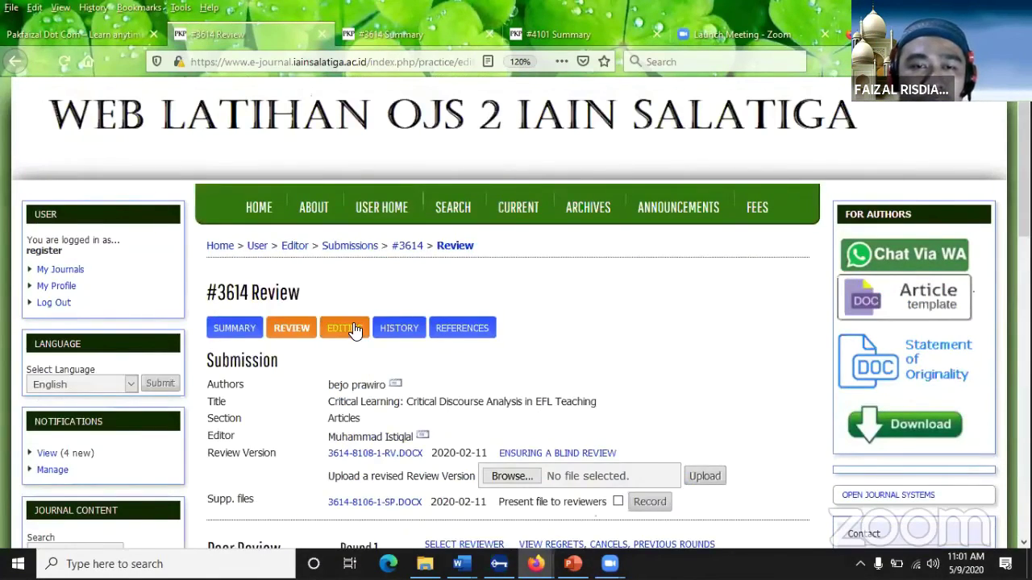
Step: Return to the Editing page of submission #3614 and look over its Copyediting, Scheduling, Layout and Proofreading sections
click(353, 327)
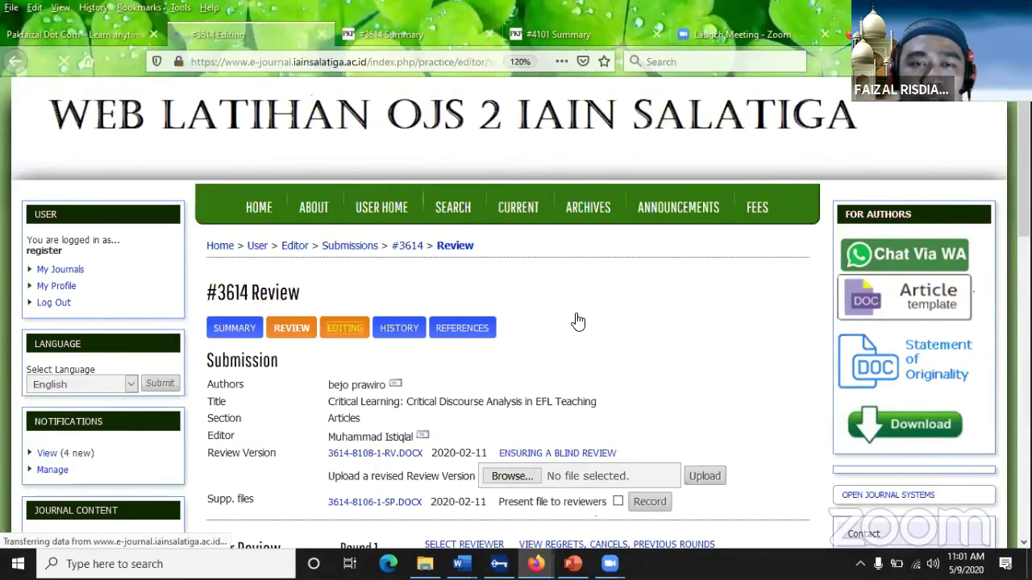
scroll(596, 322, down, 7)
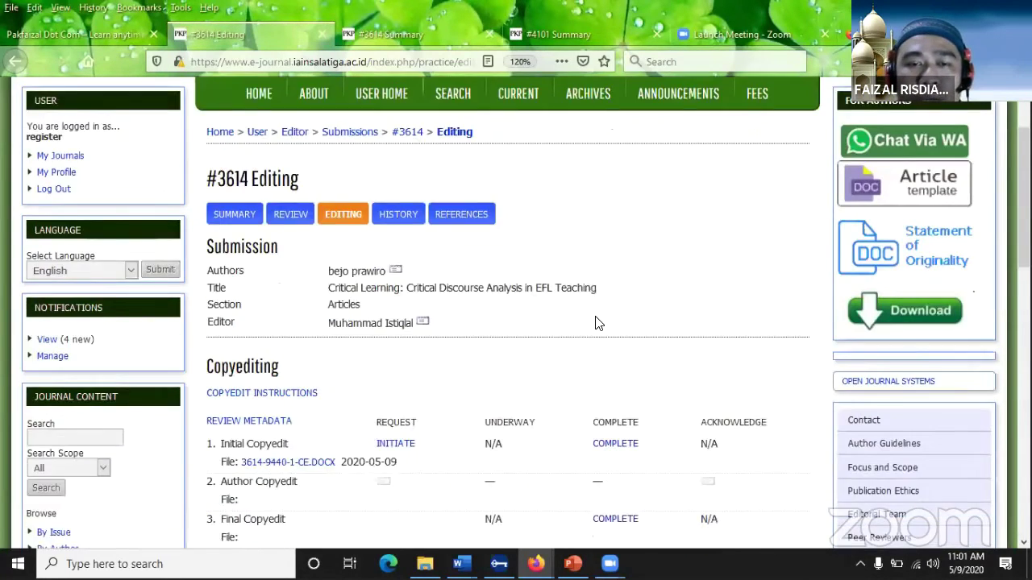
scroll(597, 324, down, 5)
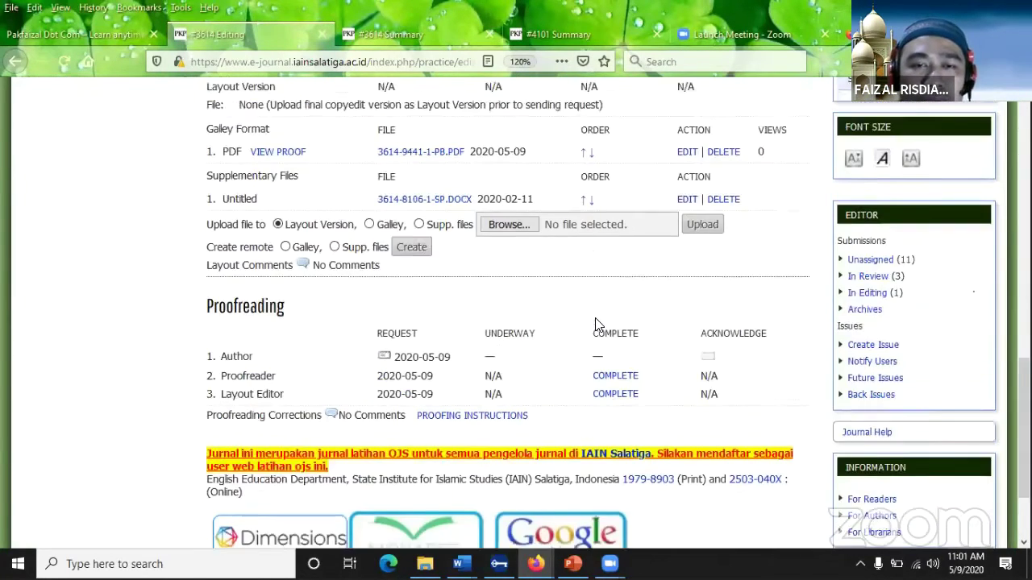
scroll(597, 324, up, 6)
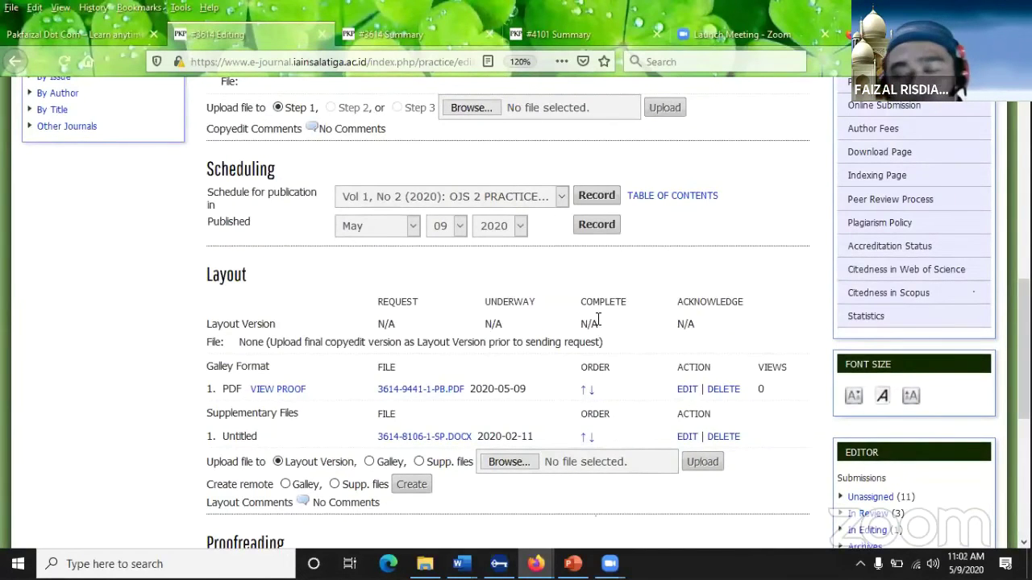
scroll(597, 320, down, 3)
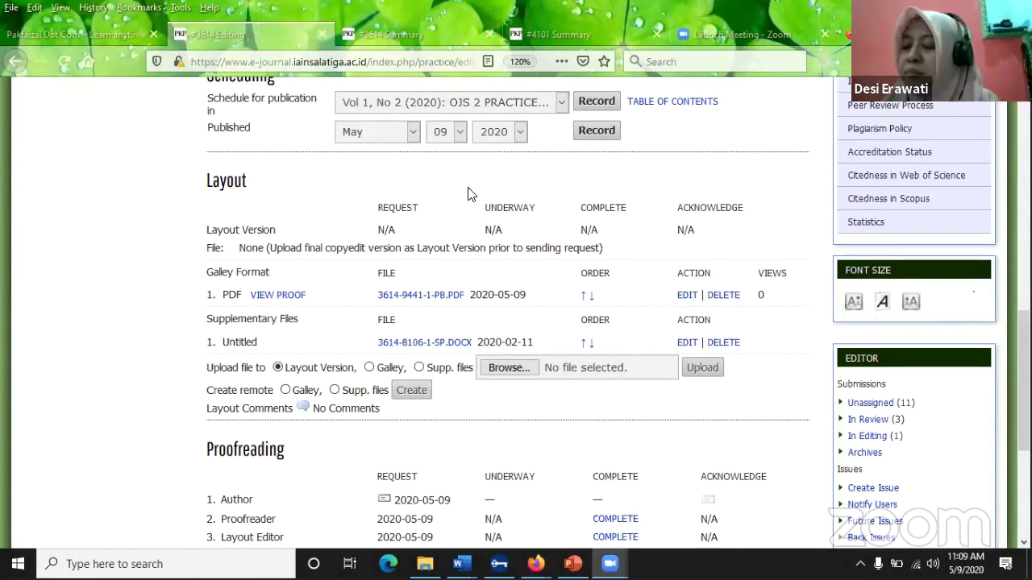
Step: Go to the User Home page and open the unassigned submissions of the OJS 2 PRACTICE JOURNAL
scroll(429, 191, up, 3)
scroll(419, 198, up, 10)
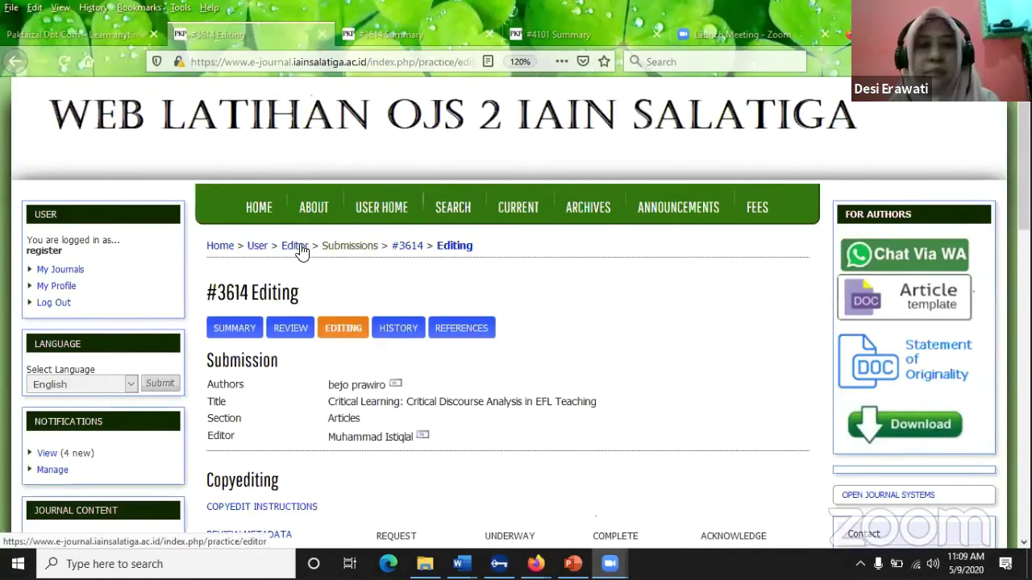
click(382, 208)
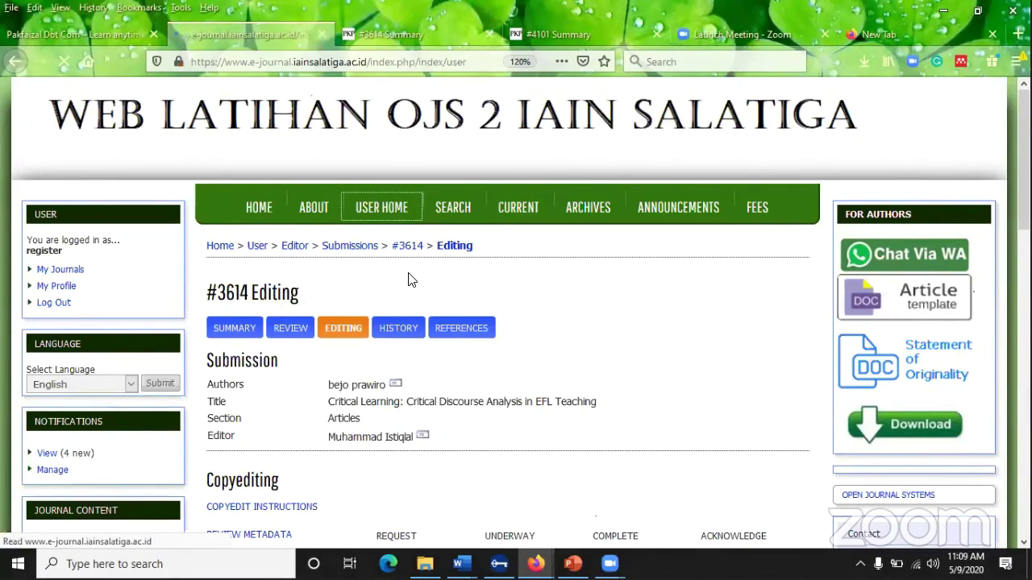
scroll(347, 278, down, 3)
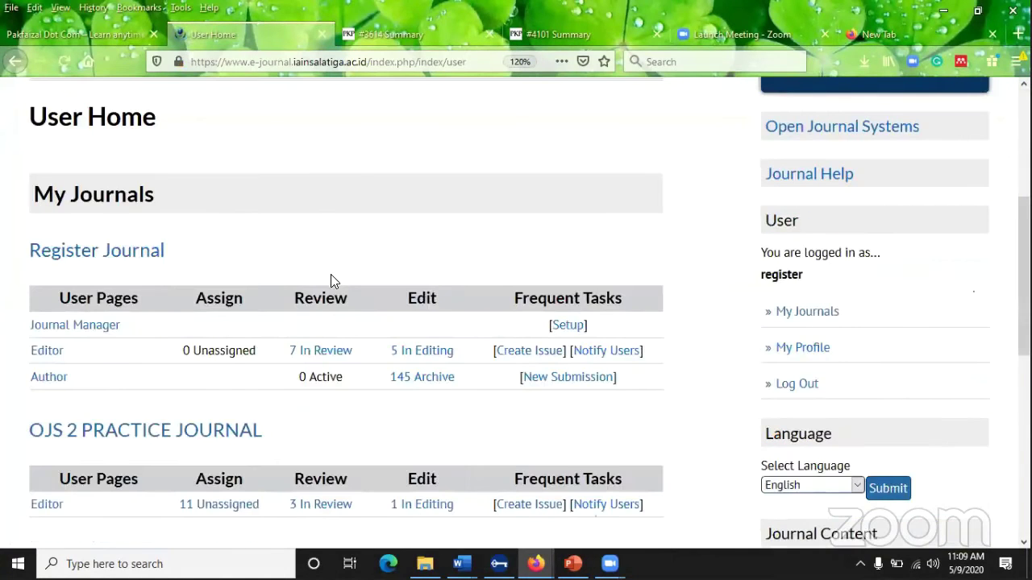
scroll(318, 275, down, 2)
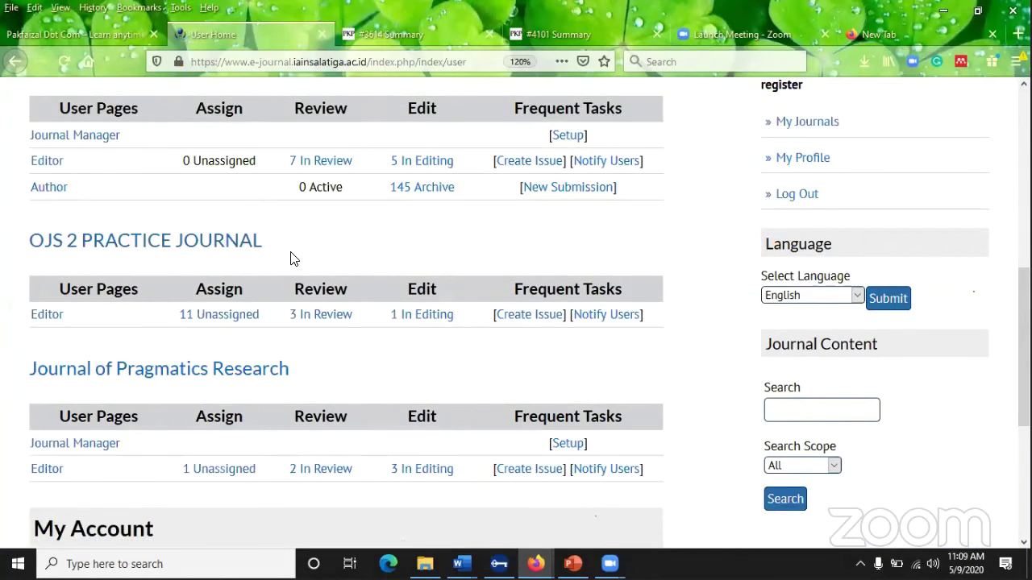
click(226, 315)
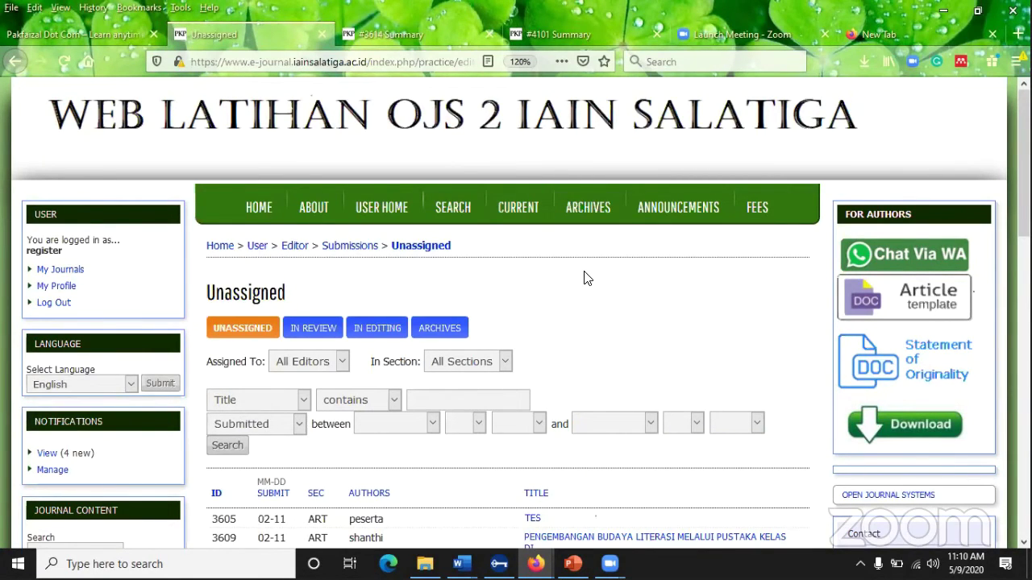
Step: Open YouTube in place of the Pakfaizal Dot Com page
click(79, 35)
click(277, 65)
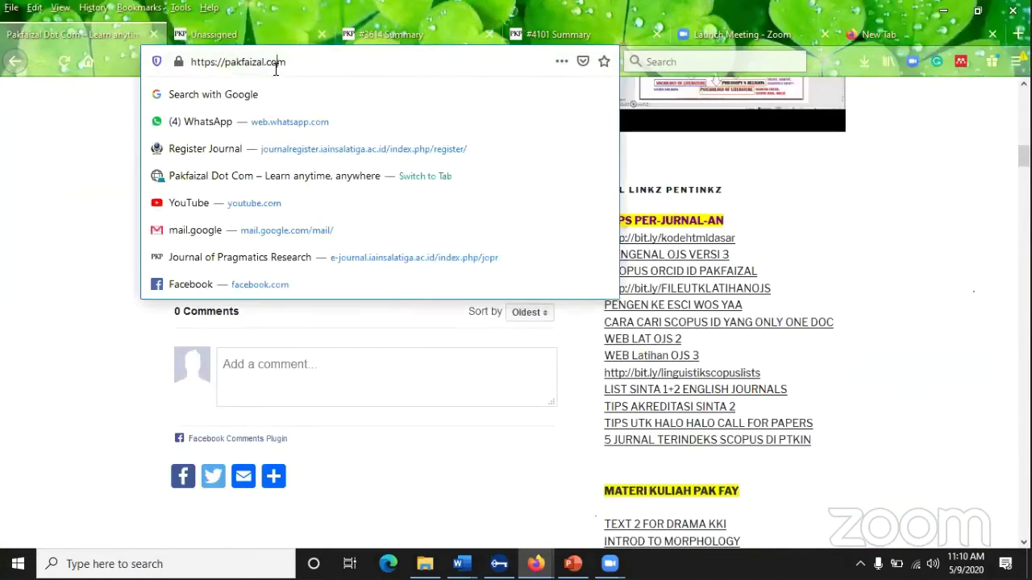
click(258, 203)
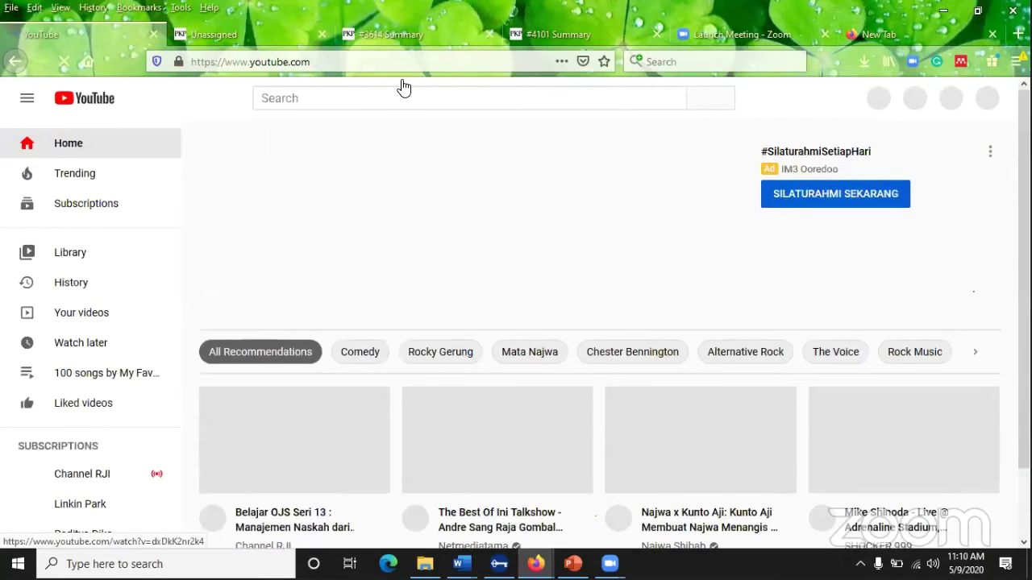
Step: Search YouTube for "cara membuat review form"
click(324, 98)
text(c)
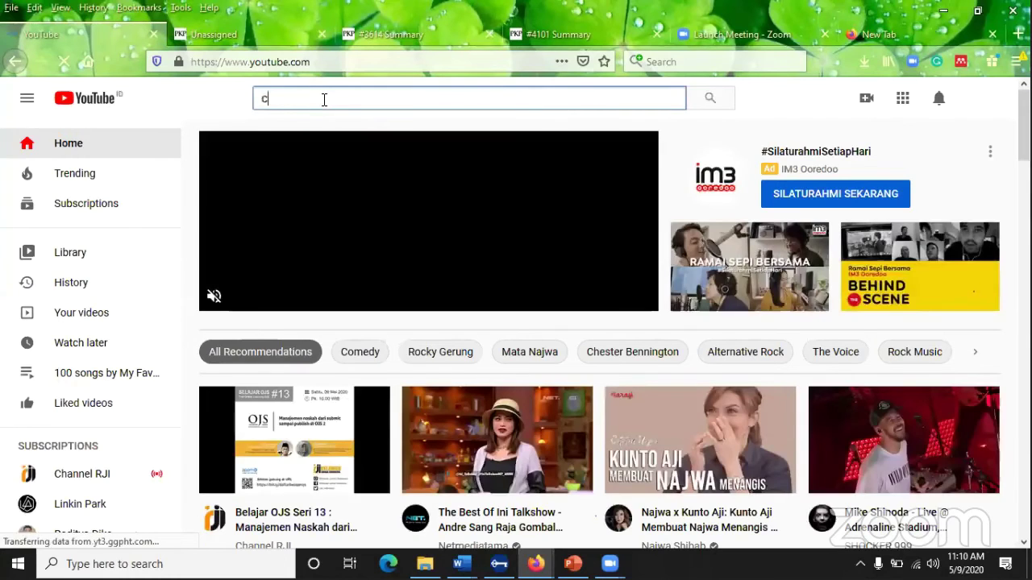
text(ara mem)
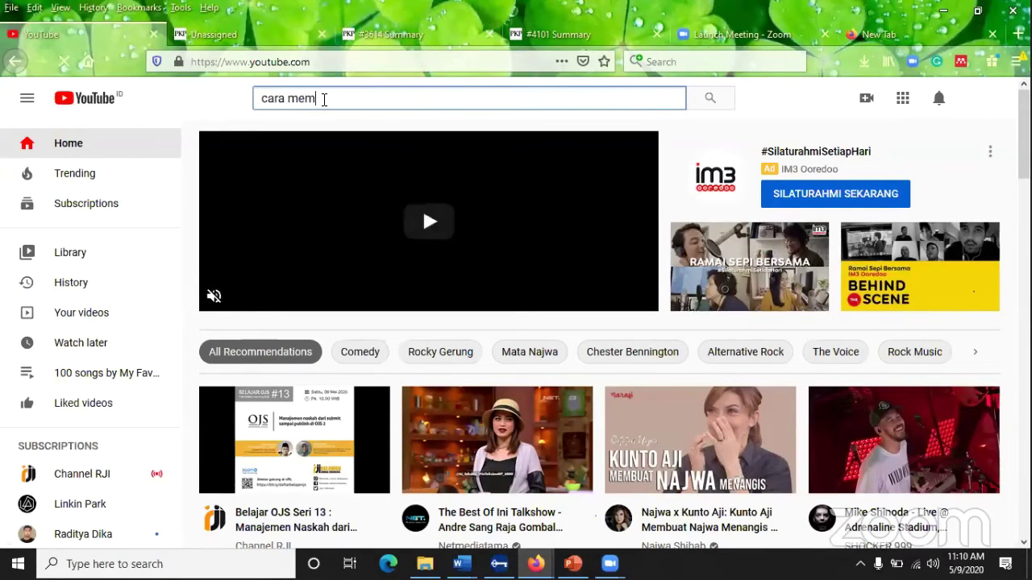
text(buat r)
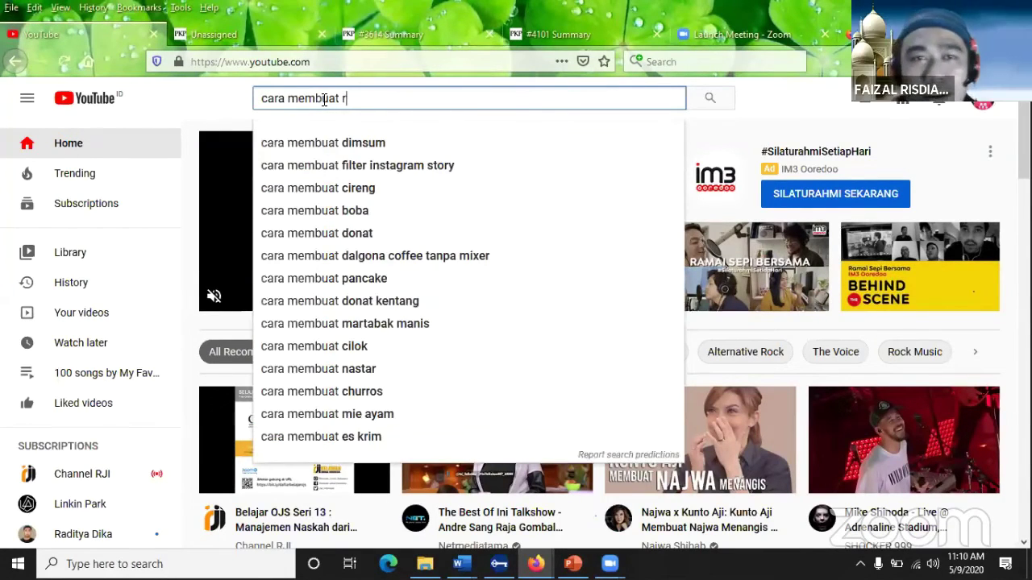
text(eview form)
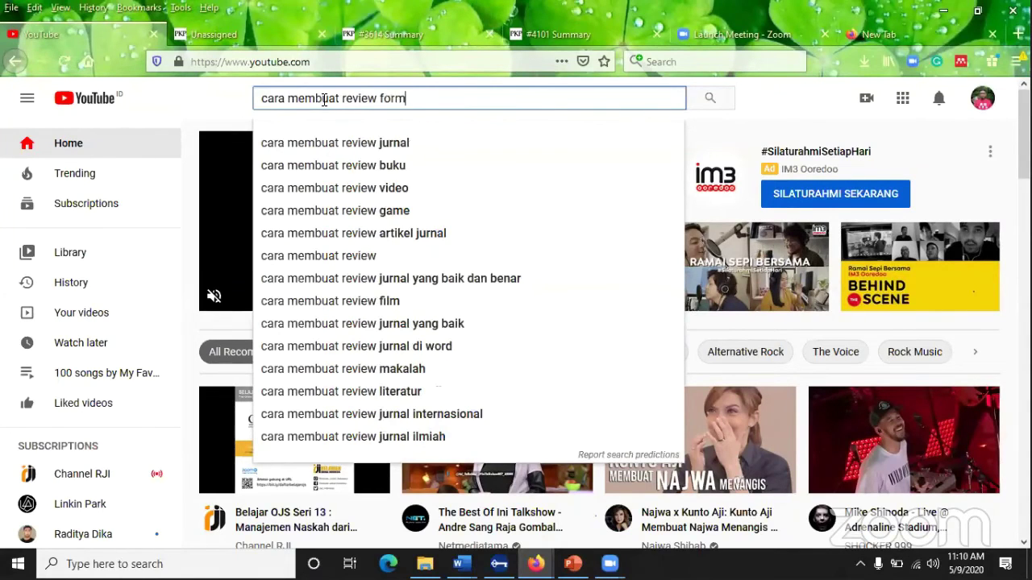
key(BackSpace)
text(m)
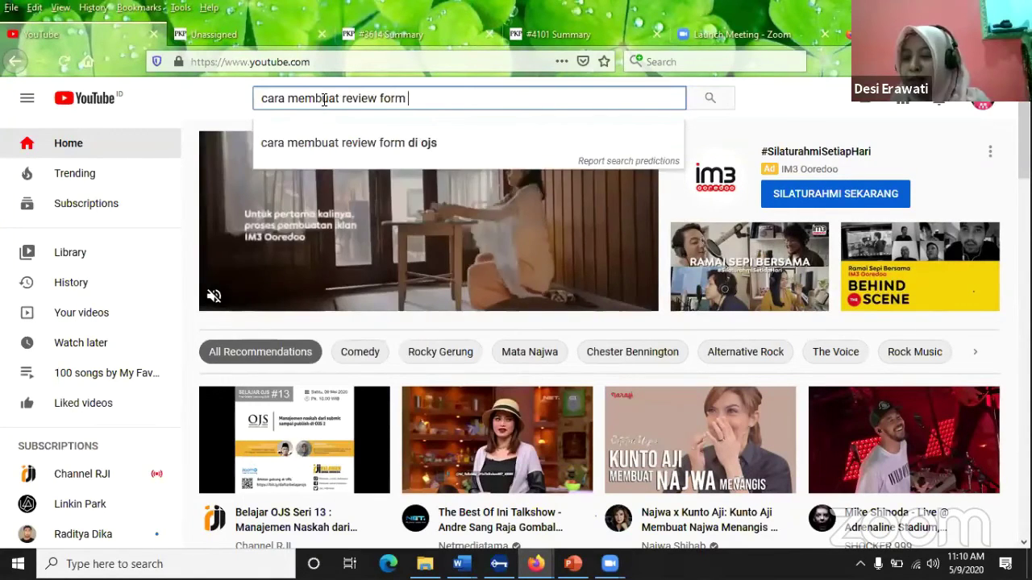
key(Return)
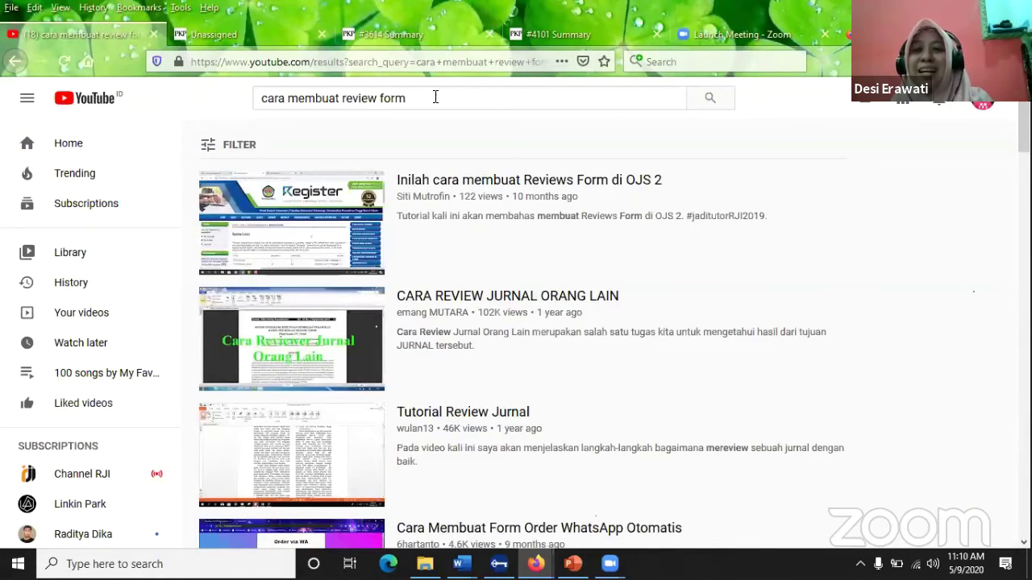
Step: Add "kudus" to the YouTube query and run the search again
click(435, 96)
text(k)
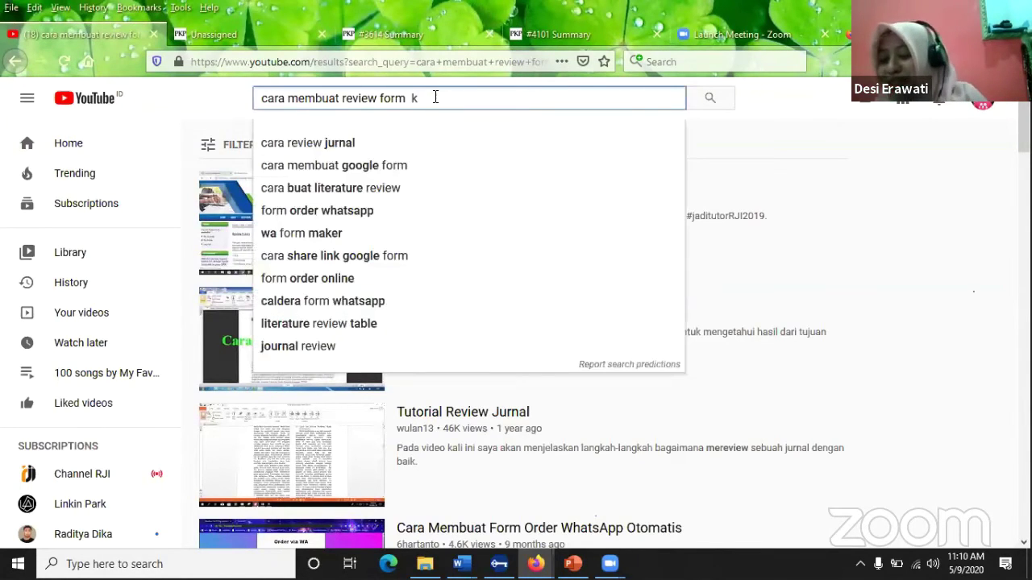
text(udus)
key(Return)
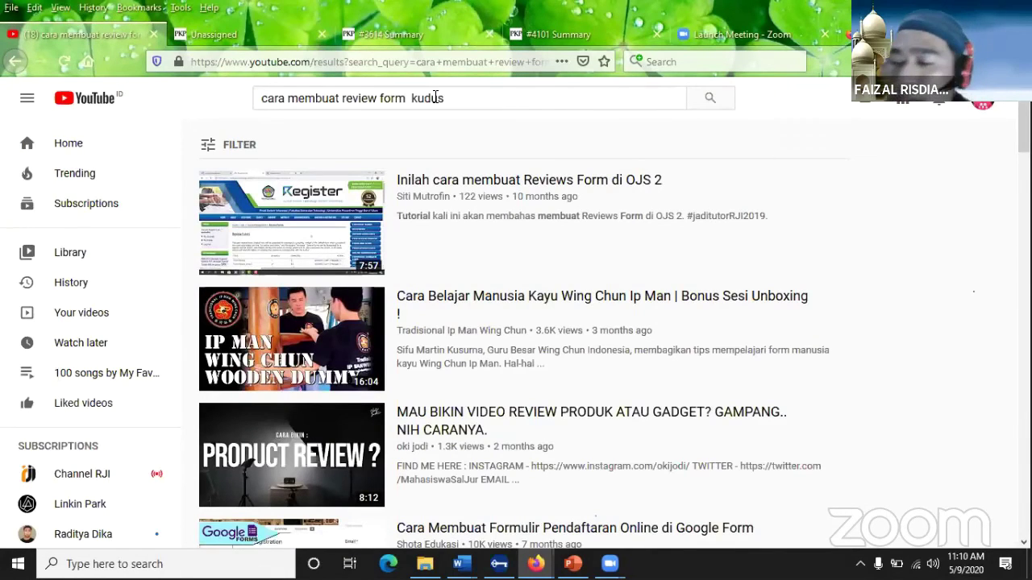
Step: Replace "kudus" with "ojs 2" in the YouTube query and search for "cara membuat review form ojs 2"
click(390, 97)
key(BackSpace)
key(BackSpace)
key(BackSpace)
key(BackSpace)
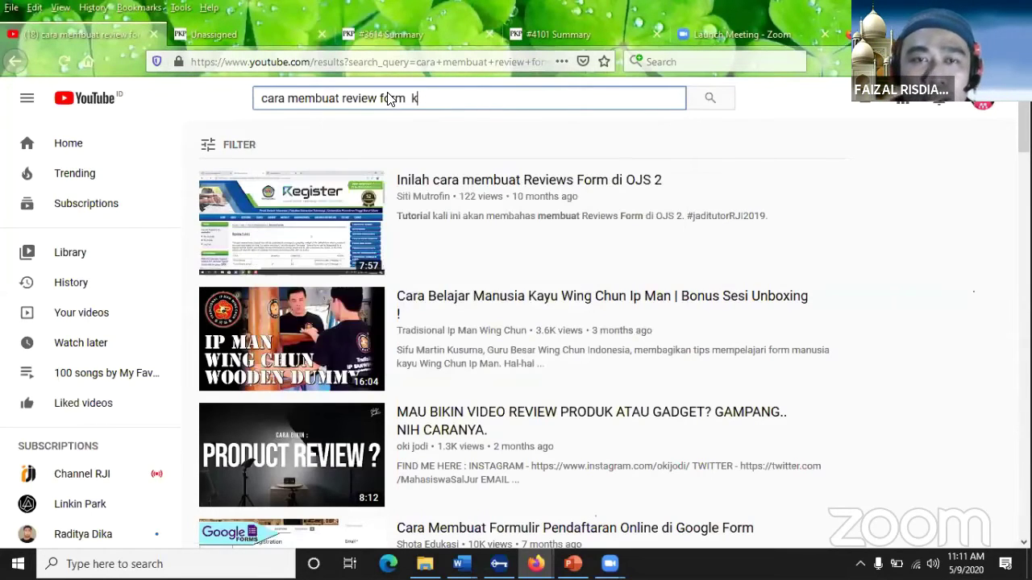
key(BackSpace)
text(o)
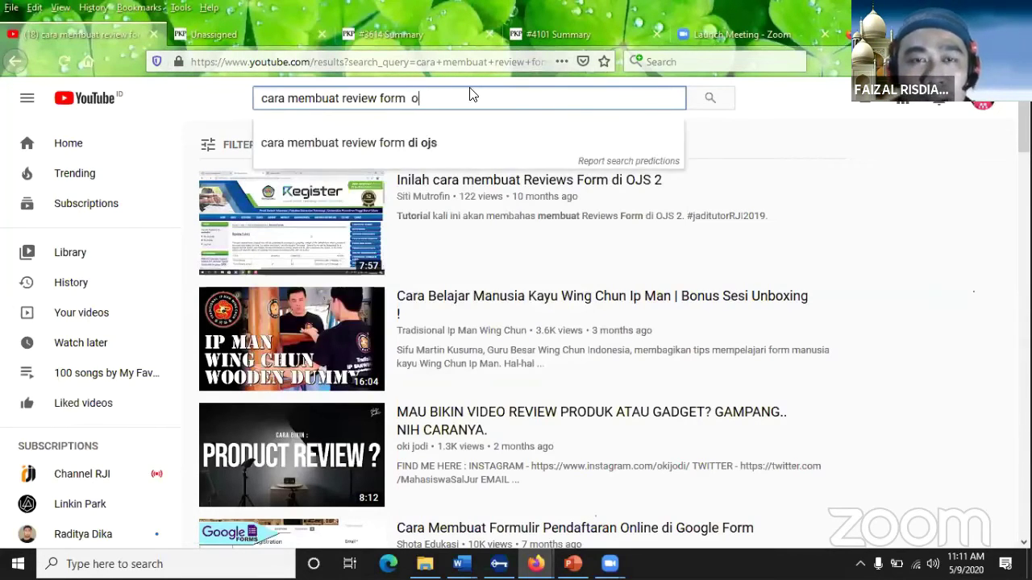
text(js 2)
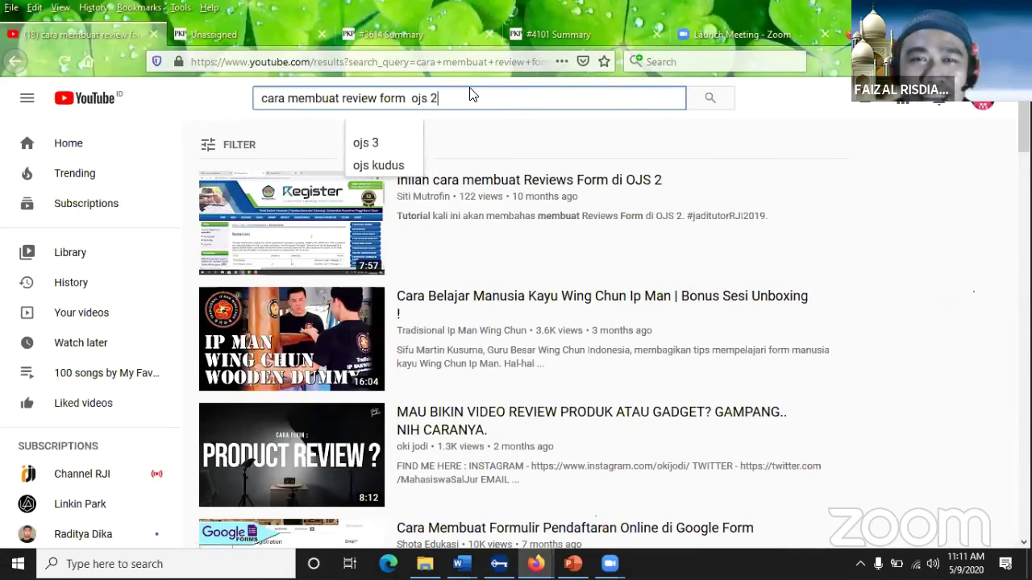
key(Return)
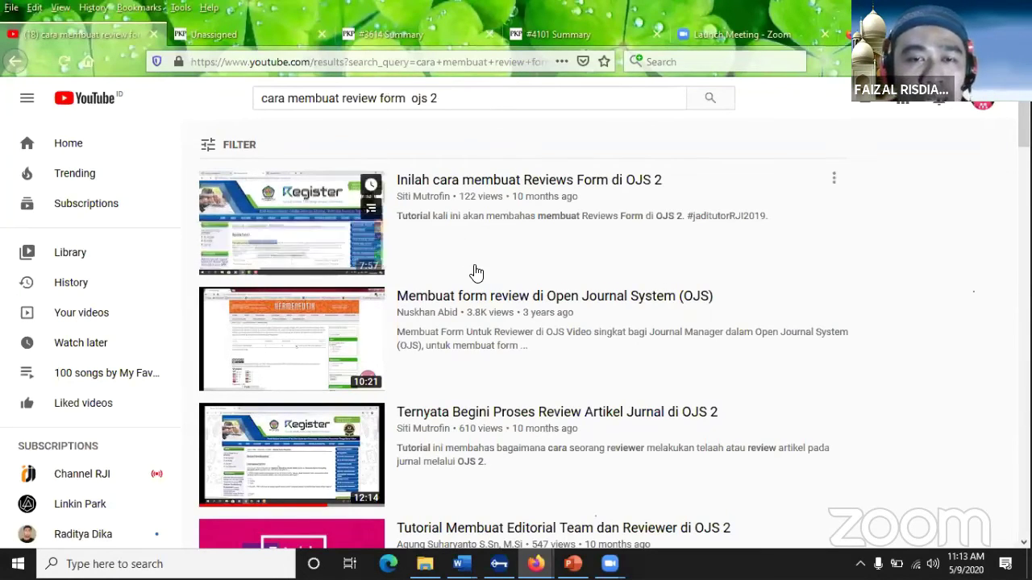
Step: View the videos "Membuat form review di Open Journal System (OJS)" and "Inilah cara membuat Reviews Form di OJS 2", then close YouTube
click(478, 295)
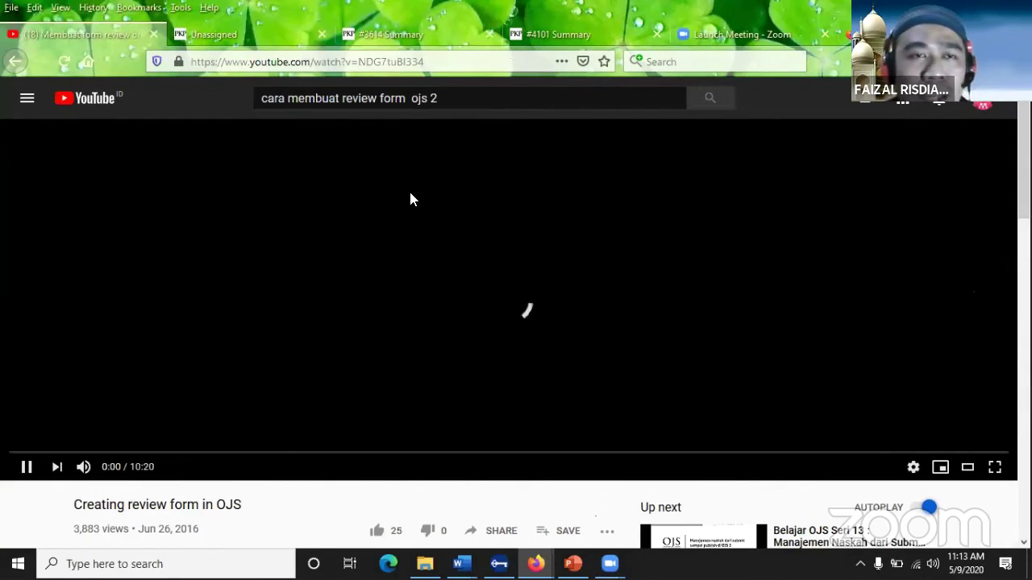
click(21, 62)
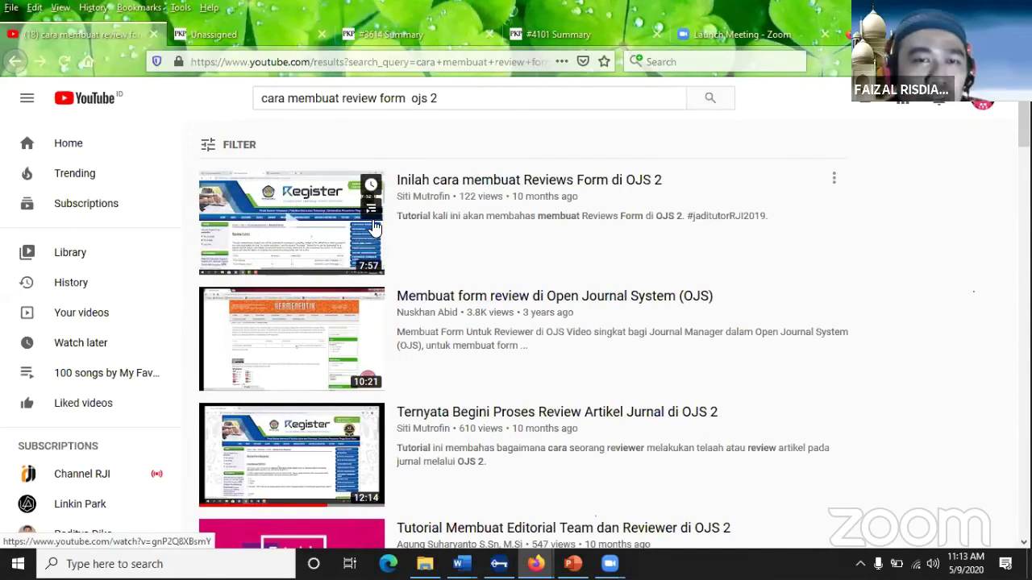
click(495, 177)
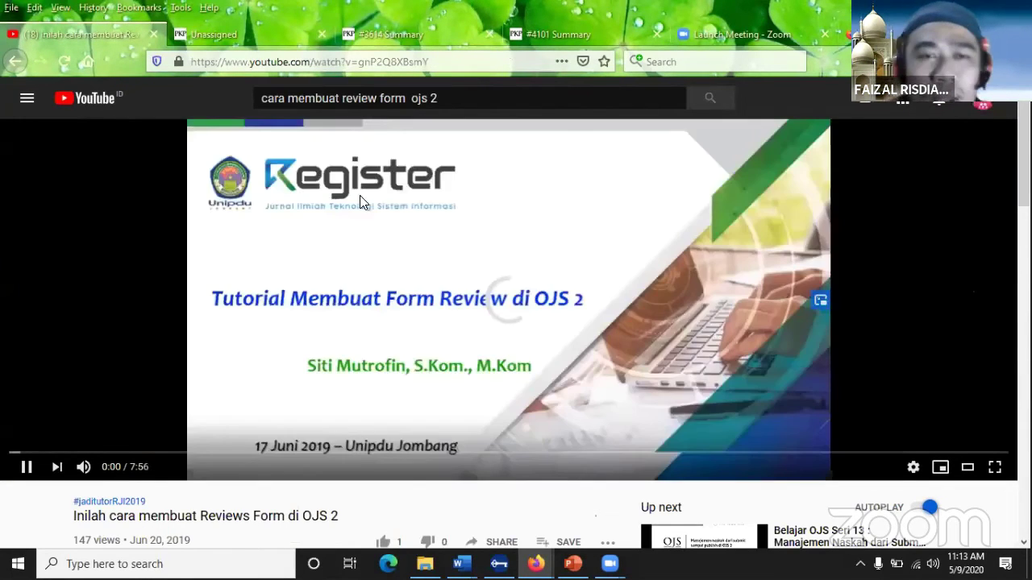
click(155, 34)
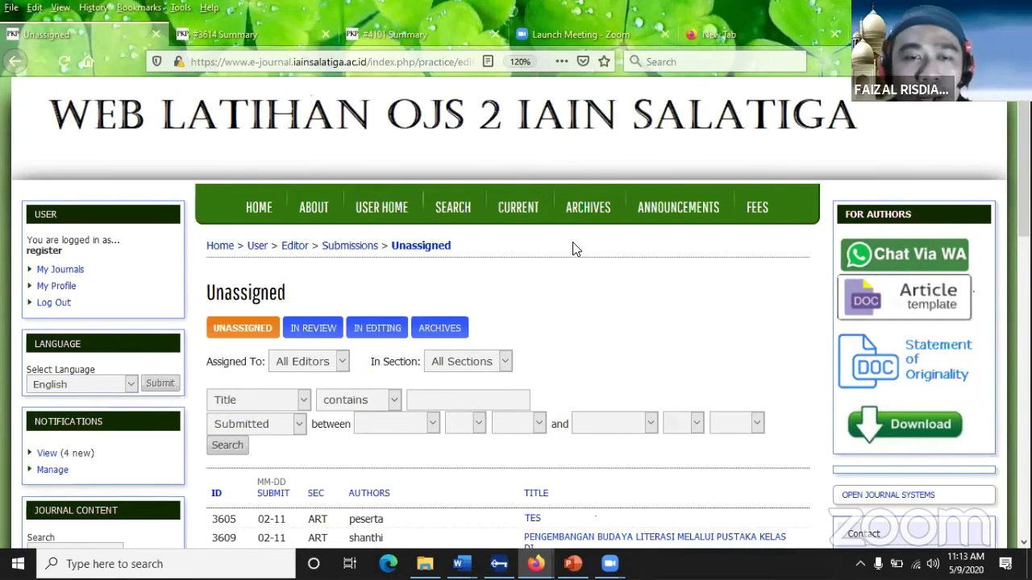
Step: Look over the unassigned submissions and open the list of submissions in review
scroll(569, 277, down, 3)
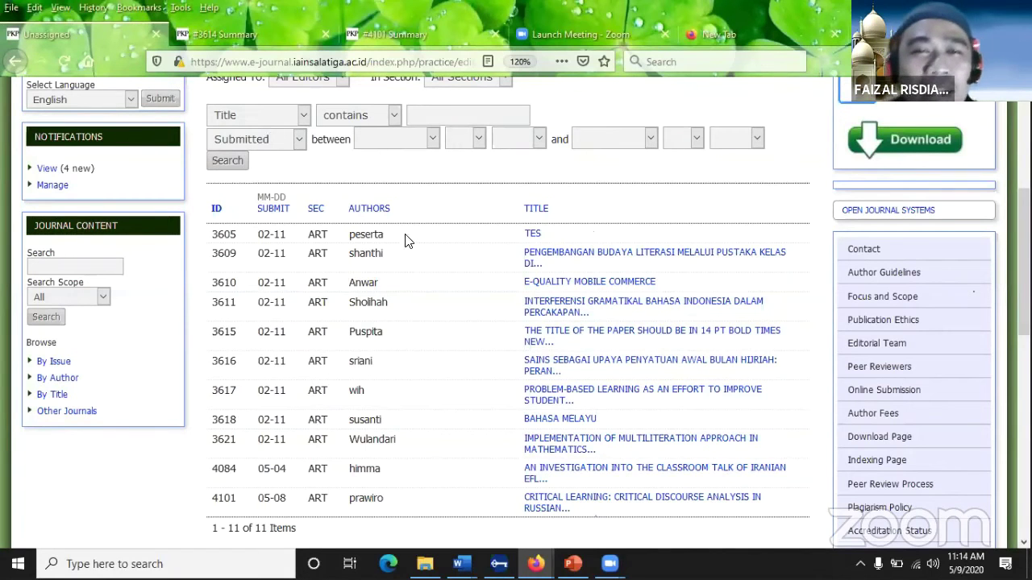
scroll(339, 229, up, 4)
click(327, 232)
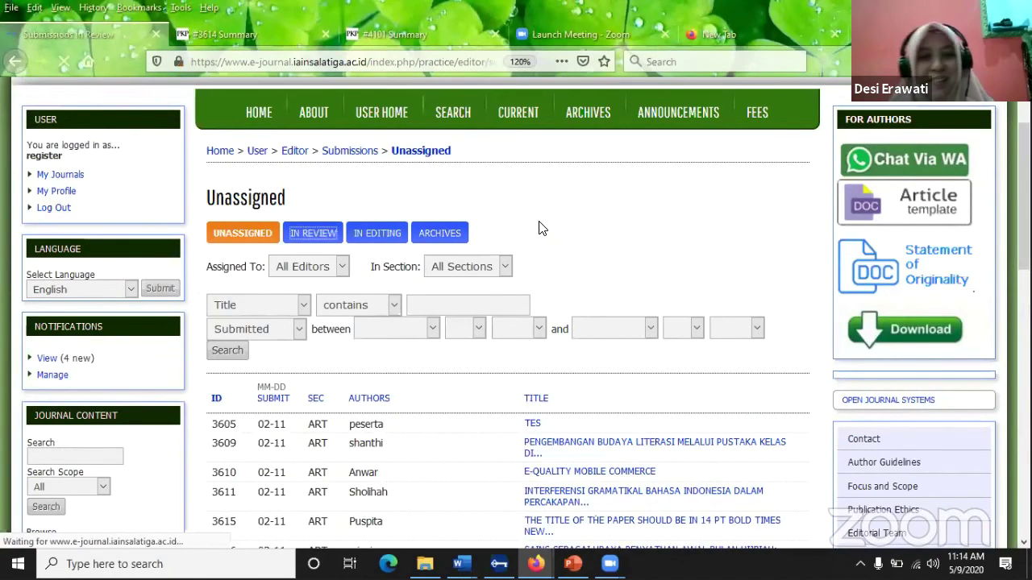
scroll(545, 264, down, 4)
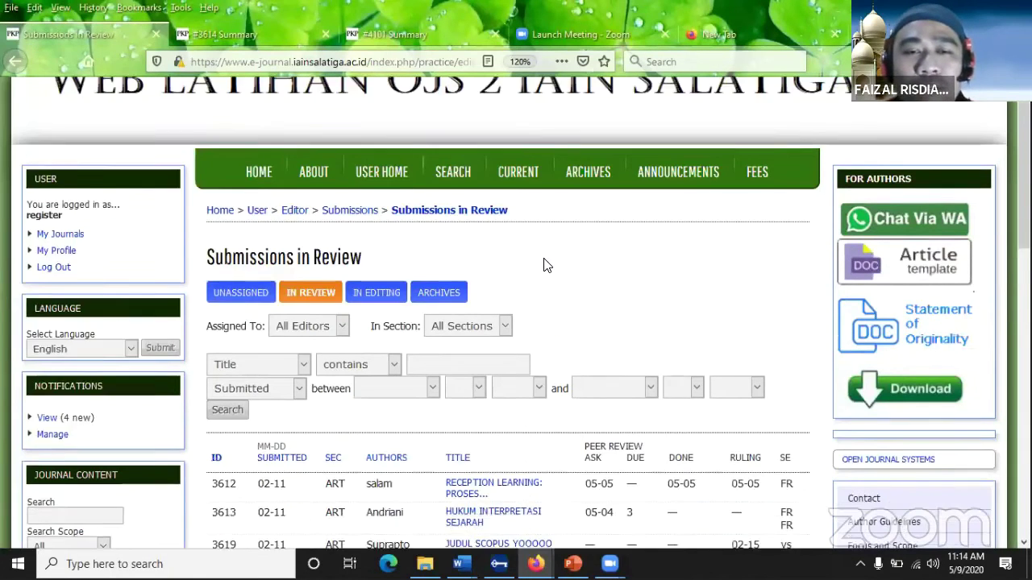
scroll(543, 242, up, 4)
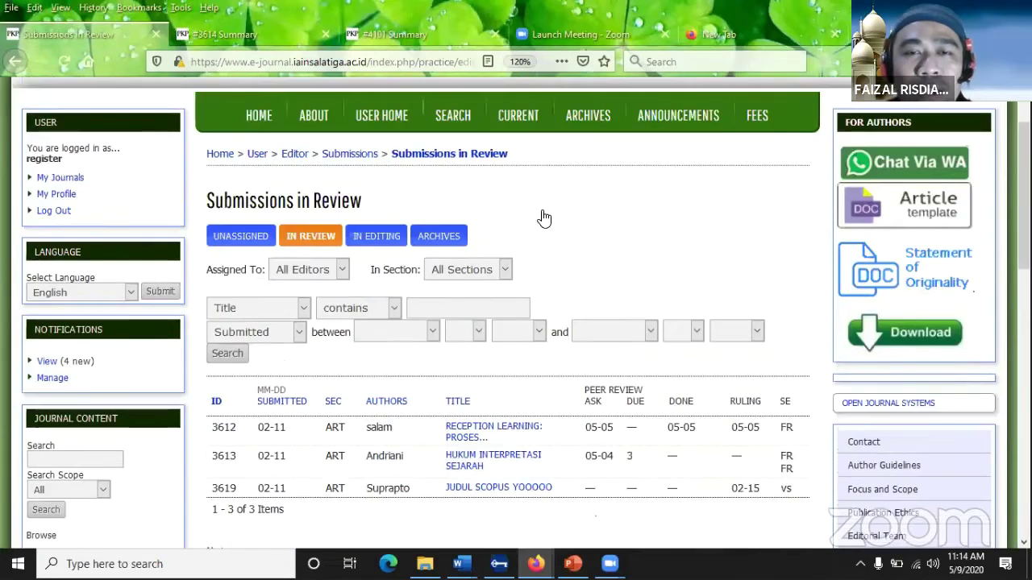
scroll(548, 258, down, 2)
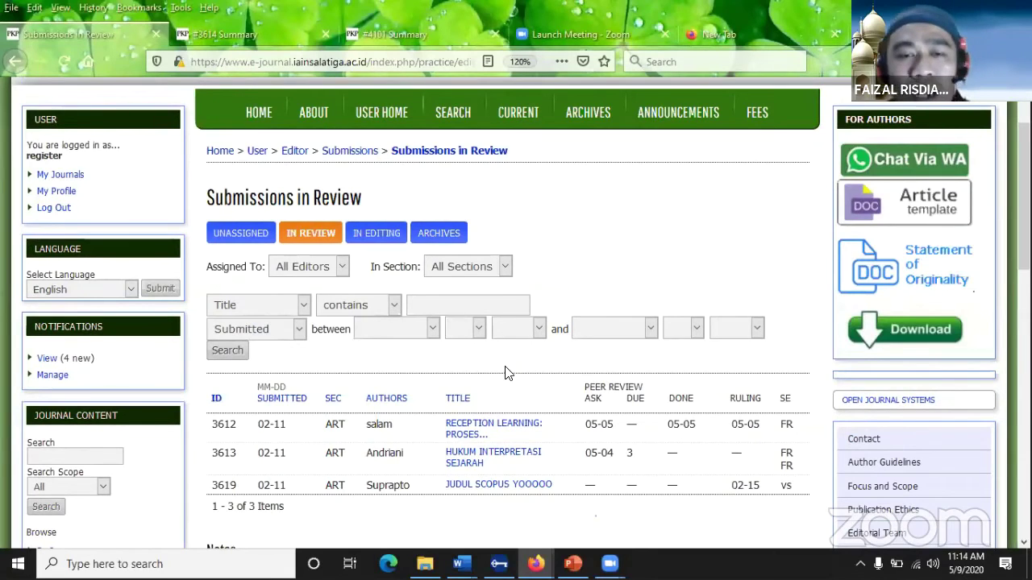
Step: Open submission 3612, "Reception Learning", from the review list and go to its History page
click(506, 425)
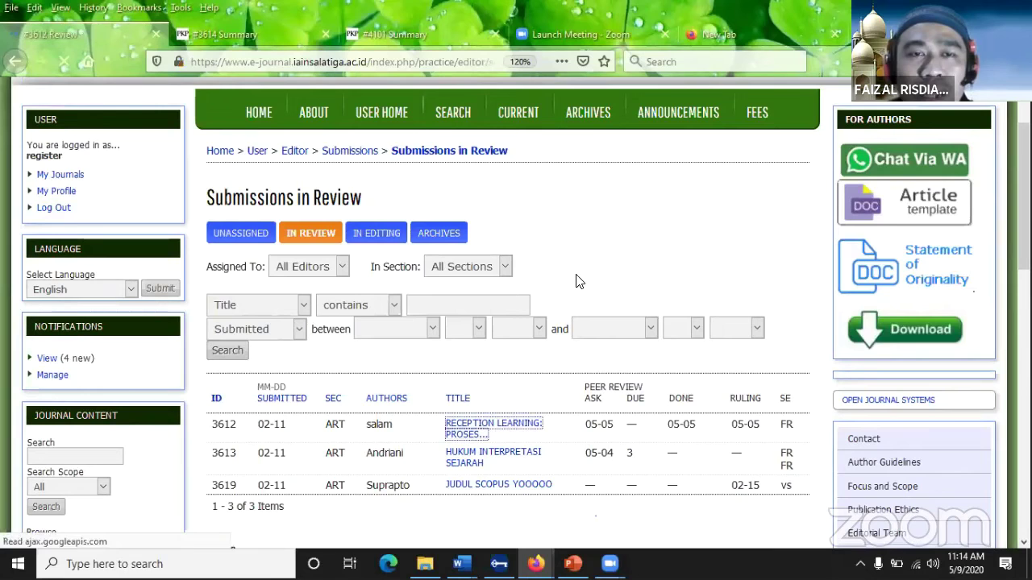
scroll(569, 294, down, 2)
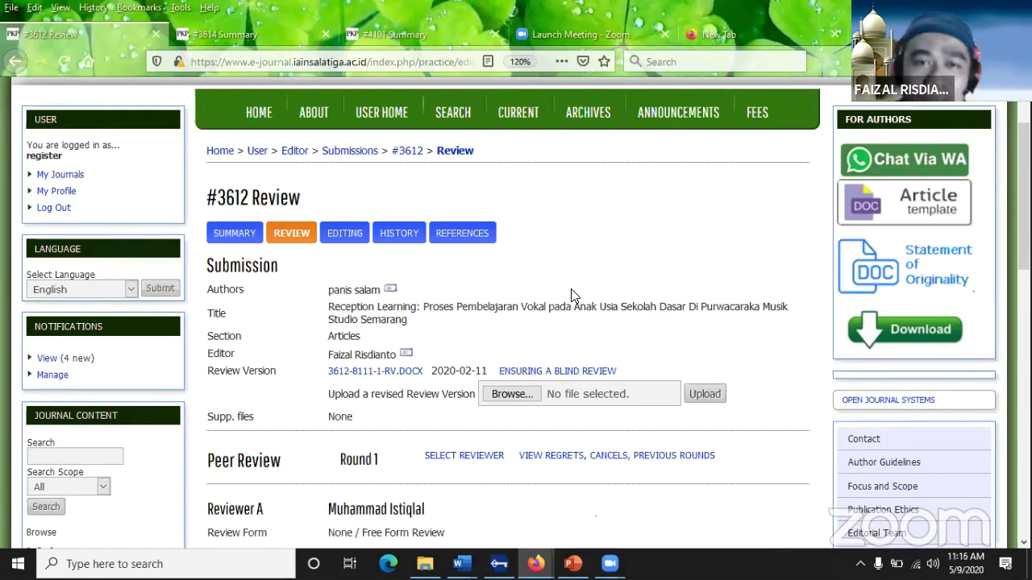
click(398, 244)
click(398, 244)
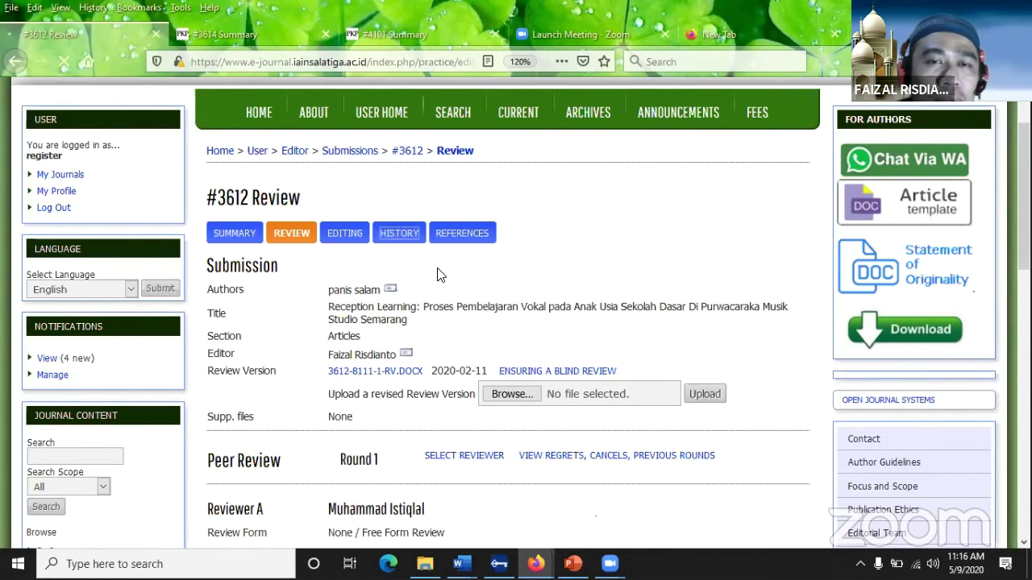
click(407, 236)
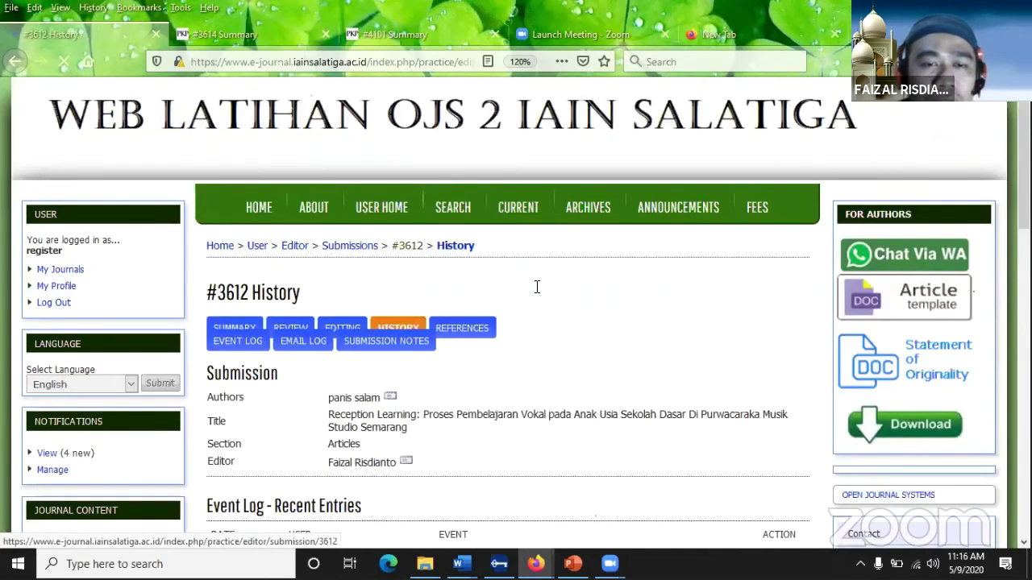
Step: Examine the event log, email log and submission notes in the history of submission 3612
scroll(537, 294, down, 4)
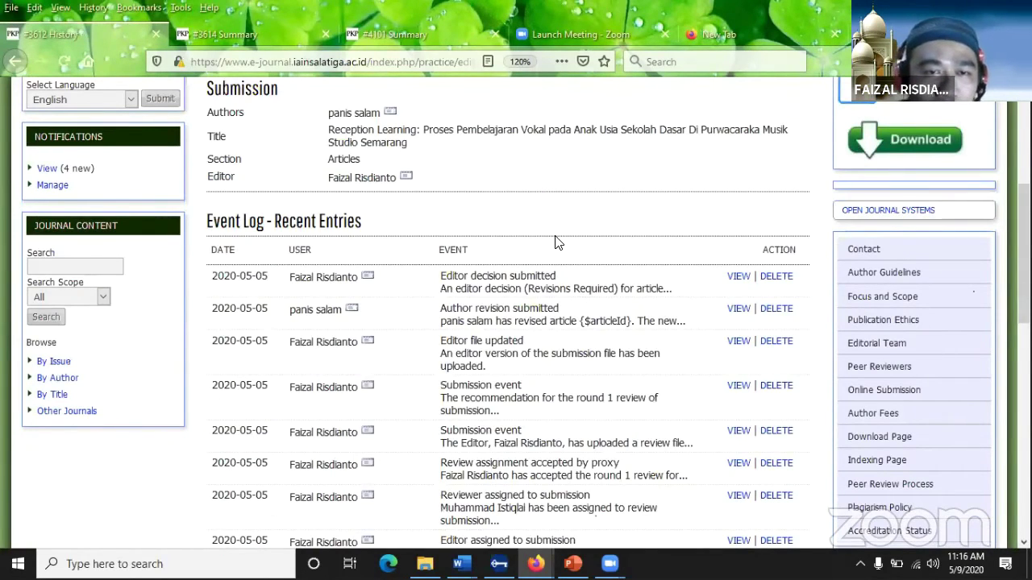
scroll(554, 241, down, 5)
scroll(556, 239, up, 4)
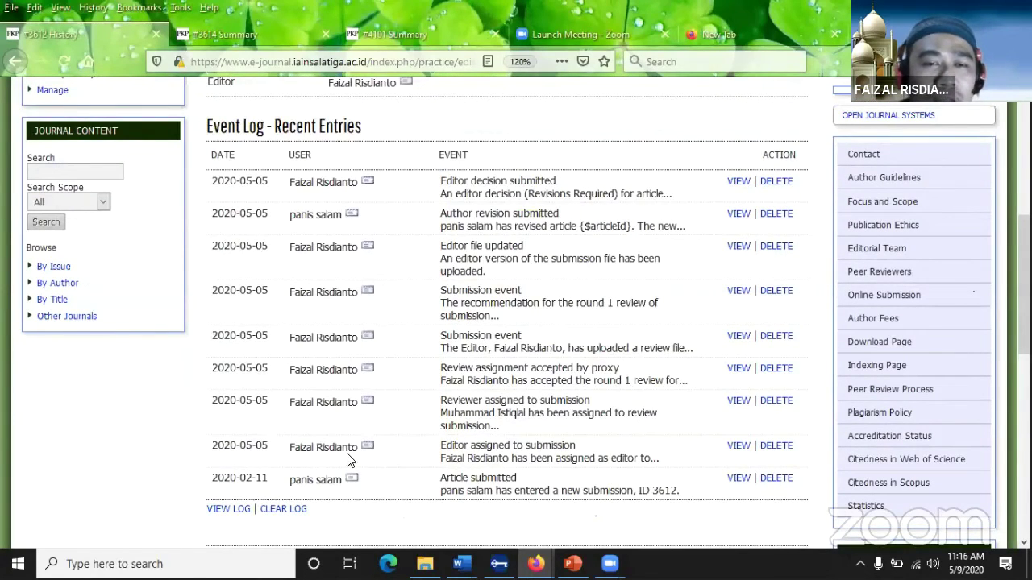
scroll(343, 403, up, 3)
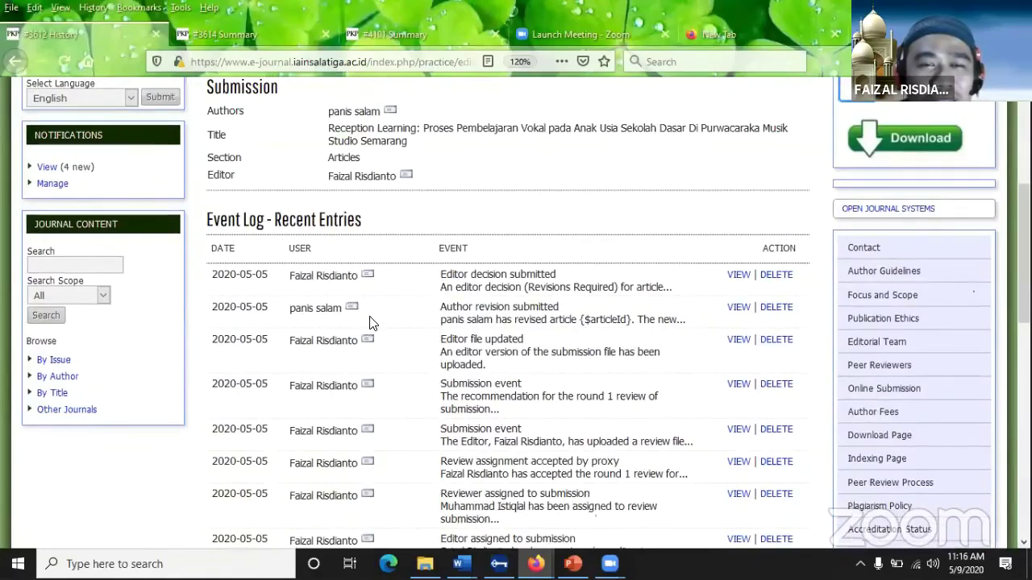
scroll(369, 322, down, 5)
scroll(339, 290, up, 2)
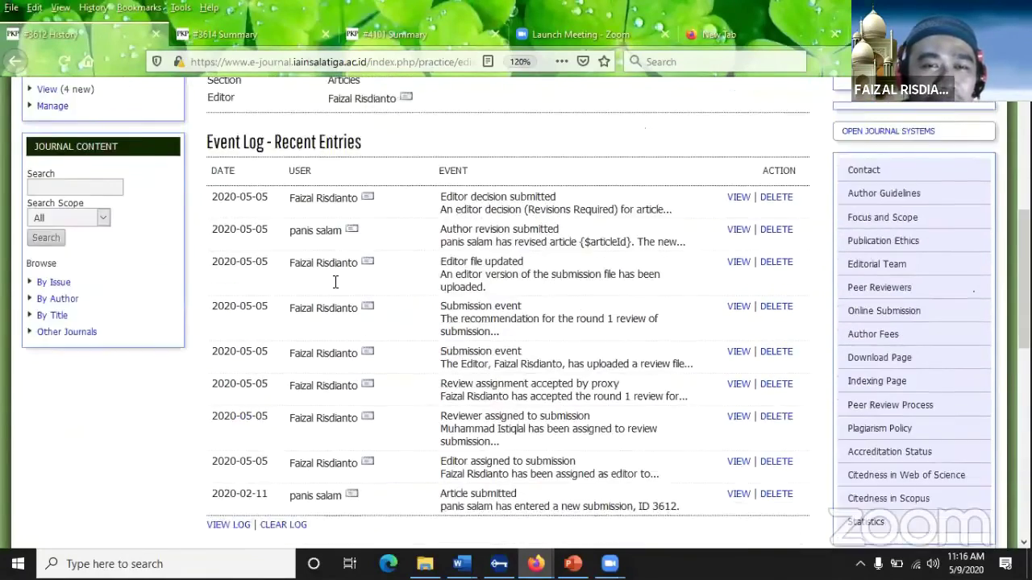
scroll(387, 306, up, 2)
scroll(376, 323, down, 4)
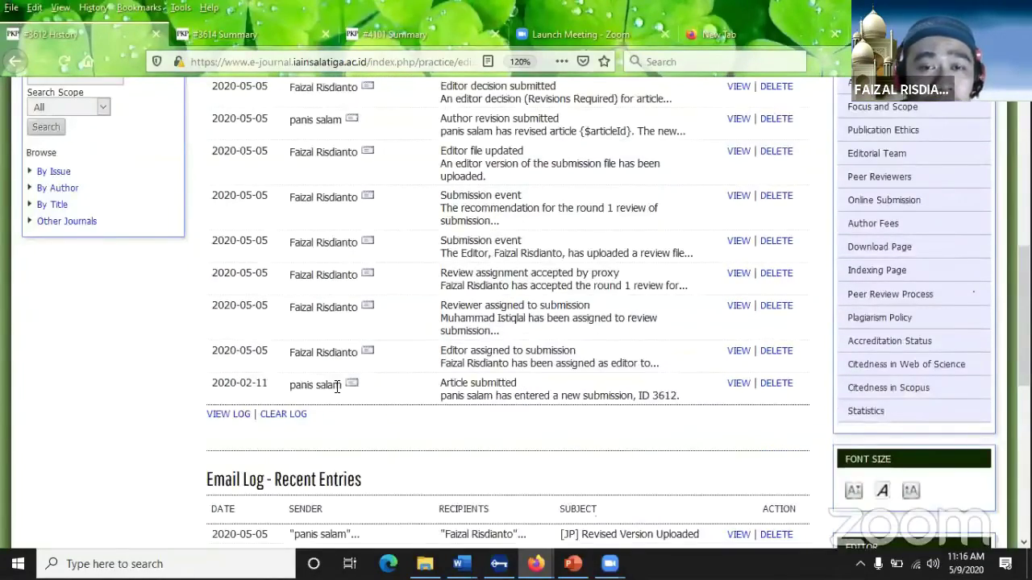
scroll(386, 339, down, 6)
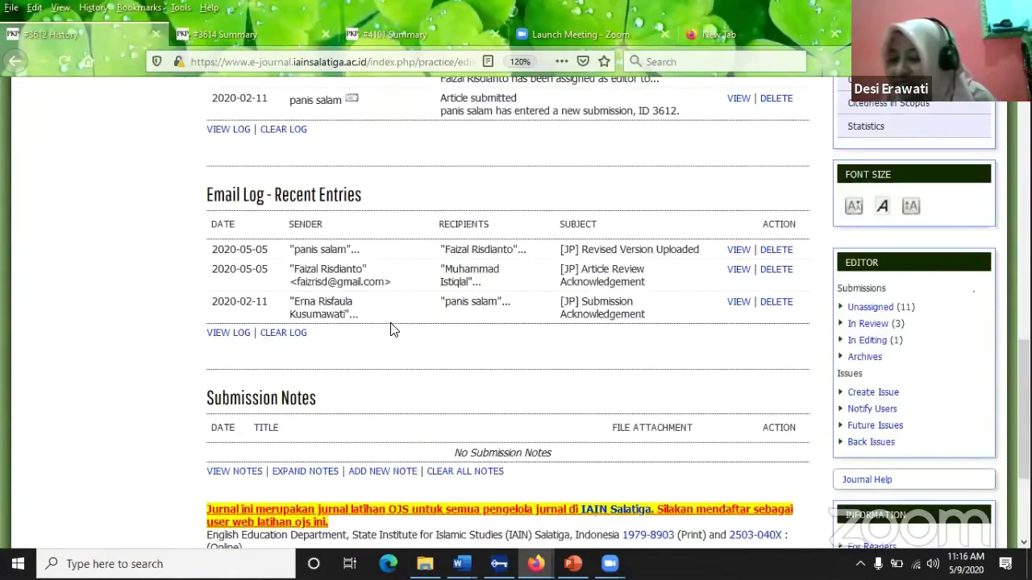
scroll(402, 318, up, 10)
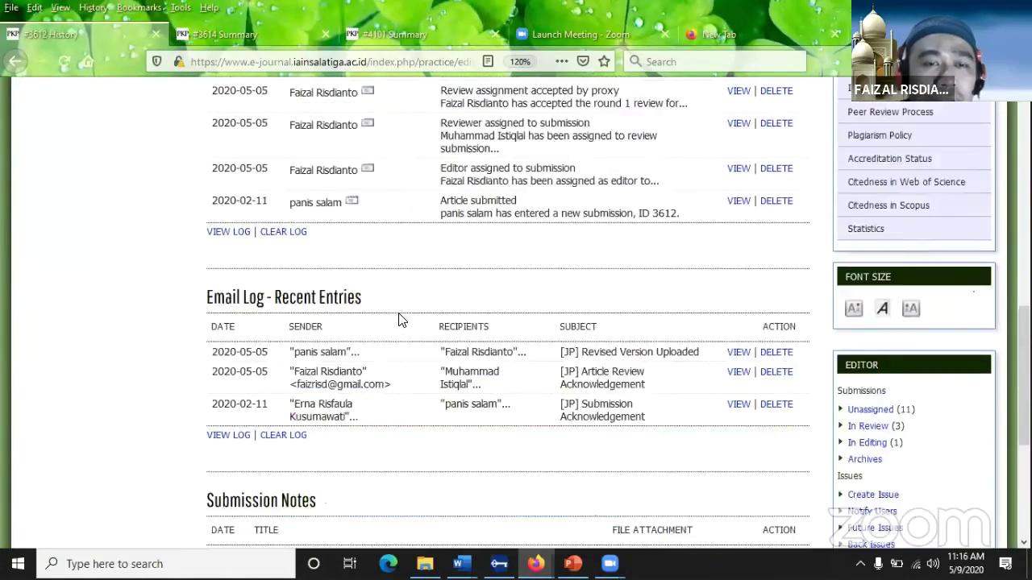
scroll(372, 307, down, 4)
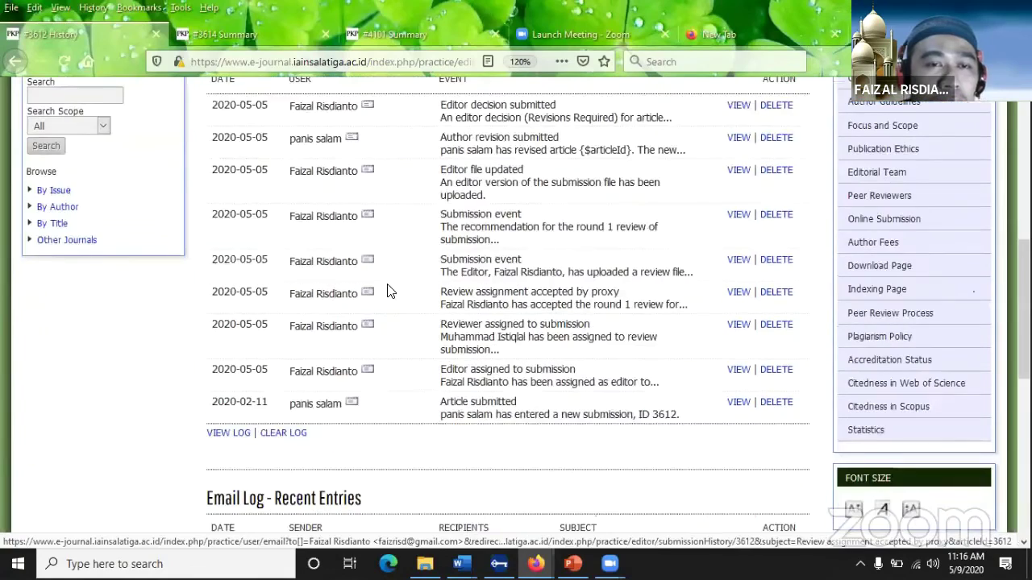
scroll(387, 288, up, 2)
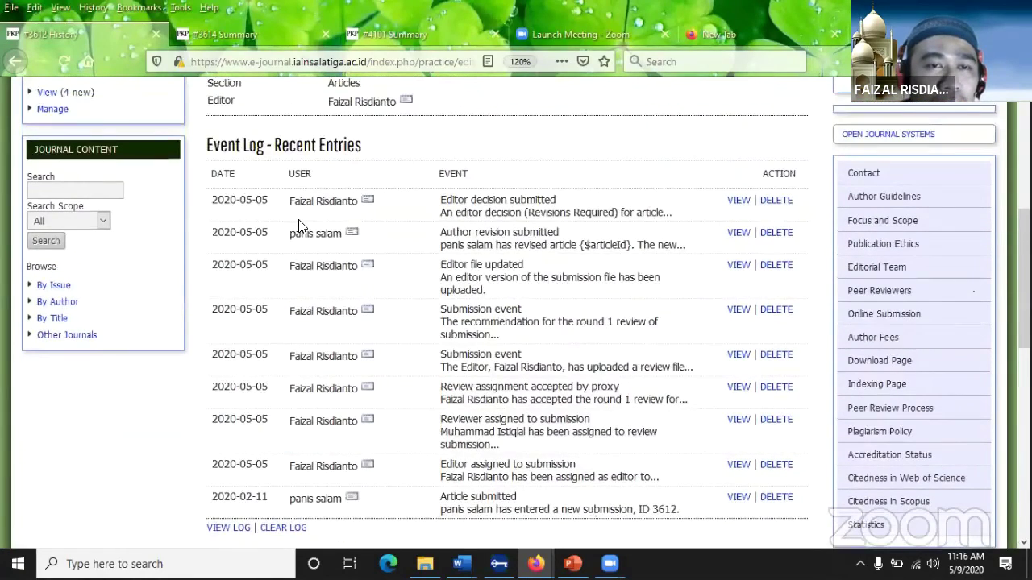
scroll(282, 285, down, 2)
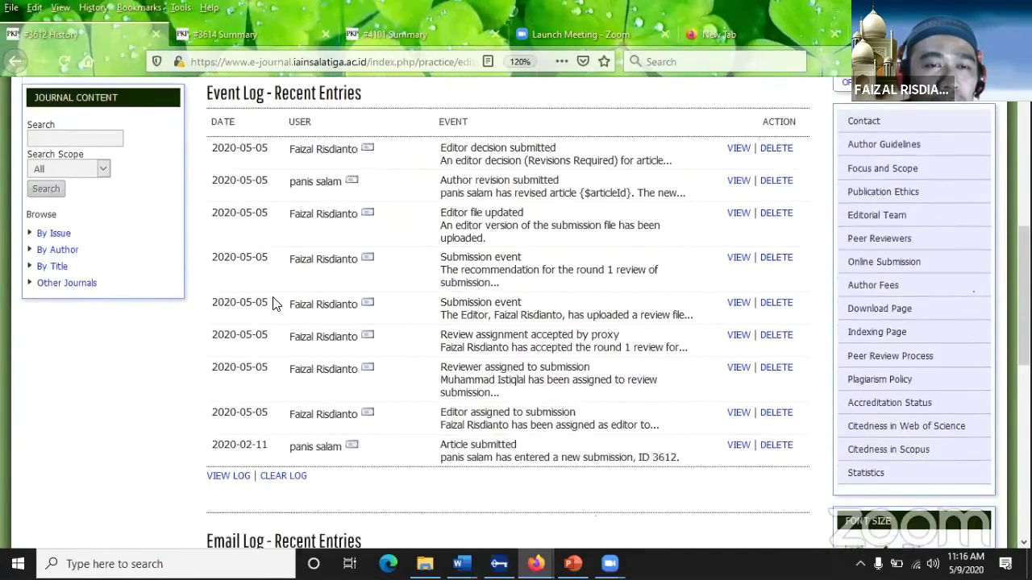
scroll(401, 349, up, 4)
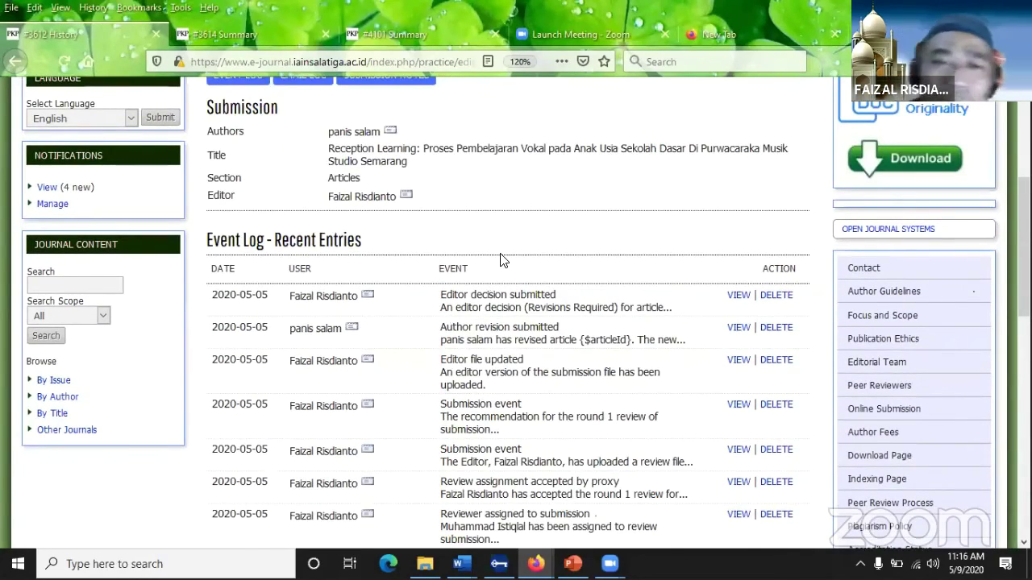
scroll(502, 262, up, 4)
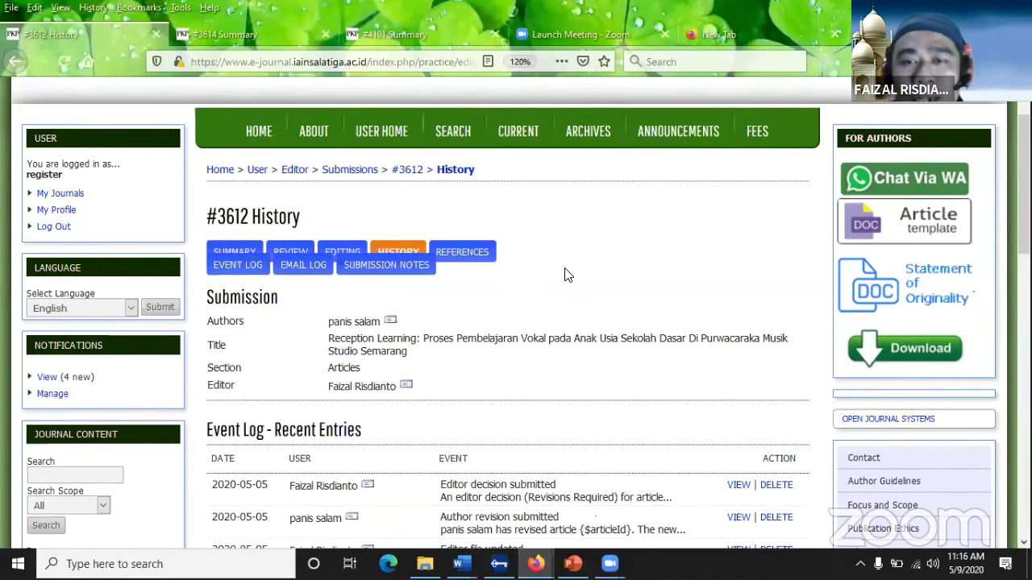
scroll(569, 277, down, 2)
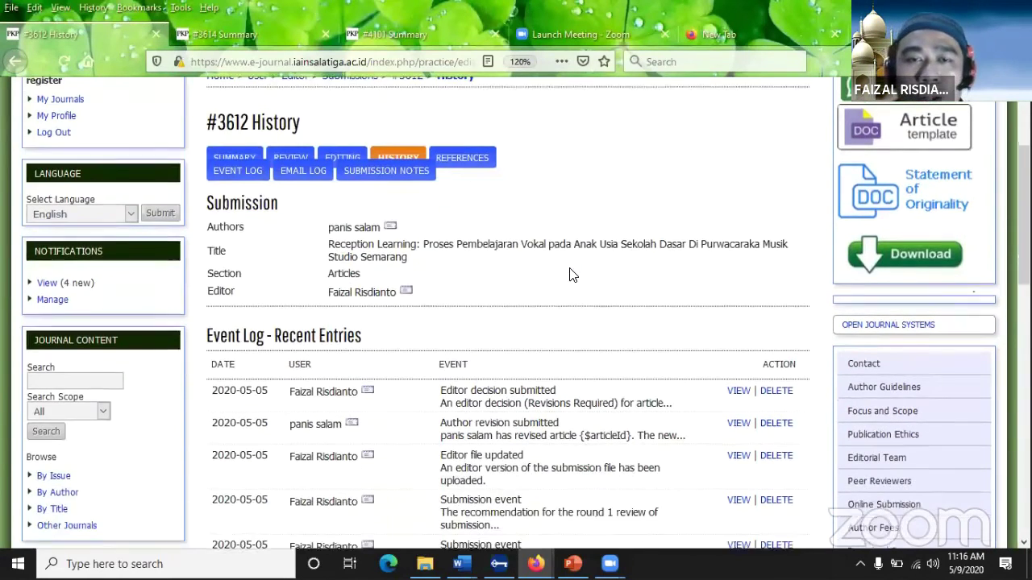
scroll(569, 274, up, 4)
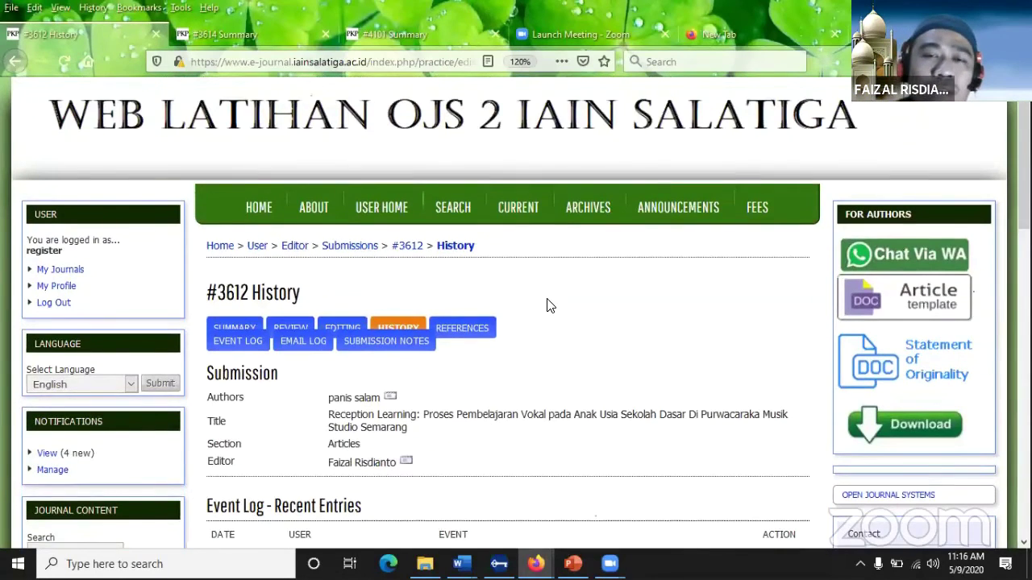
scroll(573, 327, down, 2)
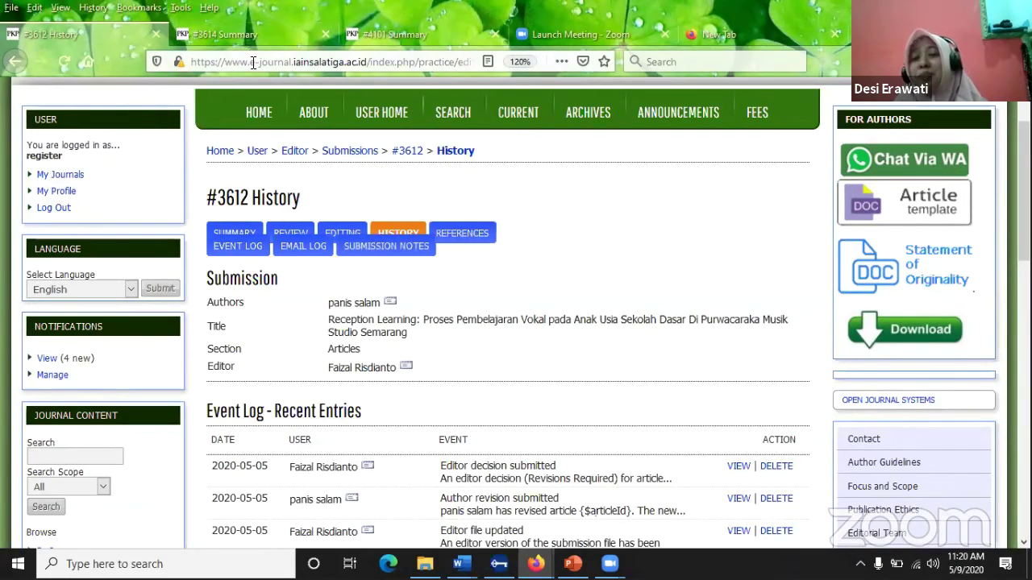
Step: Go to the Register Journal website at journalregister.iainsalatiga.ac.id in place of the submission 3612 history page
click(240, 37)
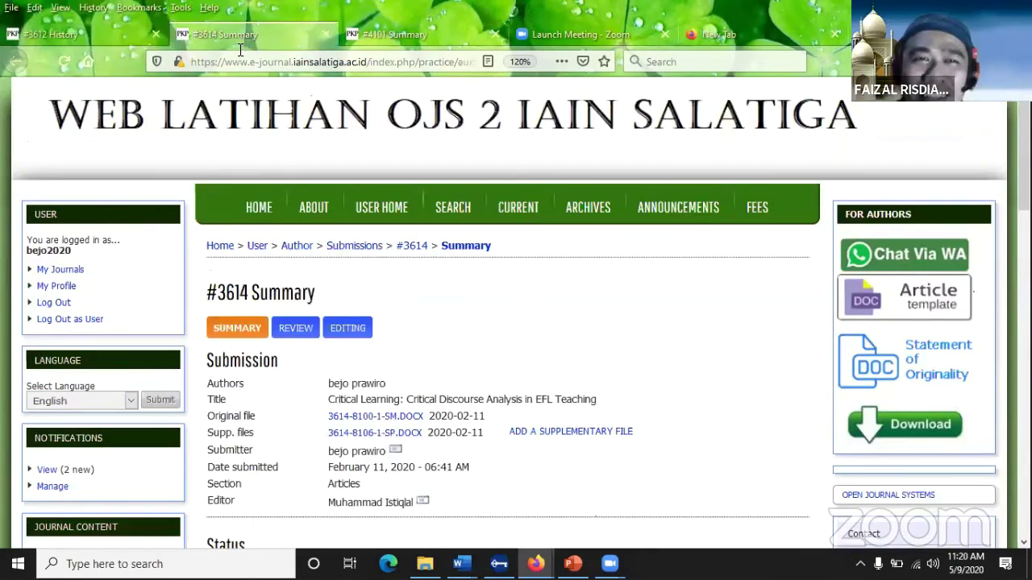
click(128, 36)
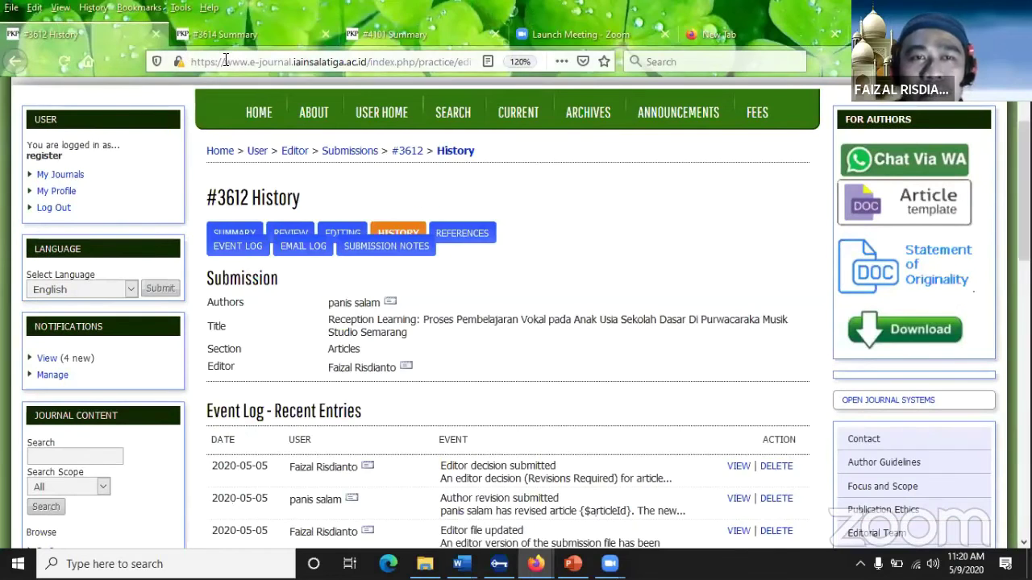
click(225, 61)
key(BackSpace)
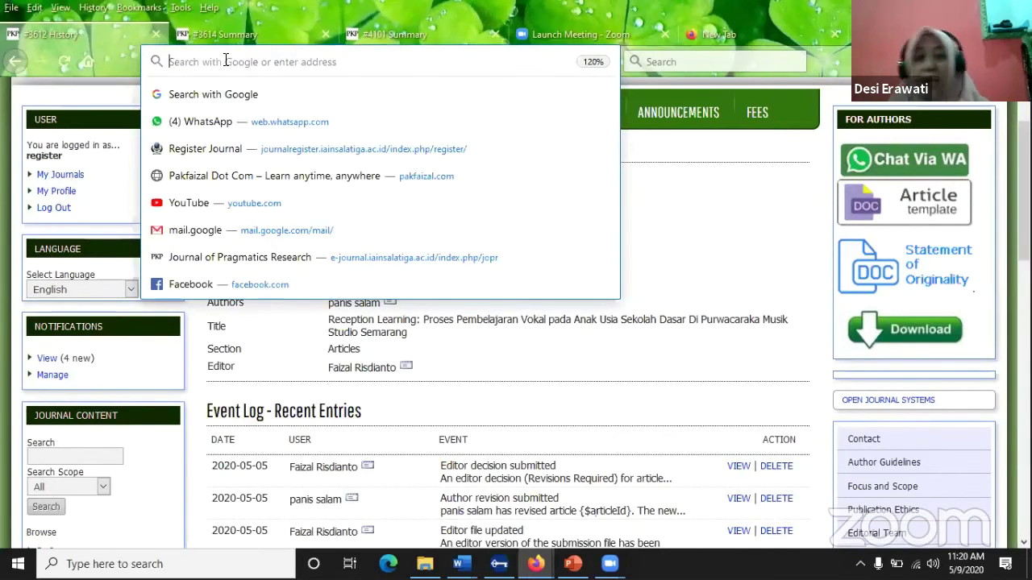
text(journalregister.iainsalatiga.ac.id/)
key(Return)
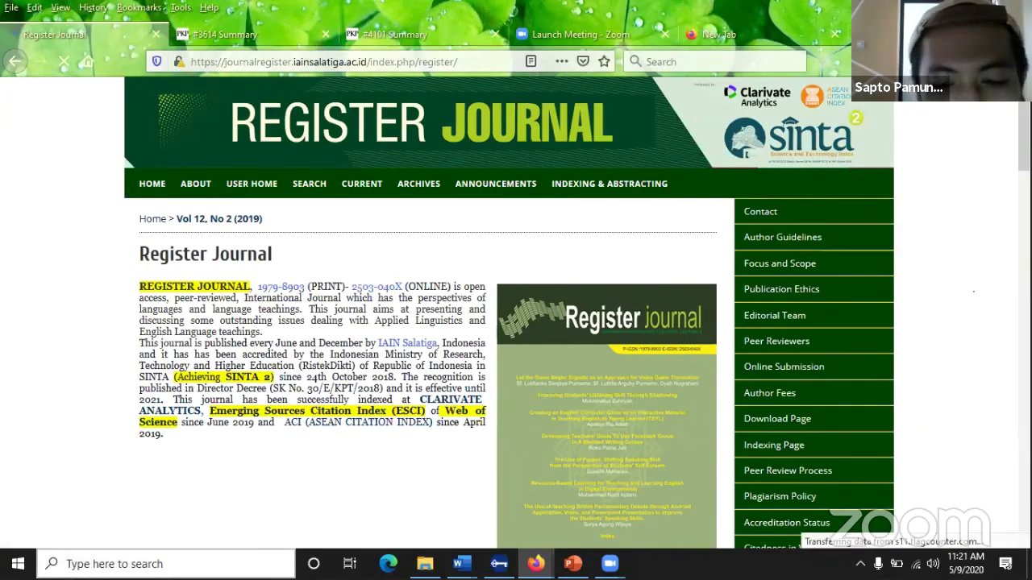
Step: Go to the user home, look over the listed journals and open the Editor page of Register Journal
click(262, 186)
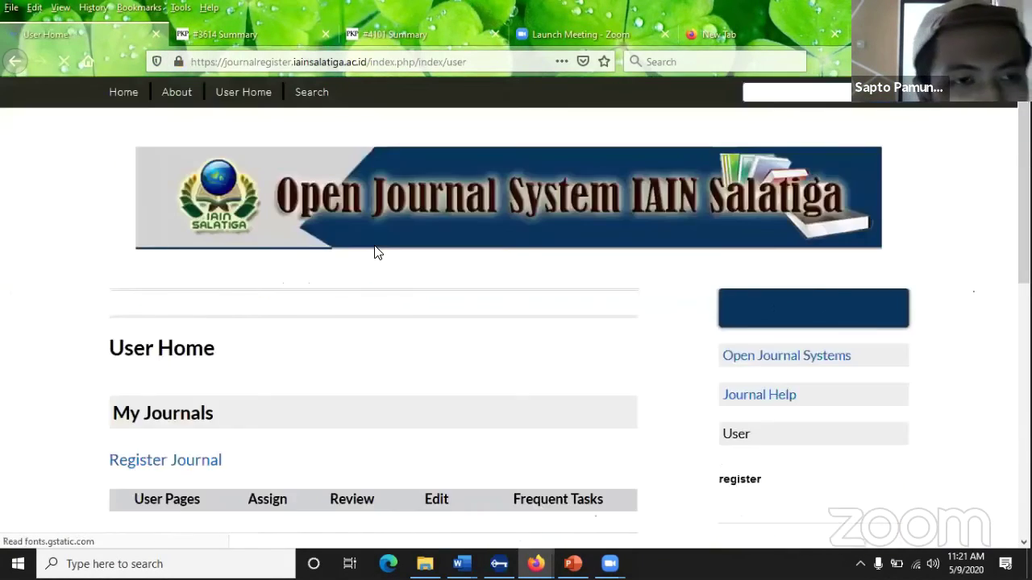
scroll(319, 284, down, 2)
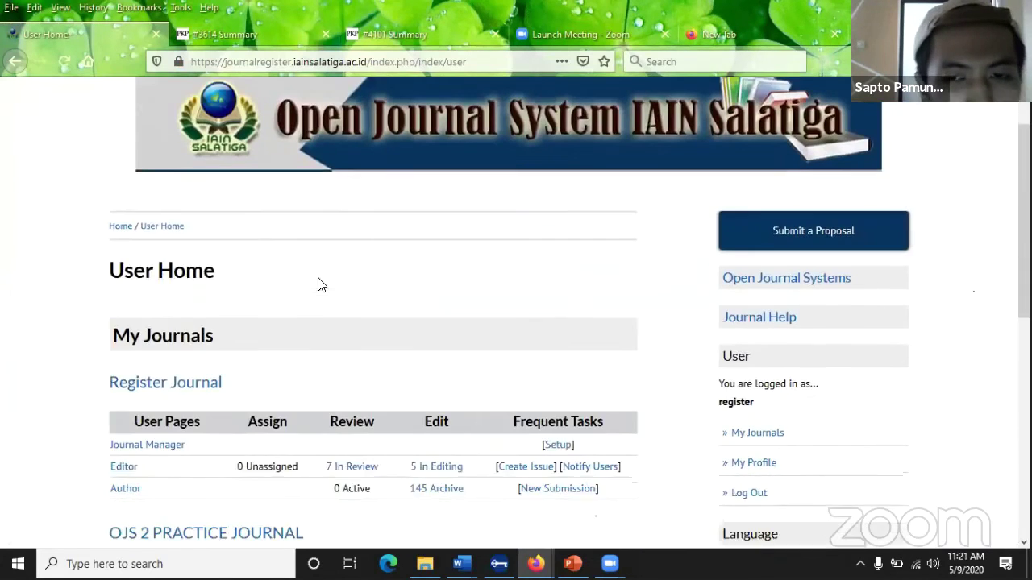
scroll(317, 284, down, 4)
scroll(317, 284, up, 1)
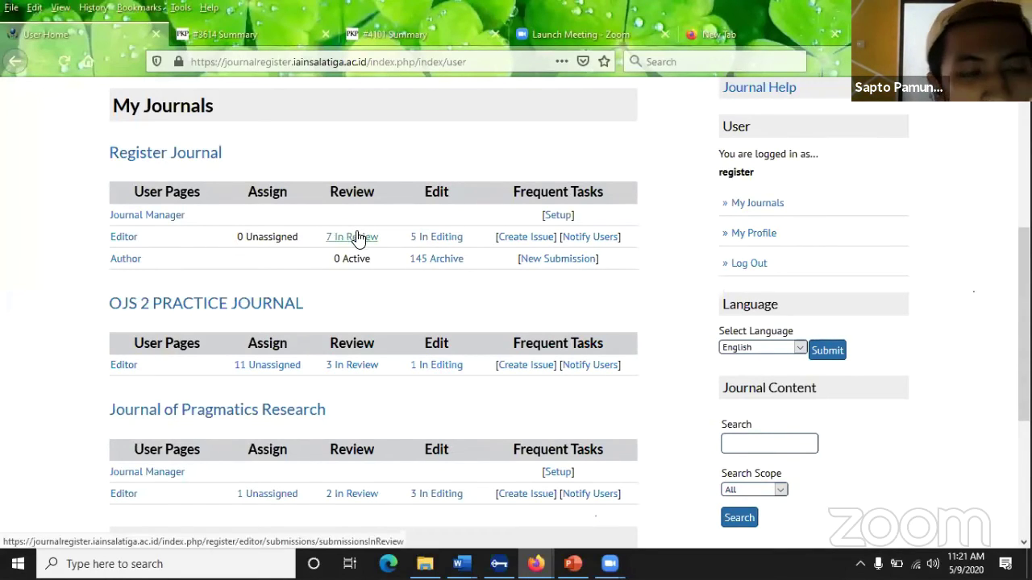
click(128, 240)
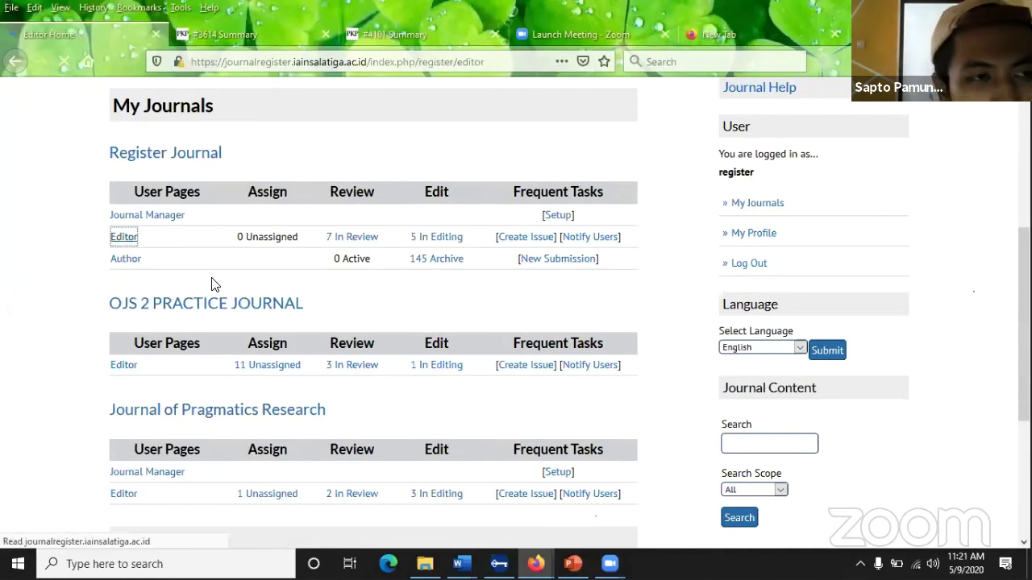
scroll(202, 307, down, 3)
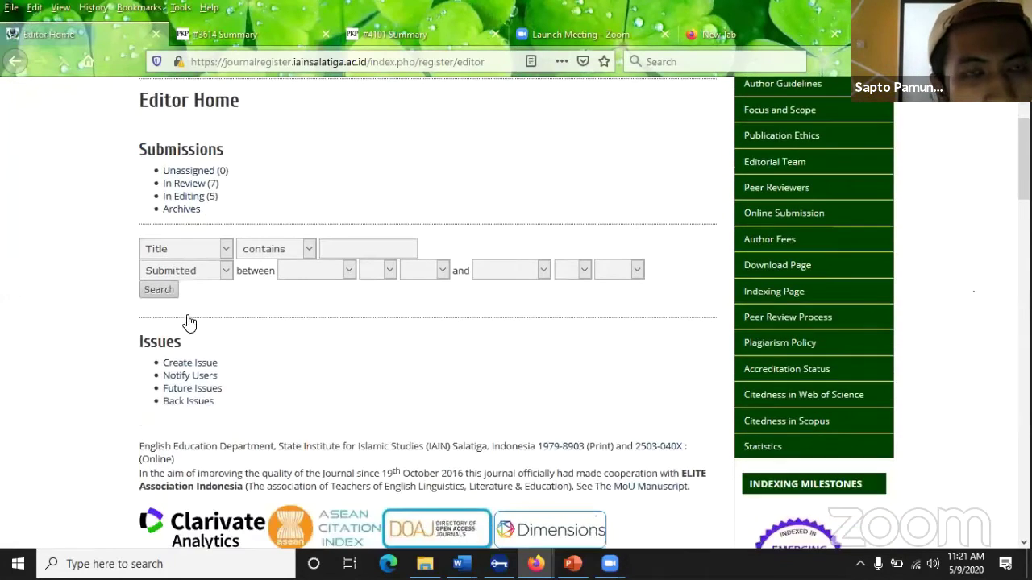
Step: Open the journal's back issues and show the table of contents of Vol 12, No 2 (2019)
click(199, 403)
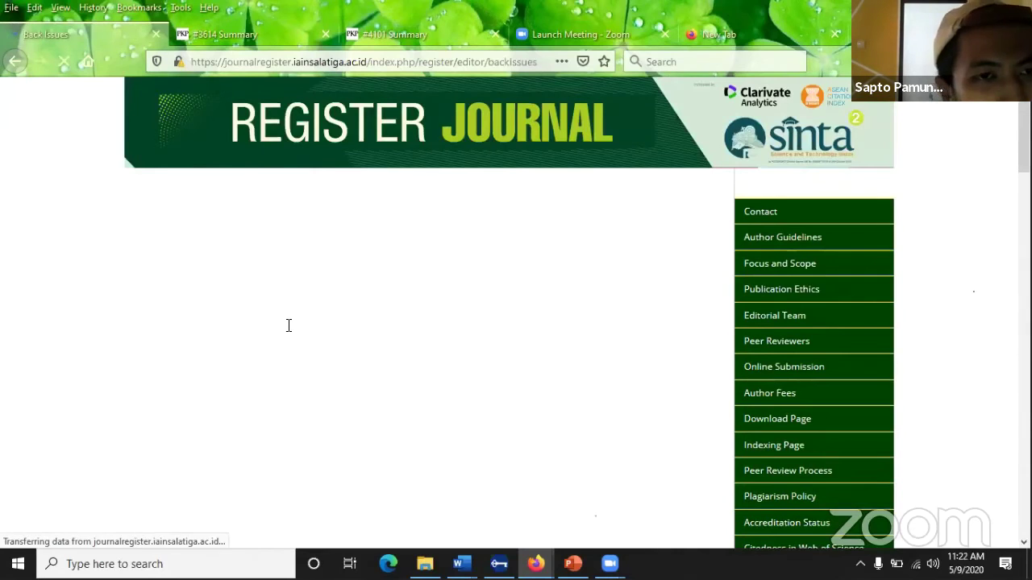
scroll(290, 331, down, 3)
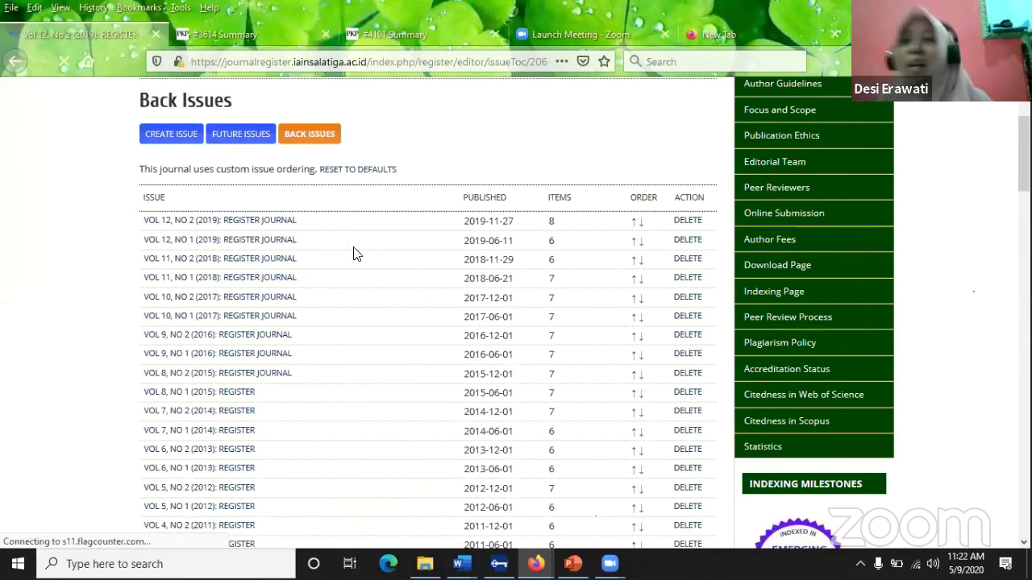
scroll(346, 266, down, 2)
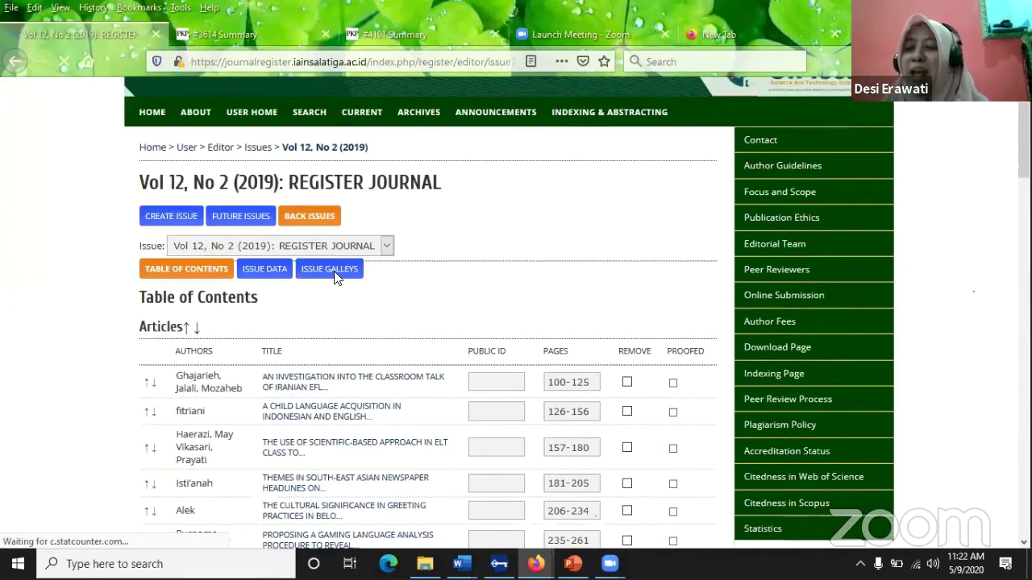
scroll(335, 282, down, 1)
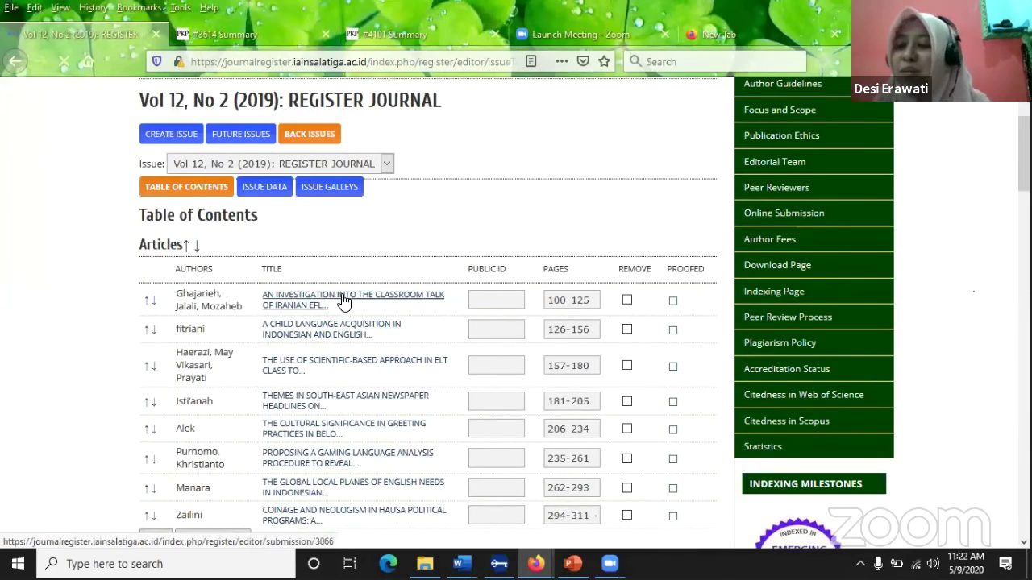
Step: Open the article on the classroom talk of Iranian EFL teachers and look over its summary, editors and status
click(344, 300)
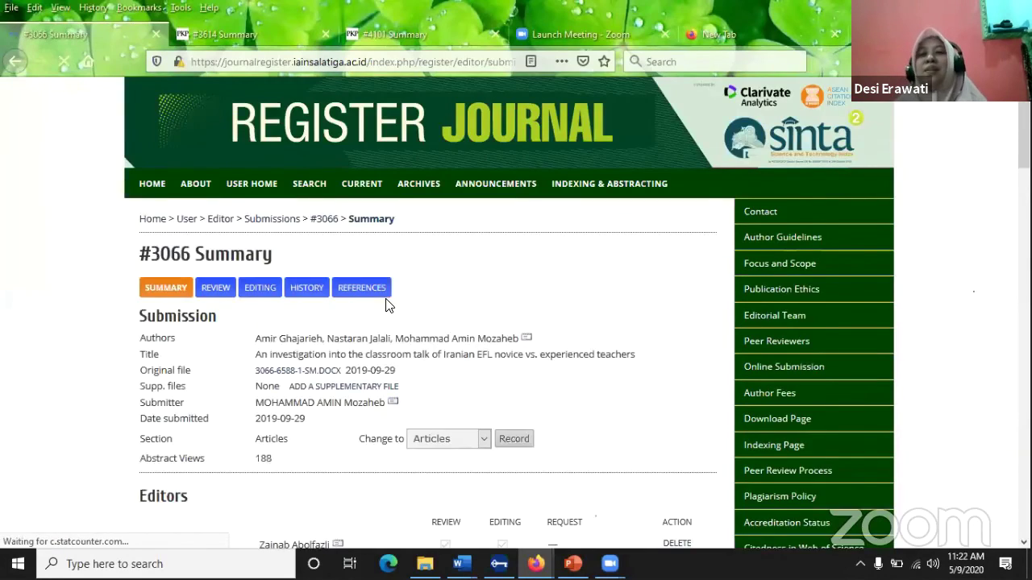
scroll(385, 304, down, 5)
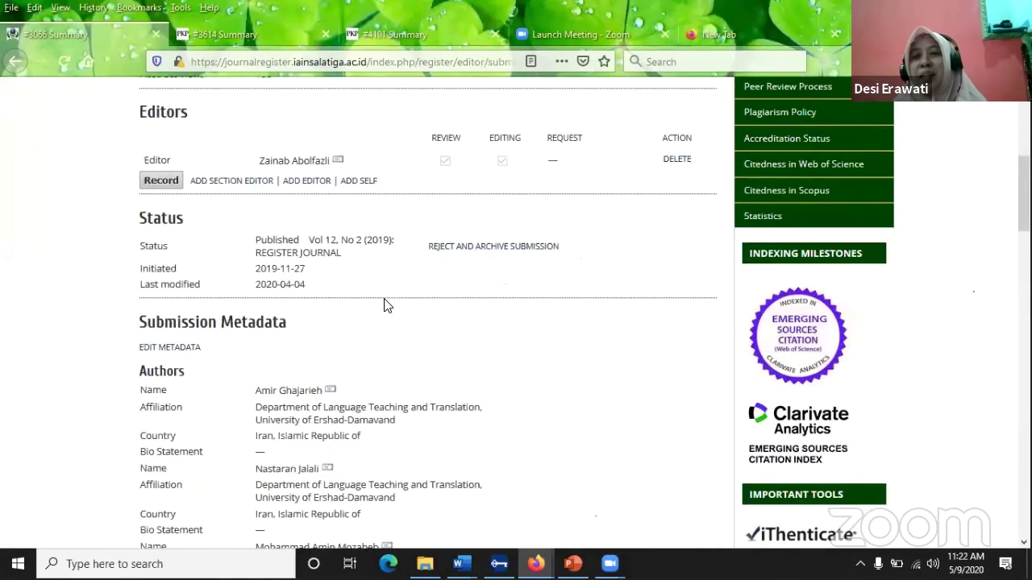
scroll(385, 299, up, 4)
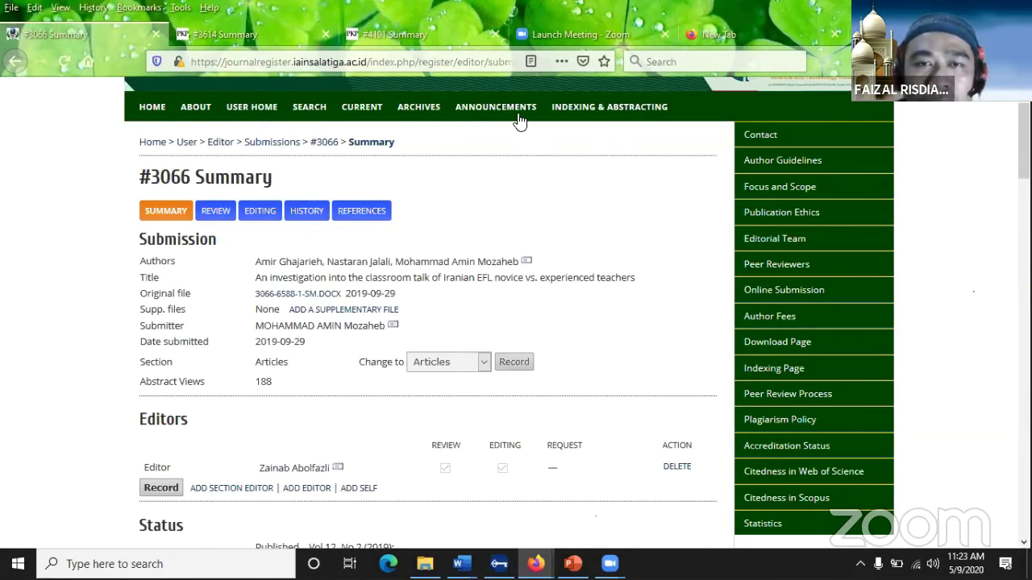
Step: Open the journal's Archives page in a separate tab and look over the 2019 and 2018 issues
right_click(434, 112)
click(484, 119)
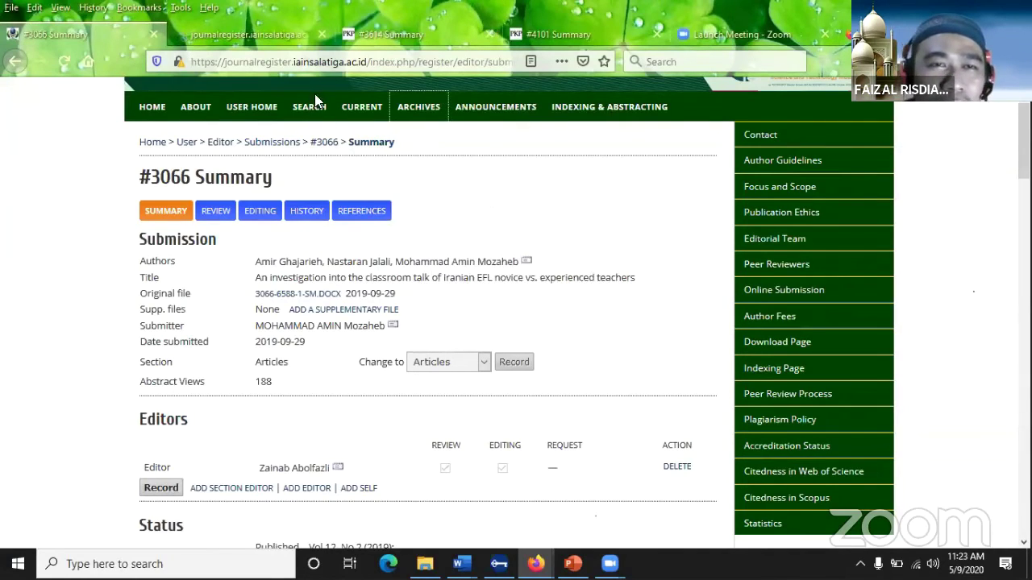
click(223, 37)
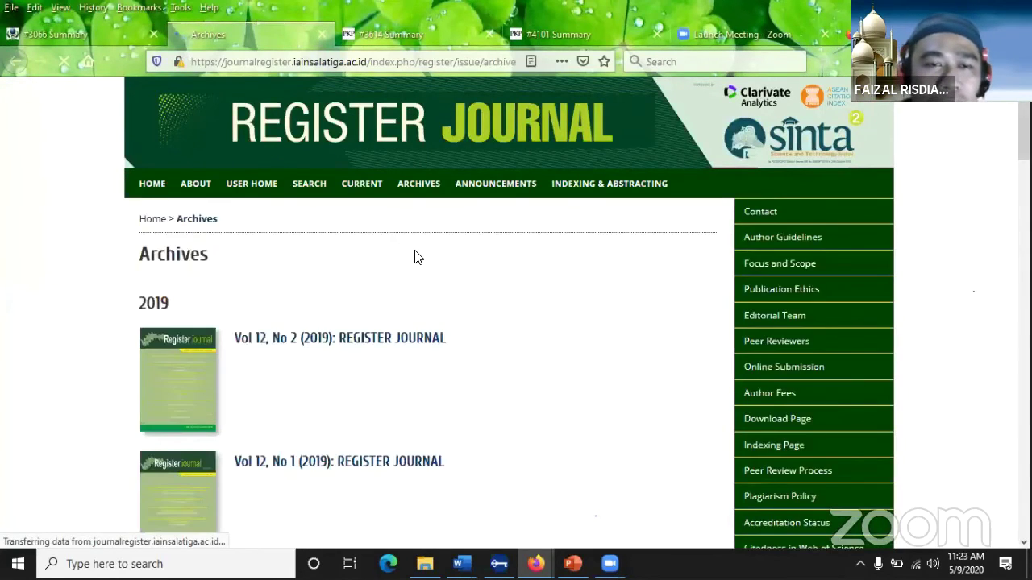
scroll(315, 265, down, 2)
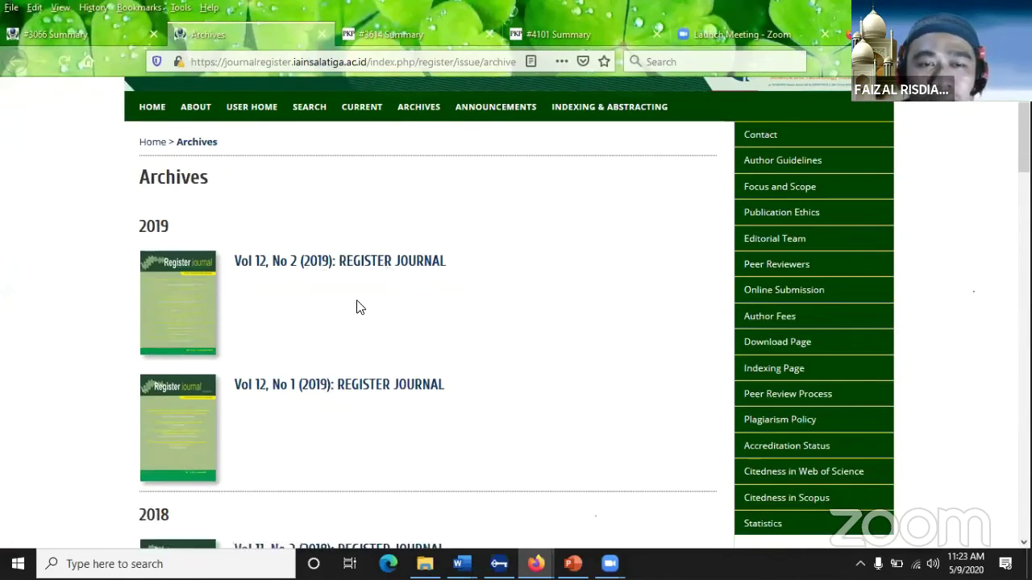
scroll(360, 307, down, 3)
scroll(341, 306, up, 2)
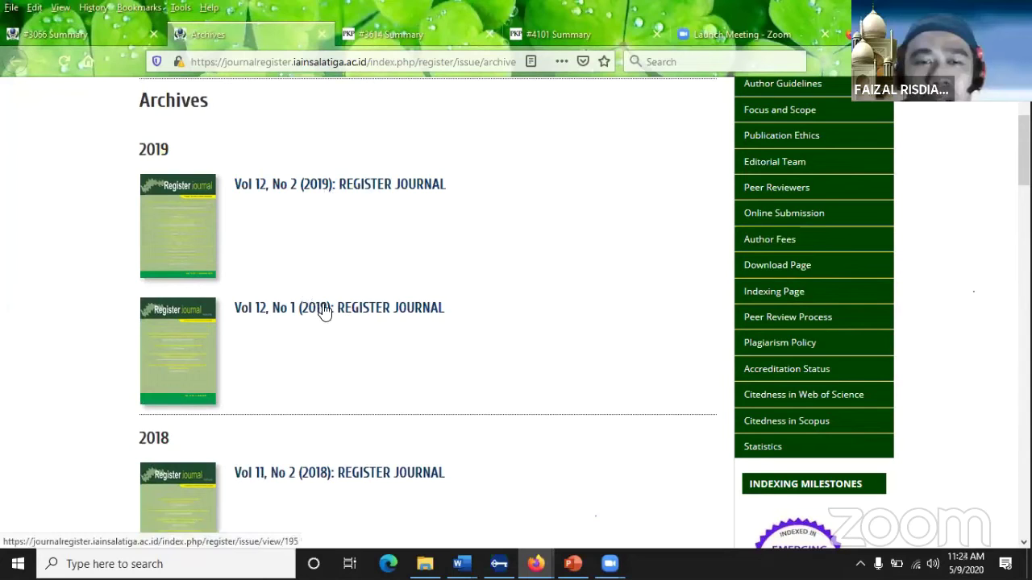
scroll(354, 310, up, 2)
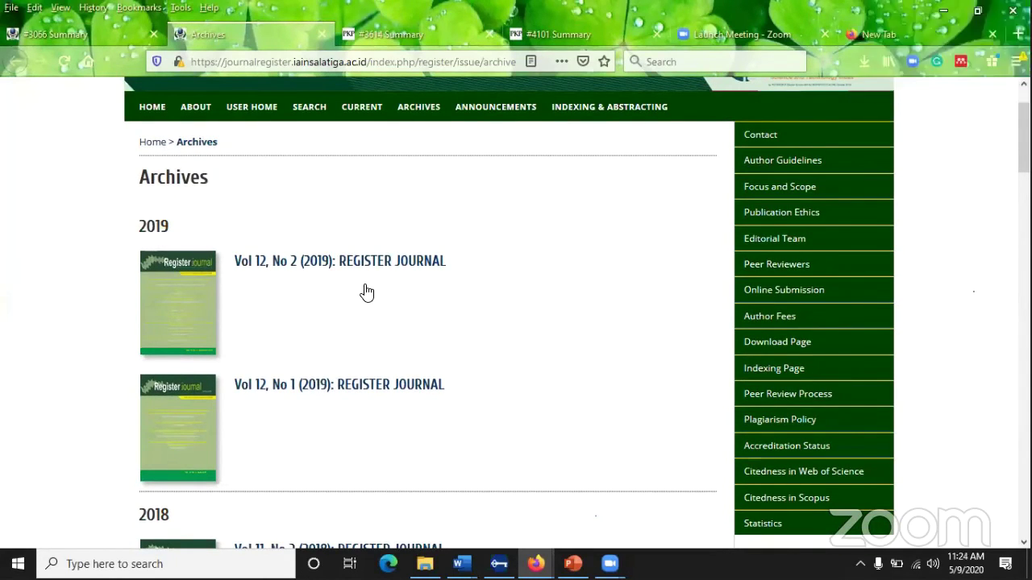
scroll(399, 308, up, 2)
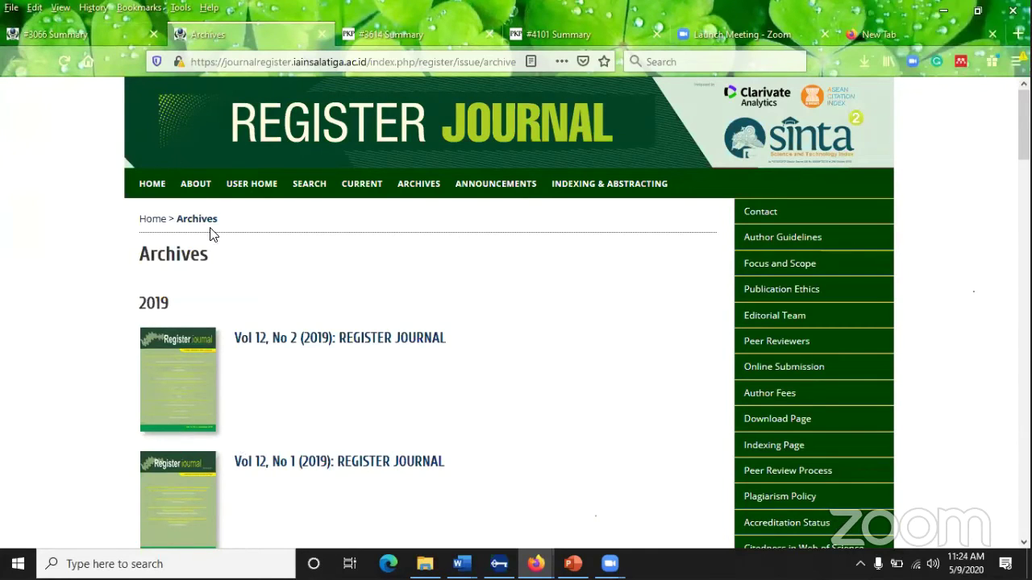
Step: Return to submission 3066, open its metadata for editing and look through the author details, DOI and references
click(77, 34)
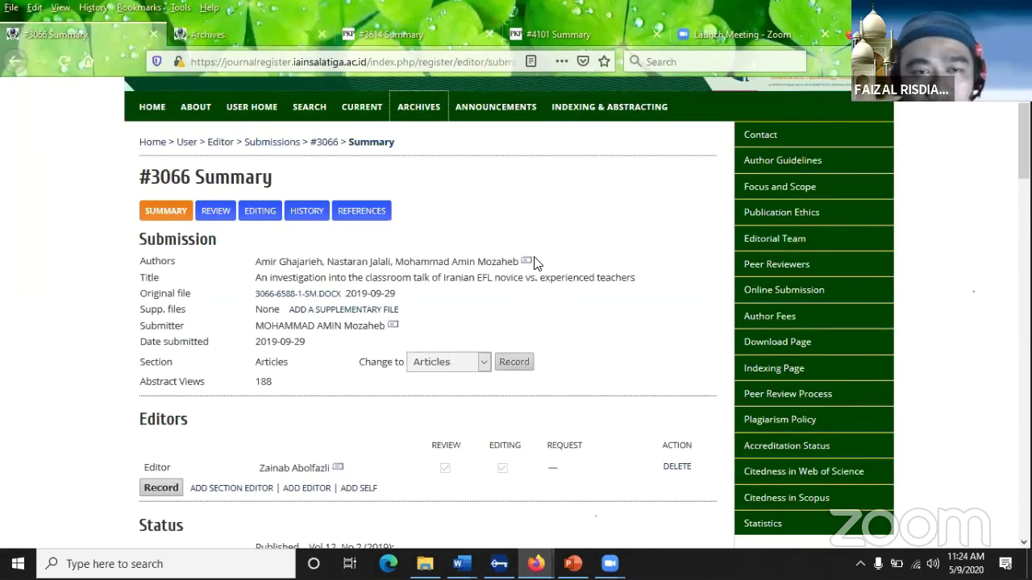
scroll(439, 262, down, 3)
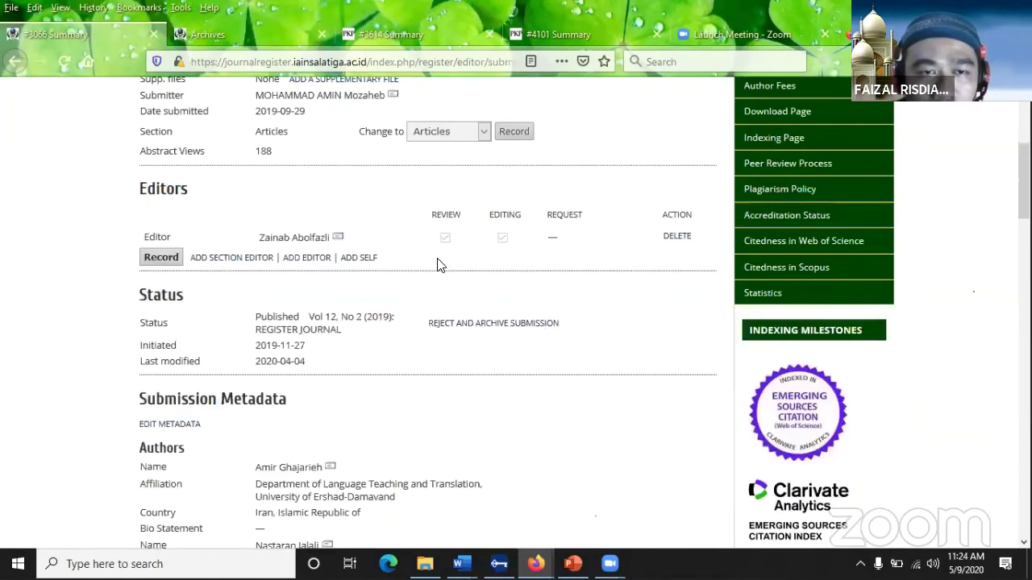
scroll(212, 279, down, 2)
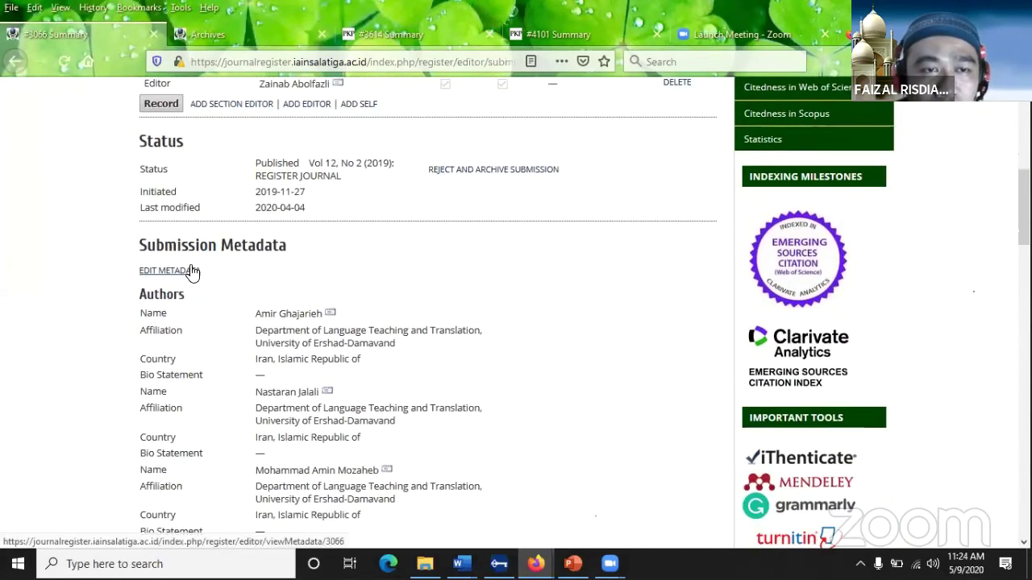
click(191, 272)
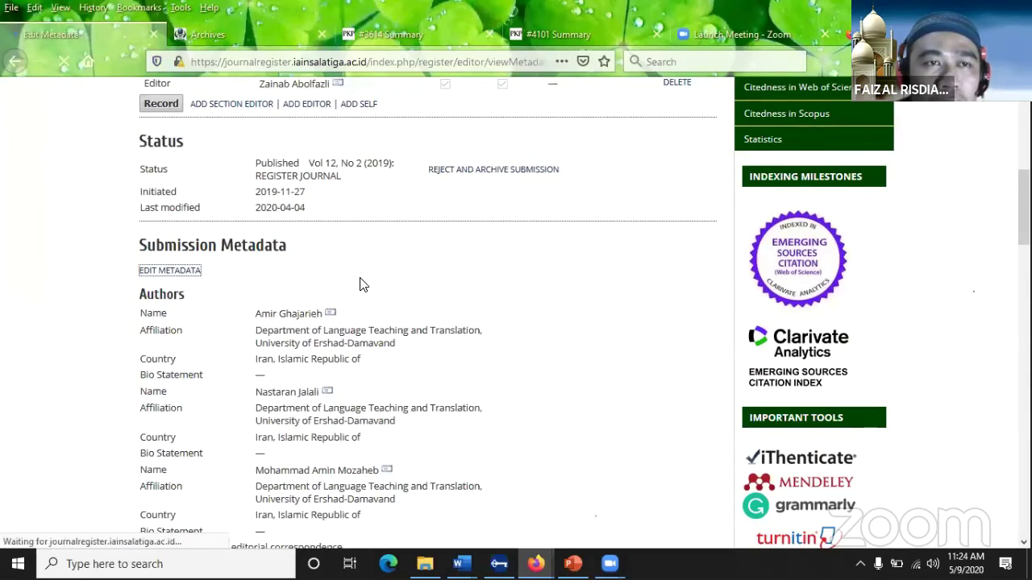
scroll(408, 296, down, 10)
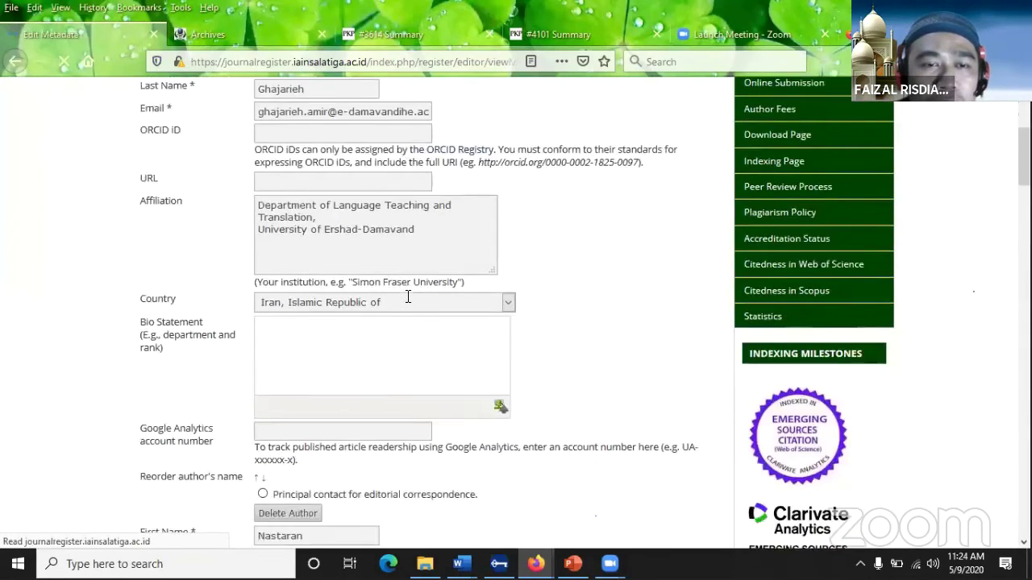
scroll(408, 295, down, 8)
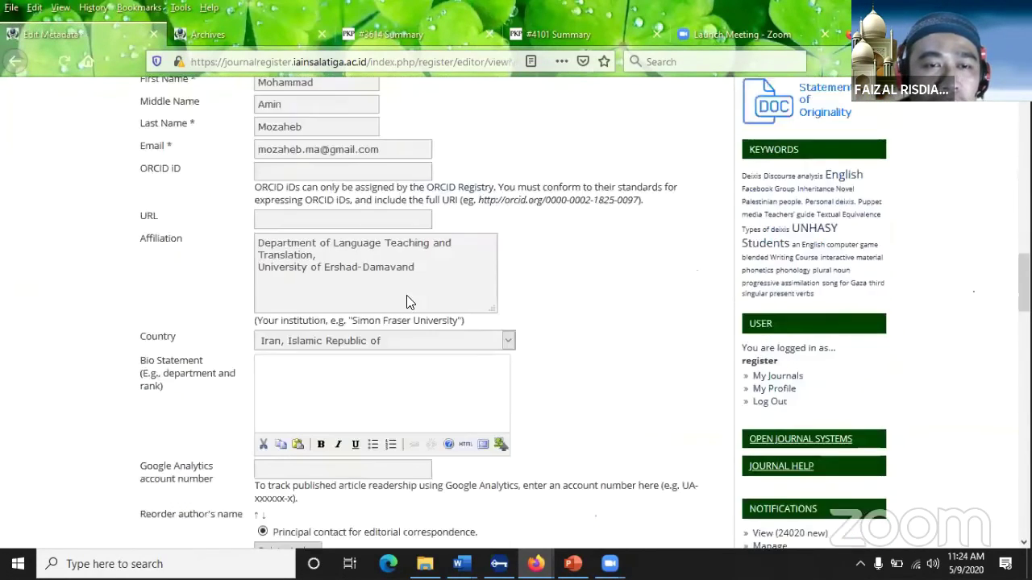
scroll(408, 295, down, 10)
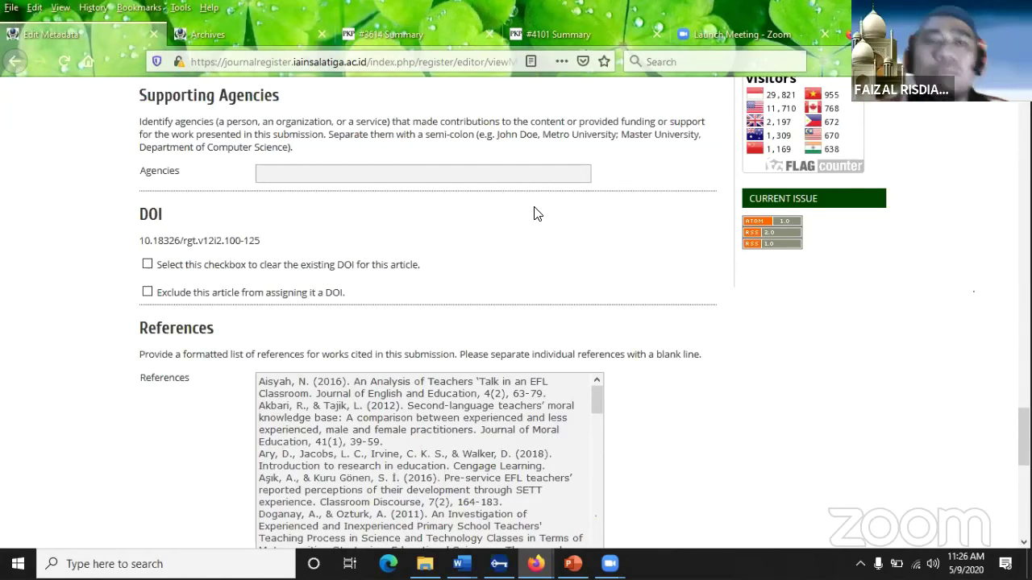
Step: Go to sinta.ristekbrin.go.id and look over the SINTA home page, including its useful links and user manuals
key(ctrl+l)
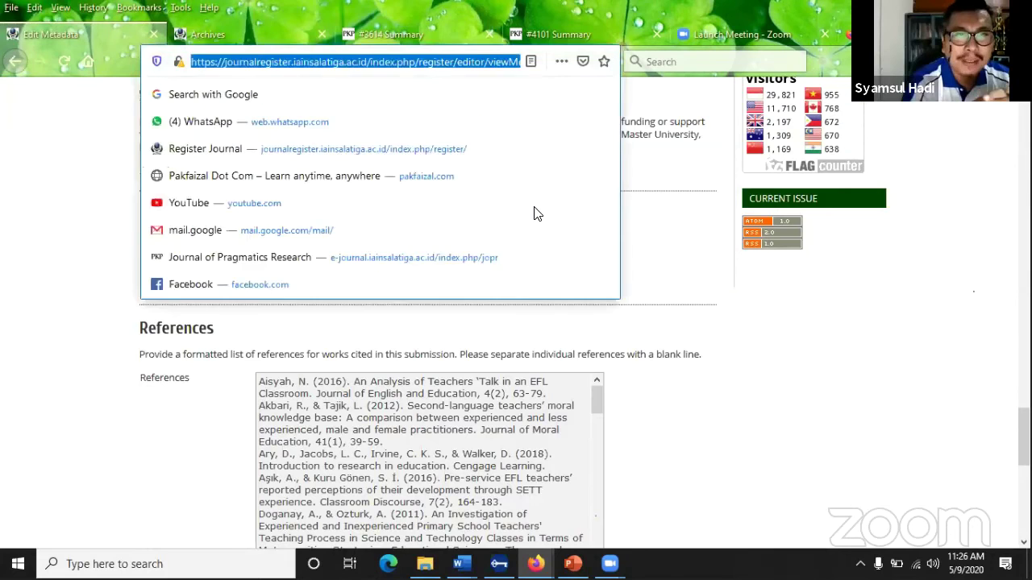
key(BackSpace)
text(sinta.ristekbrin.go.id/)
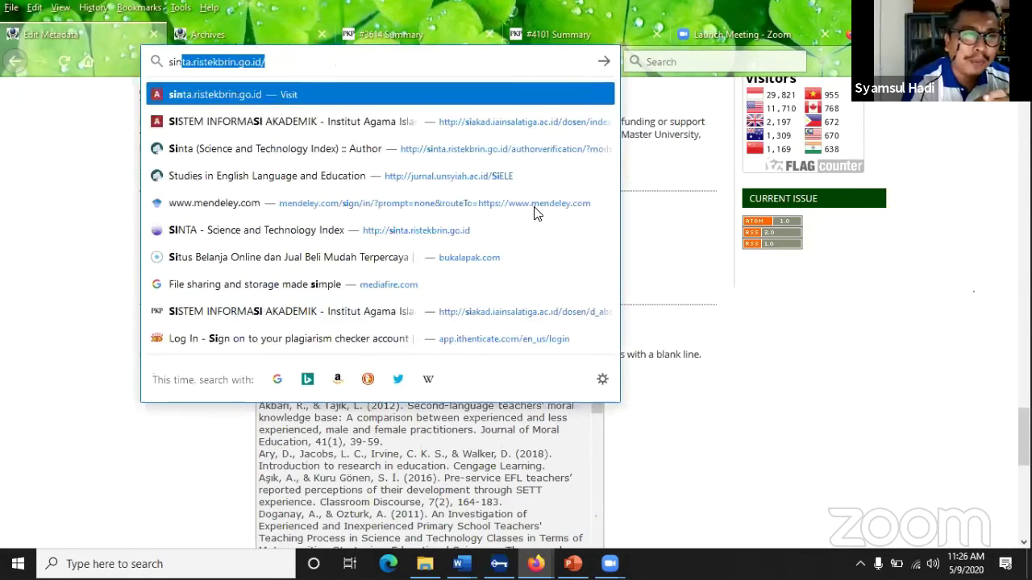
key(Return)
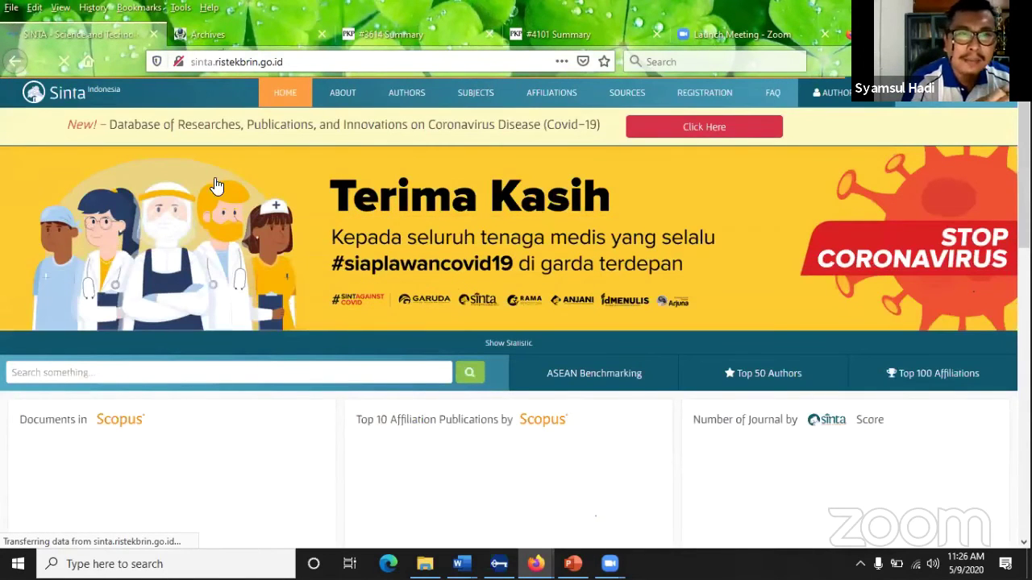
scroll(407, 268, down, 2)
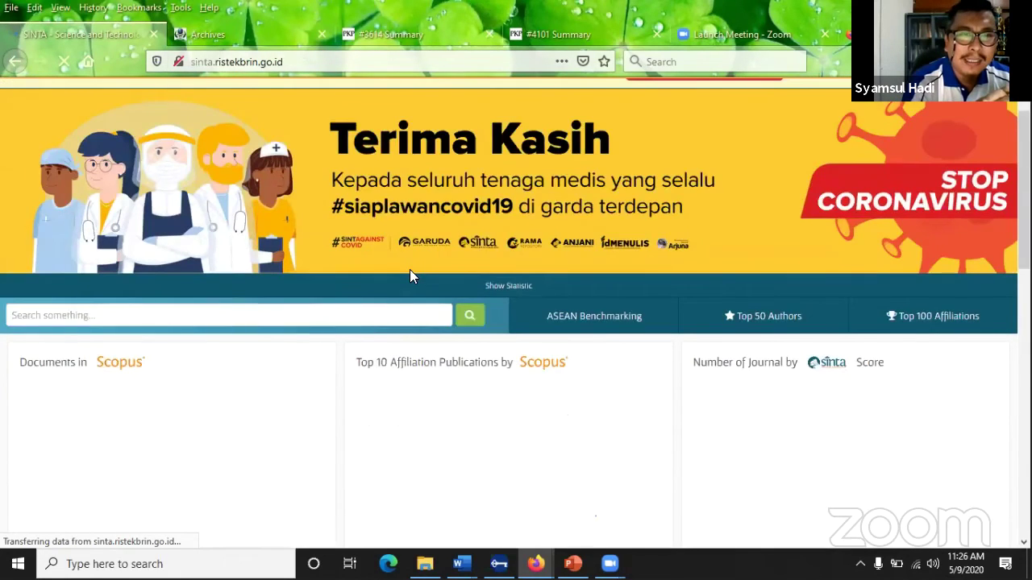
scroll(409, 269, down, 5)
scroll(398, 322, down, 1)
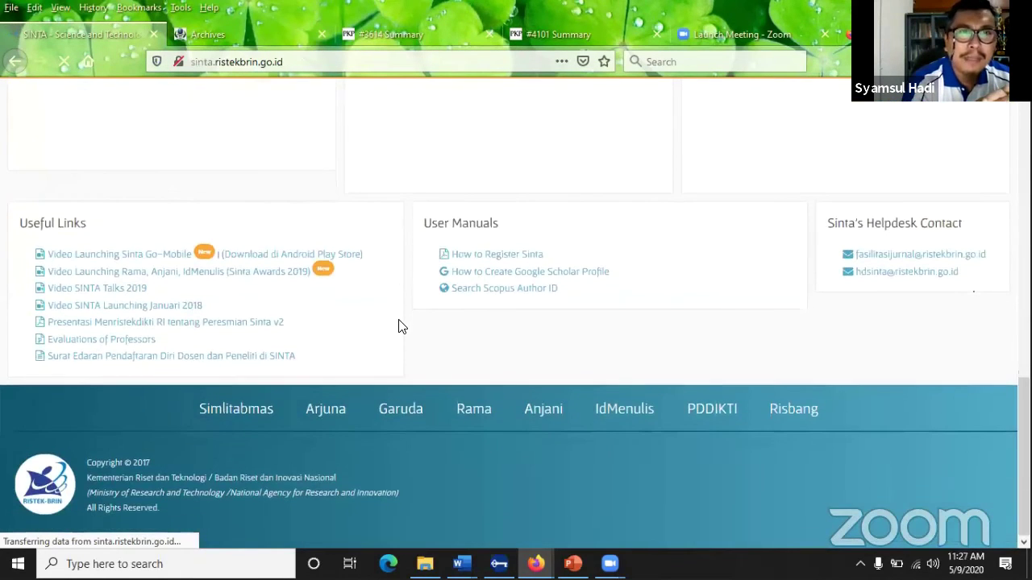
scroll(387, 352, up, 10)
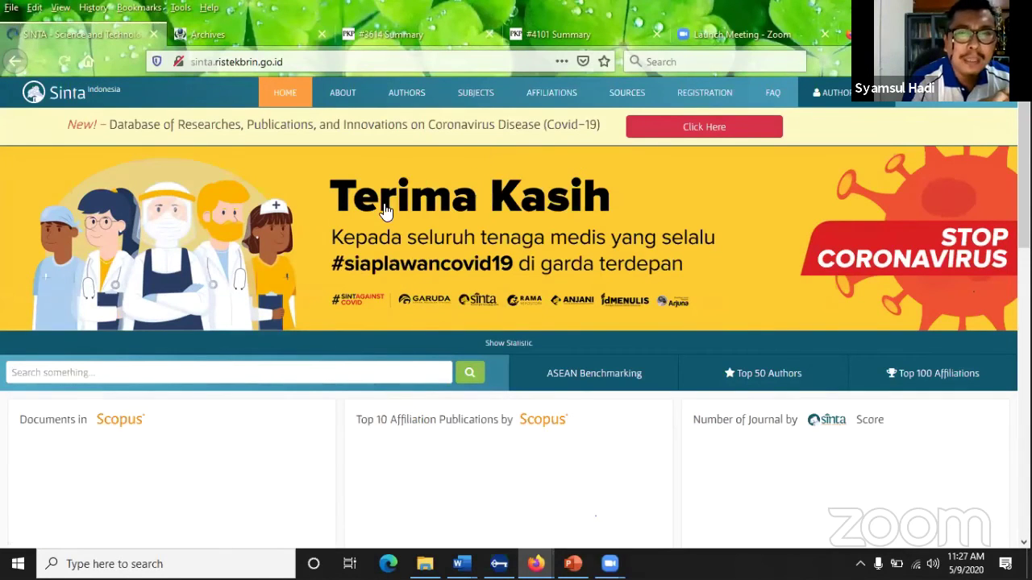
click(327, 61)
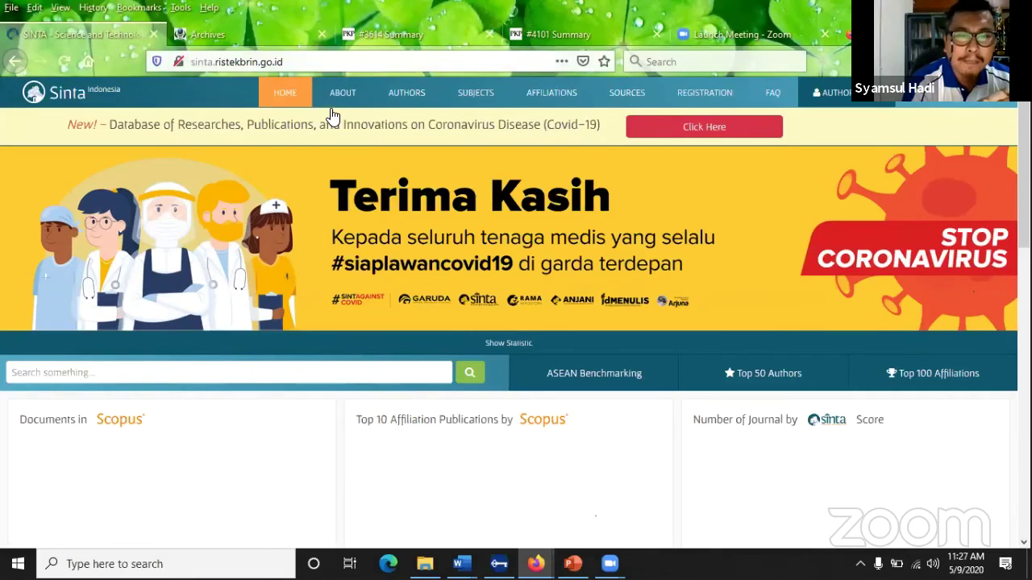
key(BackSpace)
text(hle)
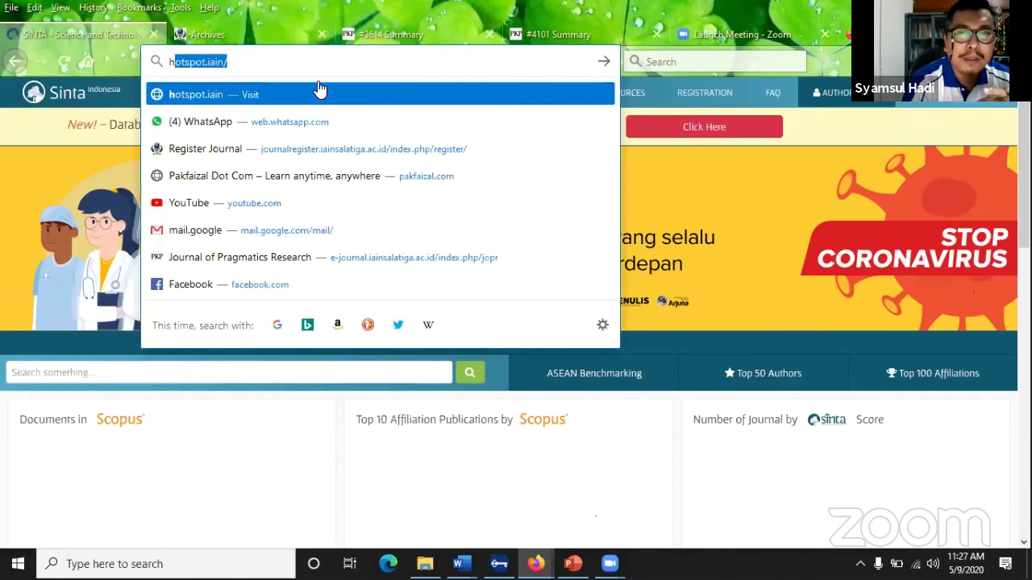
key(BackSpace)
key(BackSpace)
text(elp)
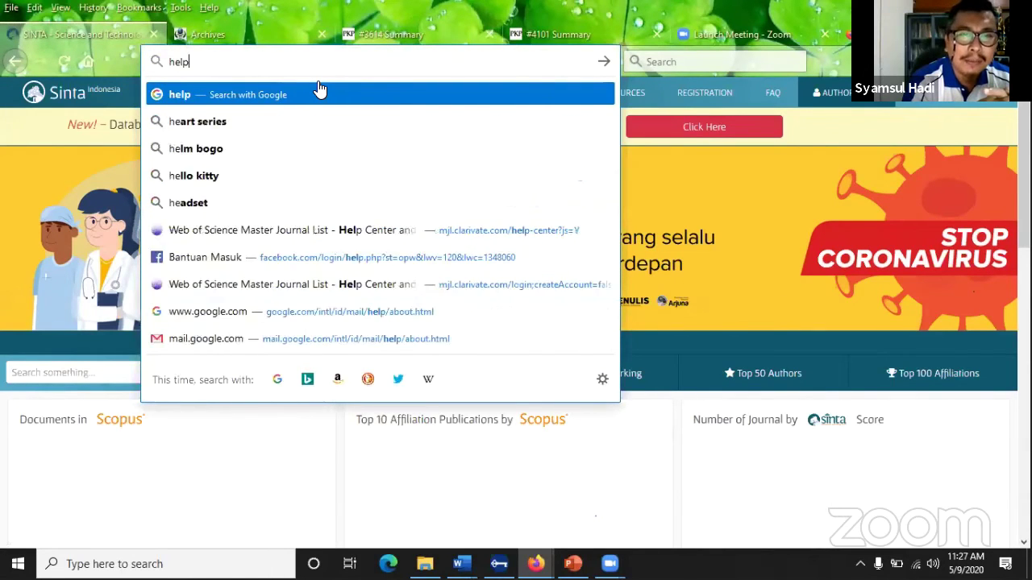
text(desk sinta)
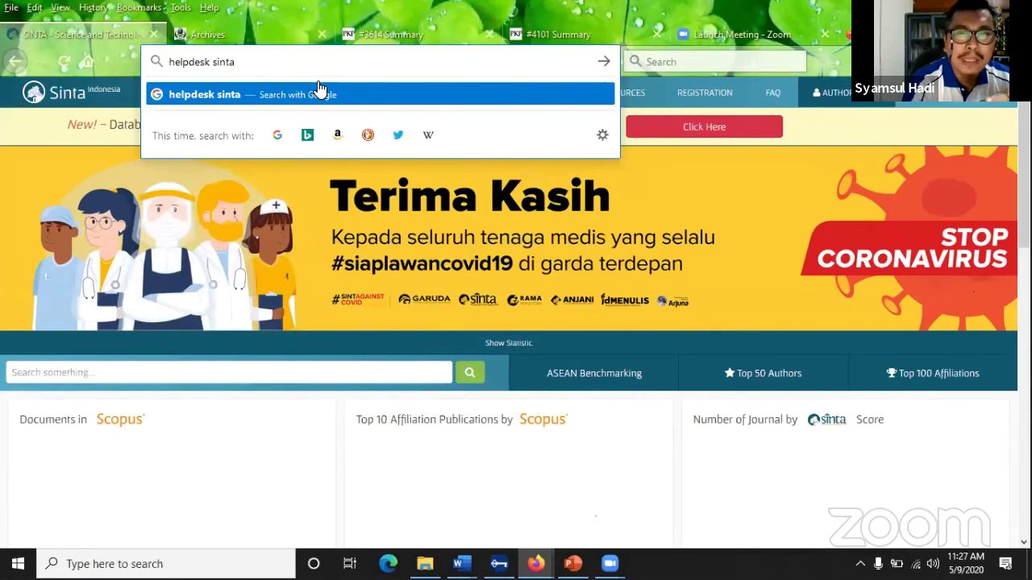
key(BackSpace)
key(BackSpace)
key(BackSpace)
key(BackSpace)
key(BackSpace)
key(BackSpace)
key(BackSpace)
key(BackSpace)
key(BackSpace)
key(BackSpace)
key(BackSpace)
key(BackSpace)
key(BackSpace)
key(BackSpace)
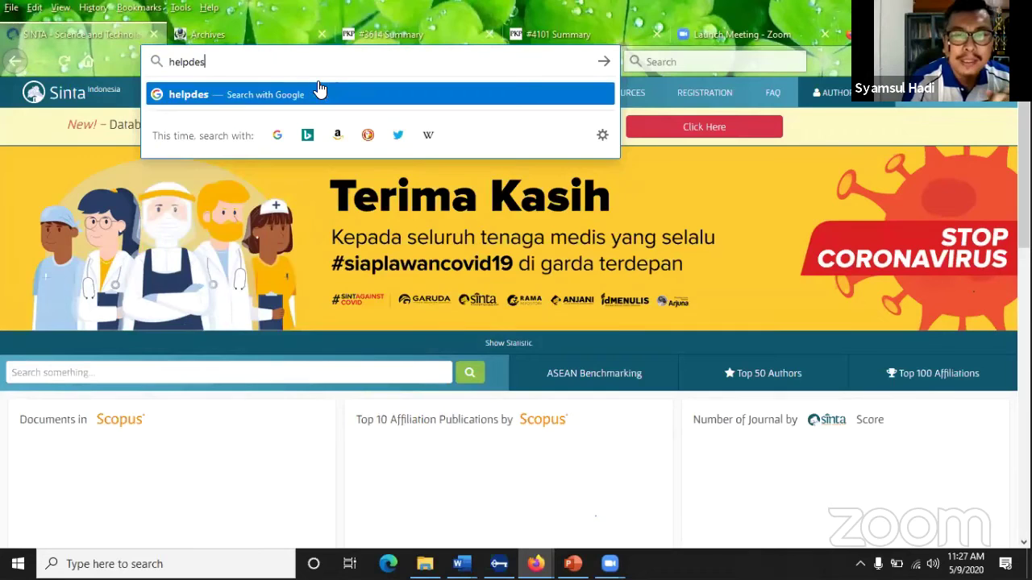
Step: Search the web for "email helpdesk sinta" and open the SINTA FAQ page from the results
text(email helpd)
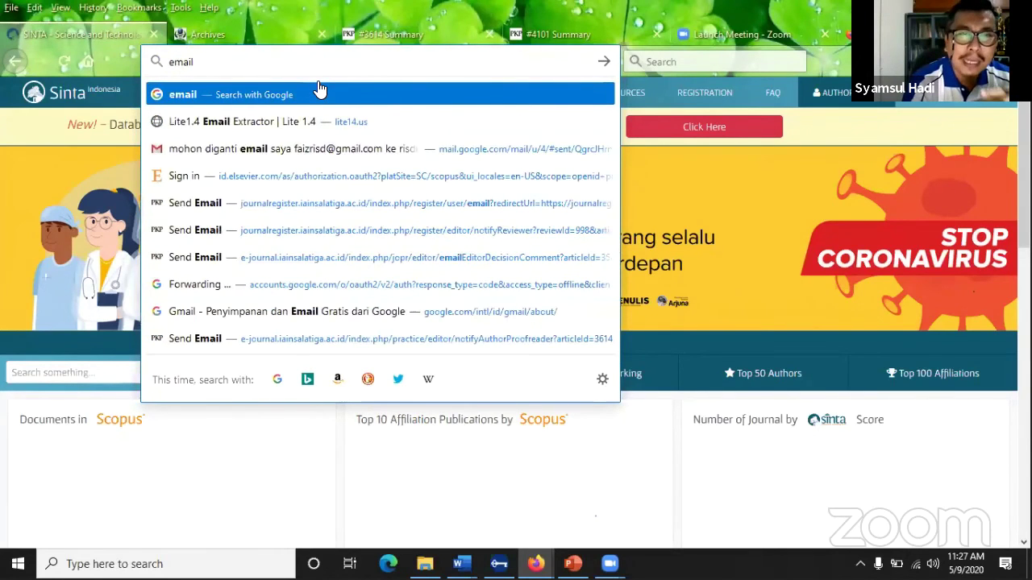
text(esk sinta)
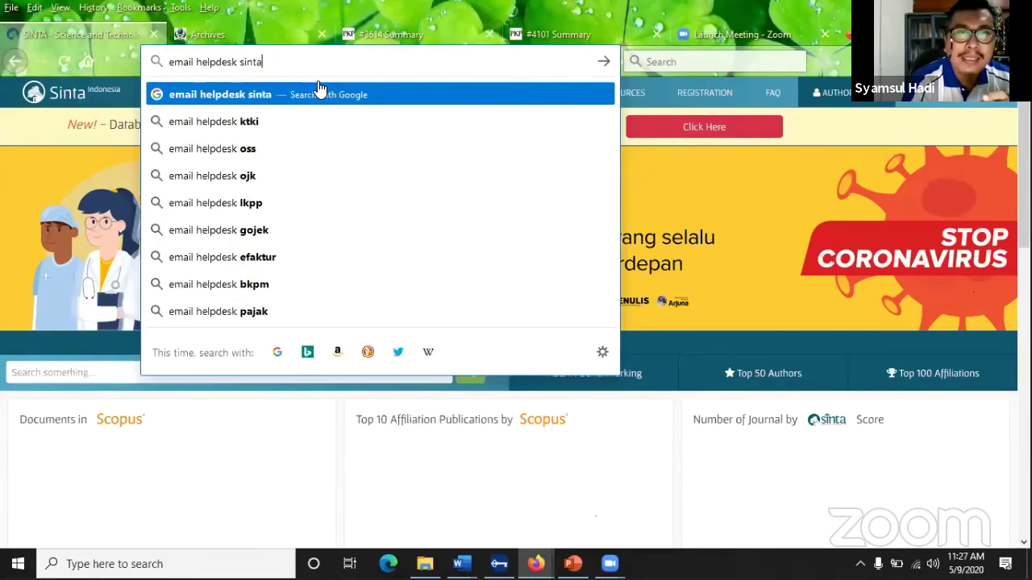
key(Return)
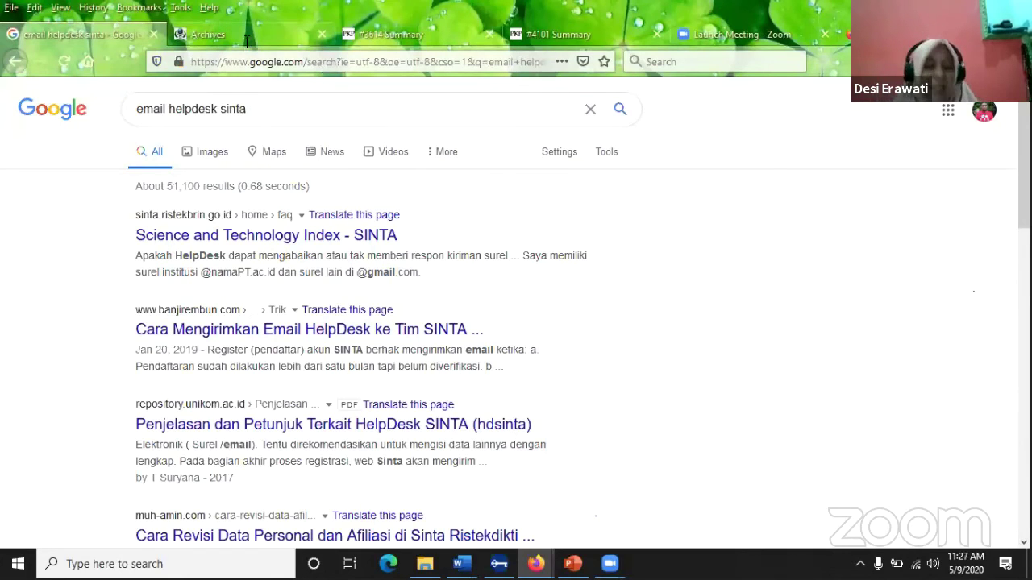
key(Tab)
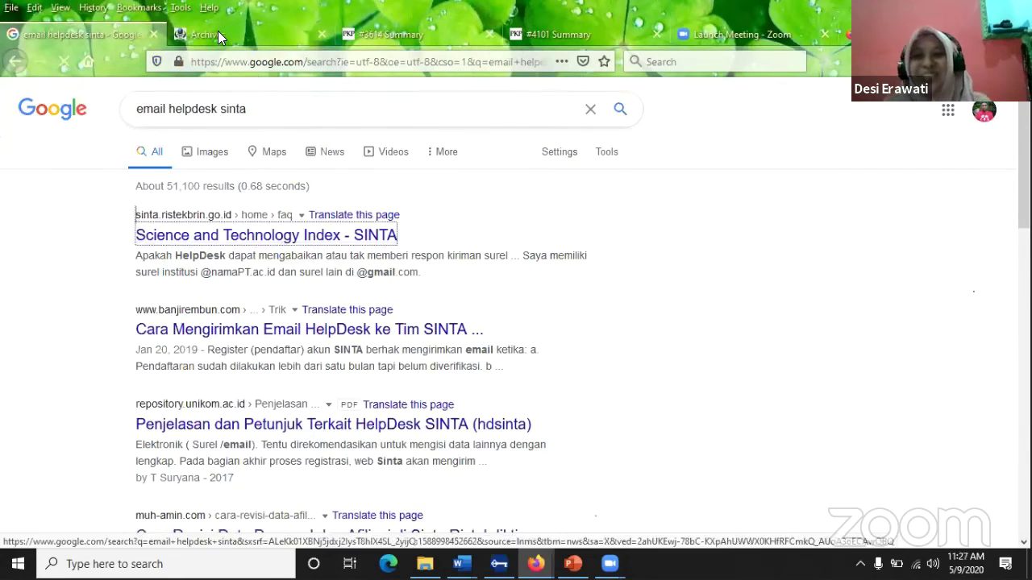
Step: Look through SINTA's Frequently Asked Questions down to the help desk contact under More Detailed Question
click(218, 31)
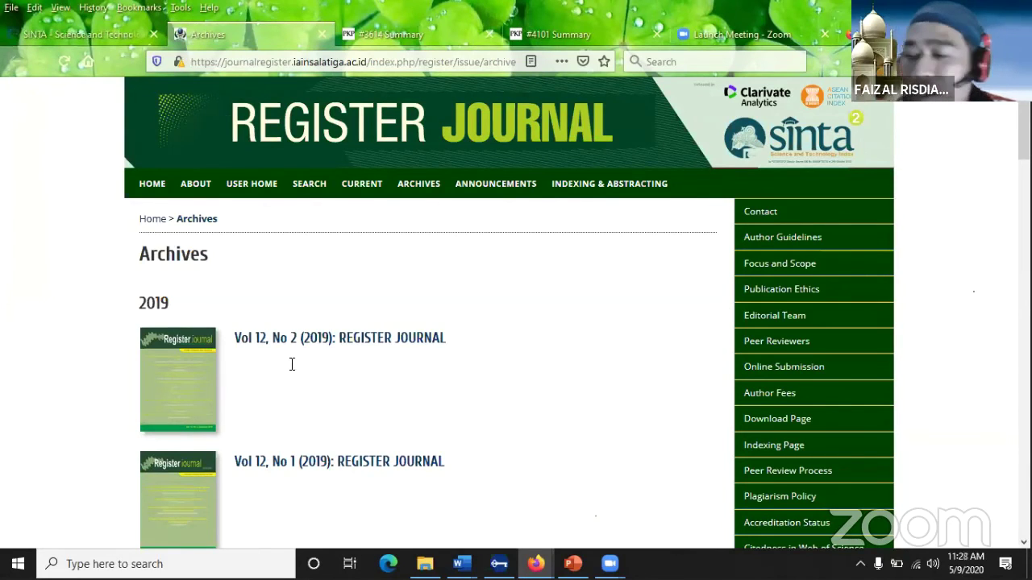
click(113, 34)
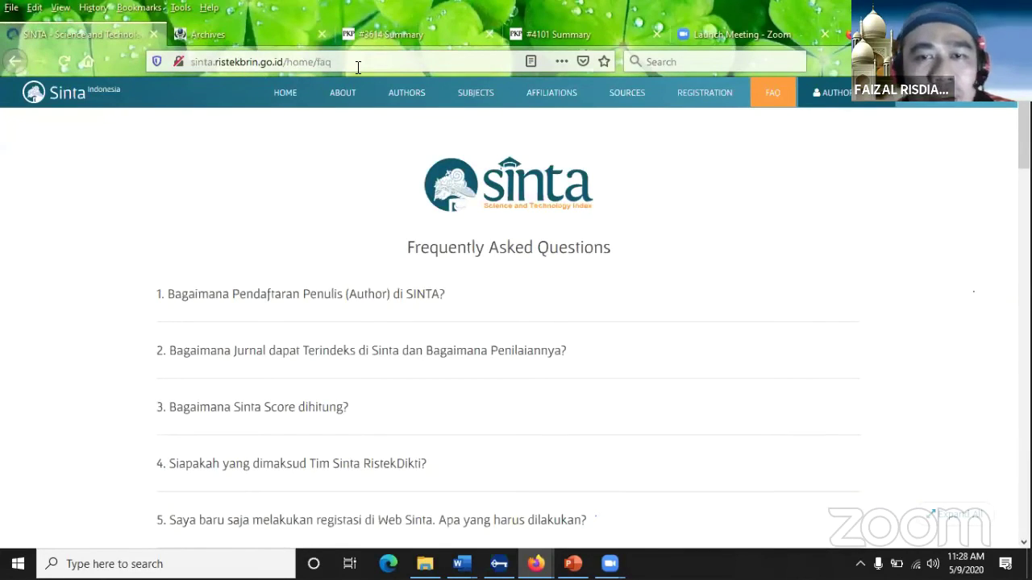
scroll(440, 172, down, 3)
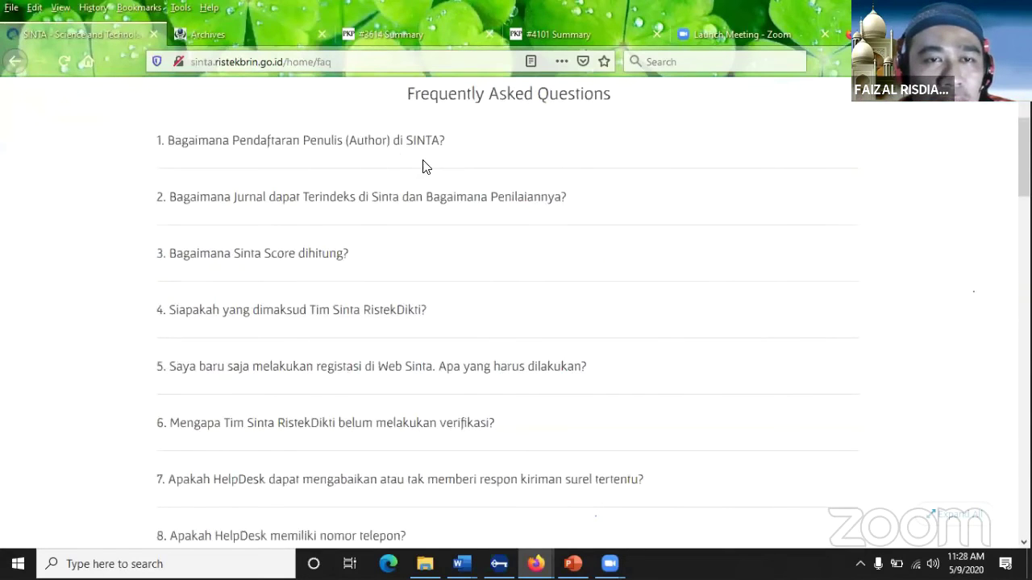
scroll(430, 185, down, 3)
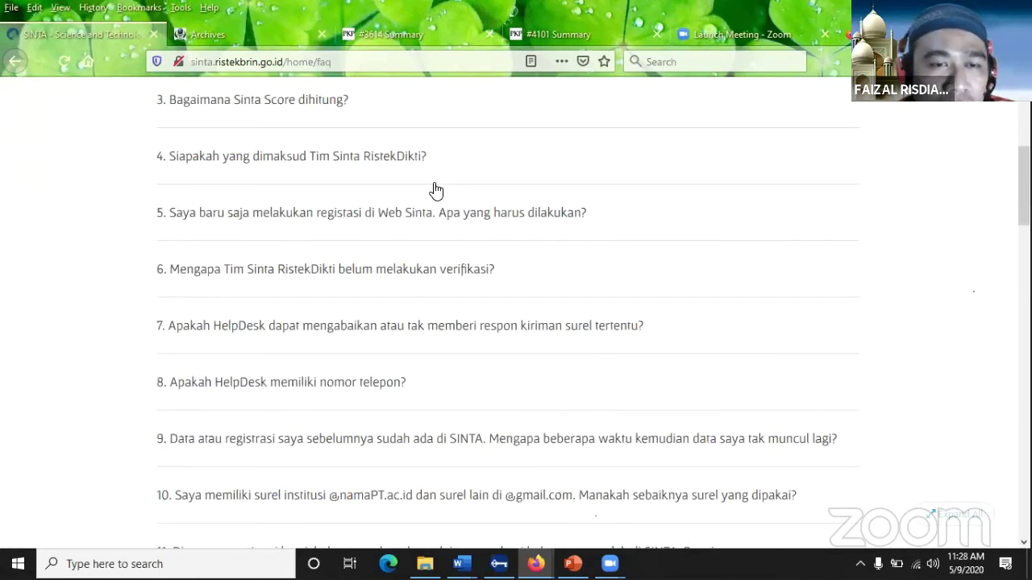
scroll(434, 189, down, 8)
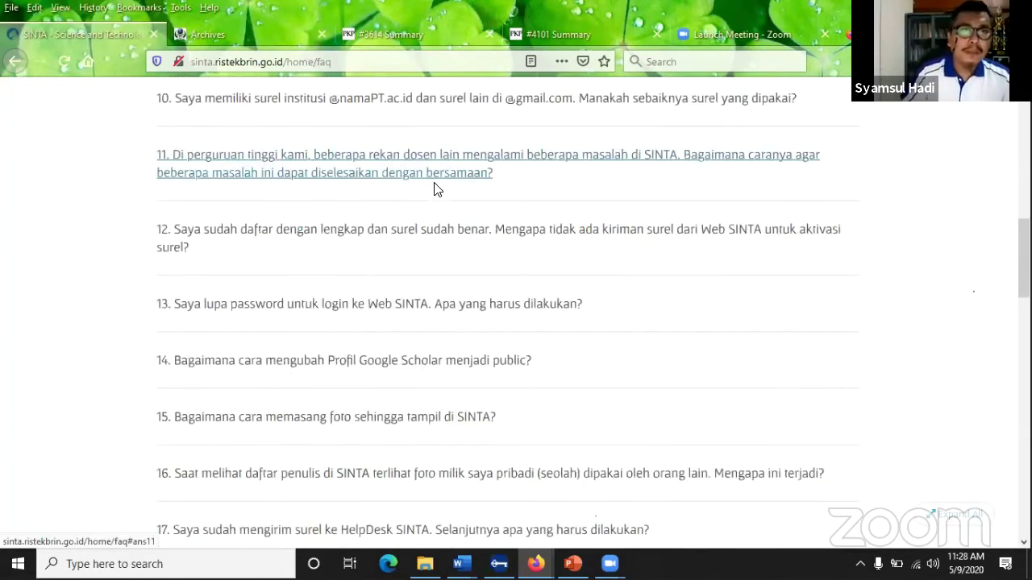
scroll(434, 189, down, 7)
scroll(433, 189, down, 4)
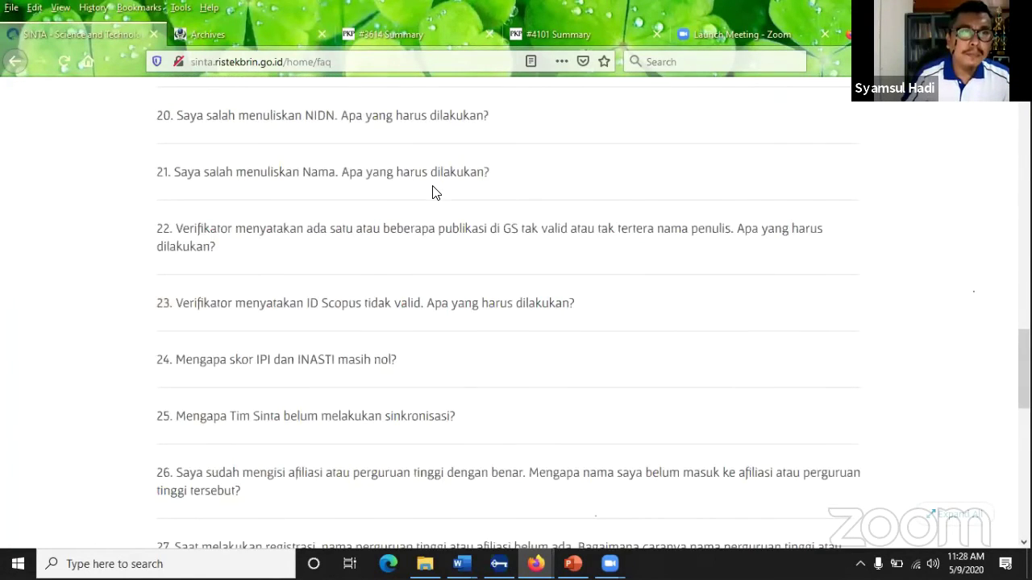
scroll(334, 287, down, 13)
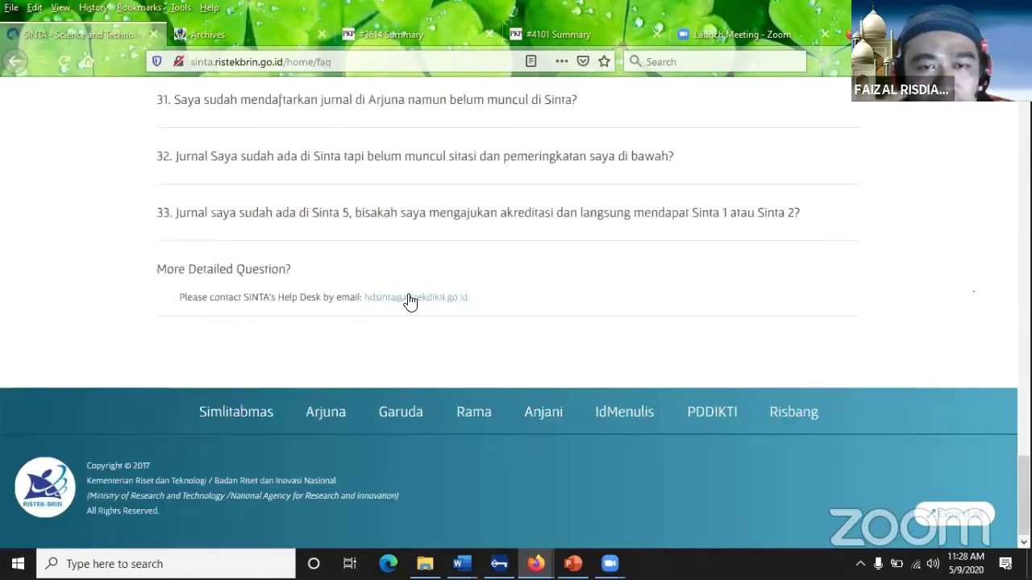
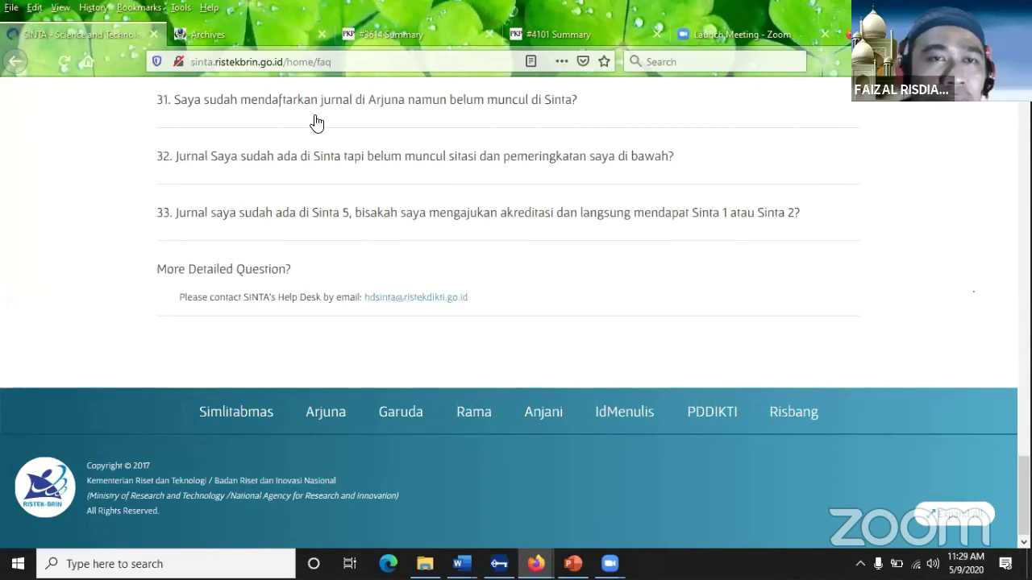
Step: Go to pakfaizal.com in the tab that holds the Register Journal Archives page
click(213, 32)
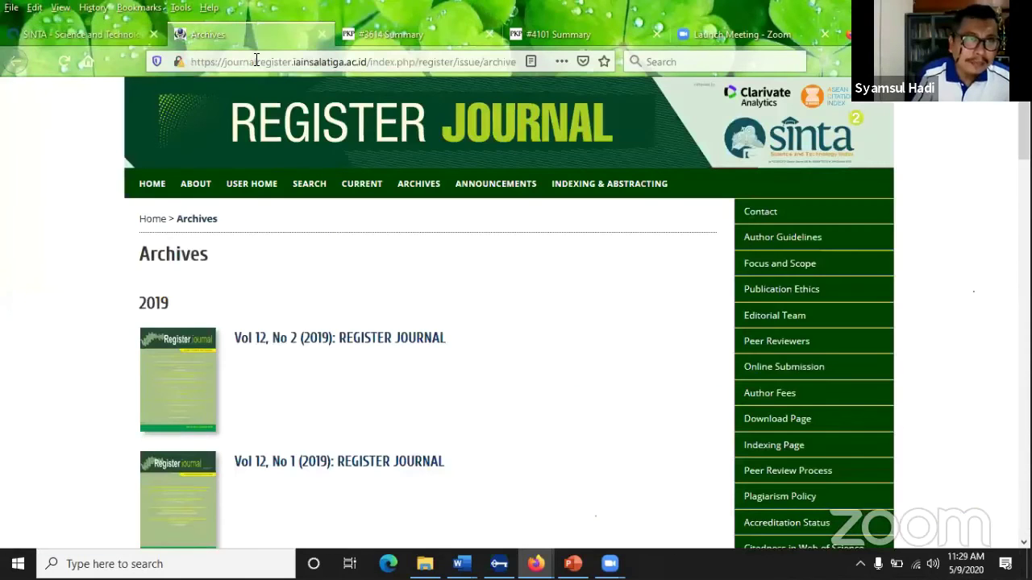
click(256, 61)
key(BackSpace)
text(pakfaizal.com/)
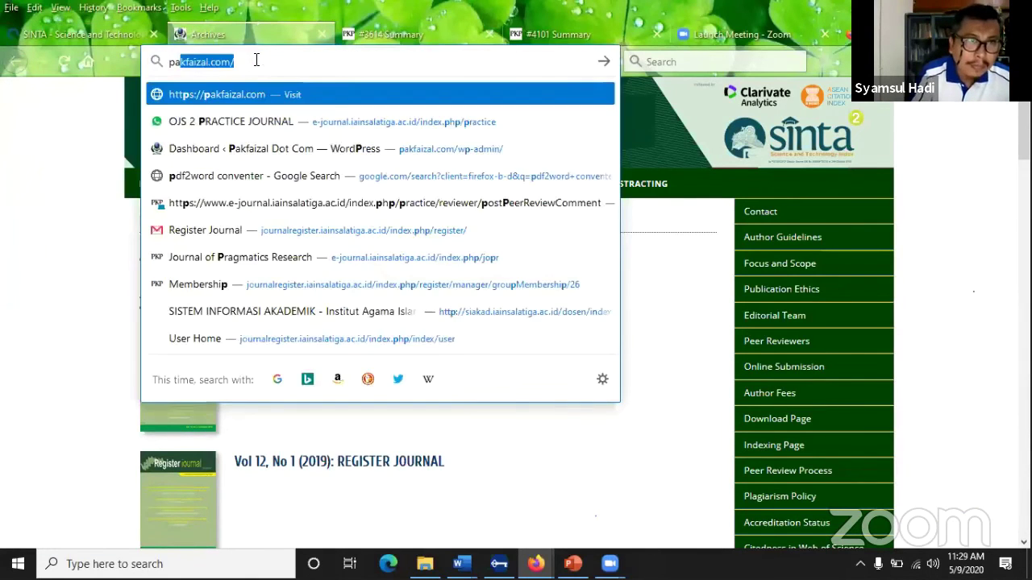
key(Return)
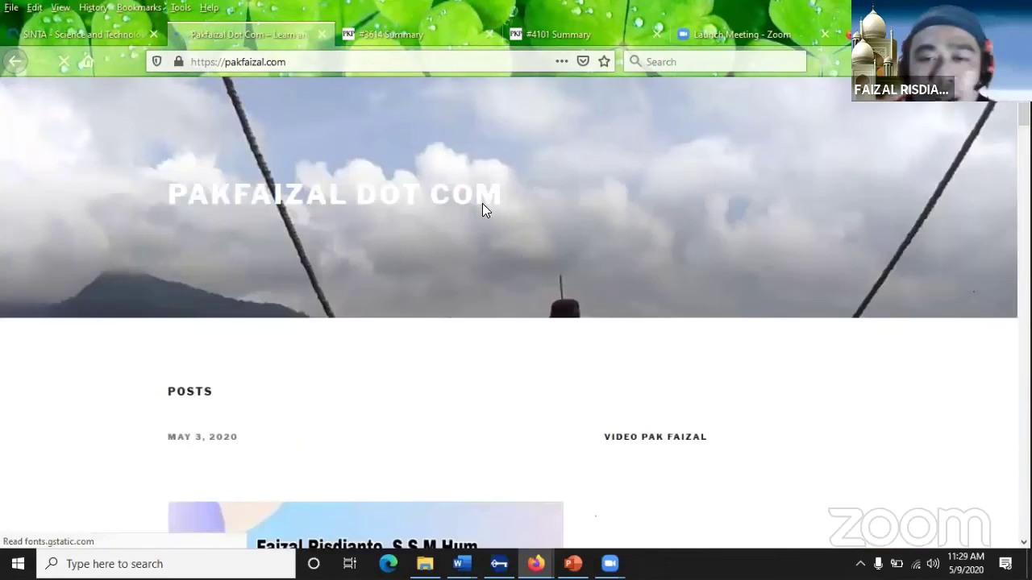
Step: Find the journal tips links under ALL LINKZ PENTINKZ and open the Scopus and ORCID ID link in a new tab
scroll(482, 203, down, 5)
scroll(484, 212, down, 4)
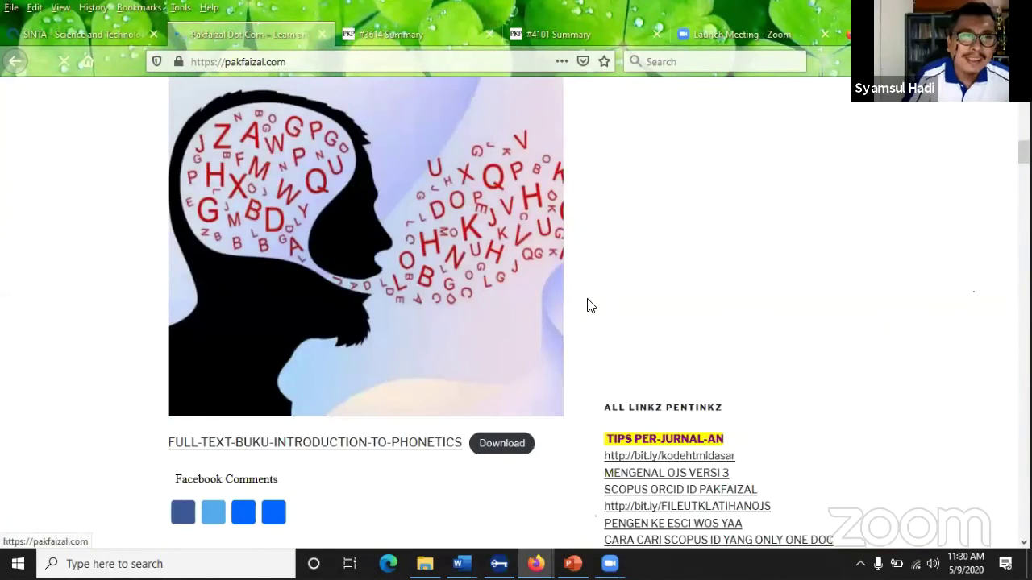
scroll(643, 436, down, 2)
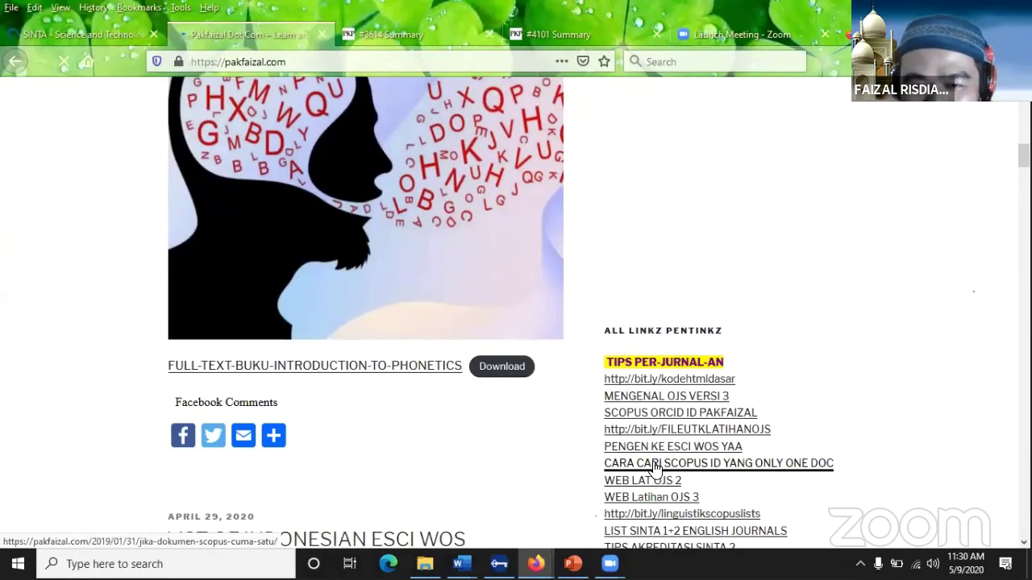
scroll(654, 467, down, 2)
scroll(654, 469, up, 3)
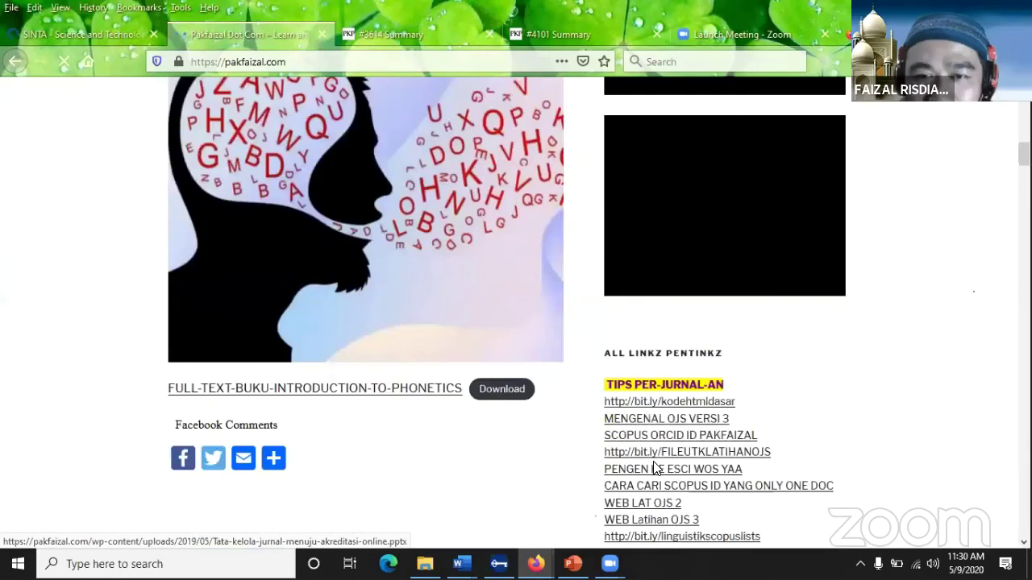
scroll(655, 468, down, 4)
scroll(653, 469, up, 6)
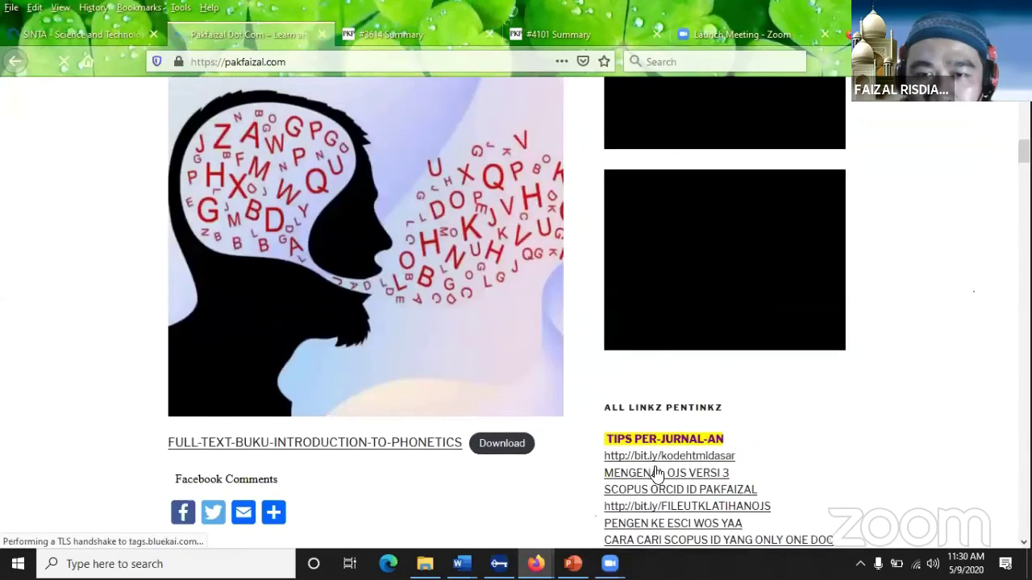
click(649, 483)
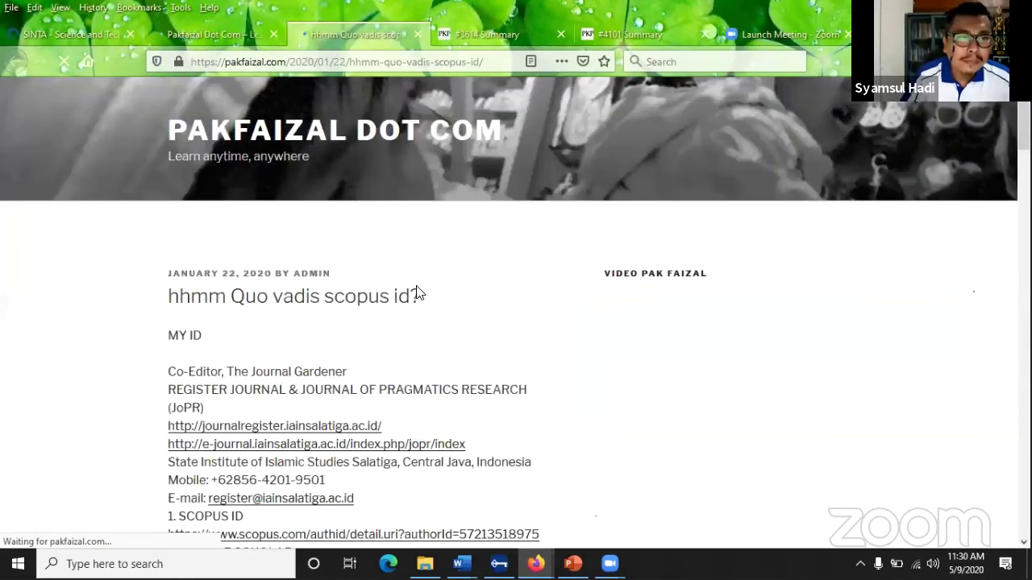
Step: Look over the post's list of Scopus, Google Scholar, ORCID, Publons and Mendeley profile links
scroll(276, 393, down, 3)
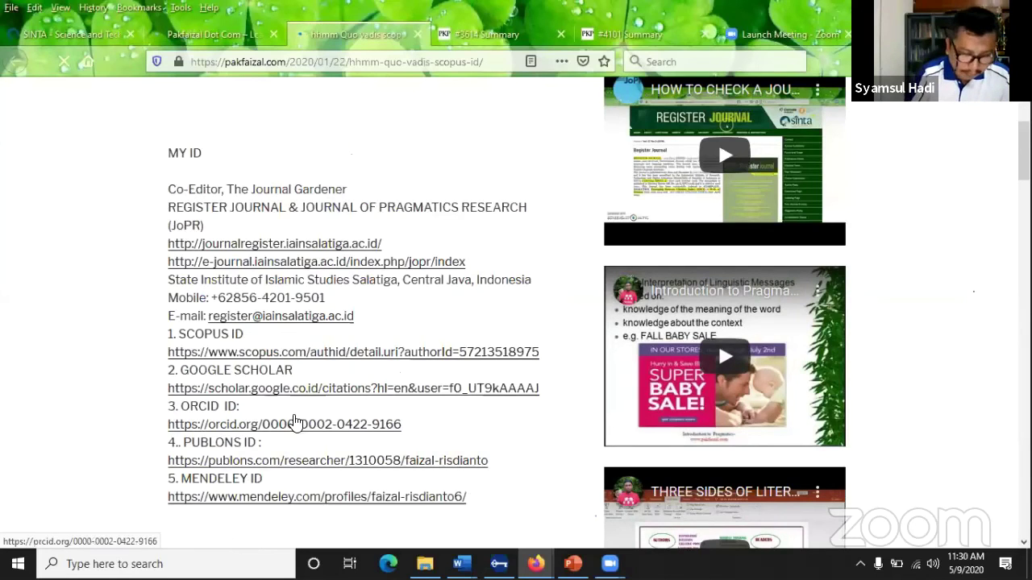
scroll(314, 282, down, 3)
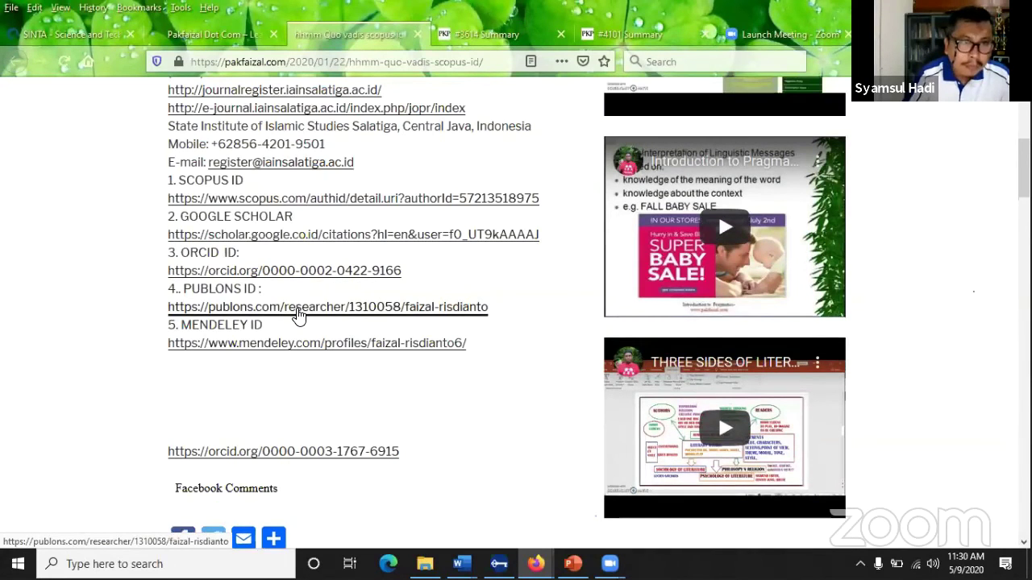
scroll(296, 315, down, 3)
scroll(295, 315, up, 3)
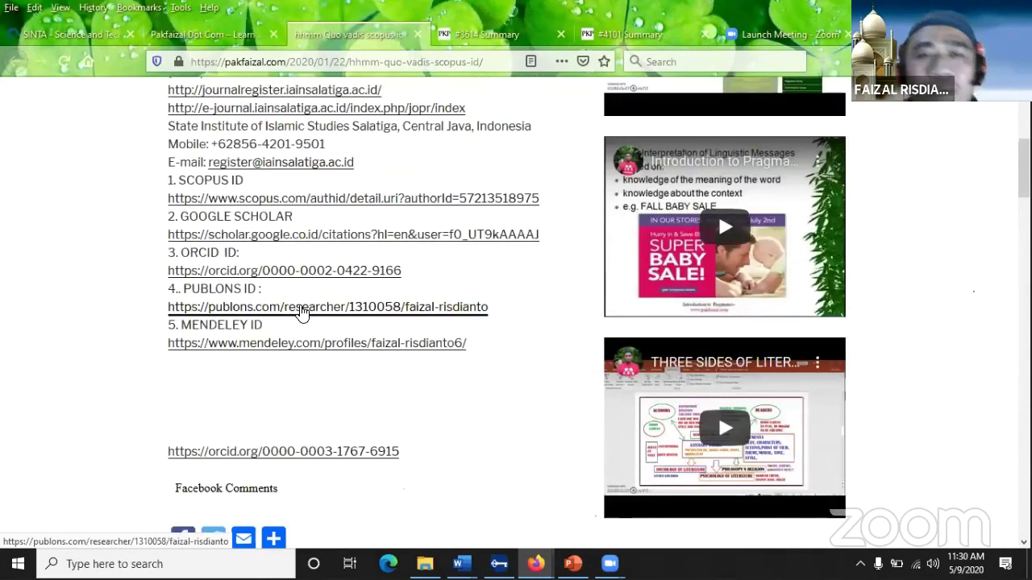
scroll(306, 317, up, 1)
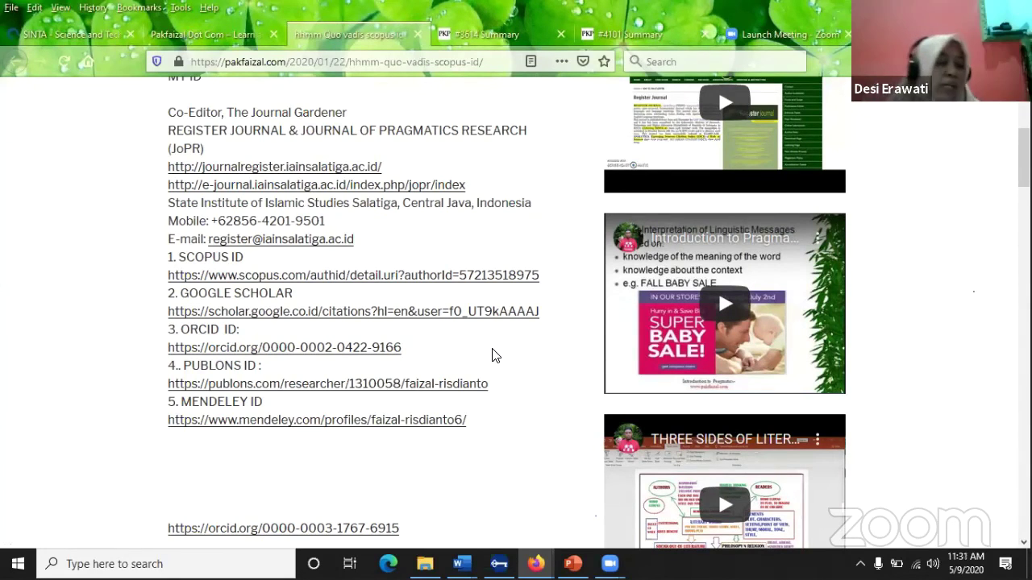
Step: Try to open researcherid.com in place of the profile ID post
click(368, 62)
key(BackSpace)
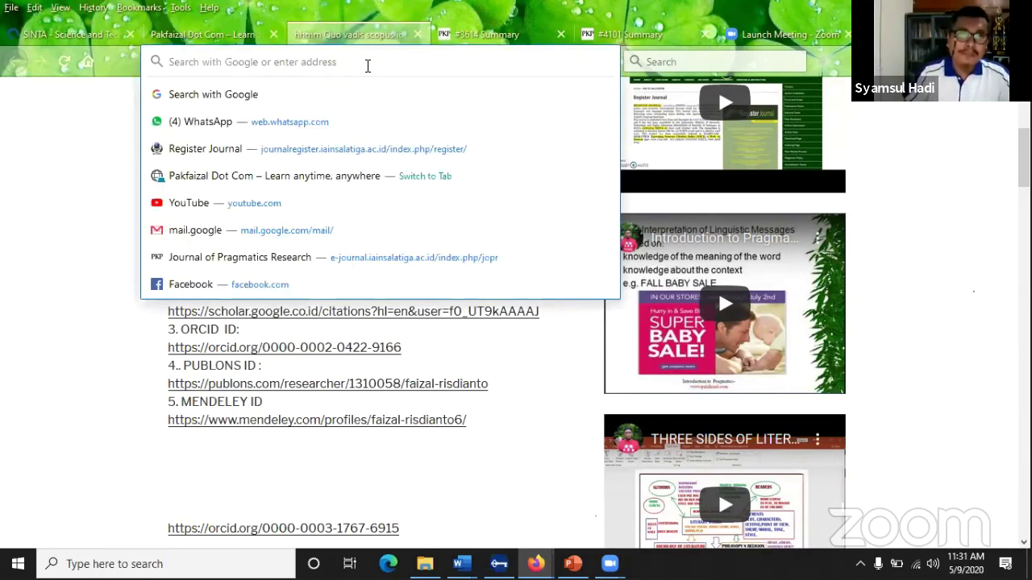
text(researcher)
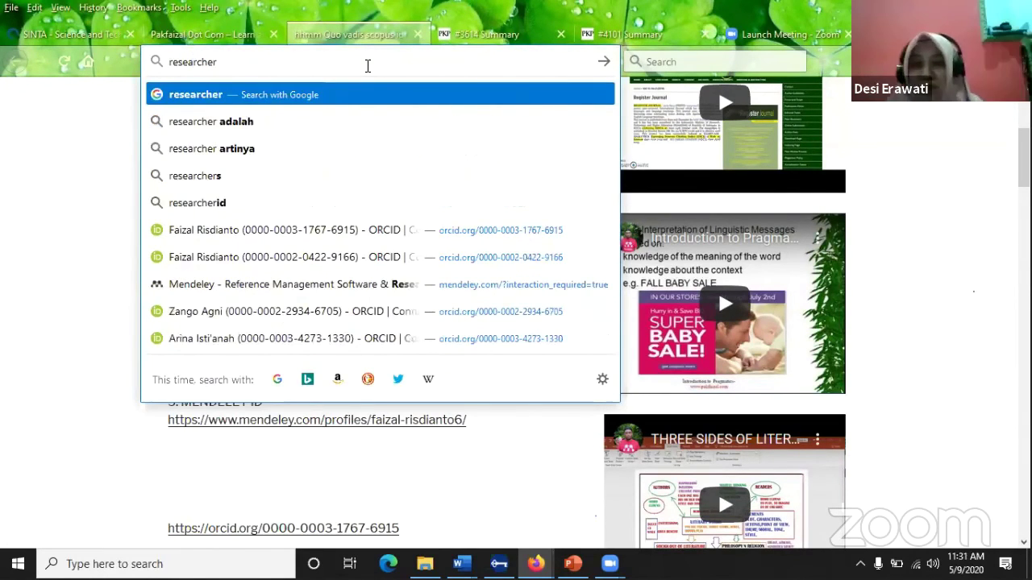
text(id.co)
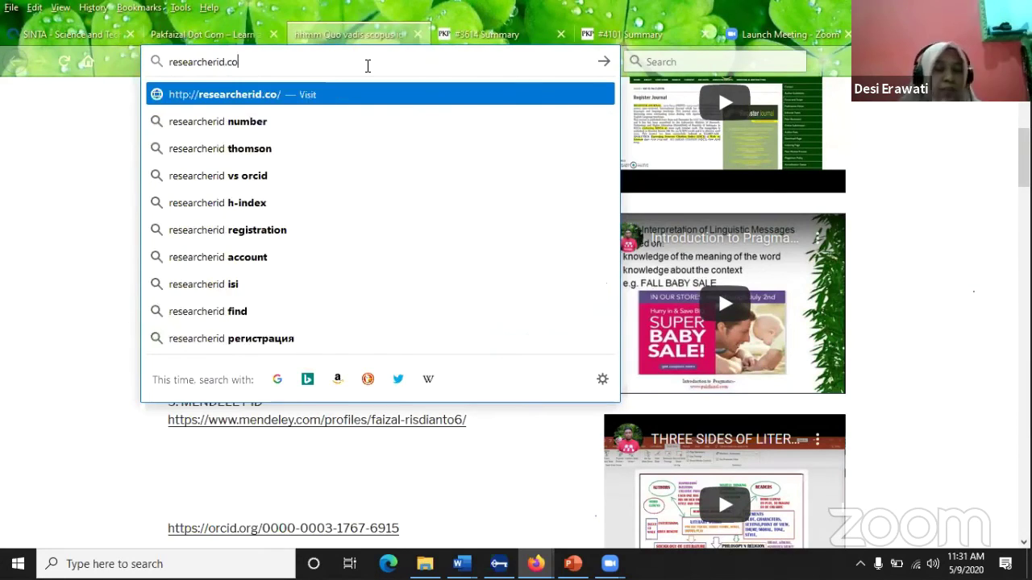
text(m)
key(Return)
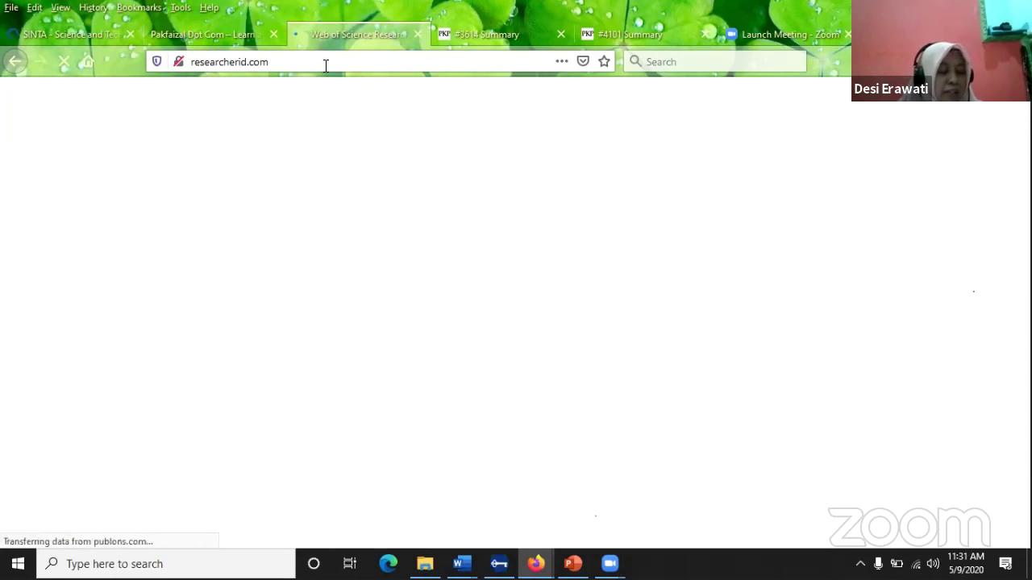
Step: Search Google for researcherid.com and open the Web of Science ResearcherID | Publons result
click(326, 62)
text(g)
key(Return)
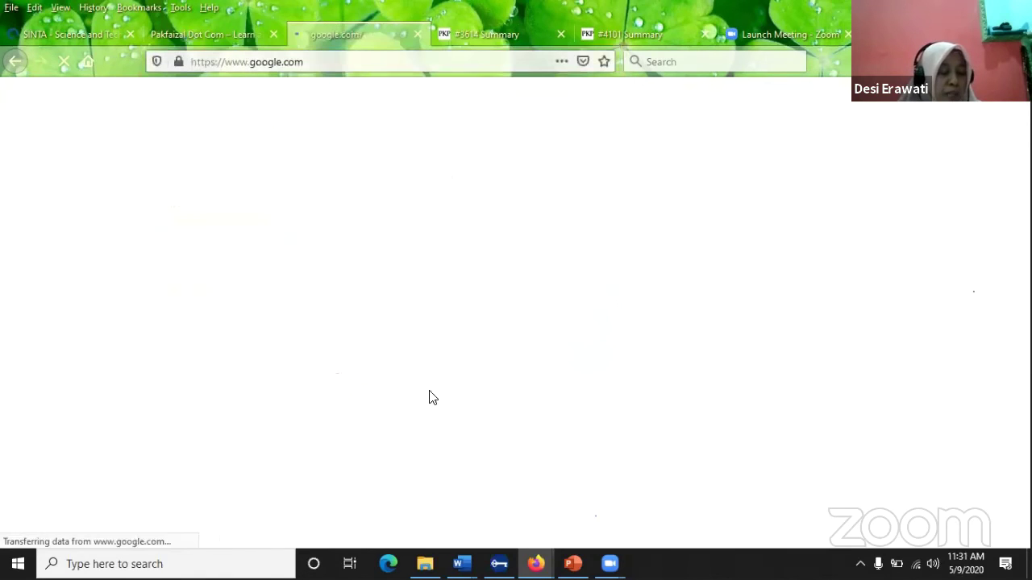
text(researche)
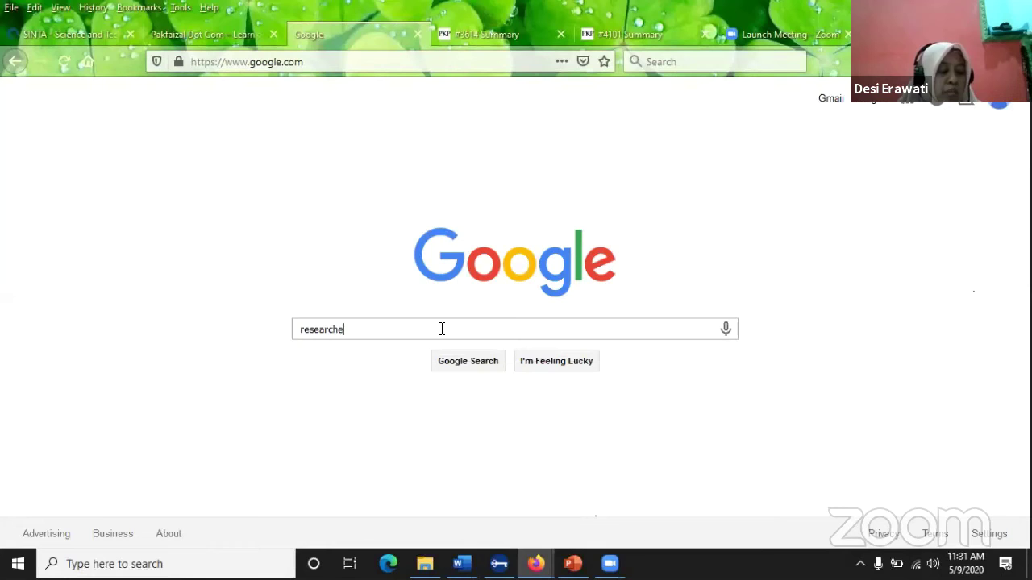
text(rid.com)
key(Return)
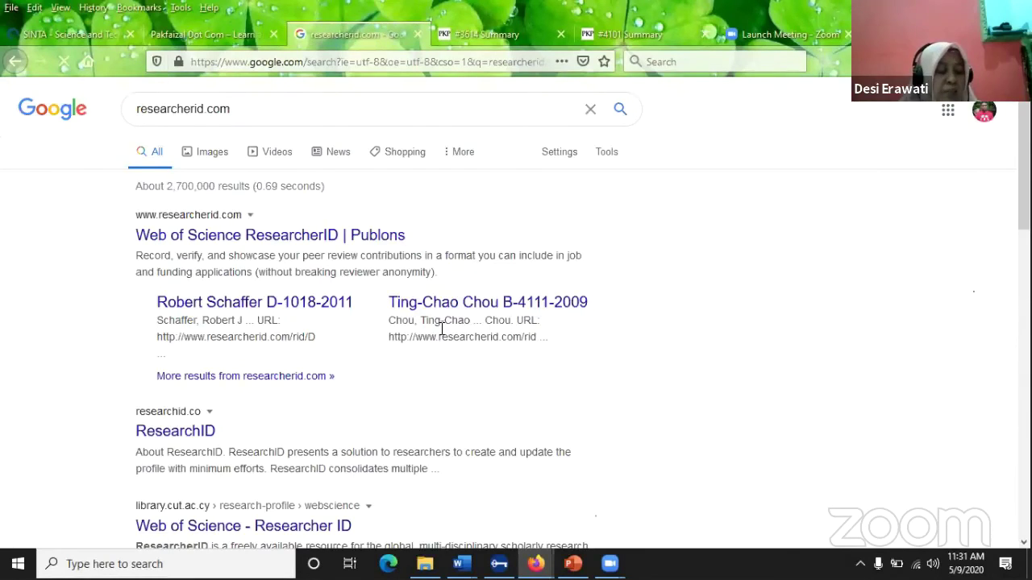
middle_click(314, 236)
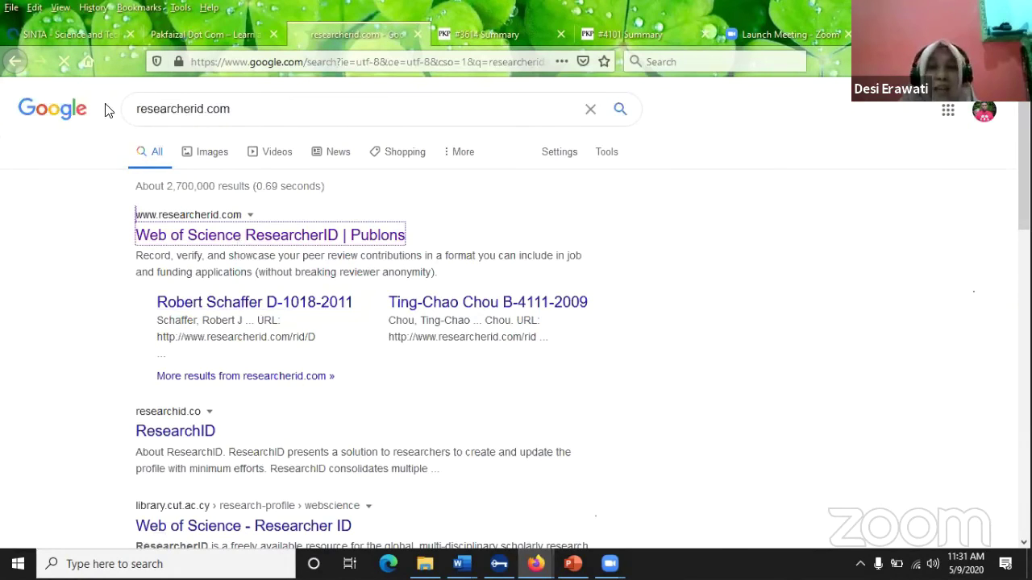
Step: Load the Register Journal site at journalregister.iainsalatiga.ac.id in the tab that holds the SINTA FAQ
click(69, 34)
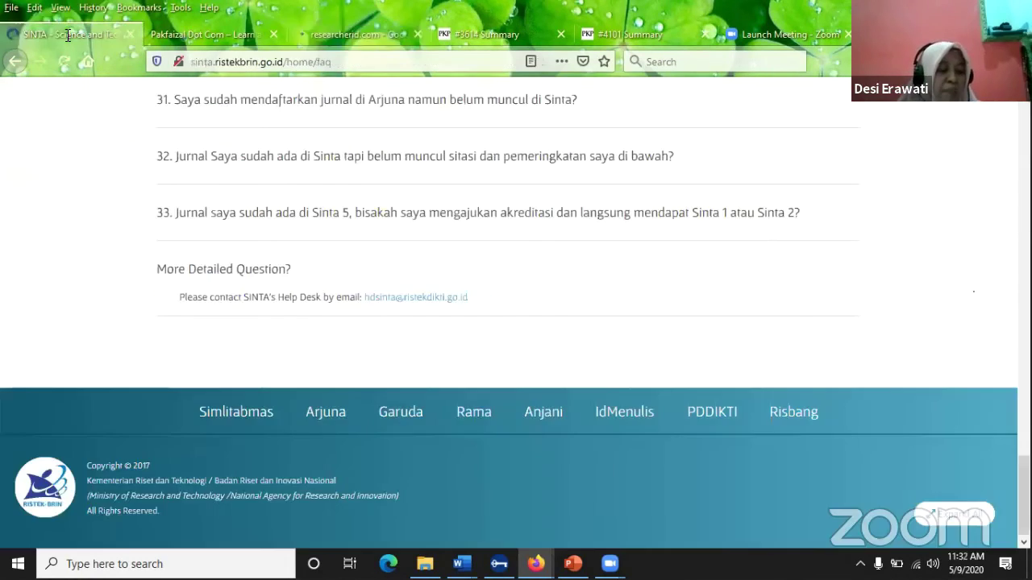
click(257, 71)
key(BackSpace)
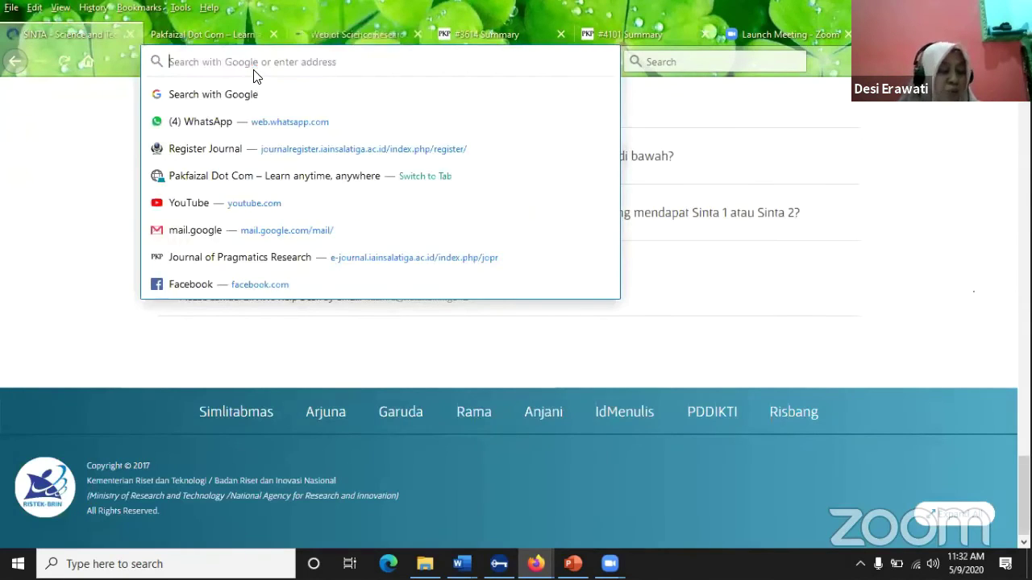
text(jou)
key(Return)
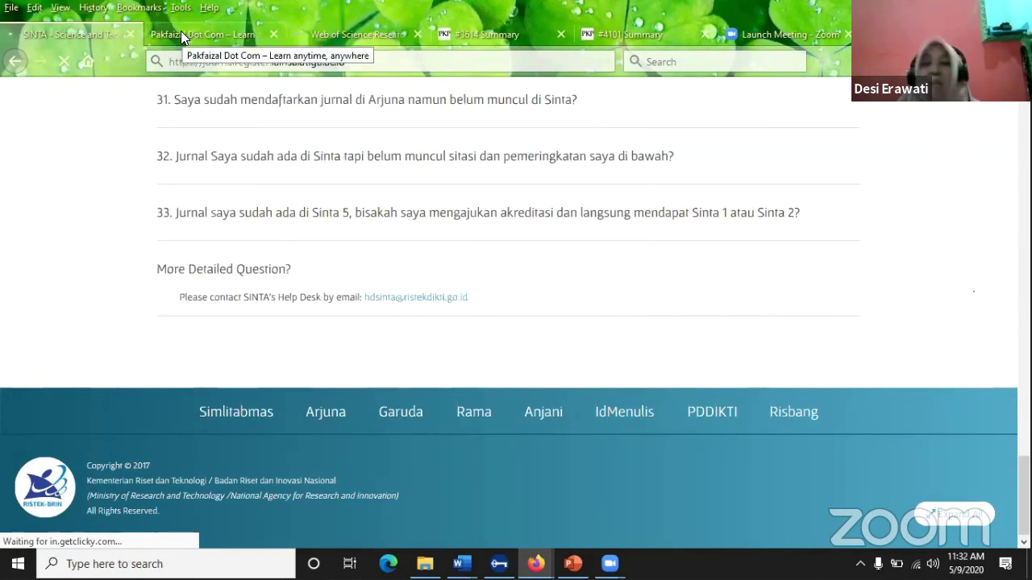
click(129, 32)
key(ctrl+shift+t)
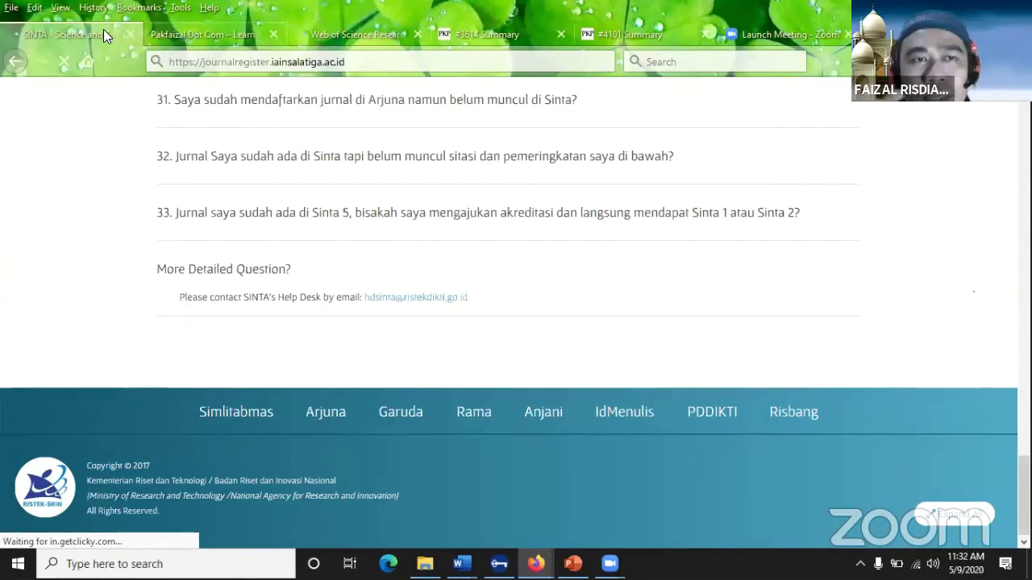
click(129, 34)
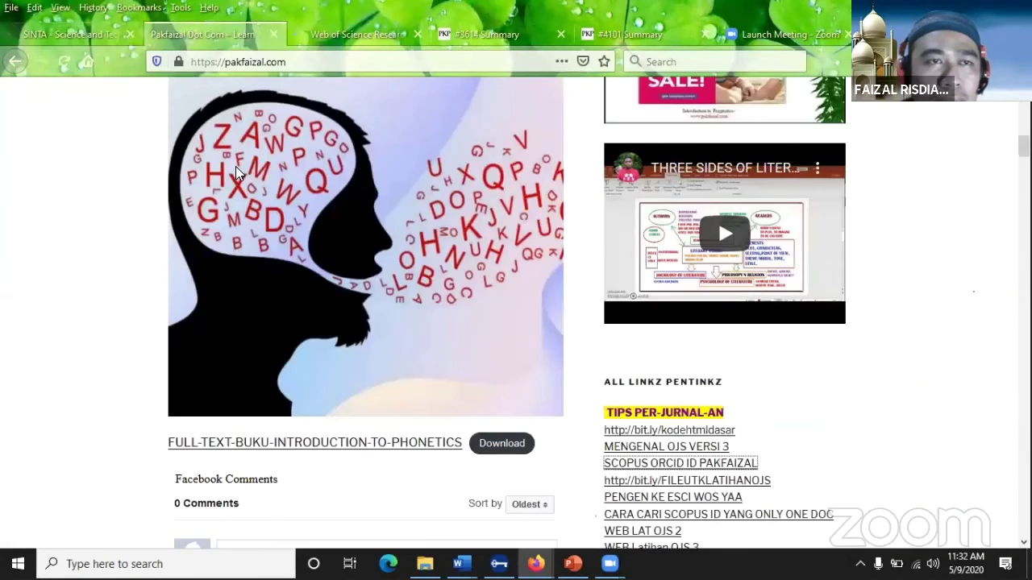
key(ctrl+shift+t)
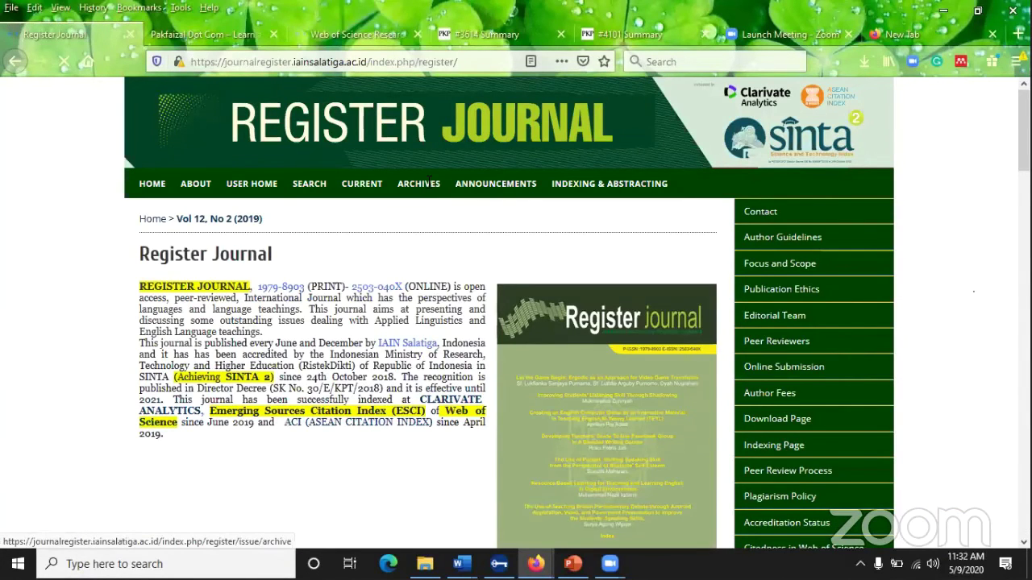
Step: Open the Vol 12, No 2 (2019) table of contents and its article on classroom talk of Iranian EFL novice and experienced teachers
scroll(206, 199, down, 5)
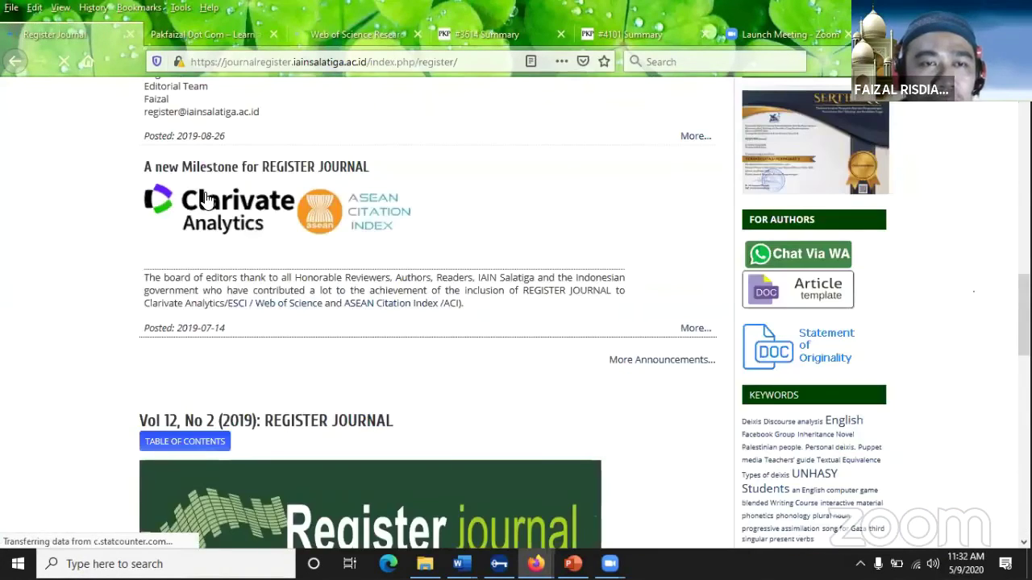
scroll(206, 198, down, 3)
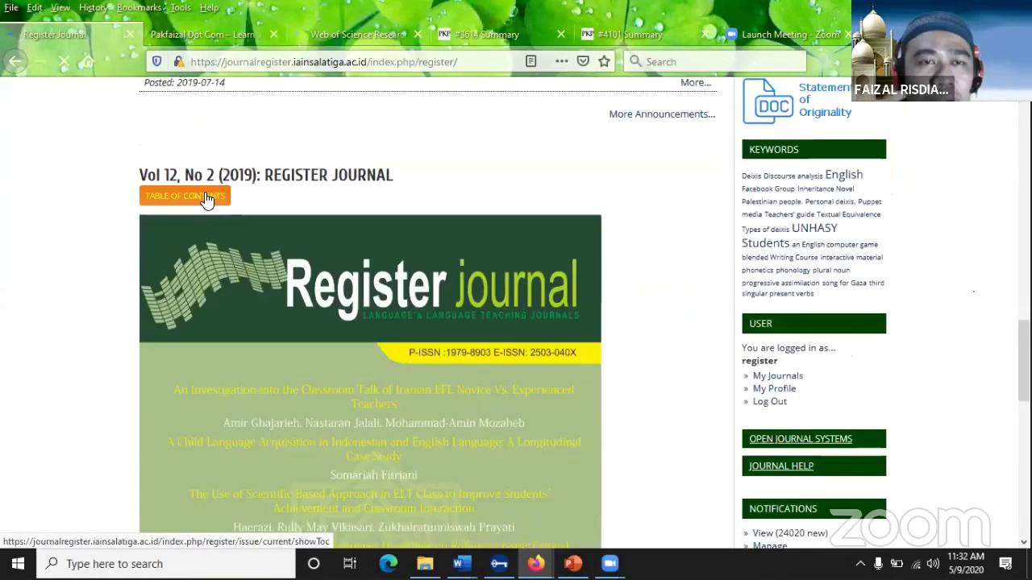
double_click(413, 248)
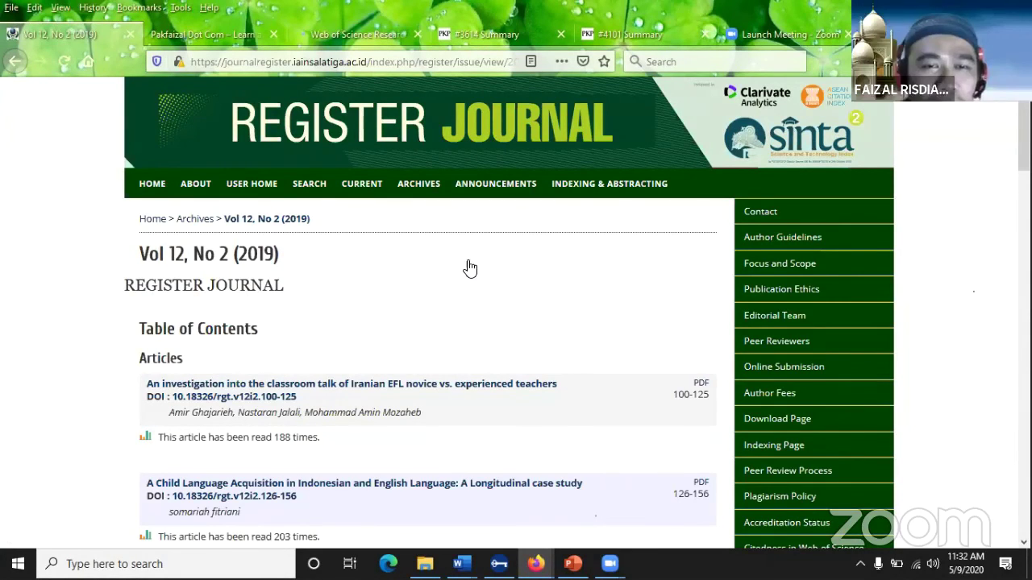
scroll(424, 234, down, 1)
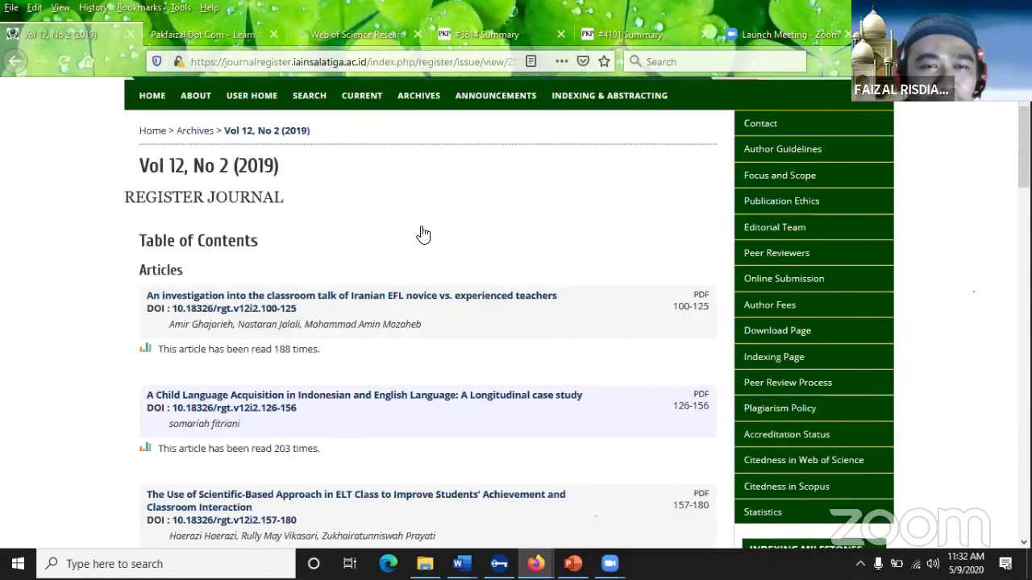
click(442, 295)
Step: Look over the article page's abstract, keywords, full text link and reference list
scroll(442, 298, down, 1)
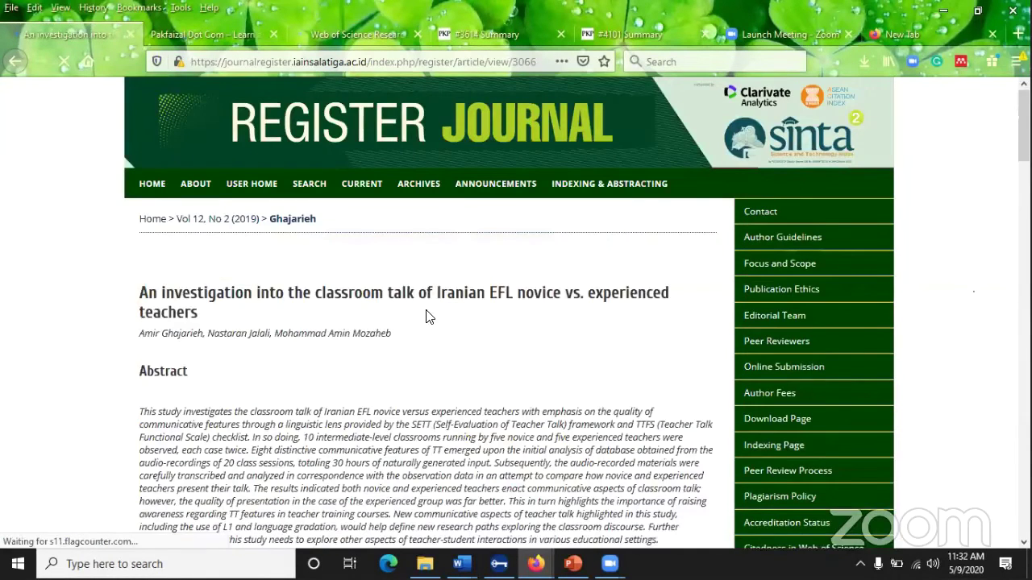
scroll(428, 313, down, 3)
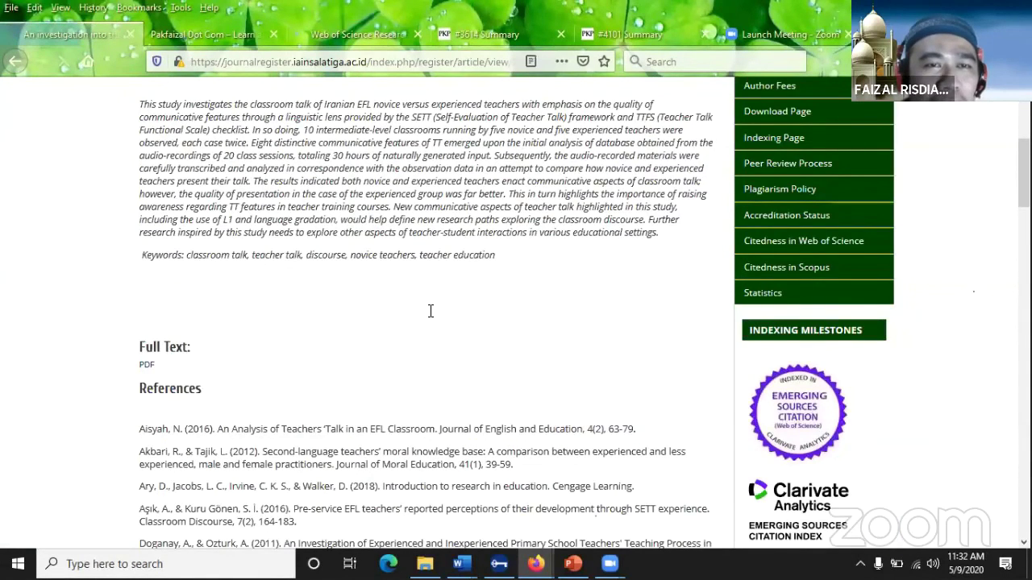
scroll(428, 314, down, 3)
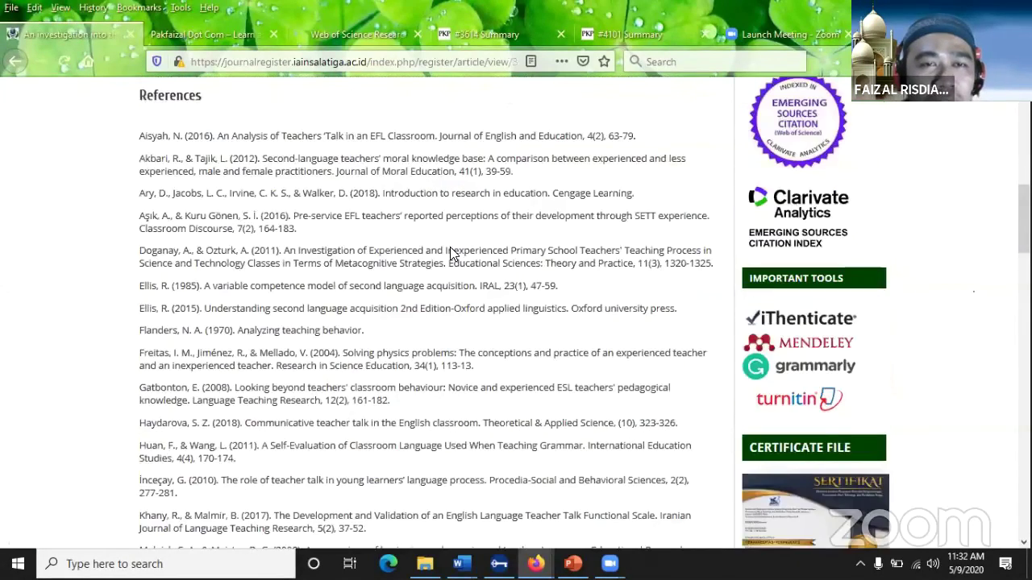
scroll(452, 253, up, 5)
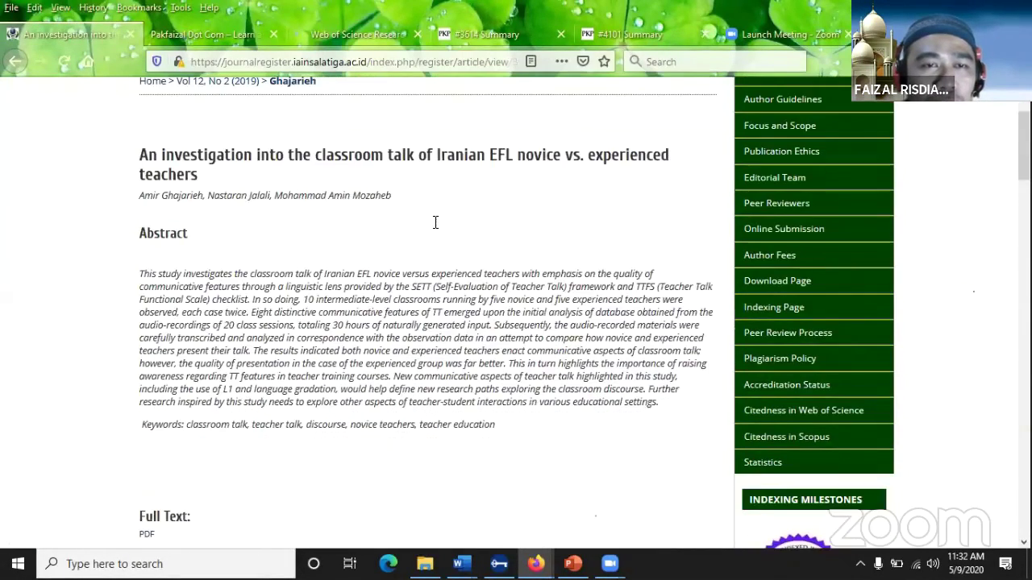
scroll(454, 239, down, 1)
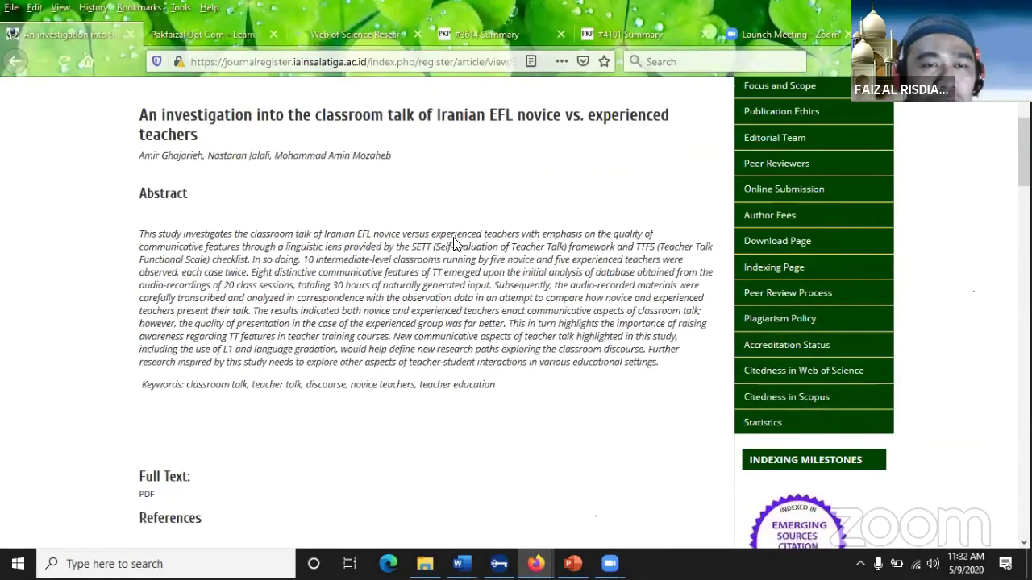
scroll(325, 362, down, 3)
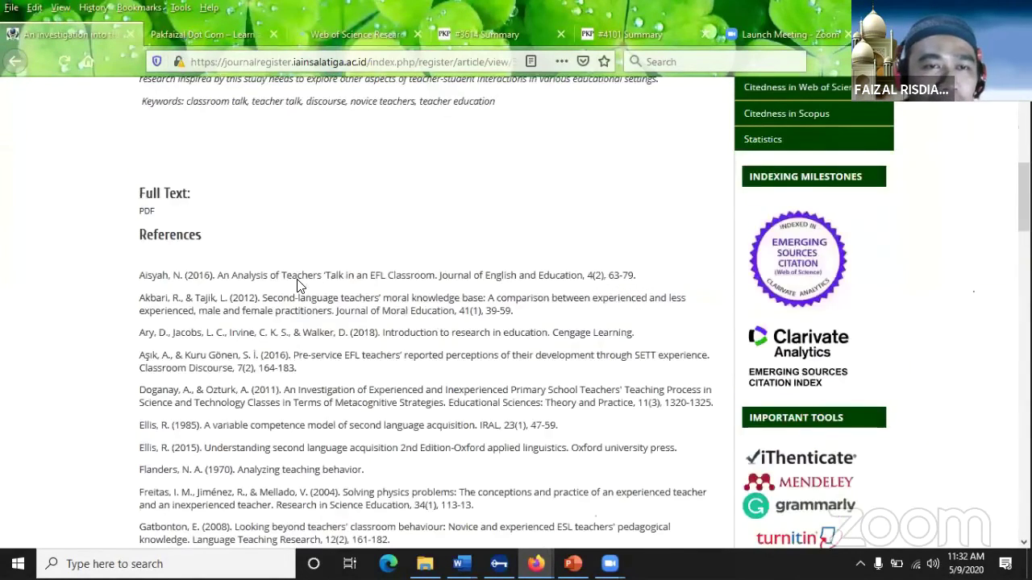
Step: Go to the User Home page and open the Editor role page for Register Journal
scroll(245, 202, up, 5)
click(251, 184)
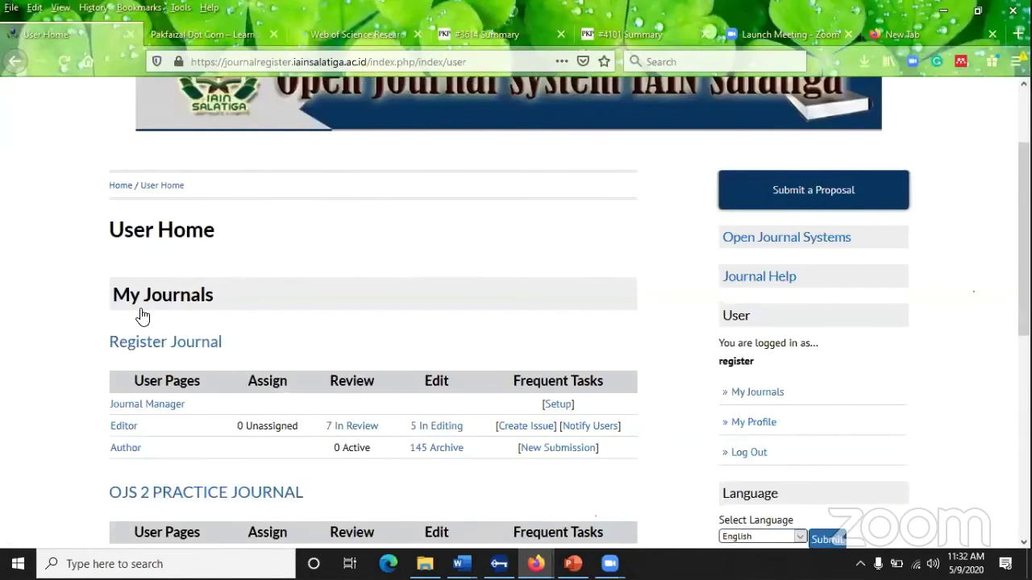
scroll(141, 315, down, 2)
click(125, 314)
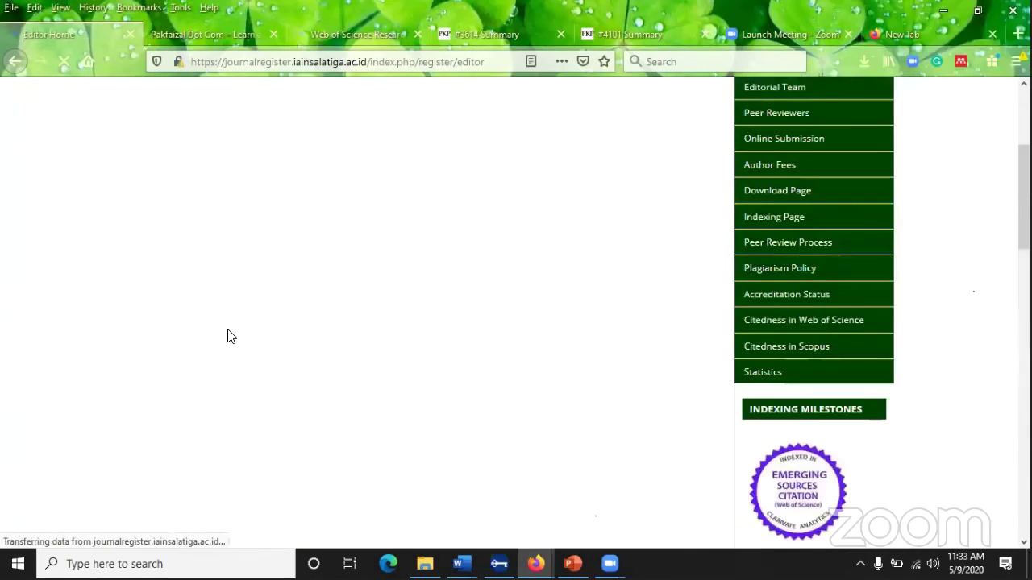
Step: Open Vol 12, No 2 (2019) from the journal's back issues in the editor pages
click(195, 251)
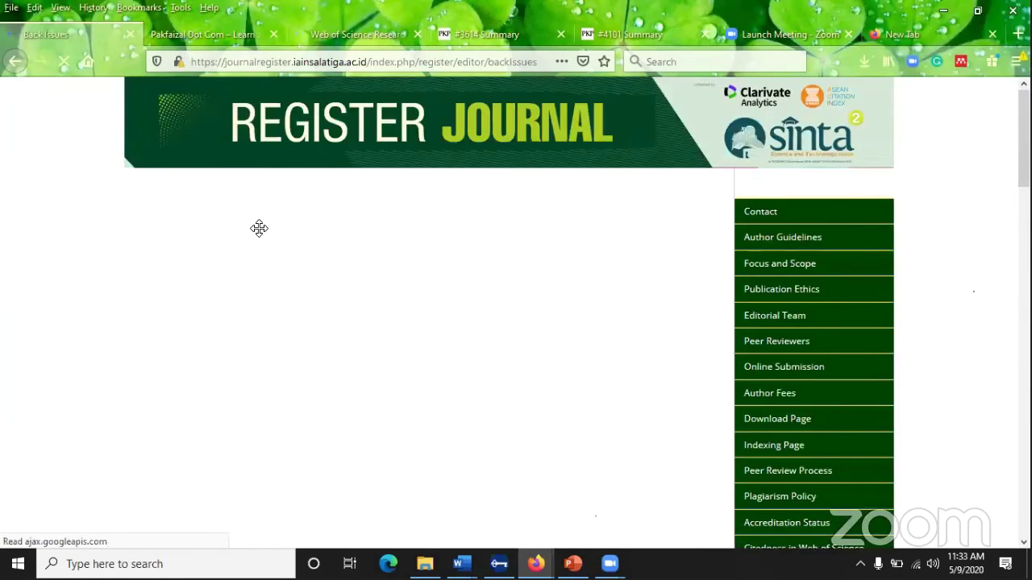
scroll(260, 231, down, 2)
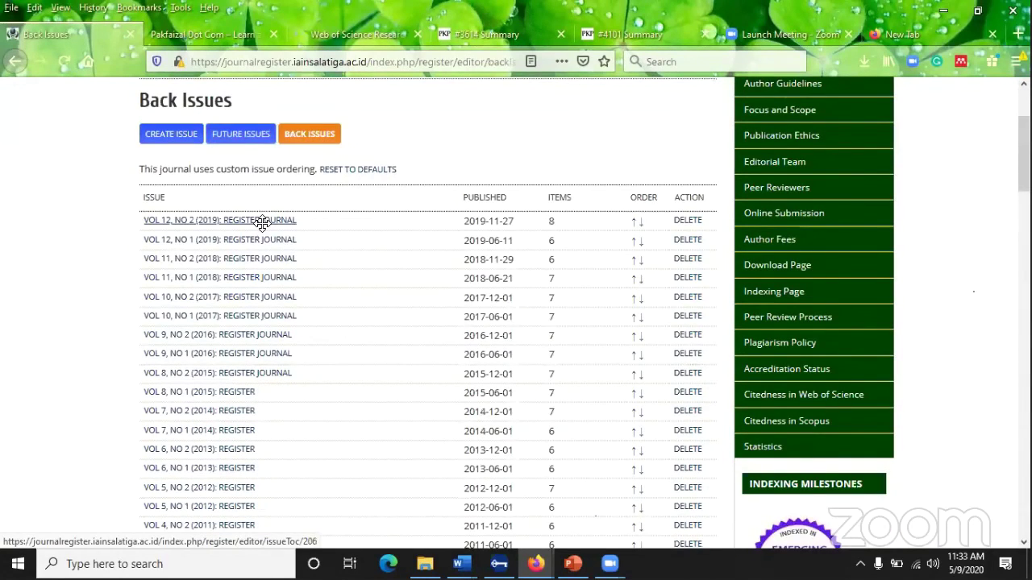
click(297, 270)
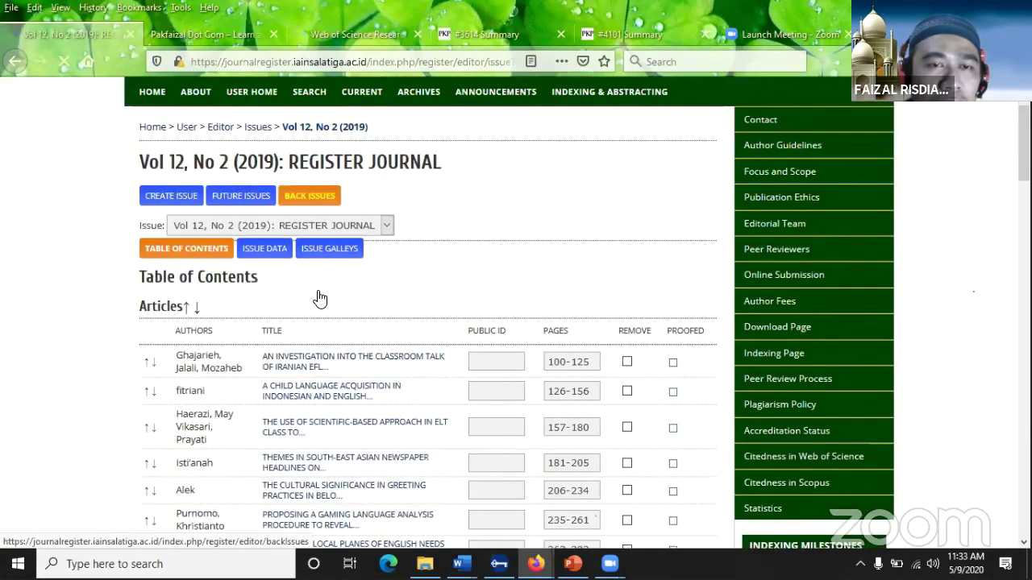
Step: Open the submission summary of the issue's first article and its submission metadata for editing
scroll(319, 298, down, 1)
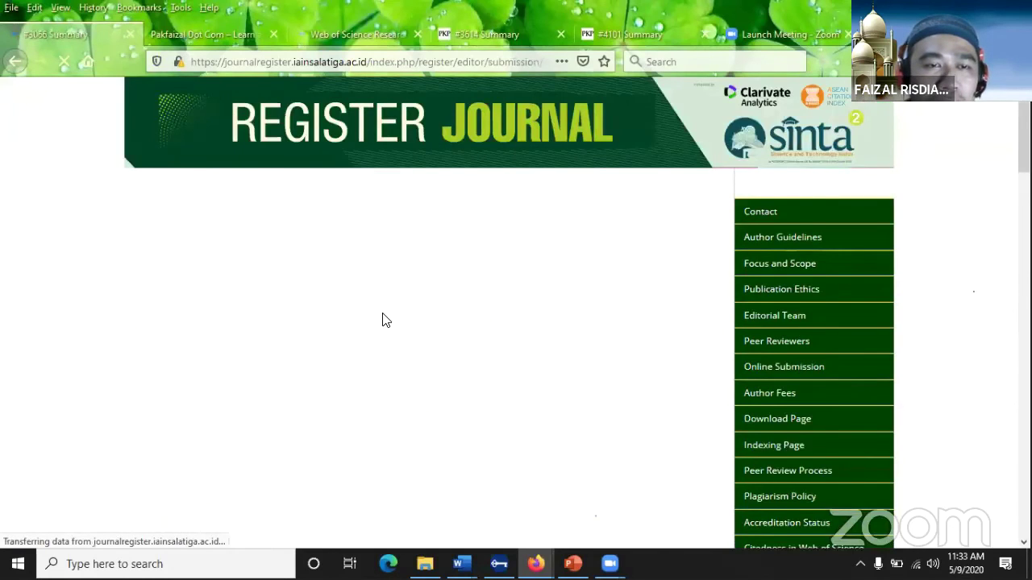
scroll(165, 350, down, 3)
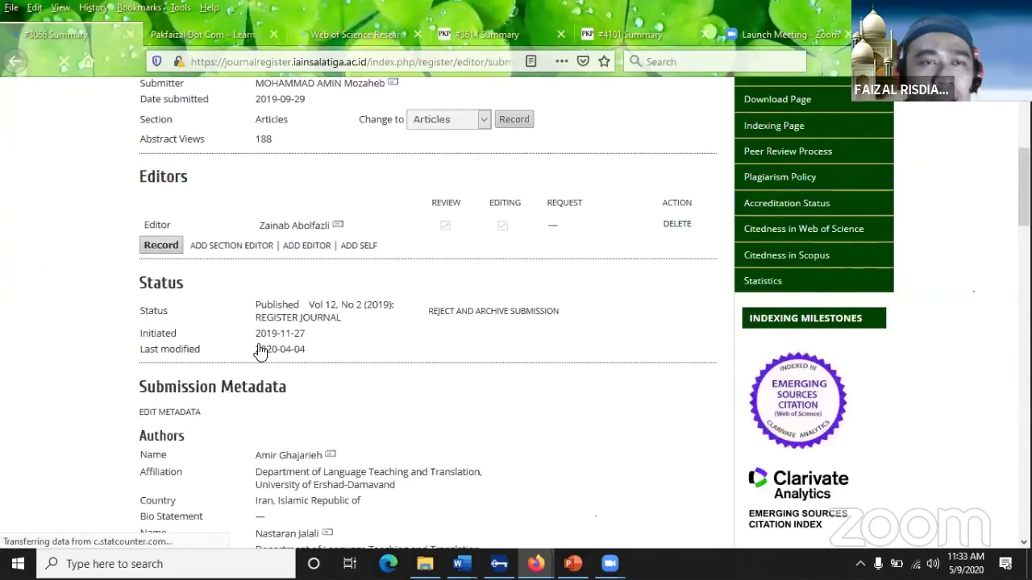
scroll(307, 342, down, 1)
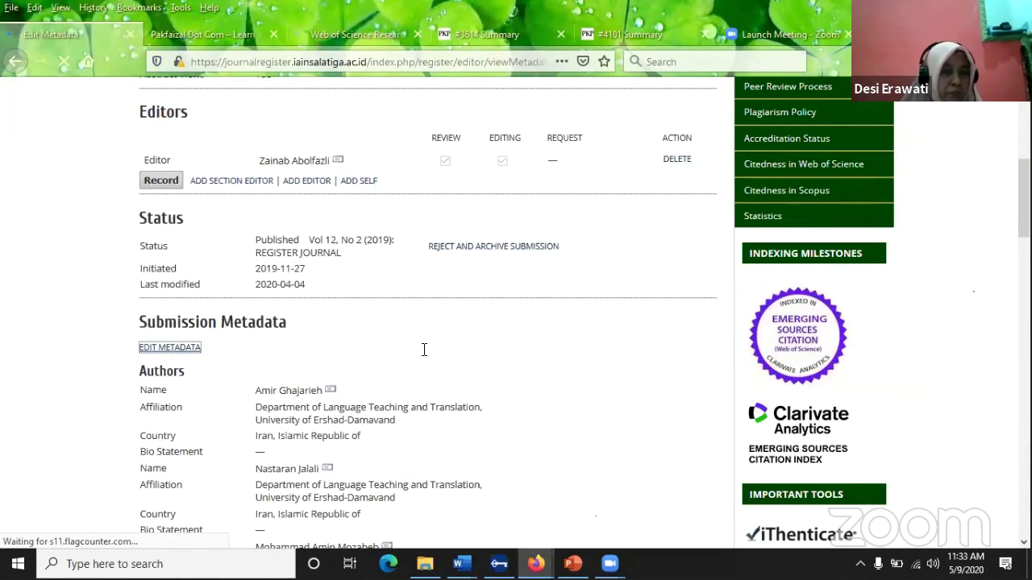
Step: Examine the metadata fields of each author, including ORCID iD, URL, affiliation, country and bio statement
scroll(424, 350, down, 3)
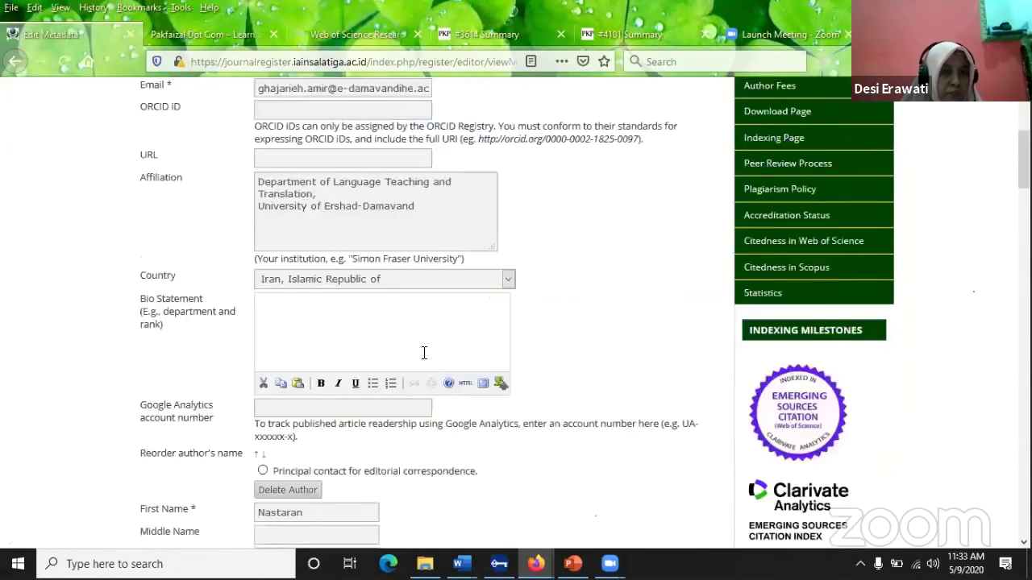
scroll(424, 352, down, 2)
scroll(505, 331, down, 3)
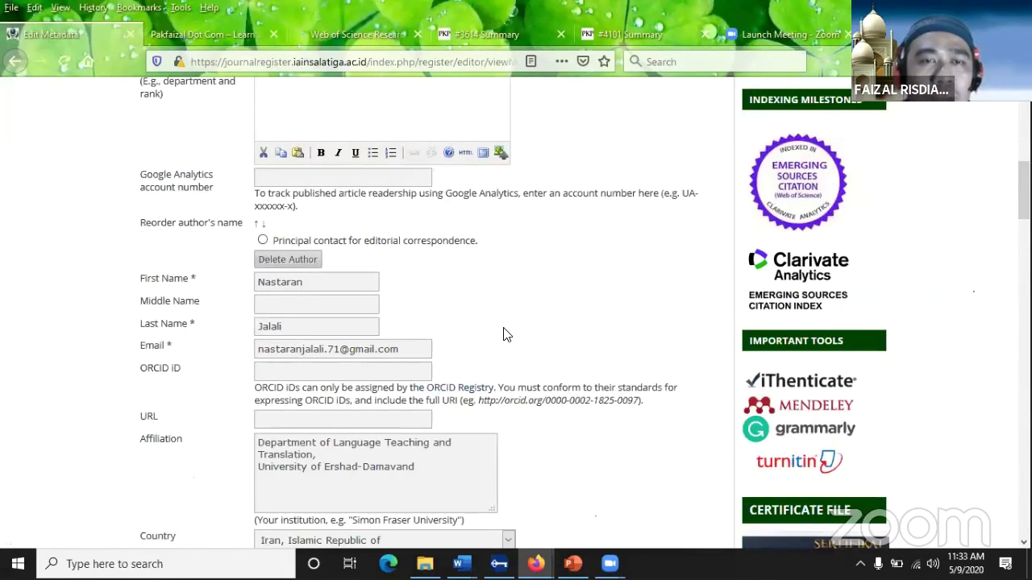
scroll(516, 332, down, 3)
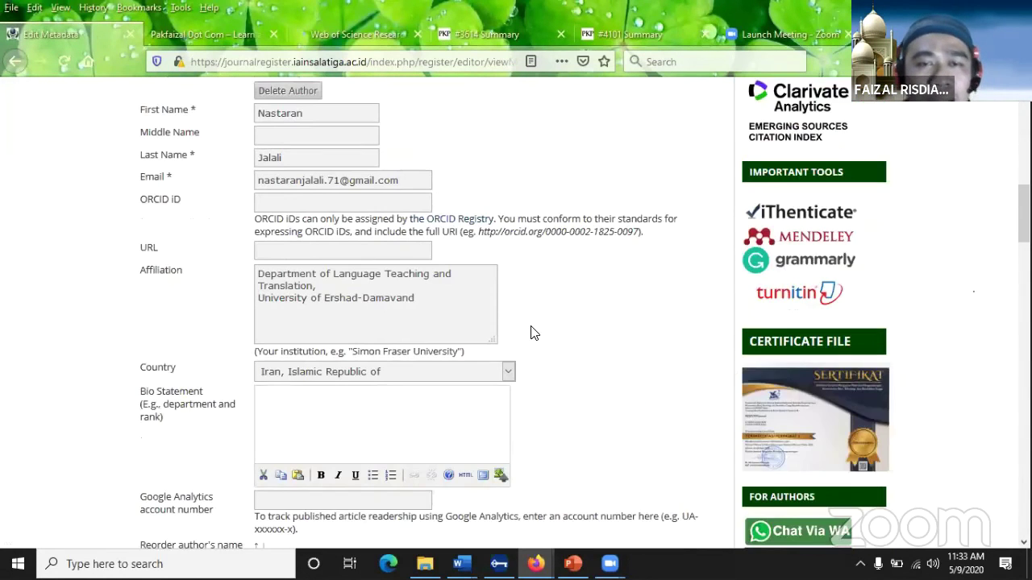
scroll(560, 330, down, 1)
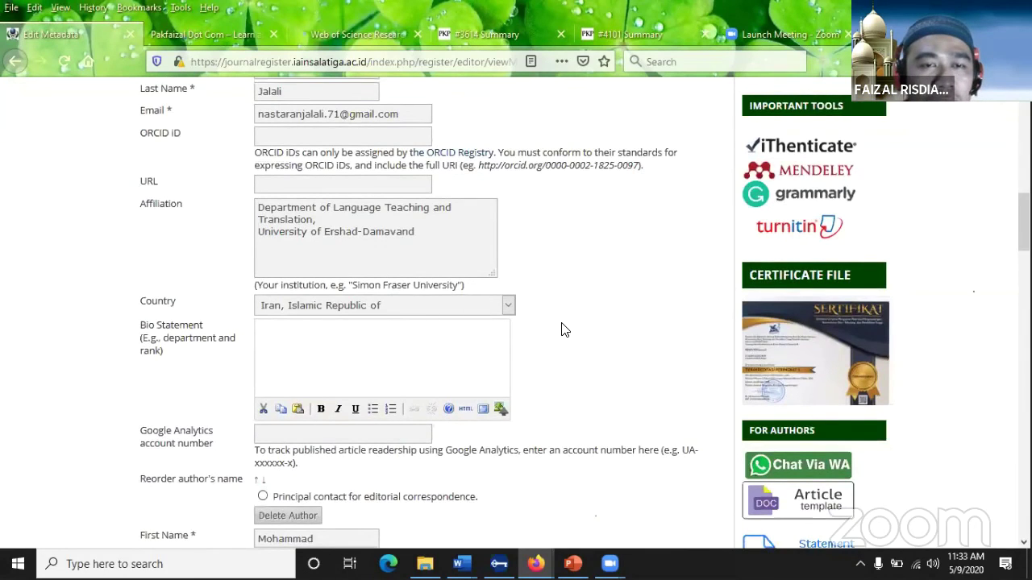
scroll(564, 330, down, 4)
scroll(565, 329, down, 3)
scroll(426, 244, up, 5)
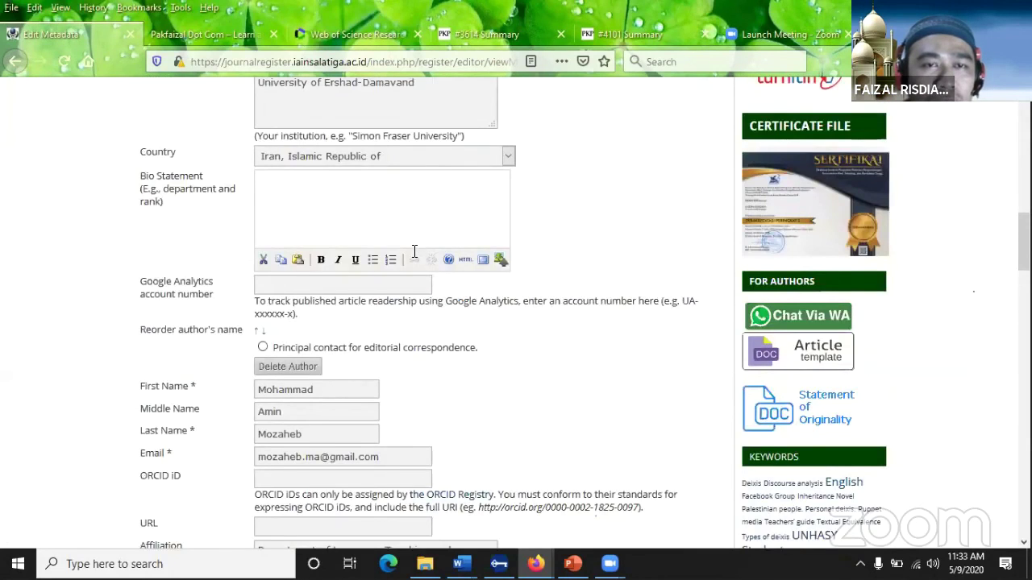
scroll(415, 248, down, 10)
scroll(413, 252, up, 7)
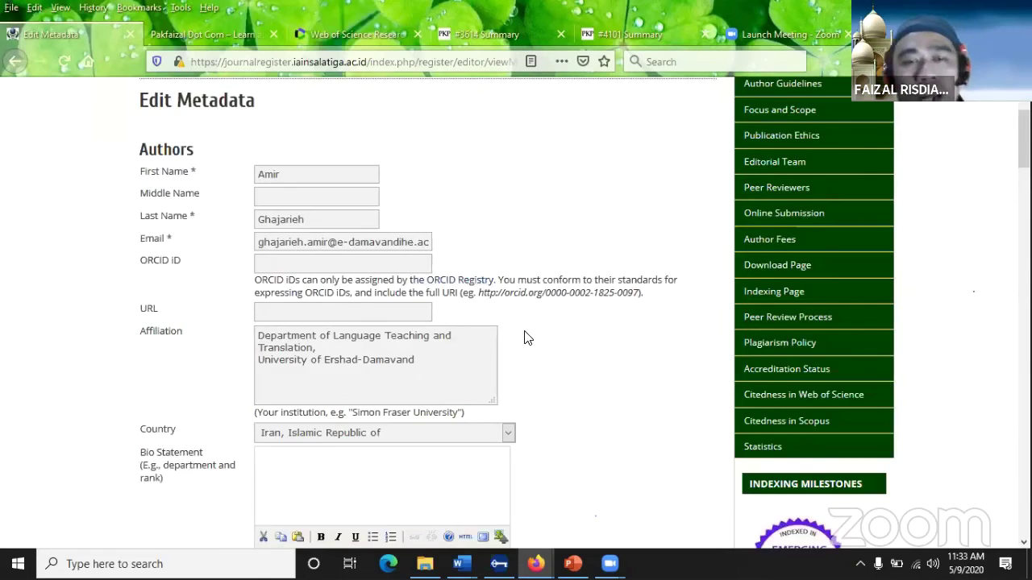
scroll(524, 337, down, 1)
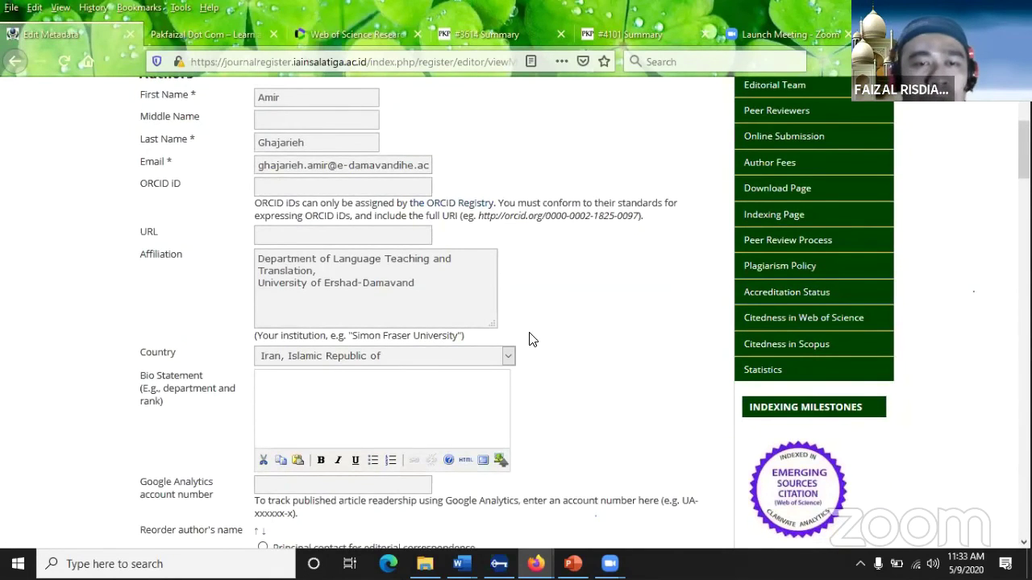
Step: Review the first two authors' entries in the article metadata, comparing their name, e-mail, ORCID iD, affiliation and country fields
scroll(529, 334, down, 2)
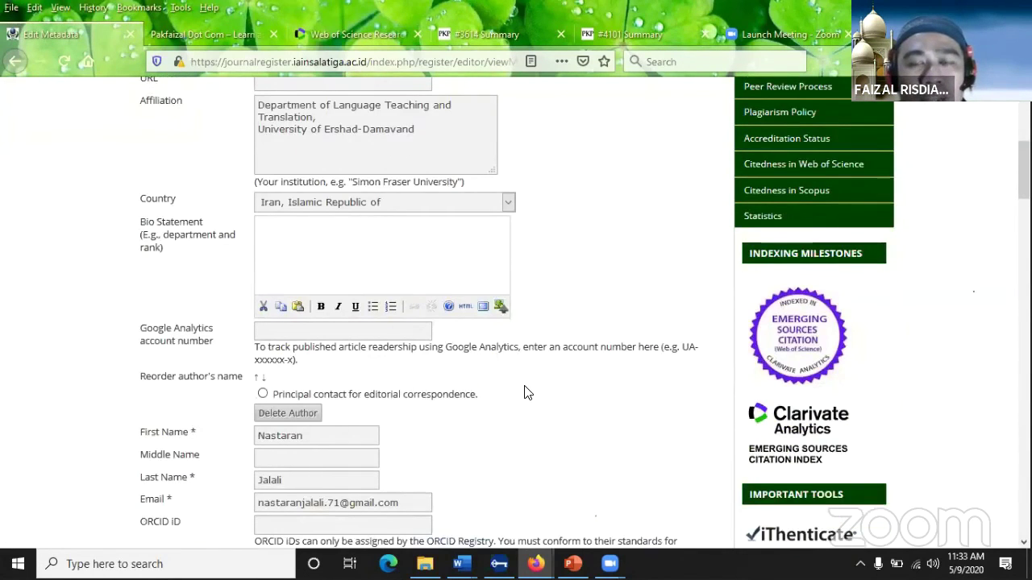
scroll(525, 393, down, 1)
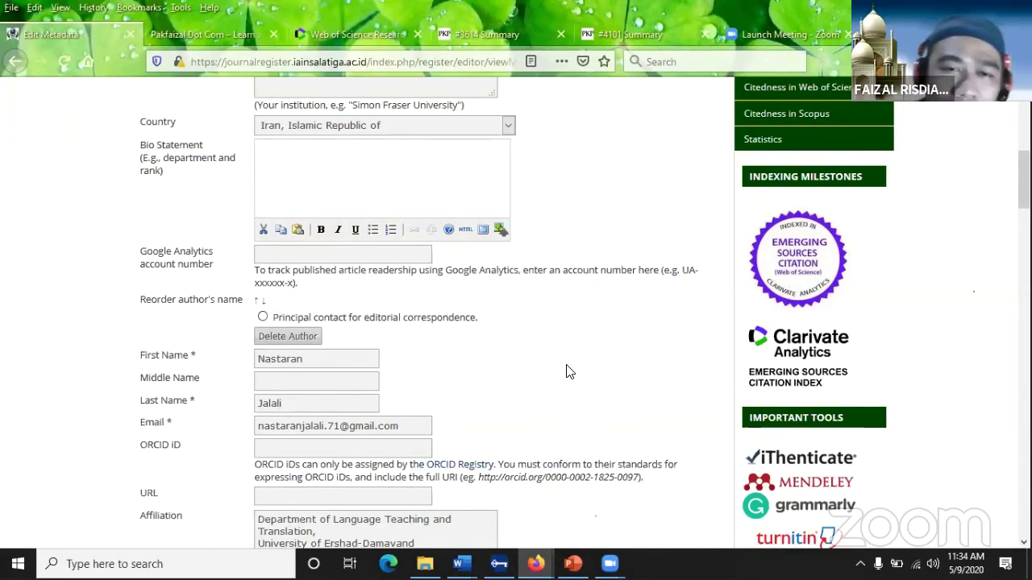
scroll(568, 374, up, 3)
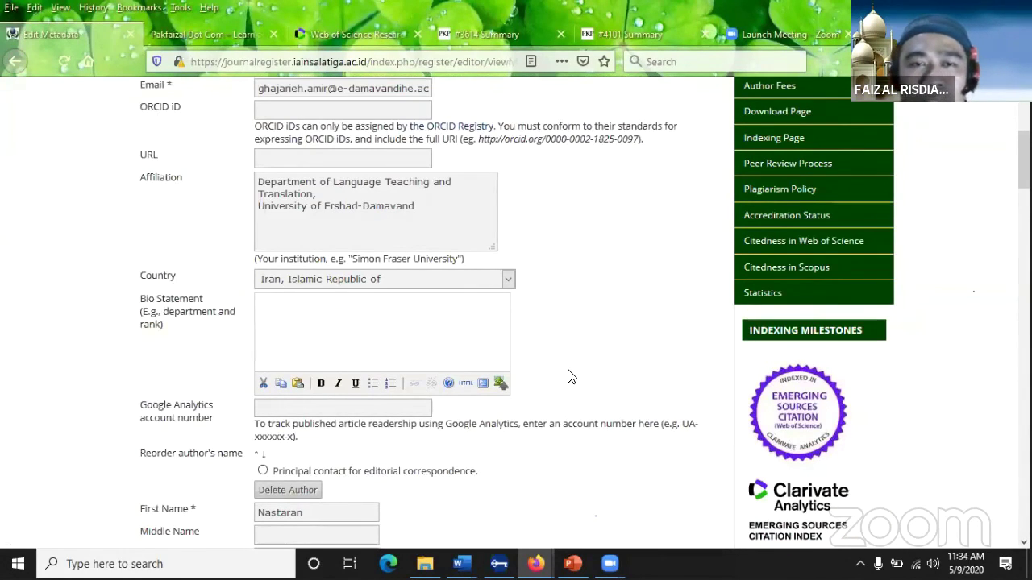
scroll(569, 376, down, 2)
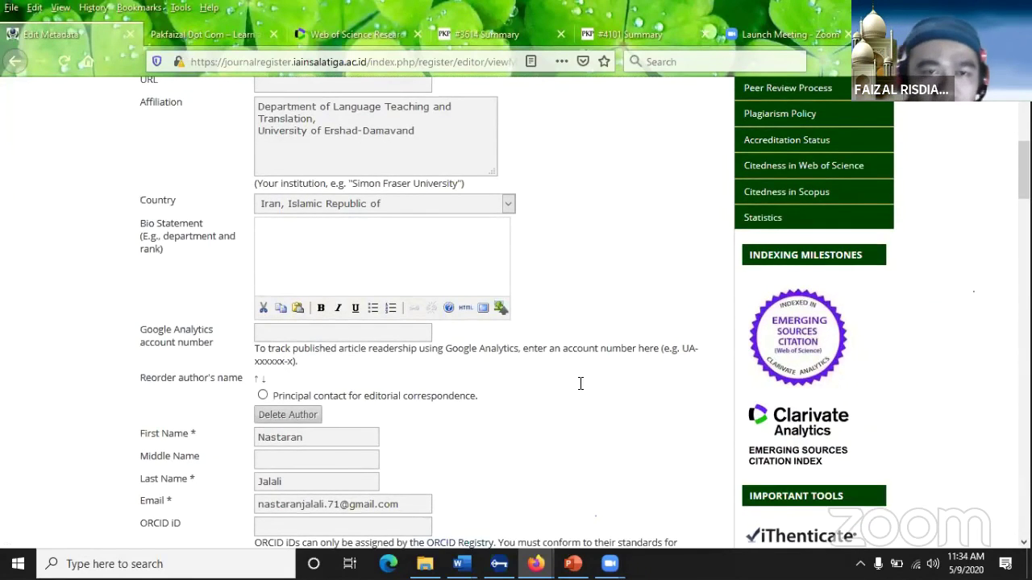
scroll(577, 387, up, 6)
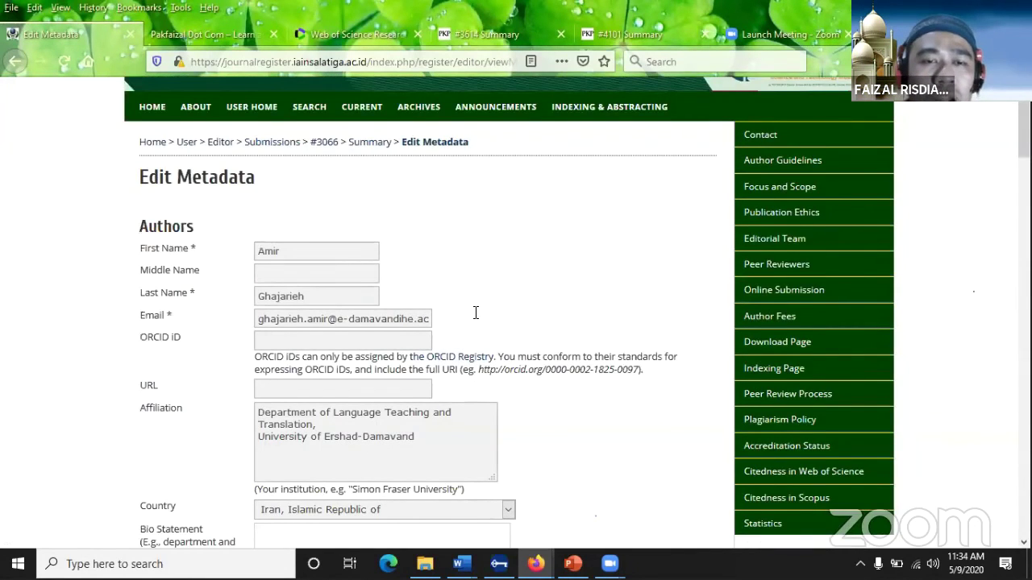
scroll(480, 322, down, 3)
scroll(516, 363, down, 3)
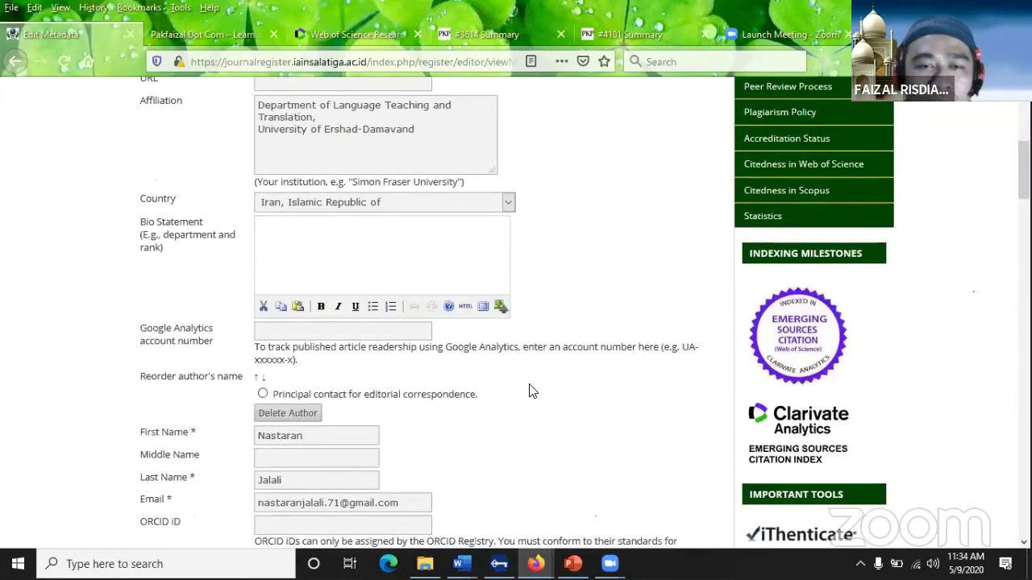
scroll(539, 392, down, 3)
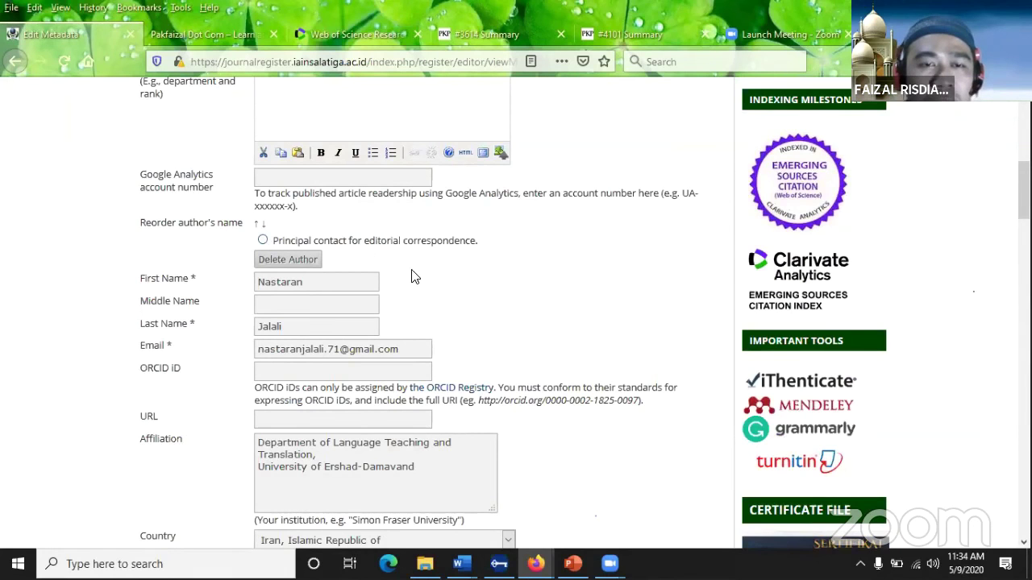
scroll(411, 276, up, 5)
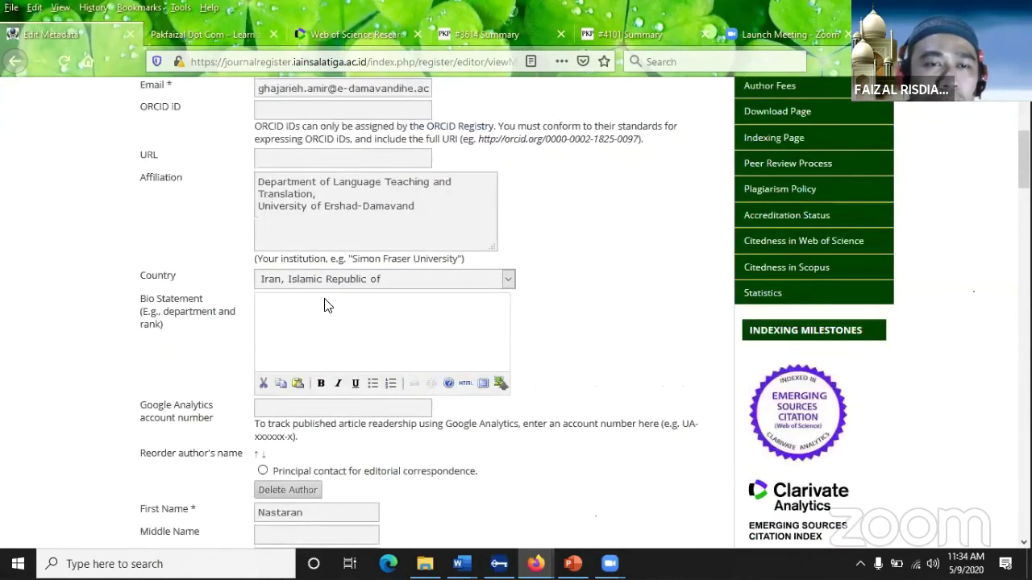
scroll(326, 304, down, 15)
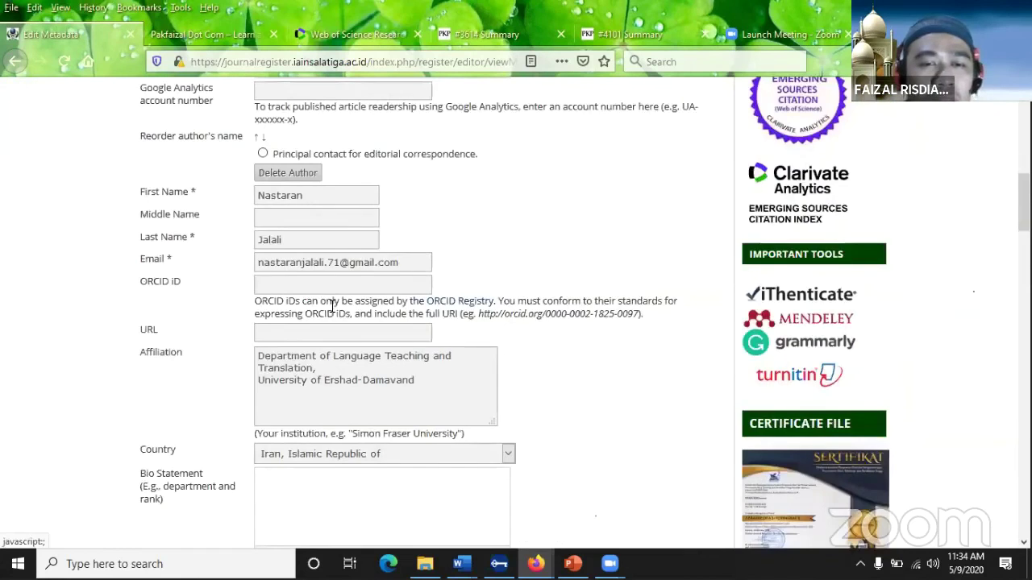
Step: Examine the article's Title and Abstract section, reading the abstract text through to its keywords
scroll(403, 314, down, 5)
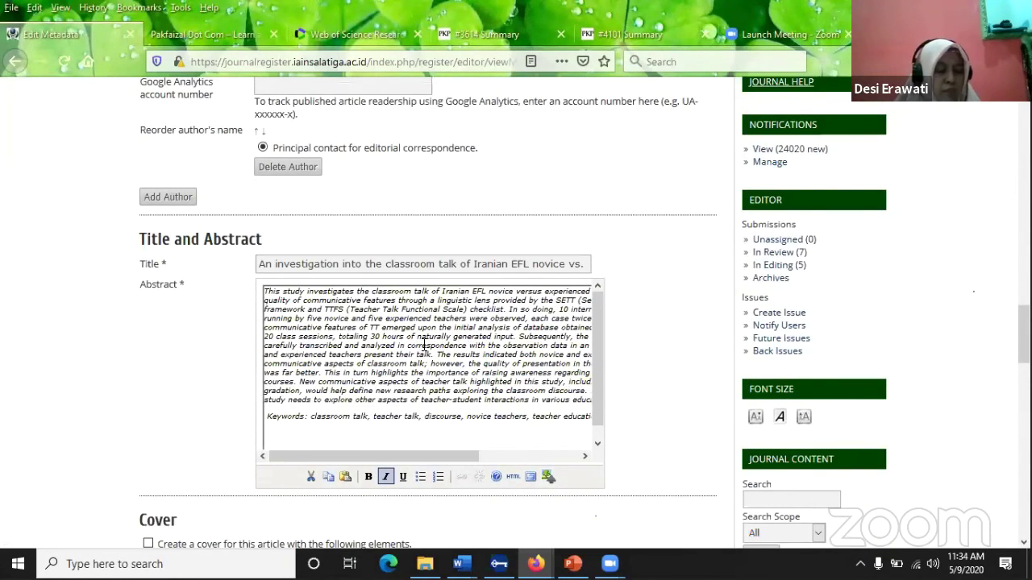
scroll(424, 345, down, 2)
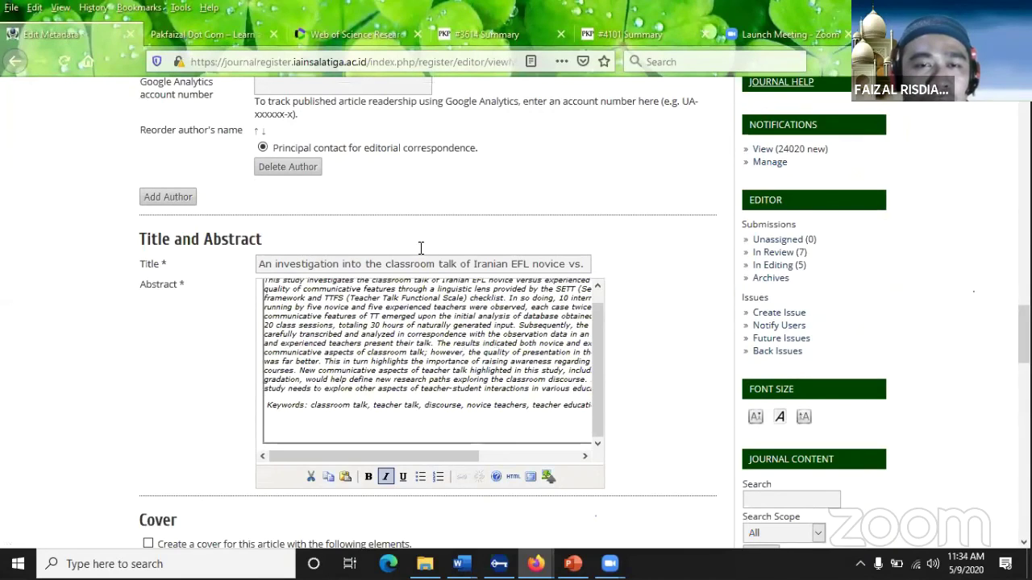
scroll(404, 222, down, 1)
scroll(411, 266, up, 1)
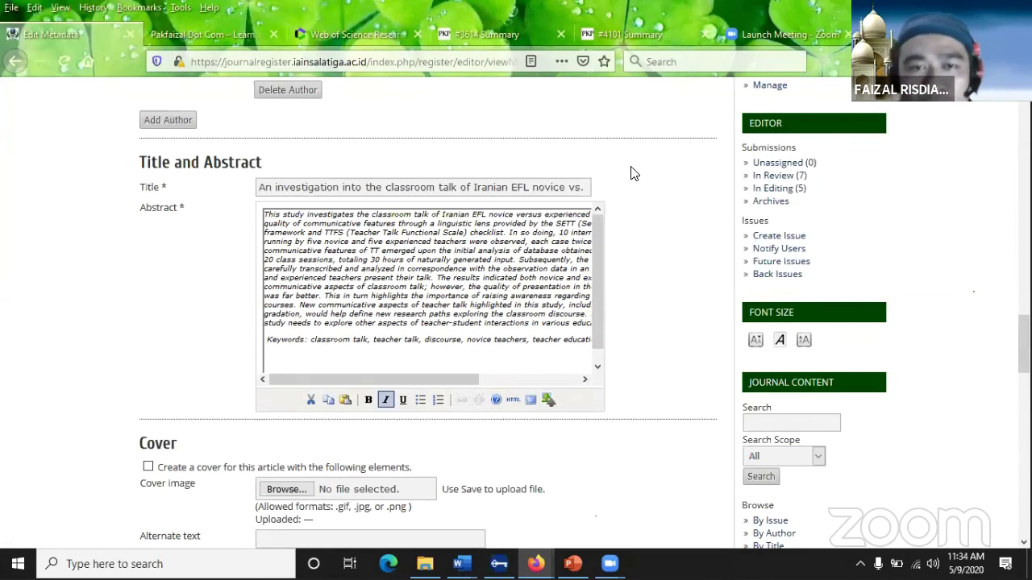
scroll(464, 269, down, 1)
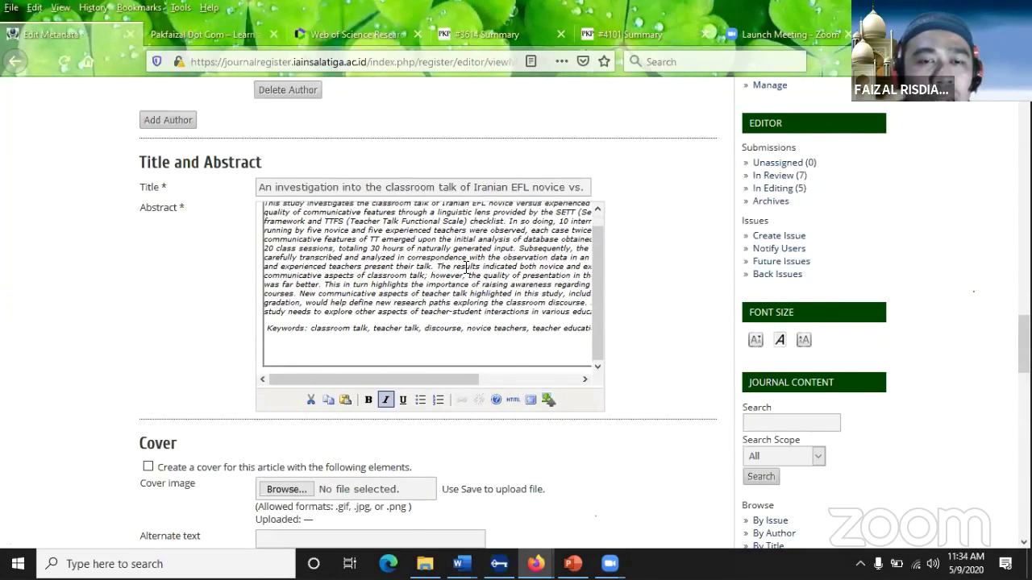
Step: Examine the article's Indexing, Supporting Agencies, DOI, References, Display and Permissions metadata, reading through the reference list
scroll(329, 332, down, 5)
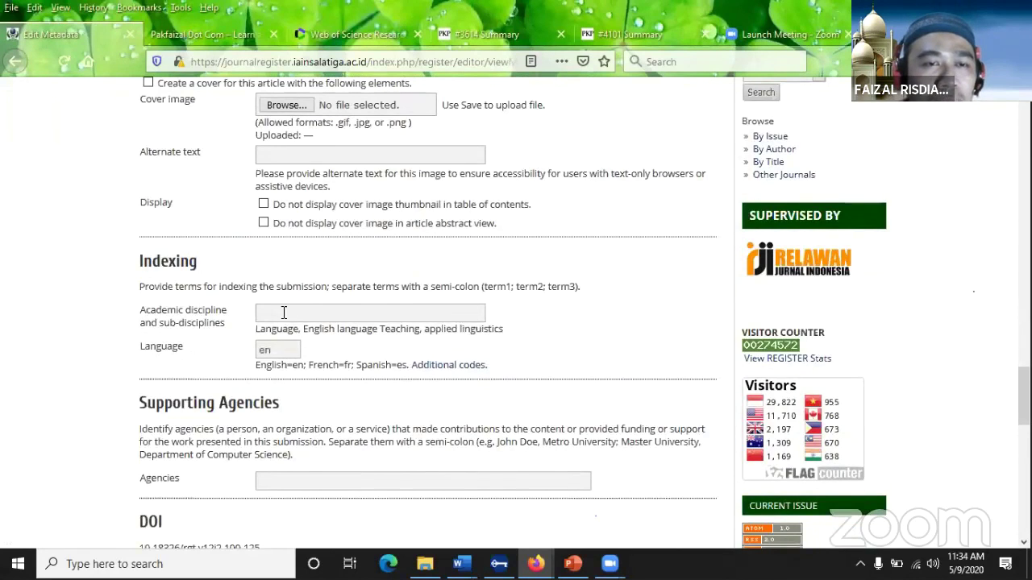
scroll(289, 318, down, 1)
scroll(153, 210, down, 5)
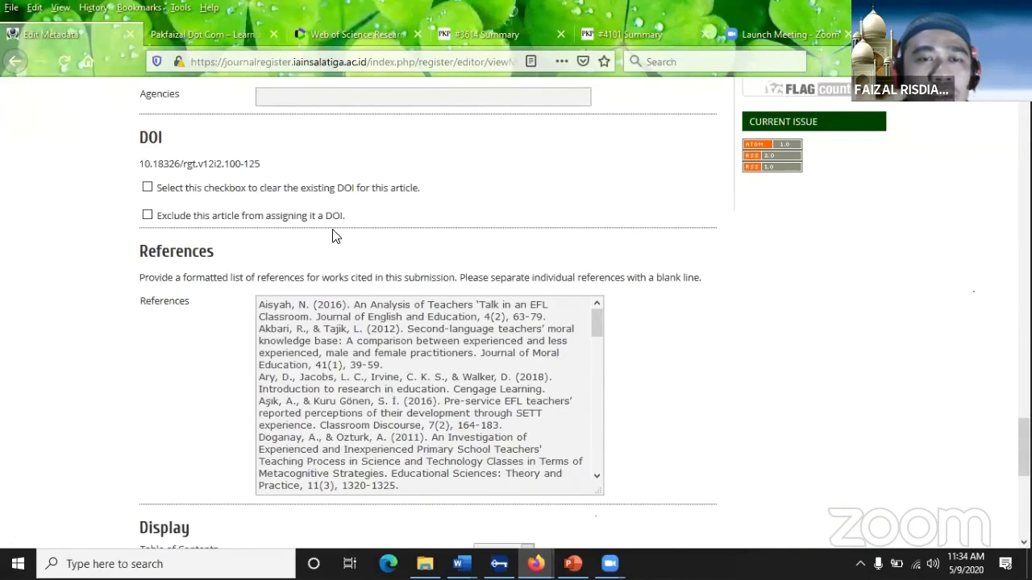
scroll(482, 234, up, 2)
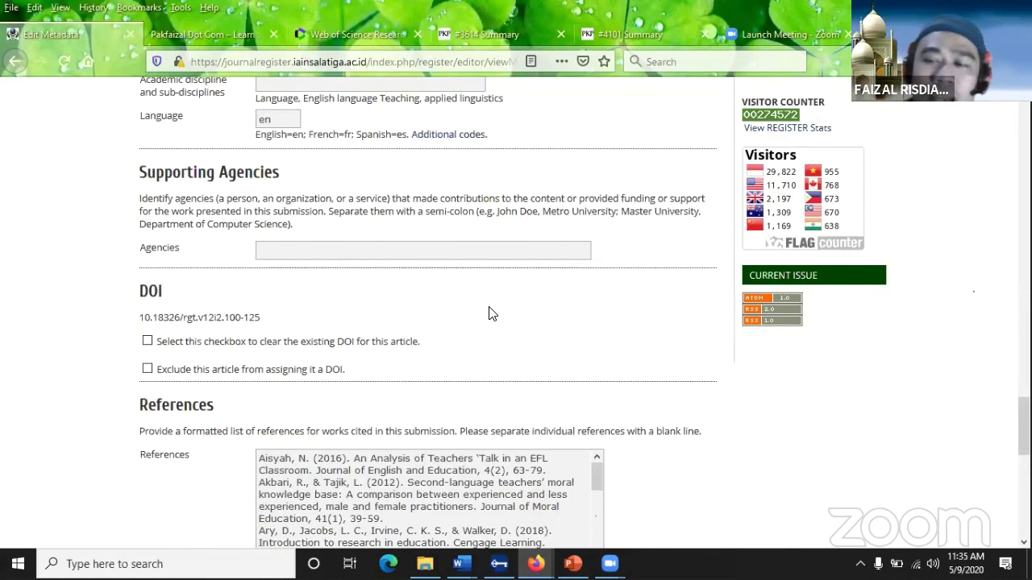
scroll(488, 313, down, 3)
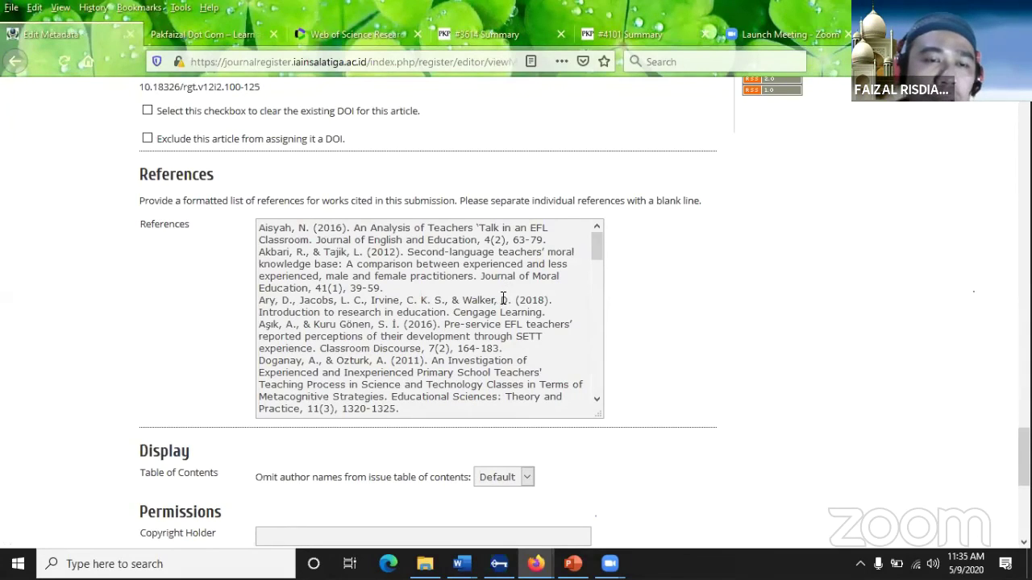
scroll(503, 323, down, 8)
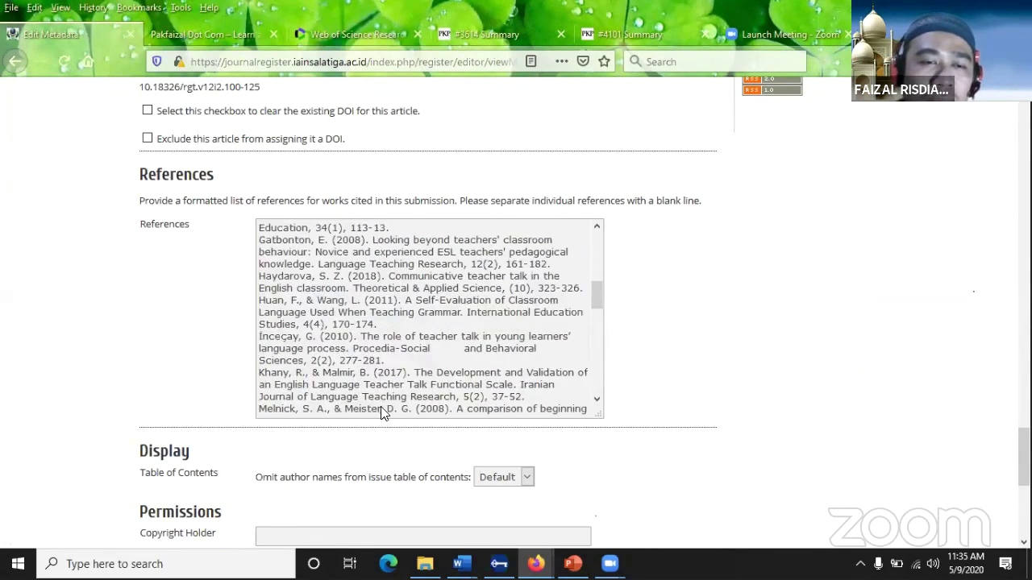
scroll(387, 411, down, 10)
scroll(258, 419, down, 3)
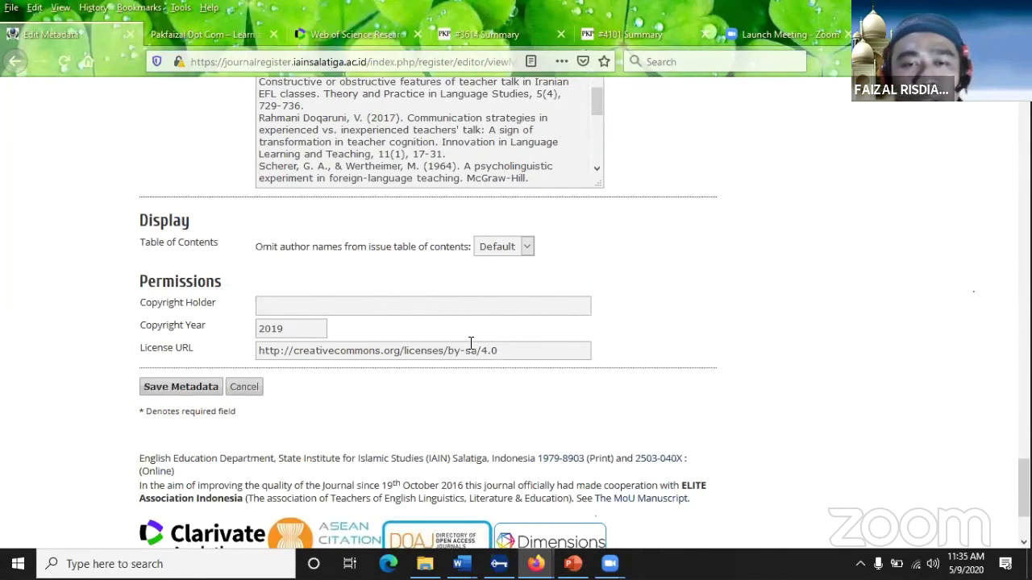
scroll(488, 348, up, 6)
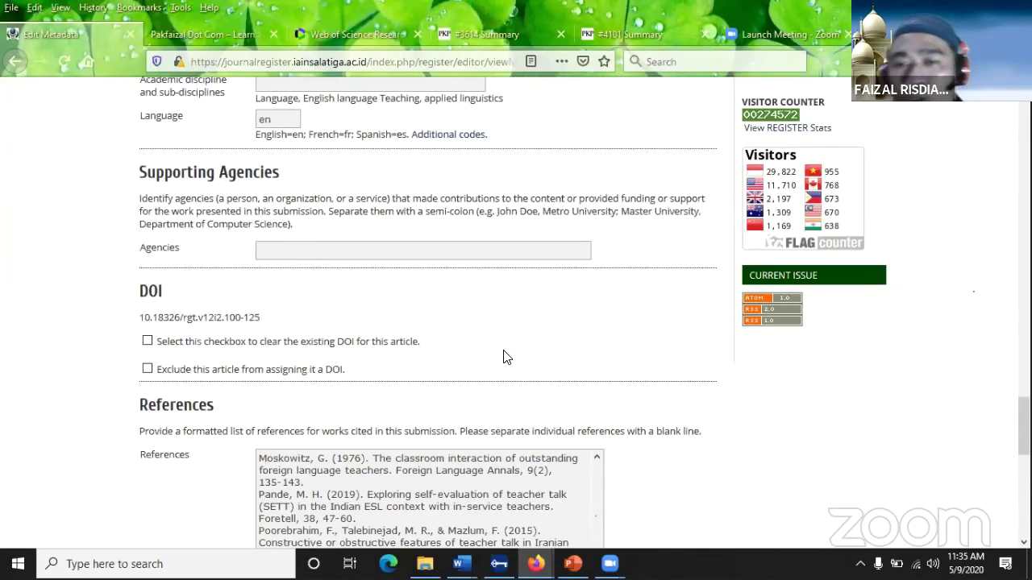